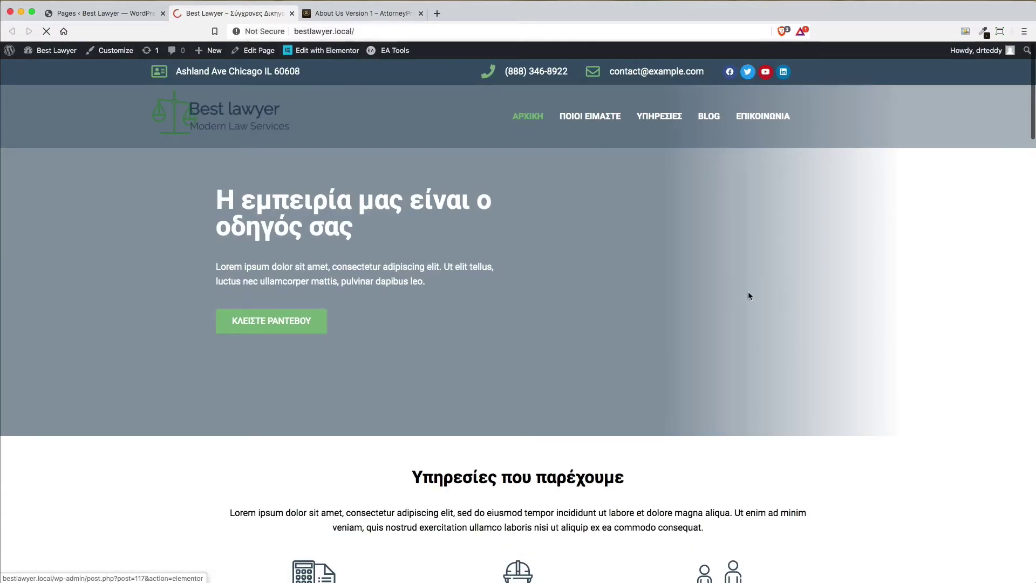
# Browse the site, then open the ΠΟΙΟΙ ΕΙΜΑΣΤΕ page from the site menu
pyautogui.scroll(-3, 749, 294)
pyautogui.scroll(-13, 748, 296)
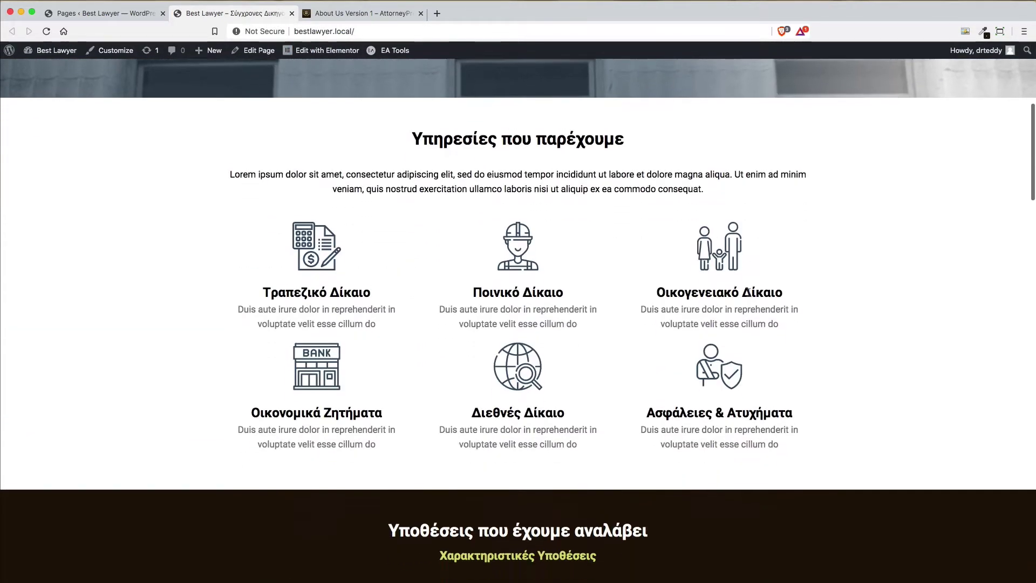
pyautogui.scroll(-12, 748, 296)
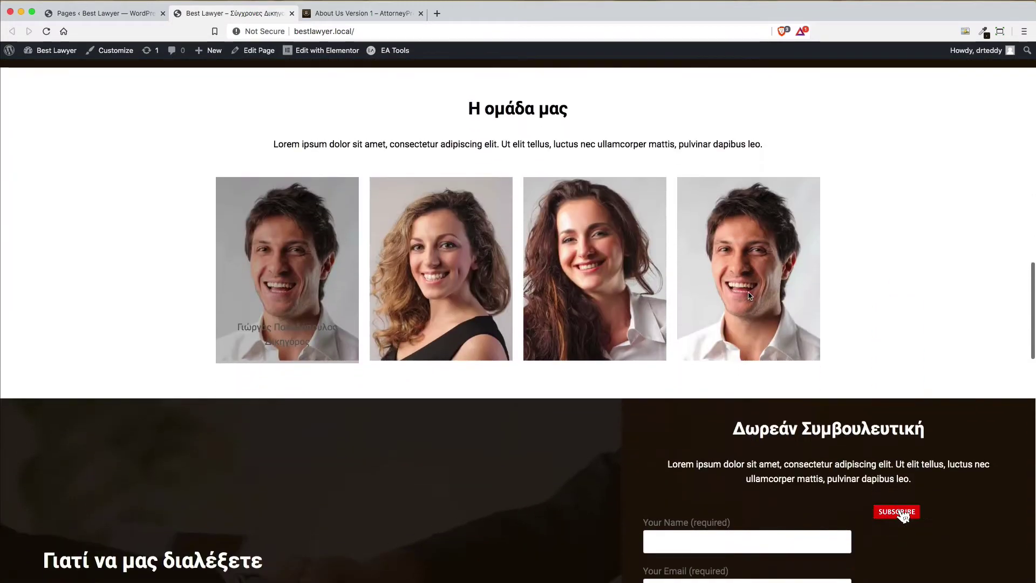
pyautogui.scroll(-7, 749, 293)
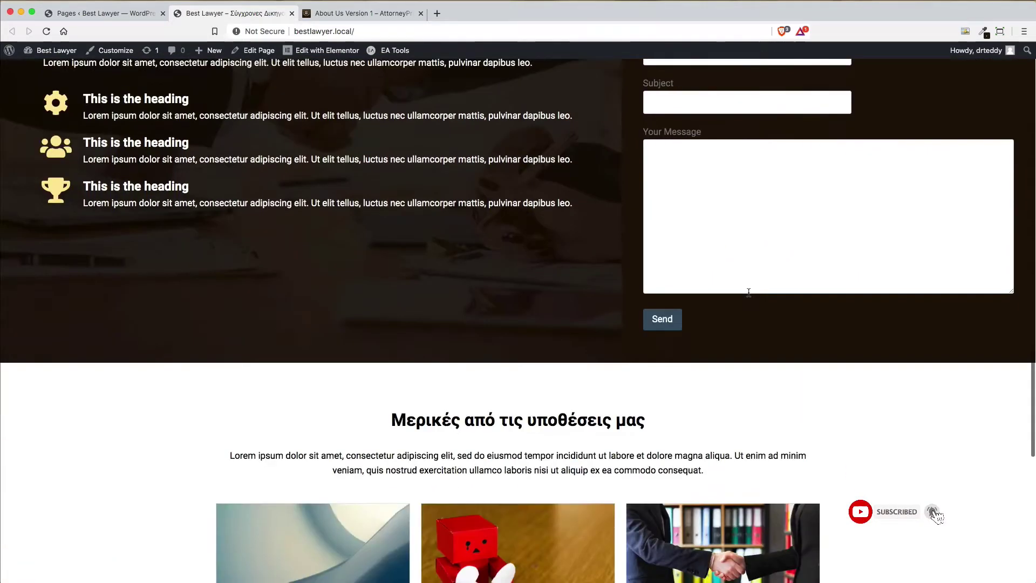
pyautogui.scroll(12, 749, 295)
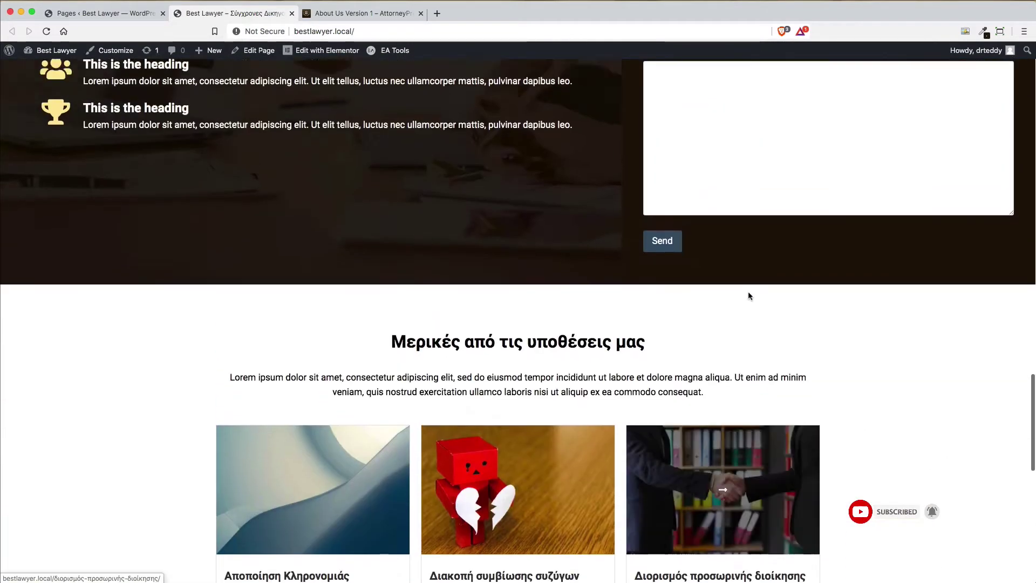
pyautogui.scroll(-5, 749, 292)
pyautogui.scroll(-14, 749, 293)
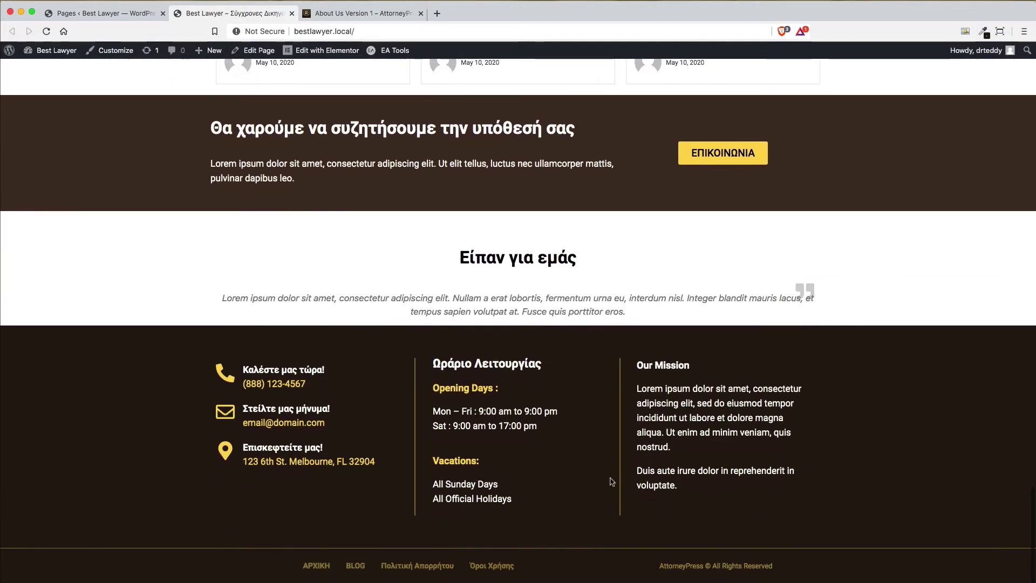
pyautogui.scroll(20, 771, 396)
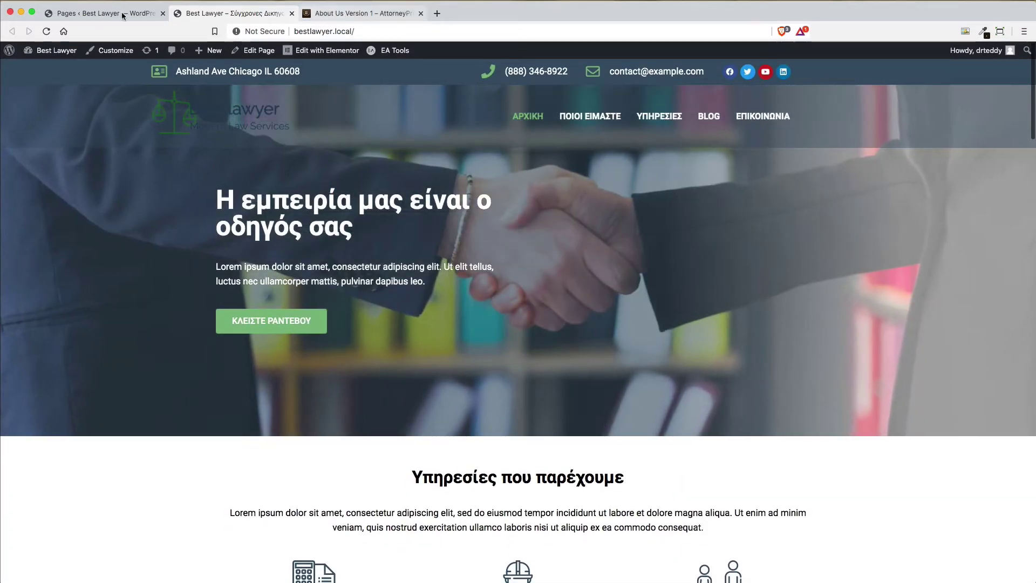
pyautogui.click(589, 119)
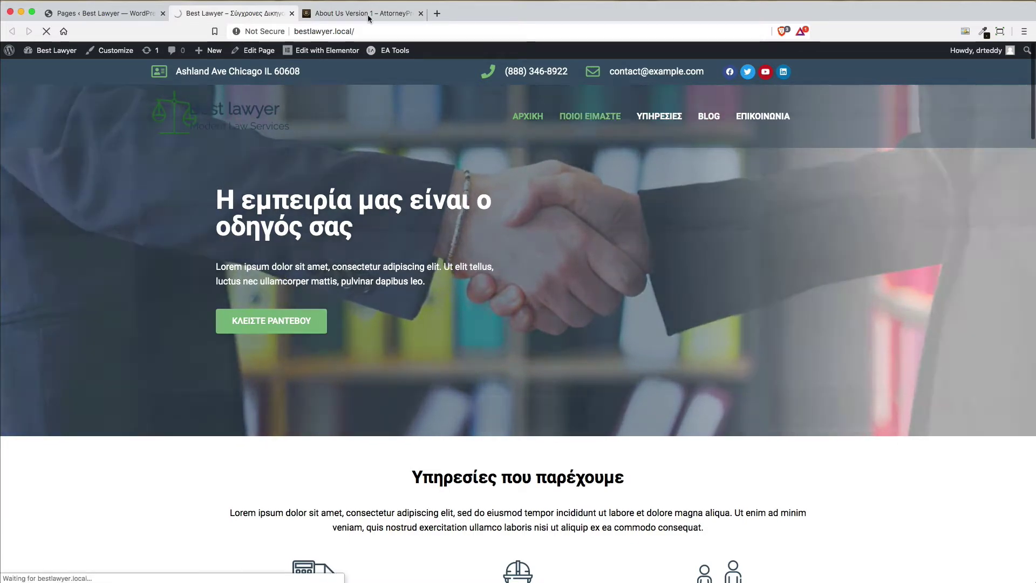
# Review the AttorneyPress About Us Version 1 layout, then return to the ΠΟΙΟΙ ΕΙΜΑΣΤΕ page
pyautogui.hotkey('ctrl', 'Tab')
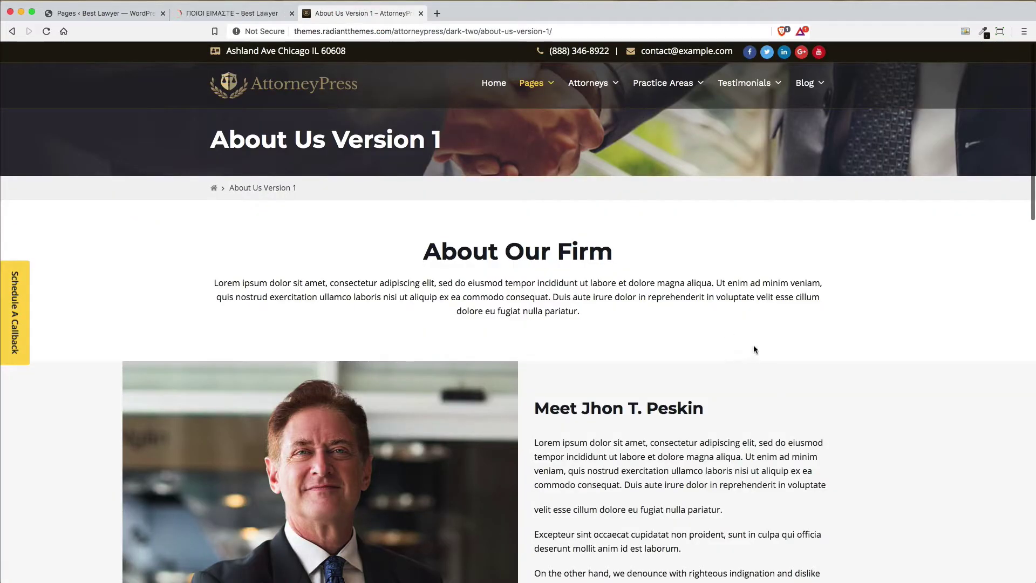
pyautogui.scroll(-20, 754, 348)
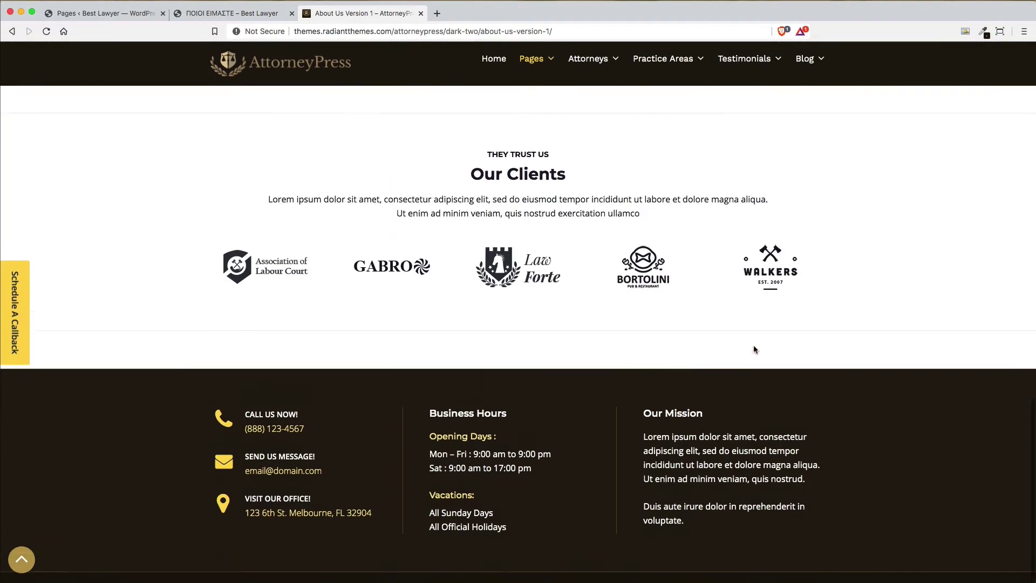
pyautogui.scroll(20, 753, 349)
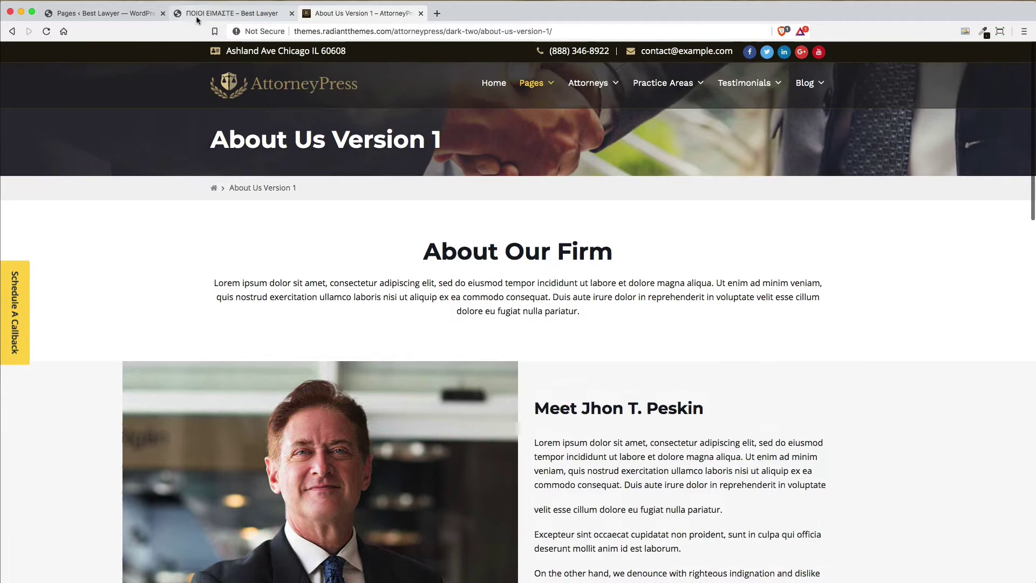
pyautogui.click(198, 16)
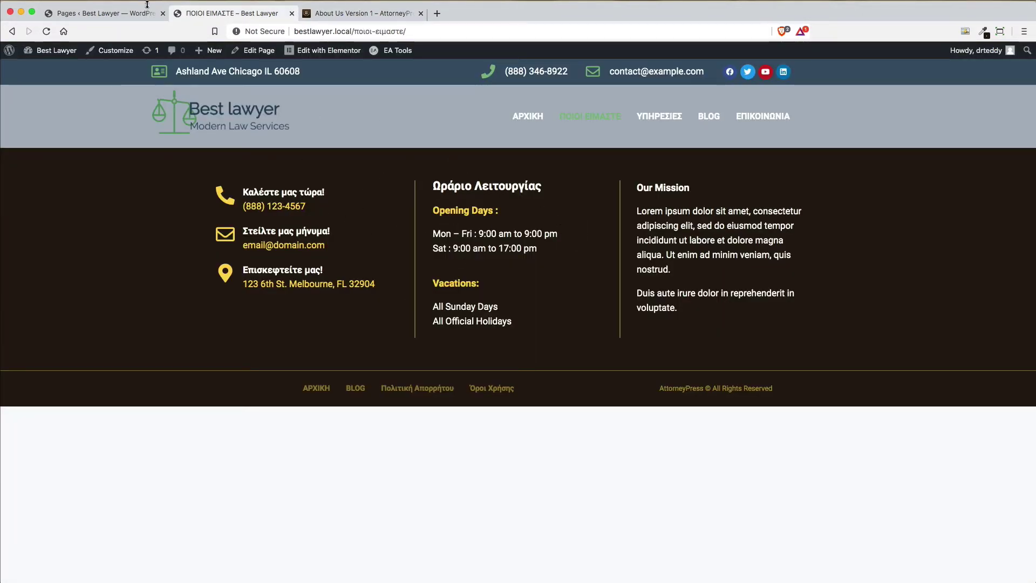
# Switch to the 'Pages ‹ Best Lawyer' tab to show the WordPress Pages list
pyautogui.moveTo(318, 54)
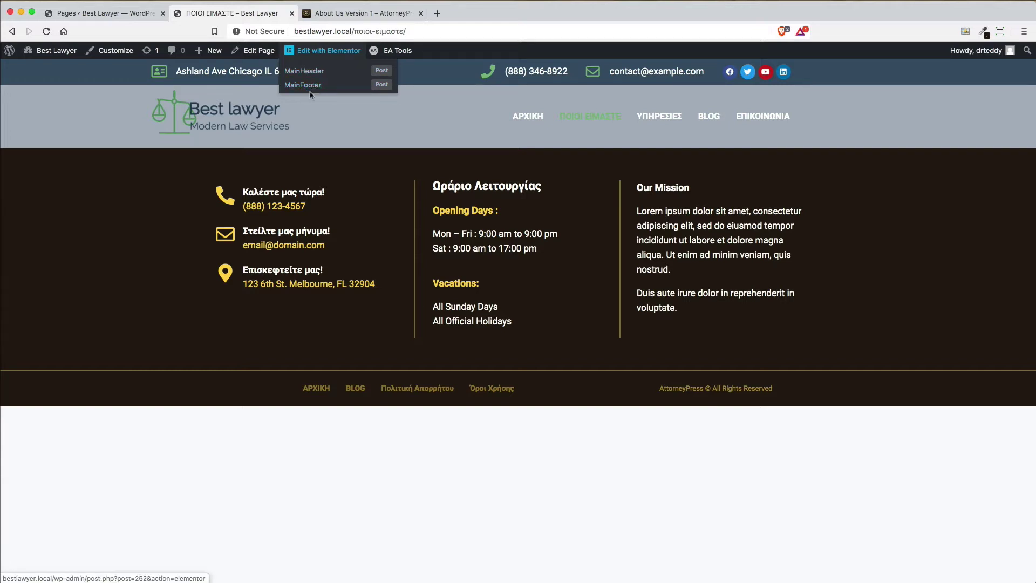
pyautogui.click(96, 13)
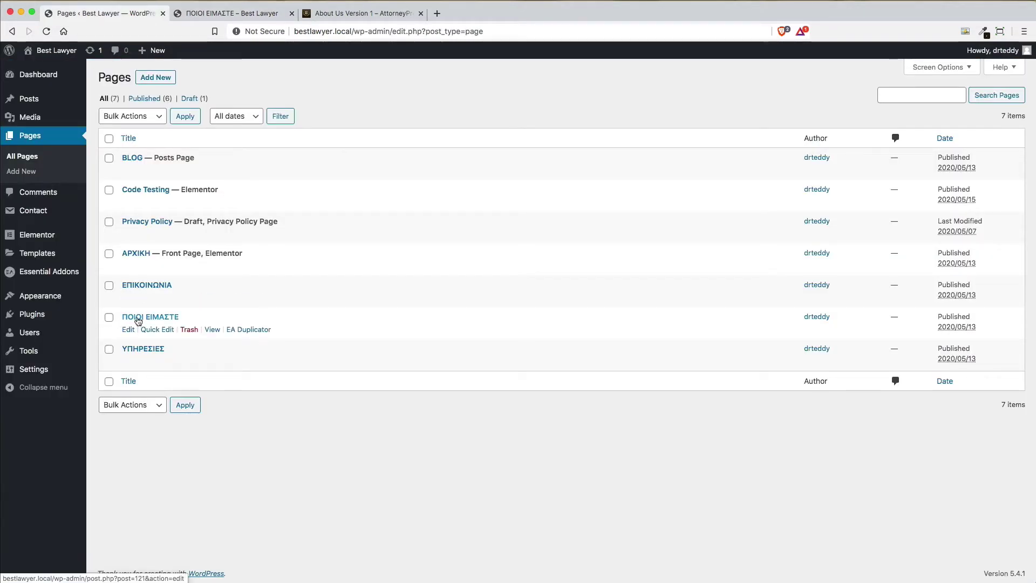
# Launch Edit with Elementor for ΠΟΙΟΙ ΕΙΜΑΣΤΕ, checking the live page while it loads
pyautogui.click(154, 321)
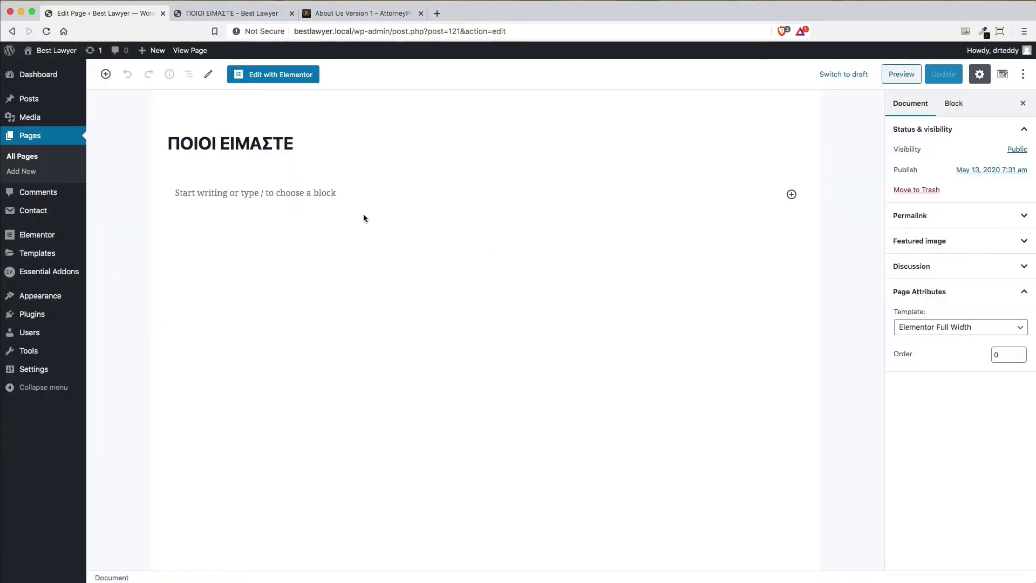
pyautogui.click(280, 81)
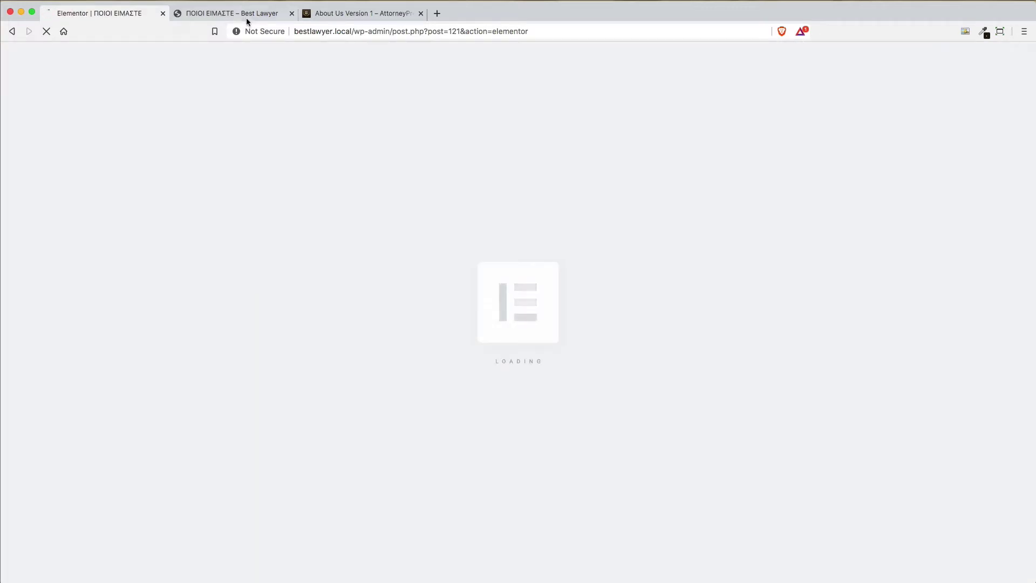
pyautogui.click(245, 14)
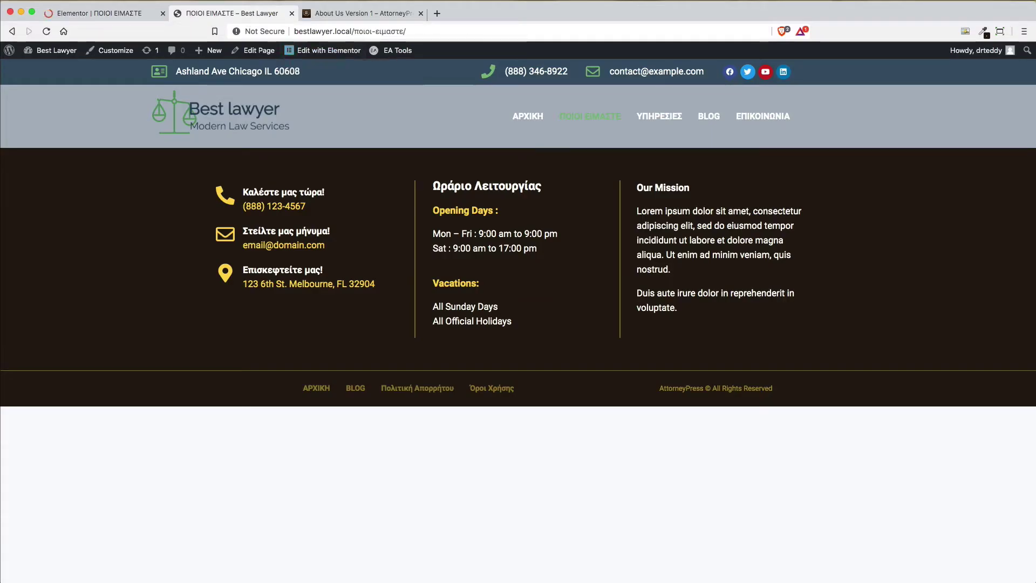
pyautogui.click(97, 16)
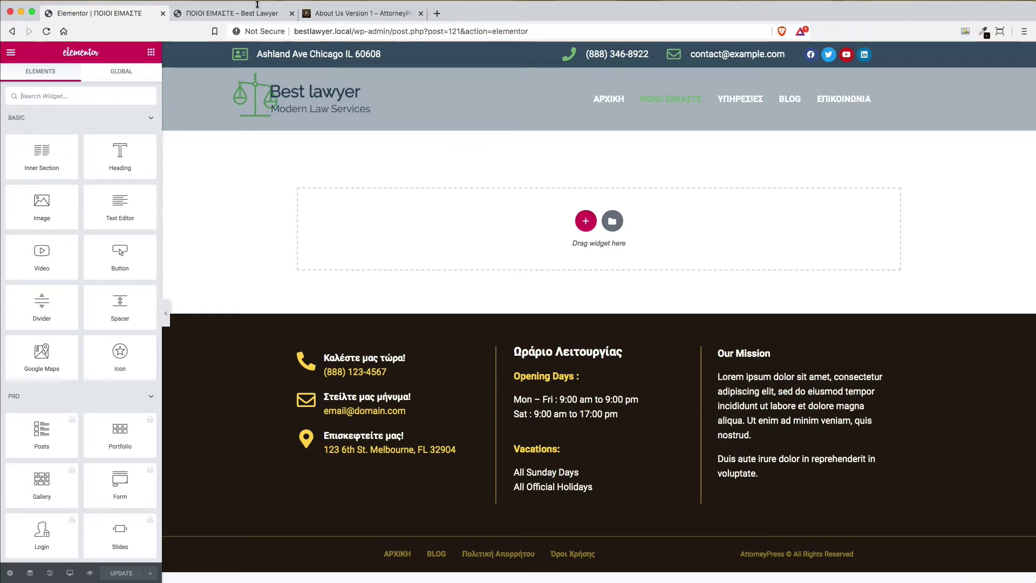
# Close the extra live-page tabs and compare the builder with the AttorneyPress reference
pyautogui.click(230, 15)
pyautogui.click(292, 13)
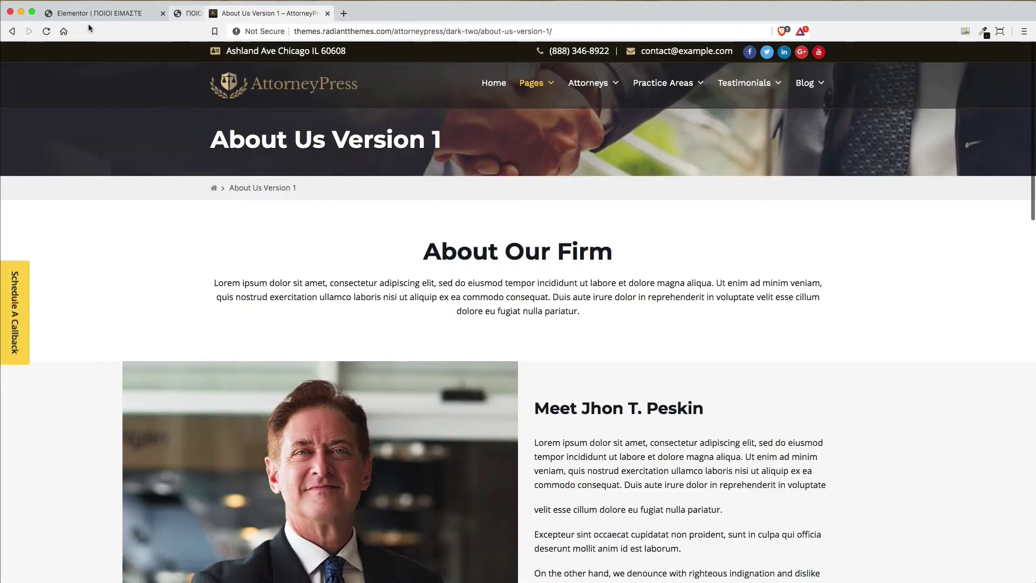
pyautogui.click(117, 12)
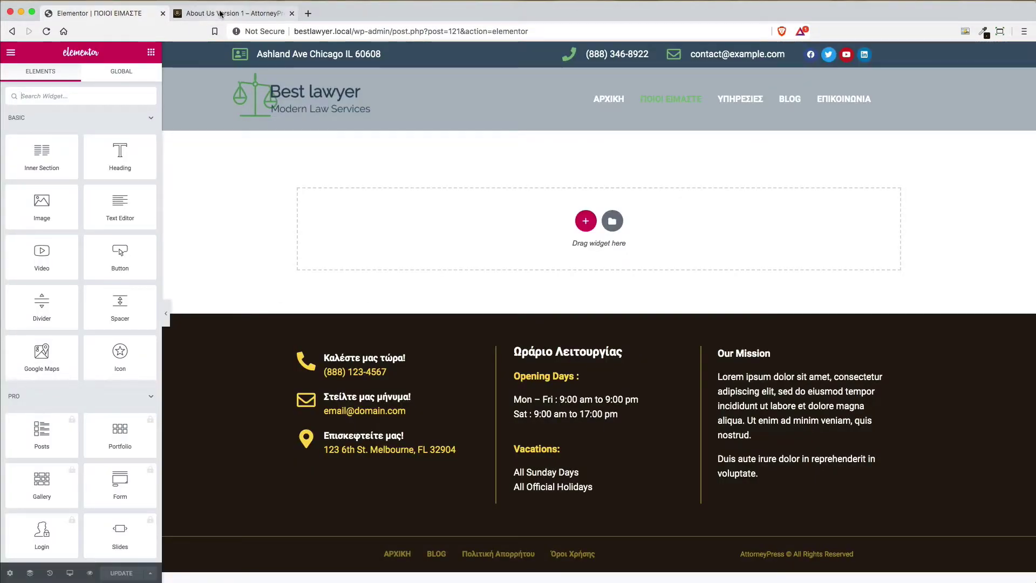
pyautogui.click(221, 13)
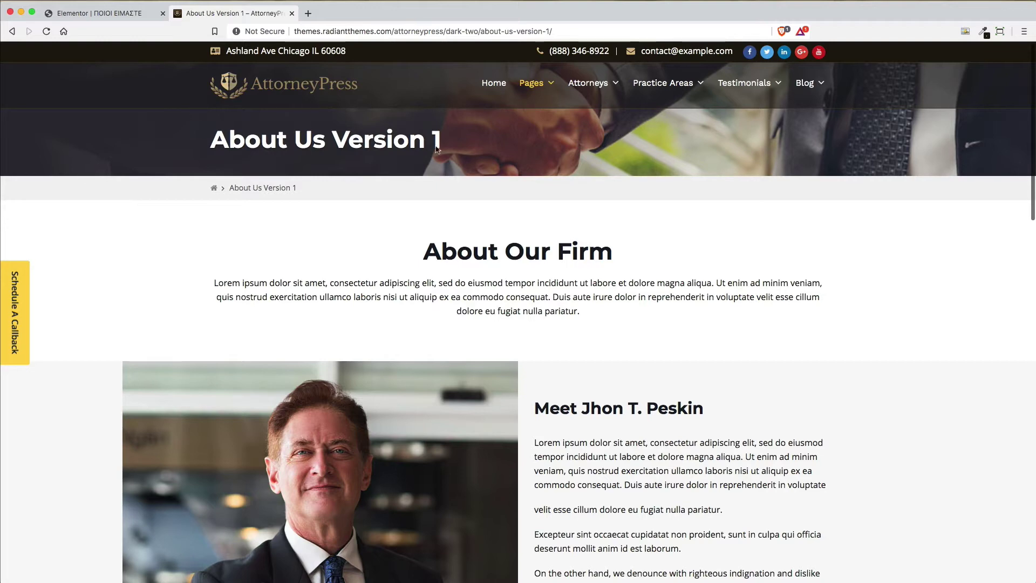
pyautogui.click(100, 12)
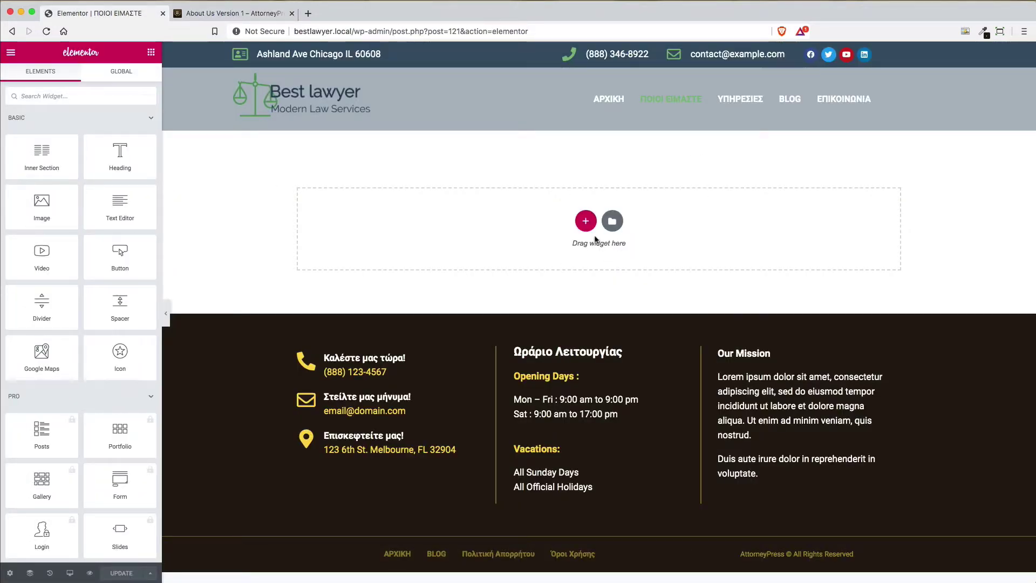
# Add a single-column section to the empty content area
pyautogui.click(586, 222)
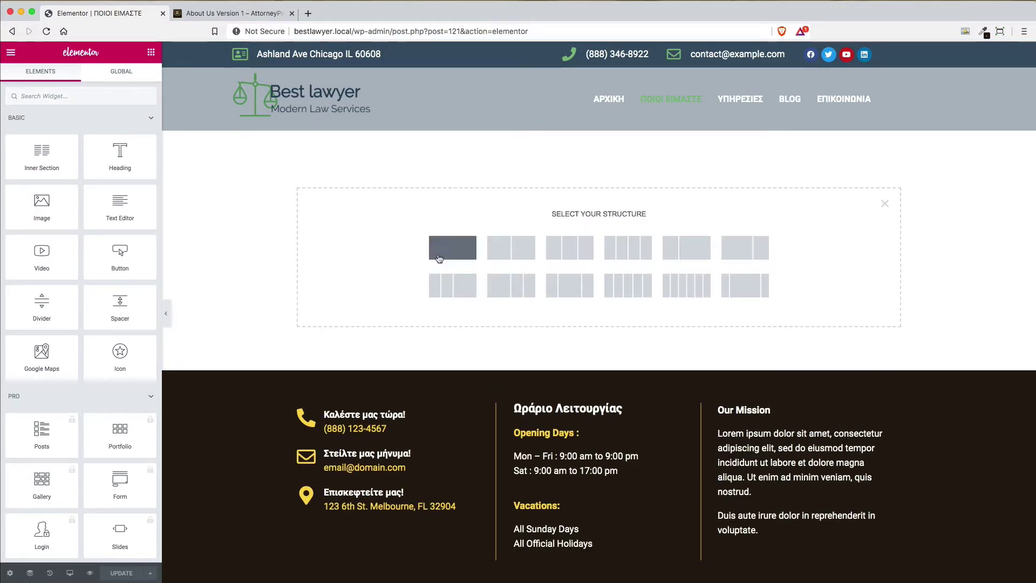
pyautogui.click(232, 12)
pyautogui.click(125, 12)
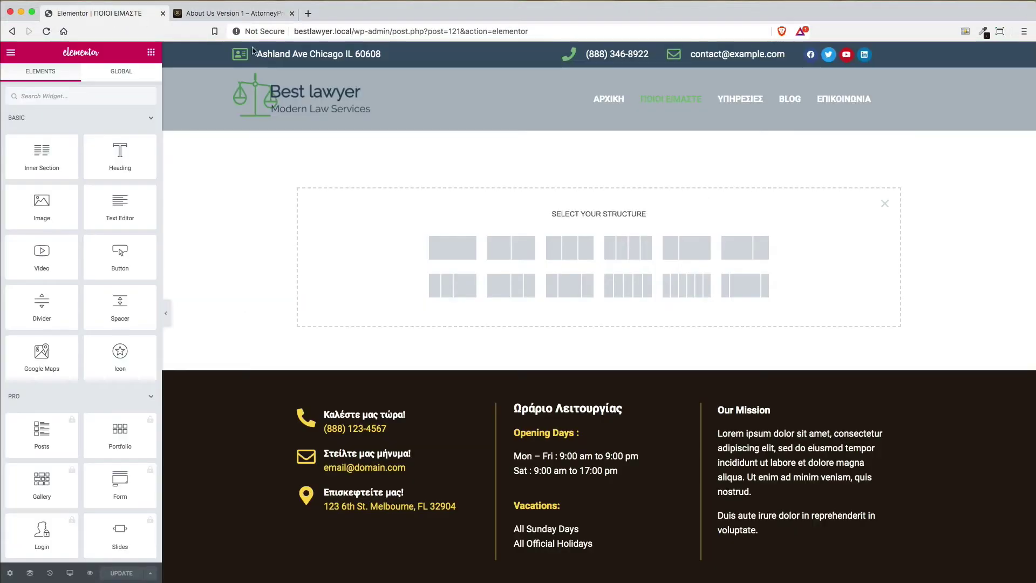
pyautogui.click(454, 248)
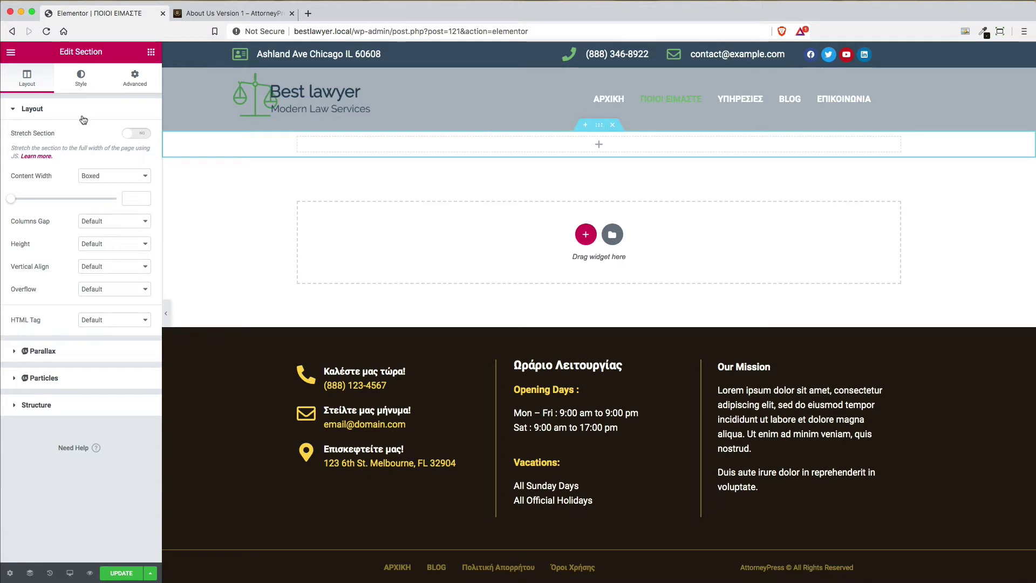
# Stretch the section to full width and enter unlinked padding of 50, 0 and 50
pyautogui.click(143, 135)
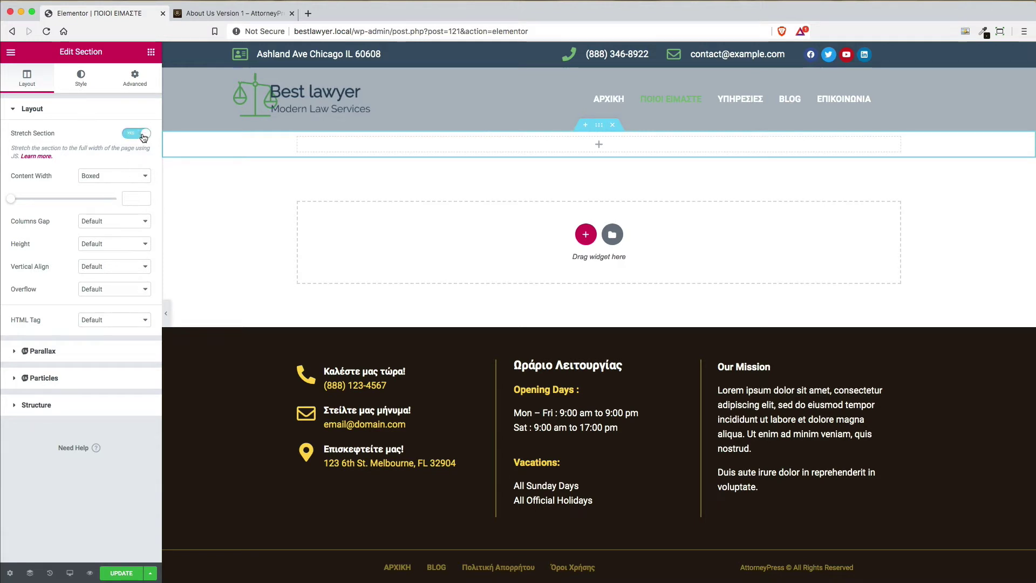
pyautogui.click(130, 88)
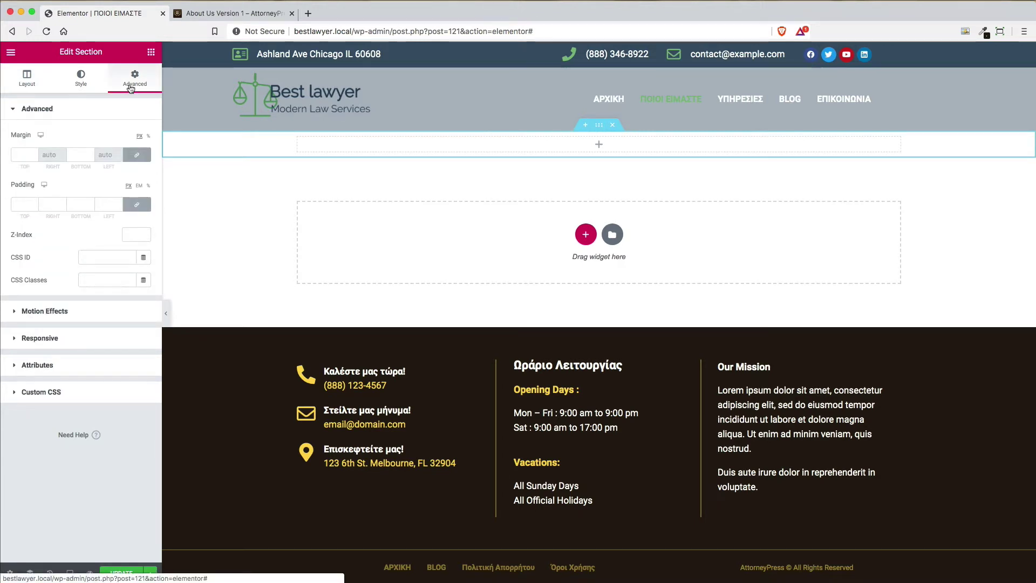
pyautogui.click(136, 204)
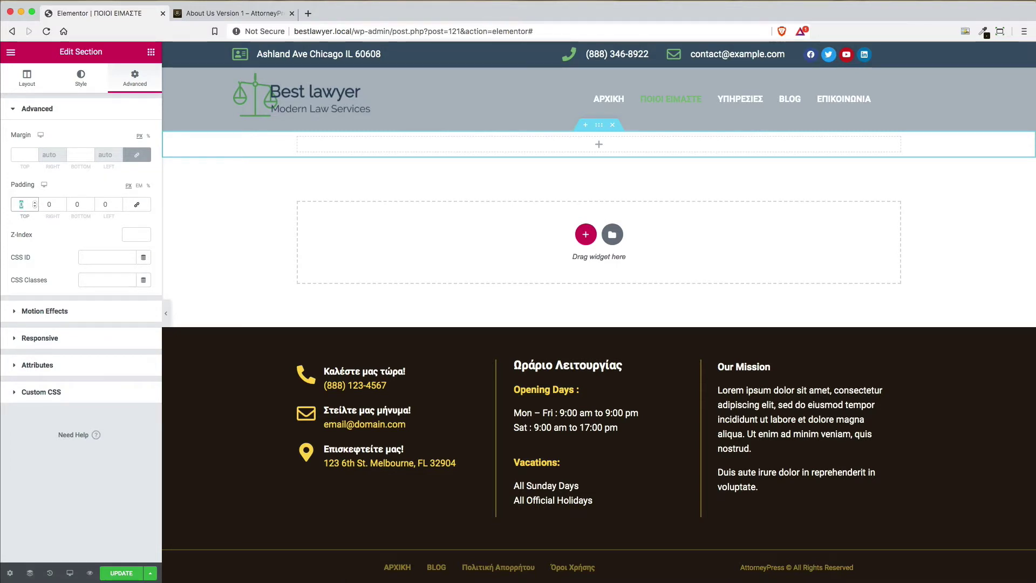
pyautogui.write('50')
pyautogui.press('Tab')
pyautogui.write('50')
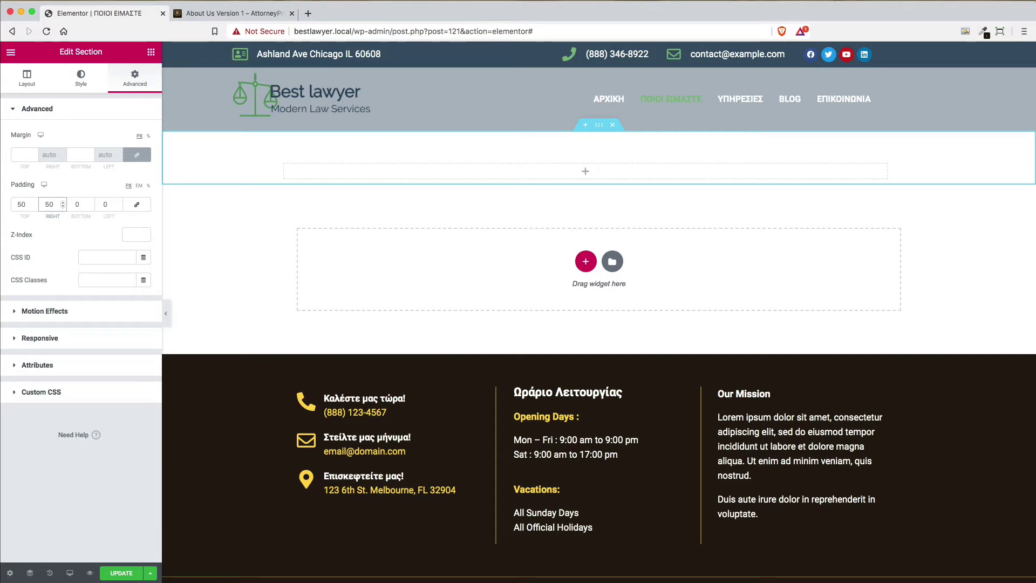
pyautogui.press('BackSpace')
pyautogui.press('BackSpace')
pyautogui.write('0')
pyautogui.press('Tab')
pyautogui.write('50')
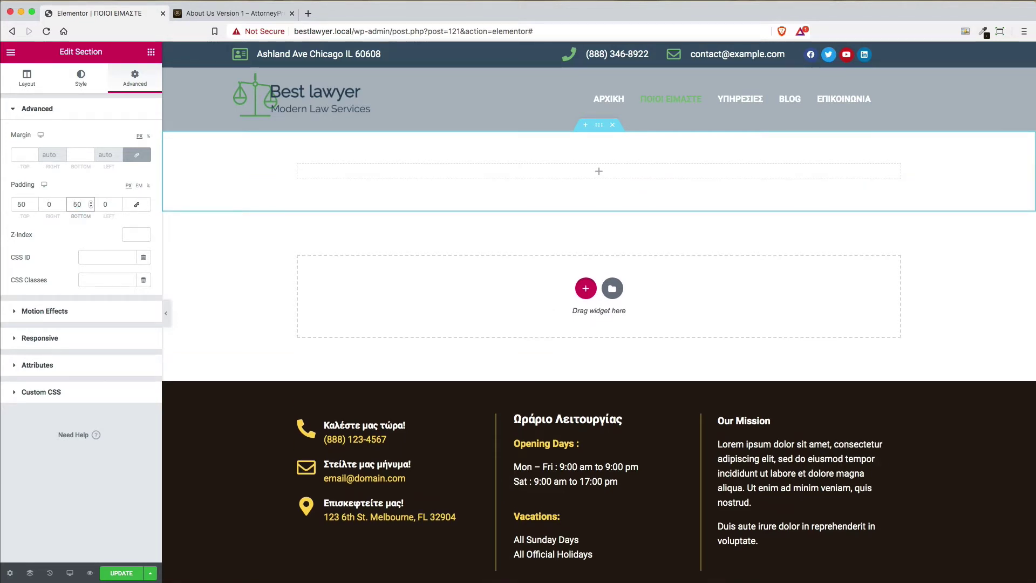
# Change the top and bottom padding to 90 px, keeping left and right at 0
pyautogui.click(28, 204)
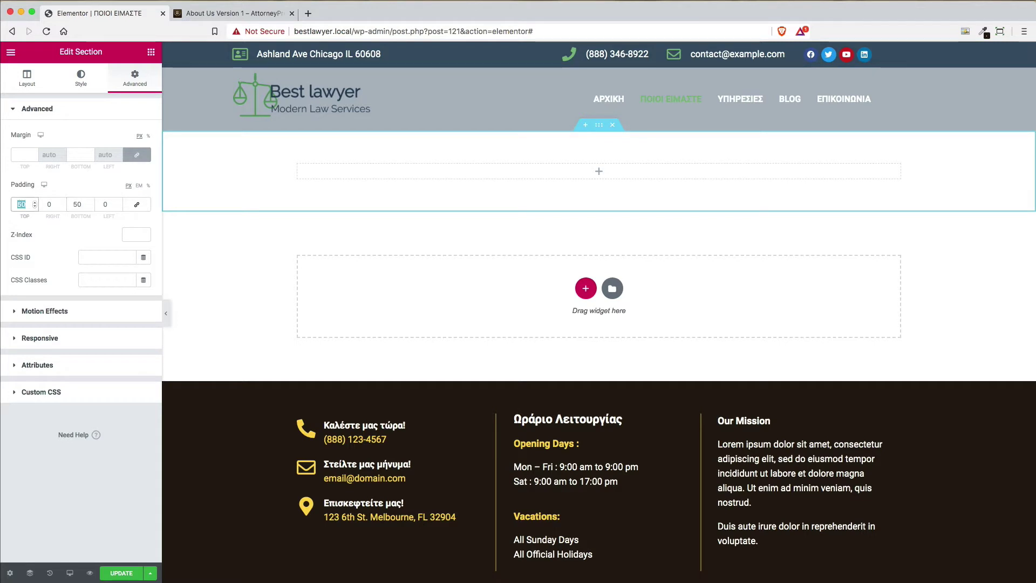
pyautogui.write('90')
pyautogui.press('Tab')
pyautogui.press('Tab')
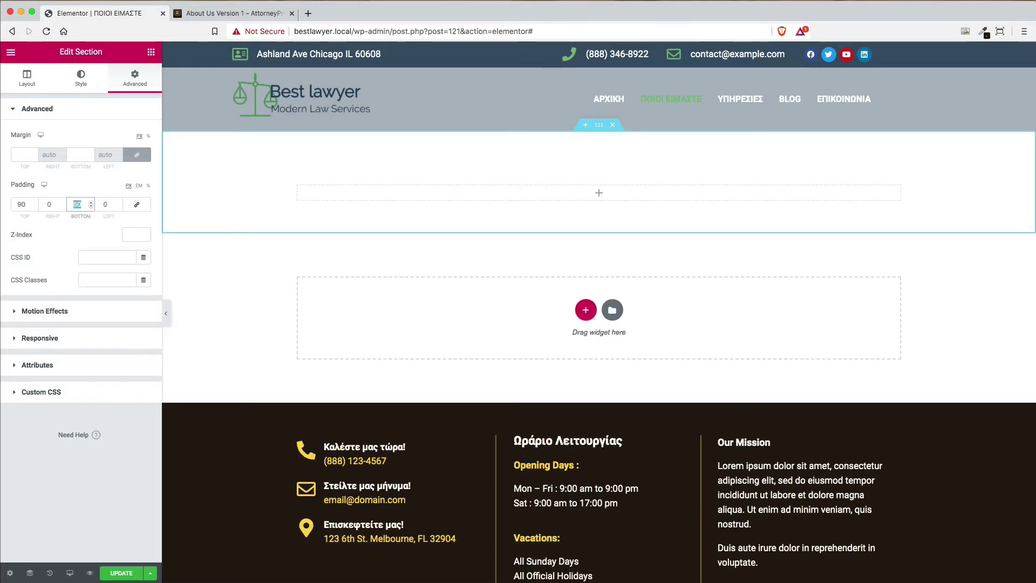
pyautogui.write('90')
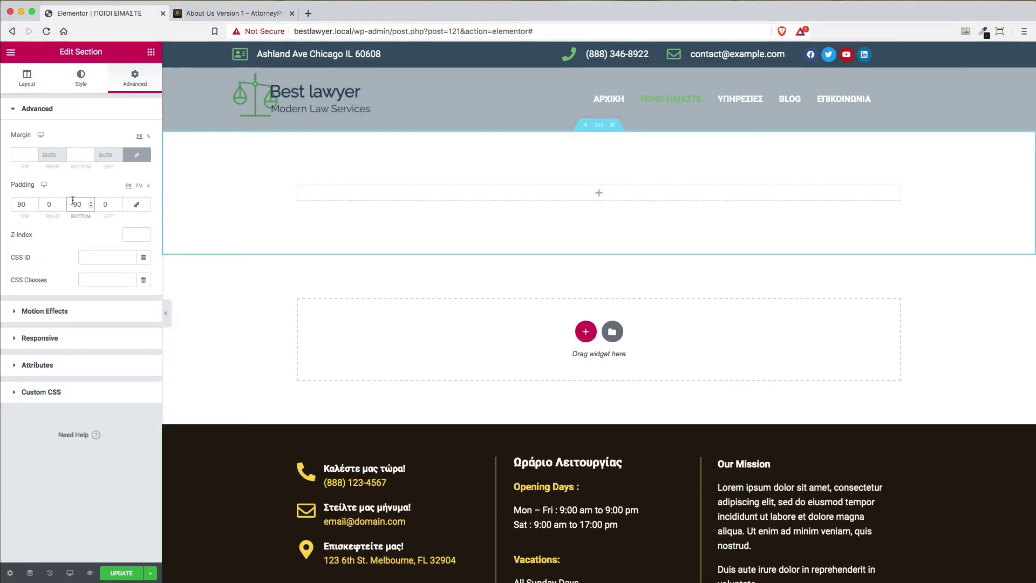
pyautogui.click(75, 78)
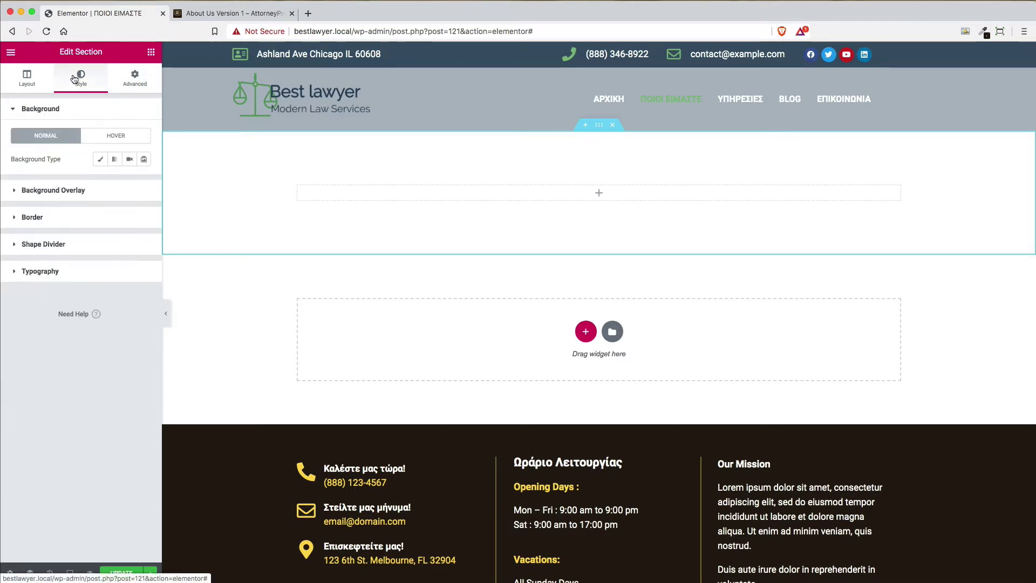
# Set a classic section background using the handshake photo from the media library
pyautogui.click(100, 159)
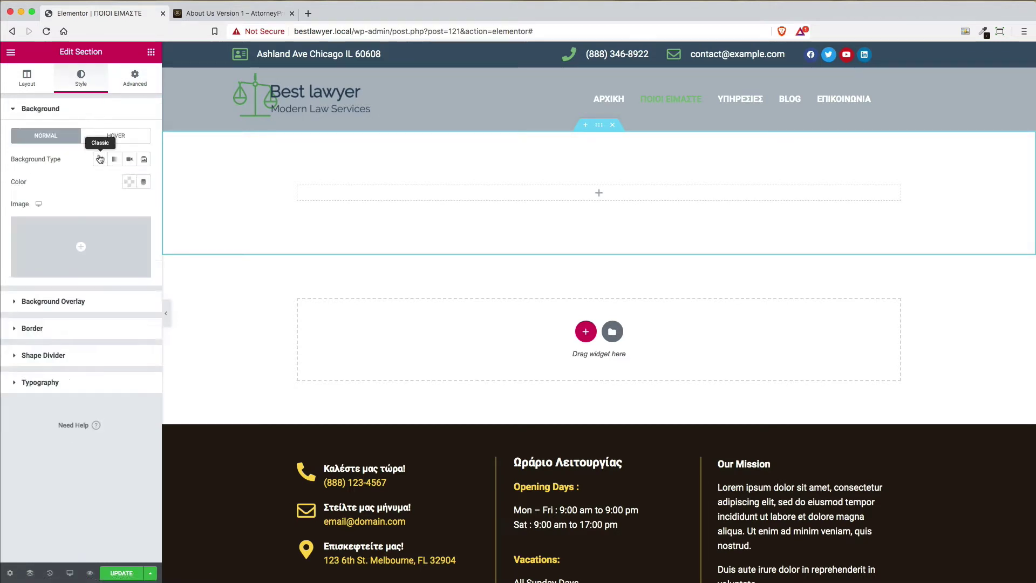
pyautogui.click(94, 270)
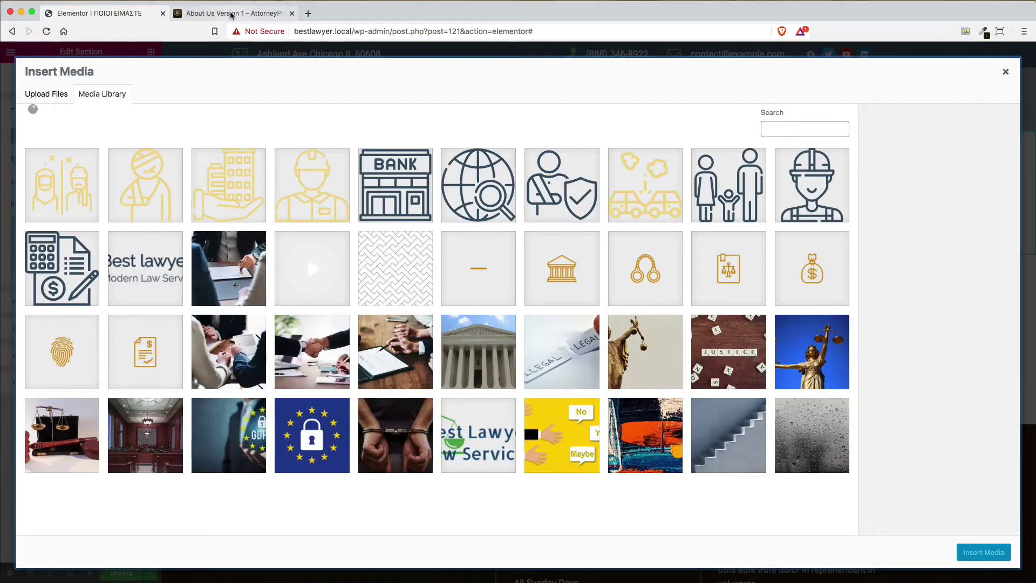
pyautogui.click(316, 348)
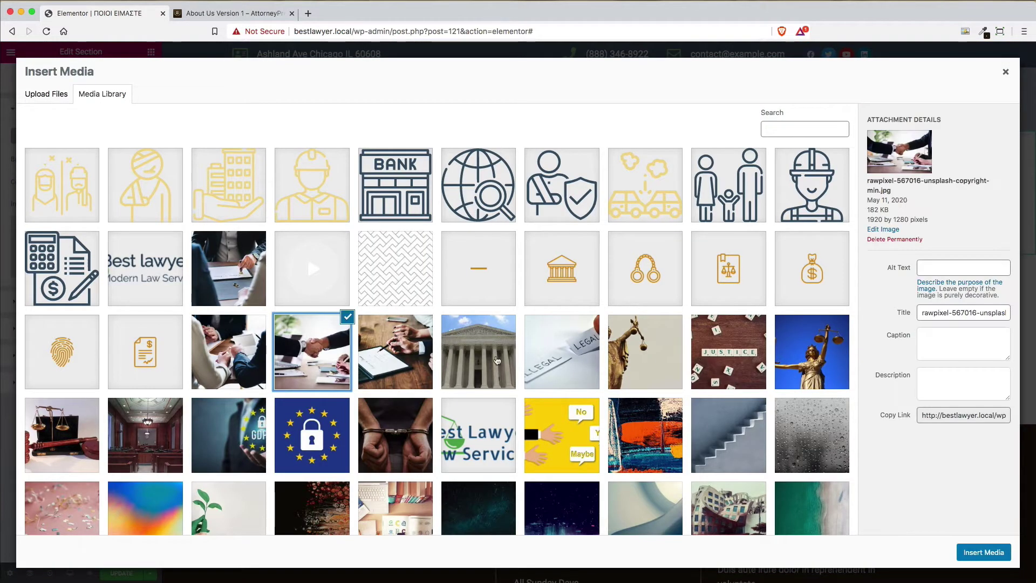
pyautogui.click(983, 552)
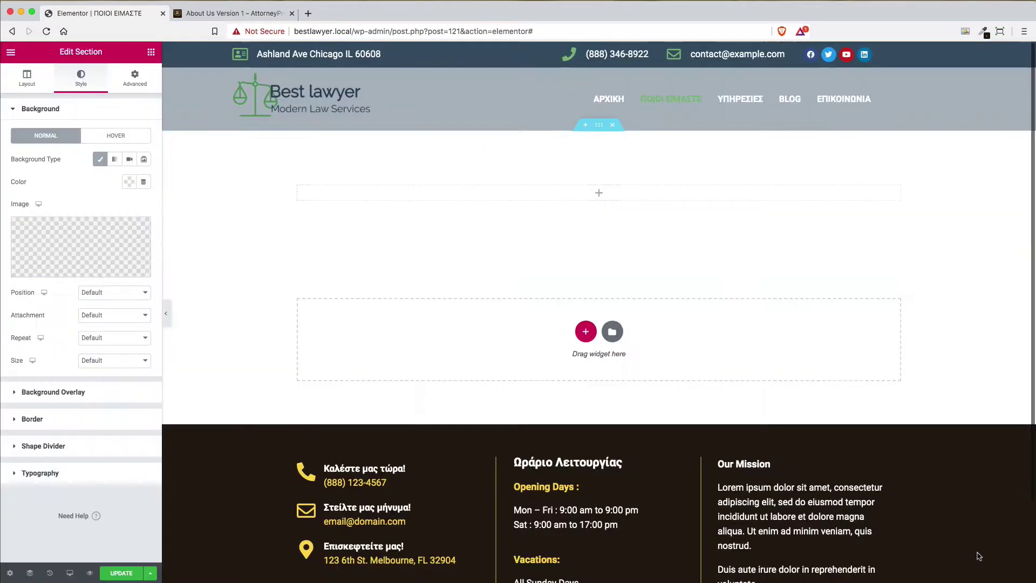
# Position the background Center Center, size it to Cover, and set it to No-repeat
pyautogui.click(84, 292)
pyautogui.click(116, 303)
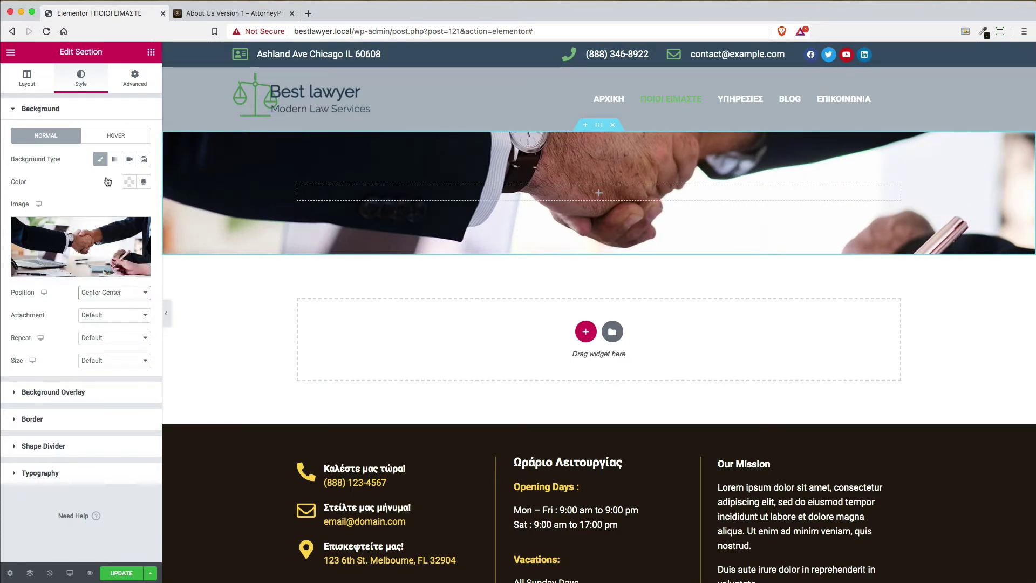
pyautogui.click(224, 15)
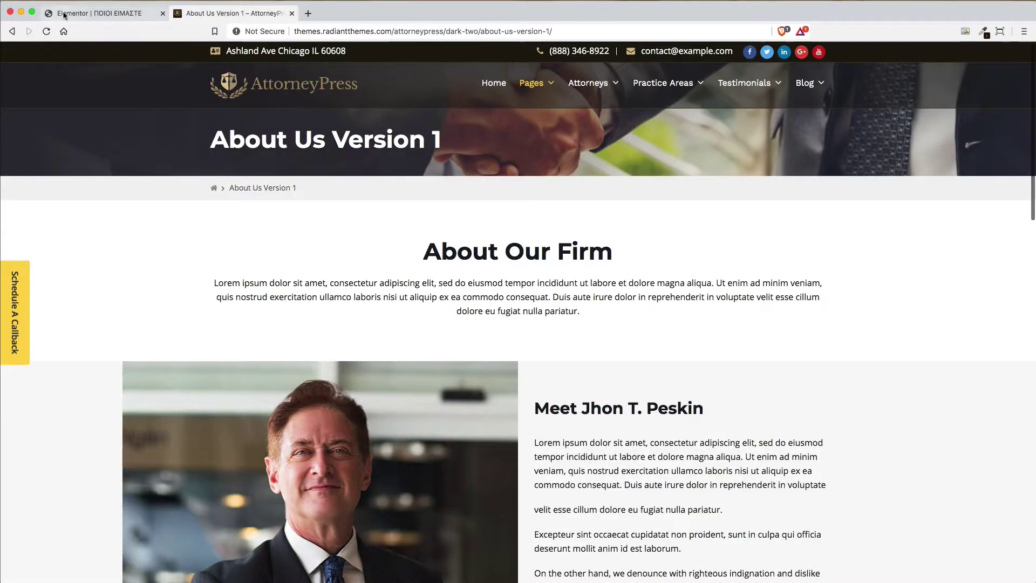
pyautogui.click(100, 13)
pyautogui.click(106, 365)
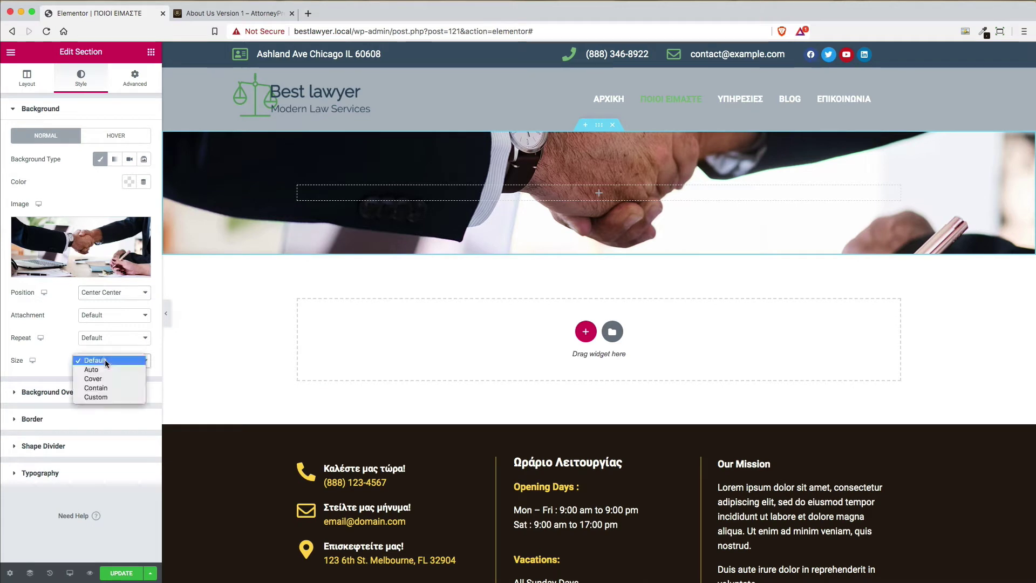
pyautogui.click(102, 376)
pyautogui.click(112, 339)
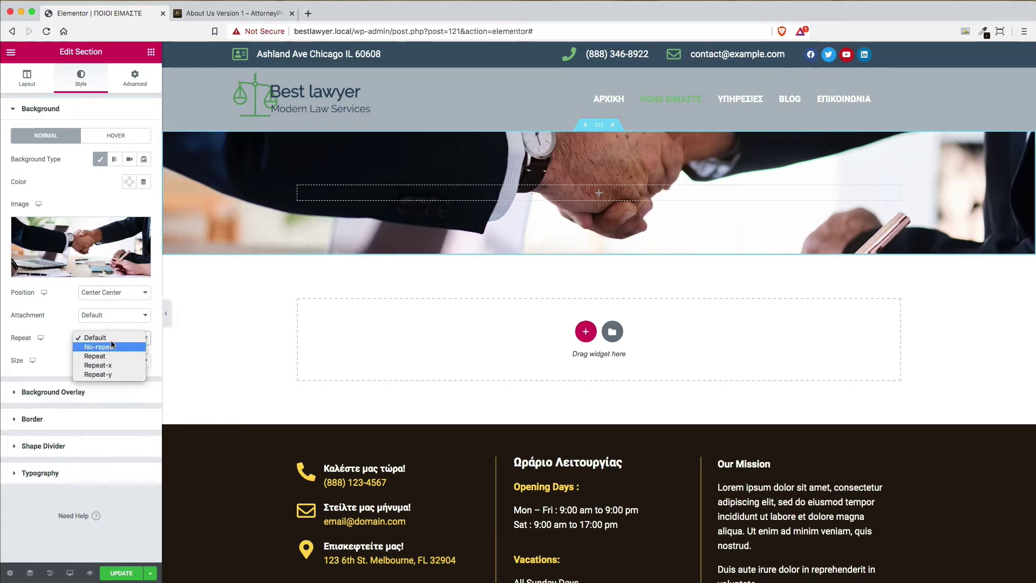
pyautogui.click(114, 315)
pyautogui.click(114, 315)
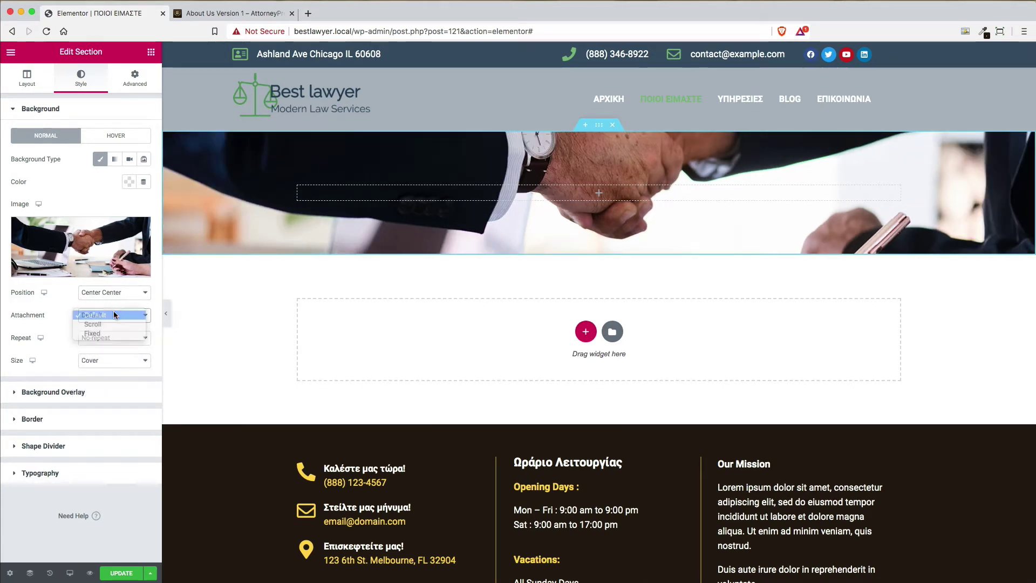
# Add a classic #231A0E background overlay at 0.63 opacity over the handshake photo
pyautogui.click(76, 393)
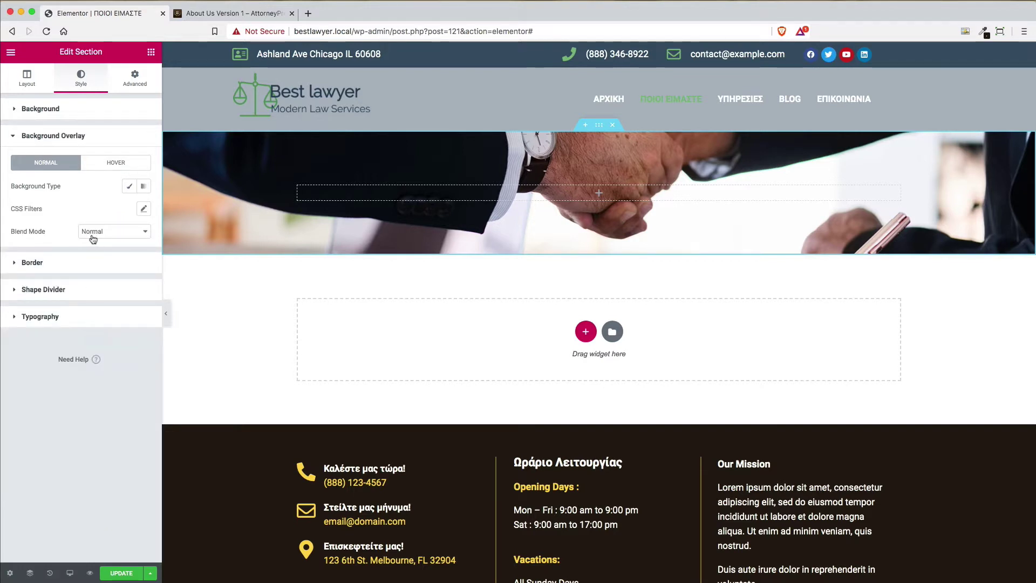
pyautogui.click(129, 187)
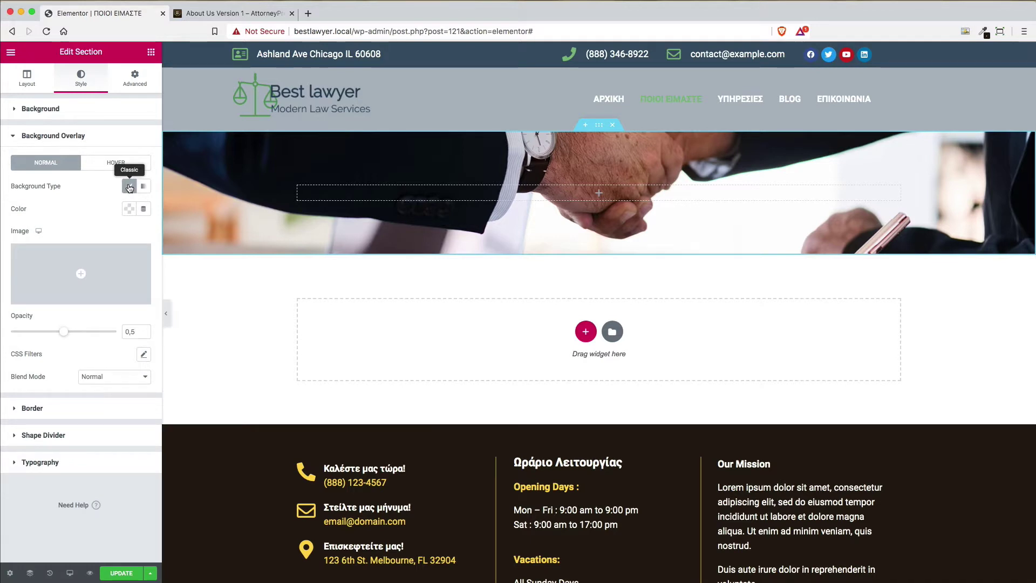
pyautogui.click(128, 210)
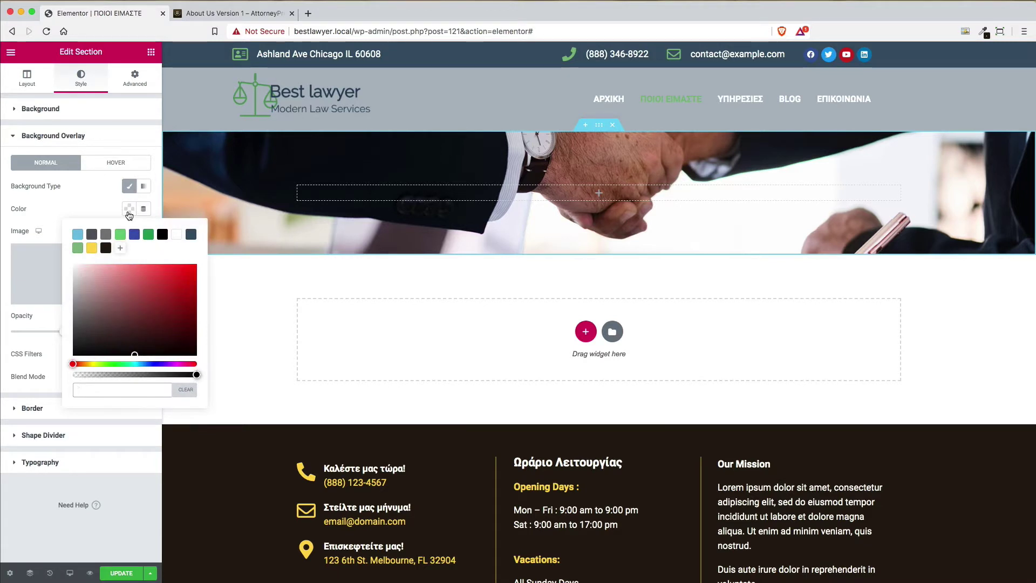
pyautogui.click(105, 248)
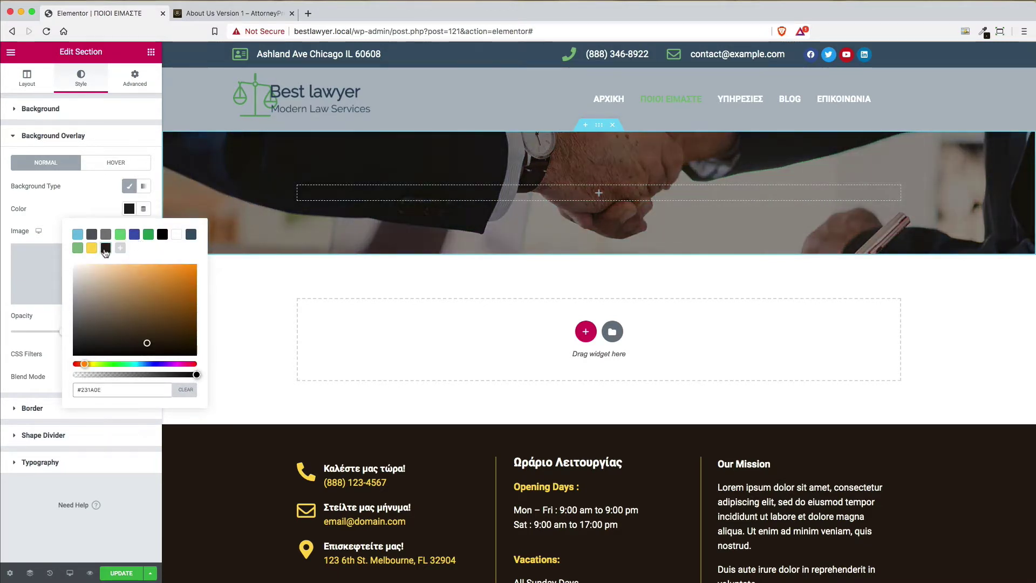
pyautogui.click(99, 202)
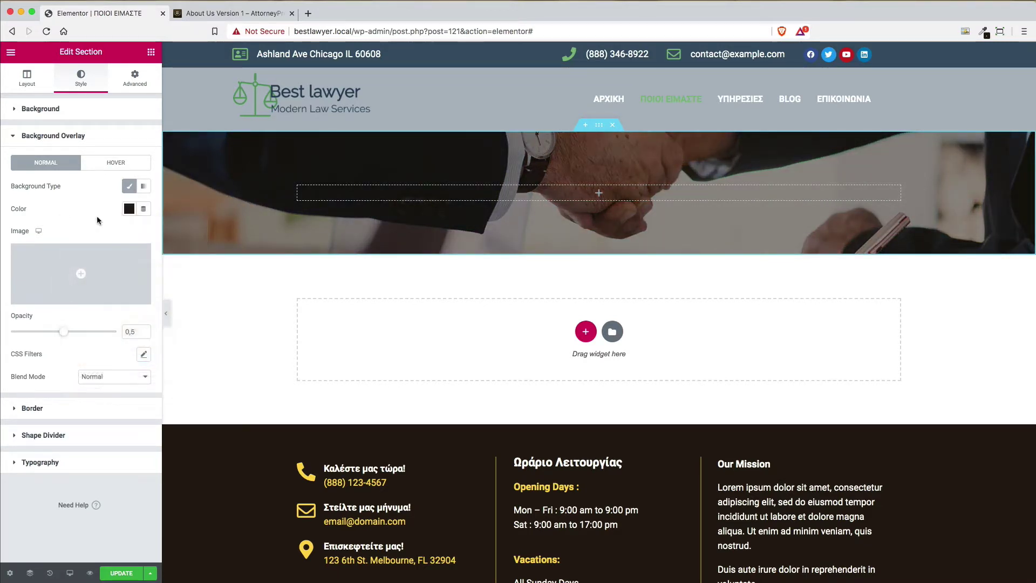
pyautogui.moveTo(63, 335)
pyautogui.mouseDown()
pyautogui.moveTo(81, 333)
pyautogui.moveTo(70, 332)
pyautogui.mouseUp()
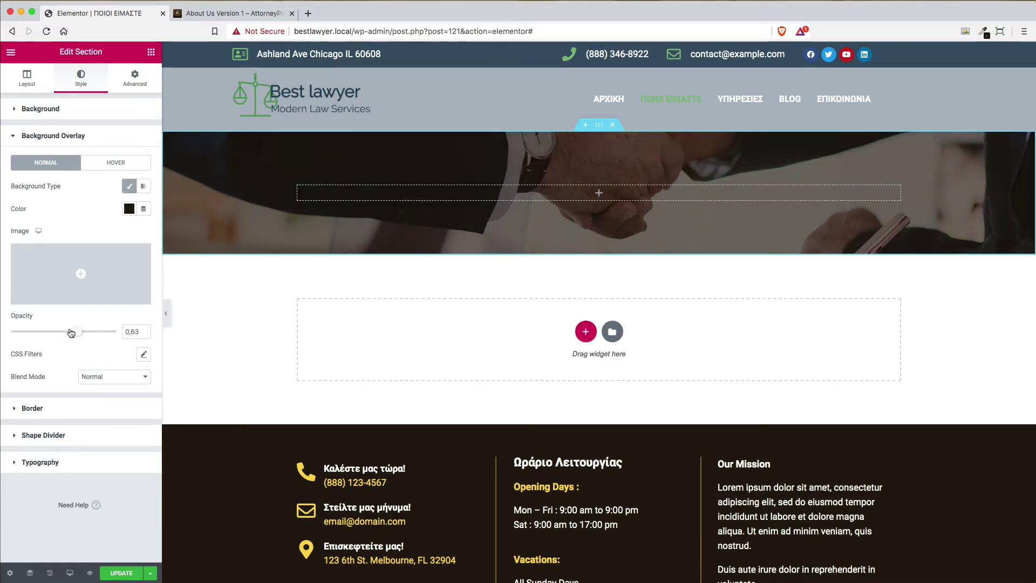
pyautogui.click(151, 54)
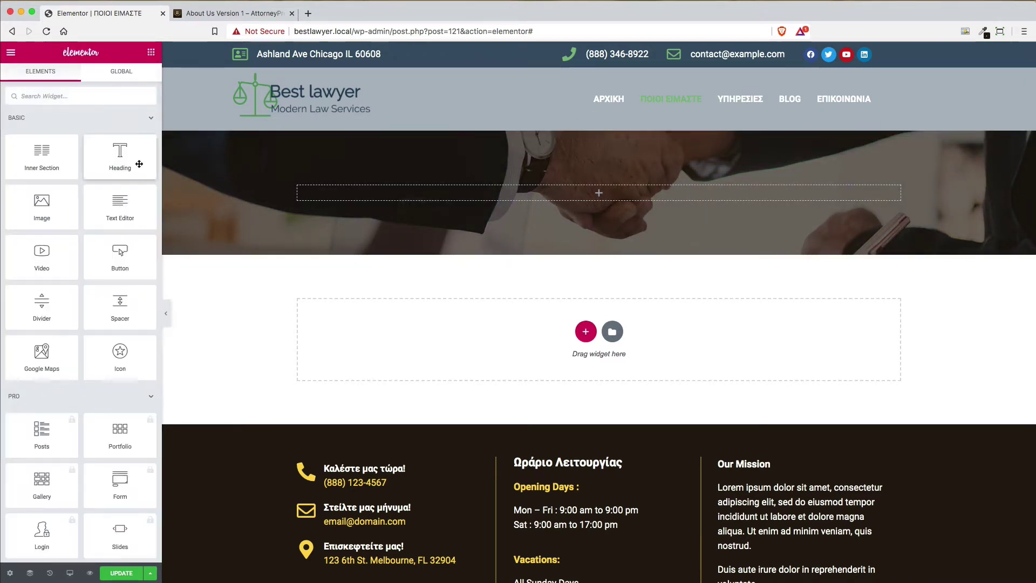
# Add a Heading widget reading ΠΟΙΟΙ ΕΙΜΑΣΤΕ to the hero and make it H1
pyautogui.moveTo(121, 152); pyautogui.dragTo(572, 192)
pyautogui.moveTo(104, 148); pyautogui.dragTo(23, 142)
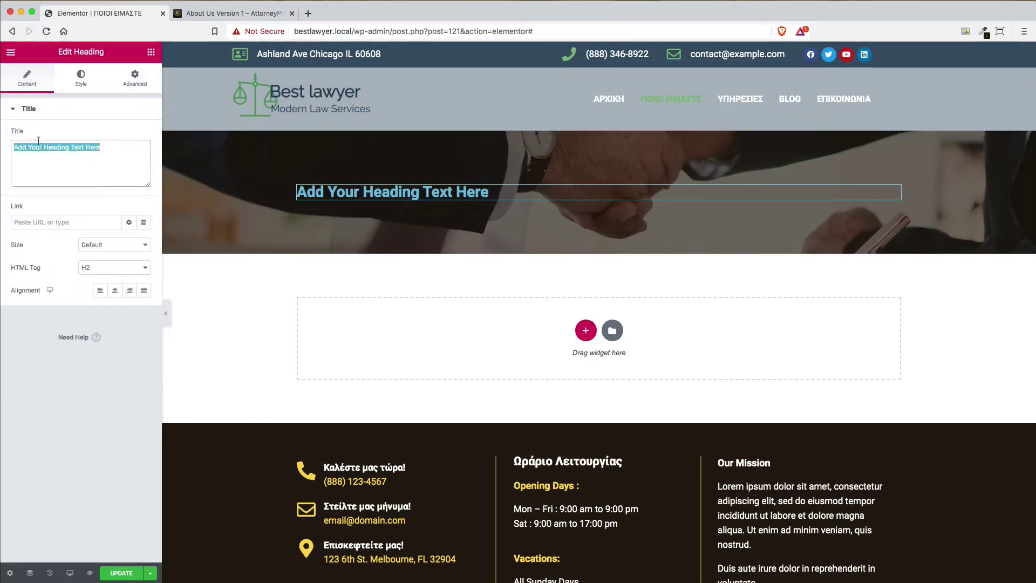
pyautogui.write('ΠΟΙ')
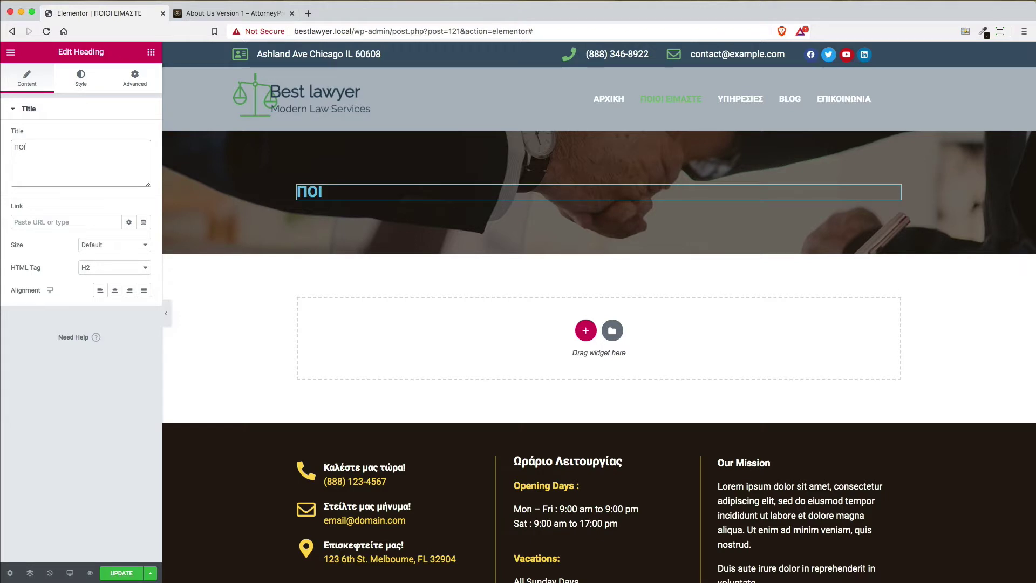
pyautogui.write('ΟΙ ΕΙΜΑΣΤ')
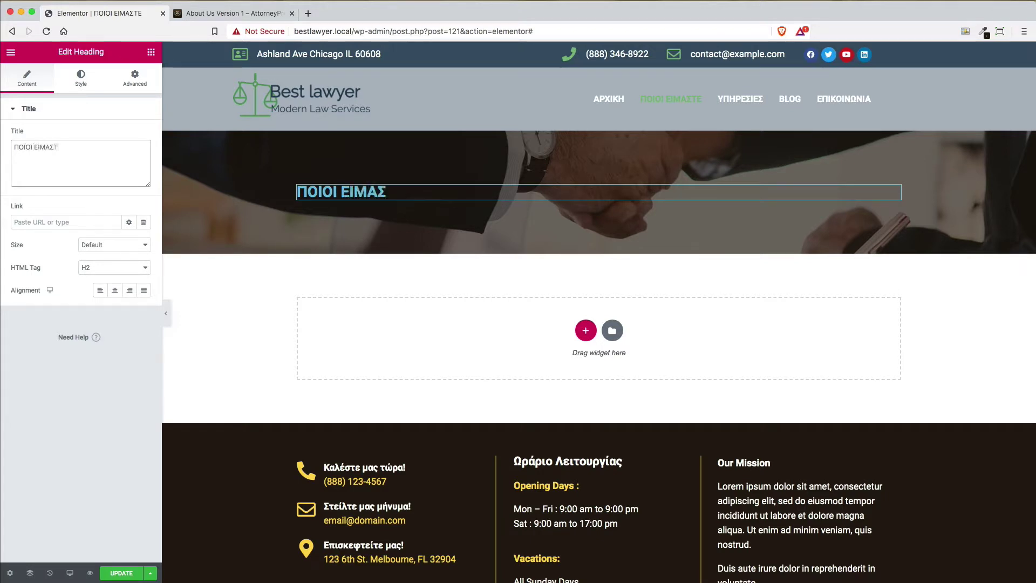
pyautogui.write('Ε')
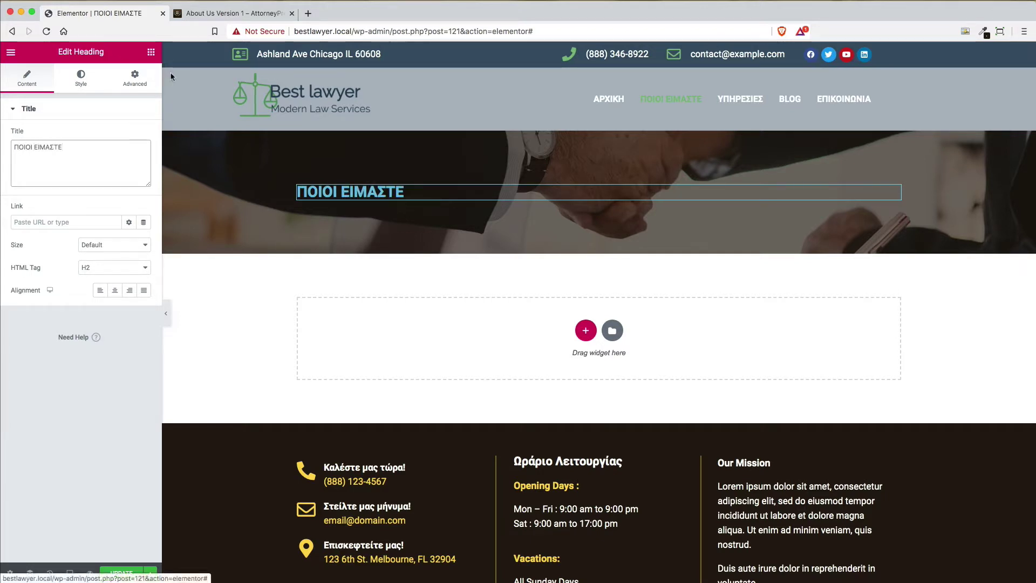
pyautogui.click(122, 268)
pyautogui.click(123, 258)
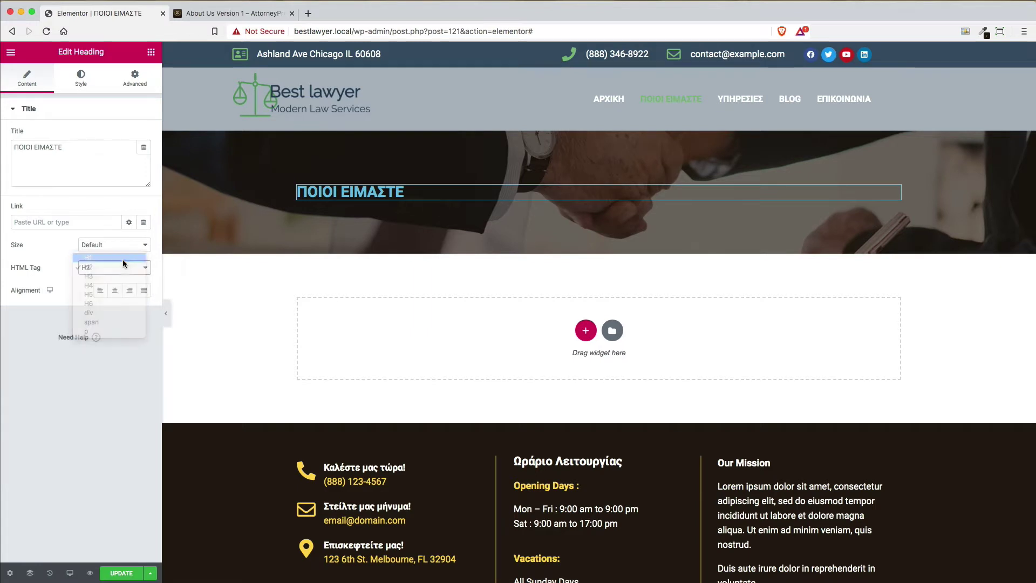
# Set the heading's text colour to white
pyautogui.click(82, 79)
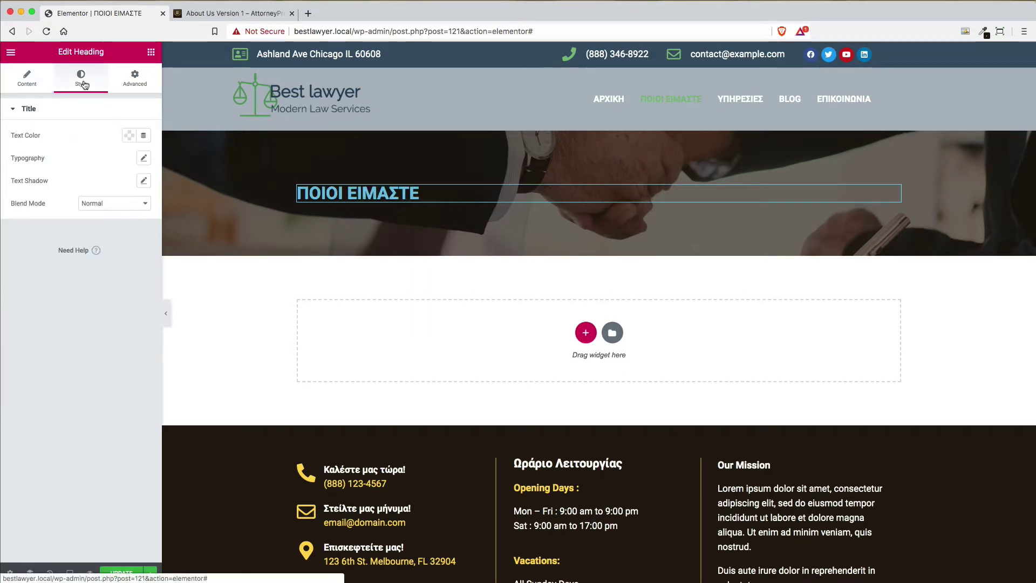
pyautogui.click(129, 135)
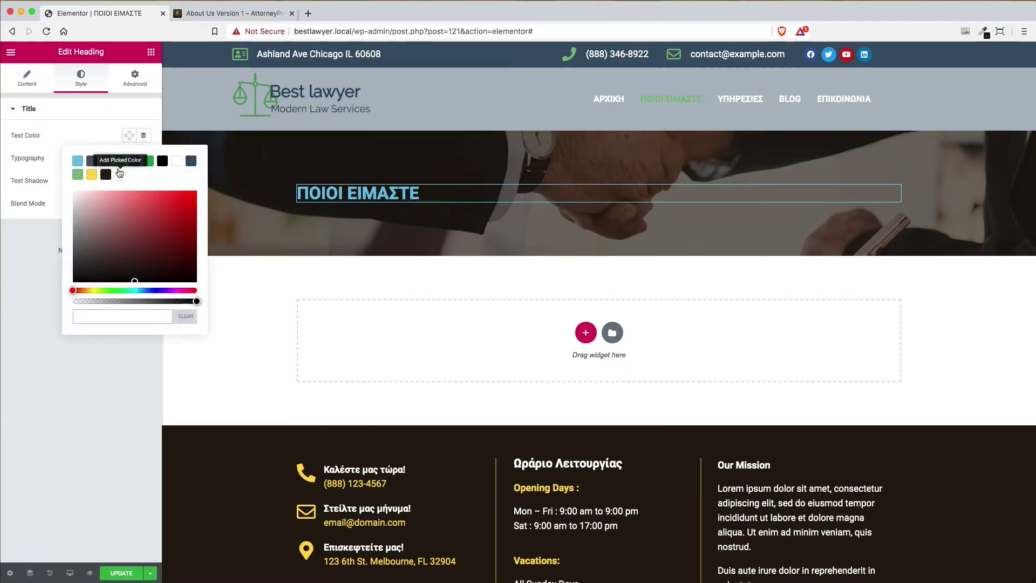
pyautogui.click(176, 161)
pyautogui.click(241, 18)
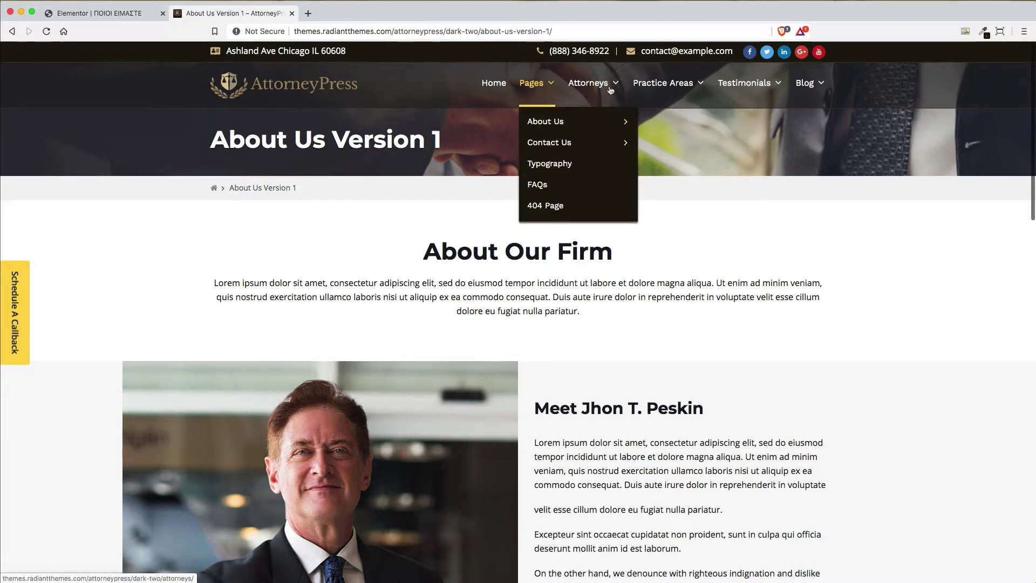
# Look over the demo's Pages, Attorneys and Practice Areas menus before returning to Elementor
pyautogui.moveTo(614, 90)
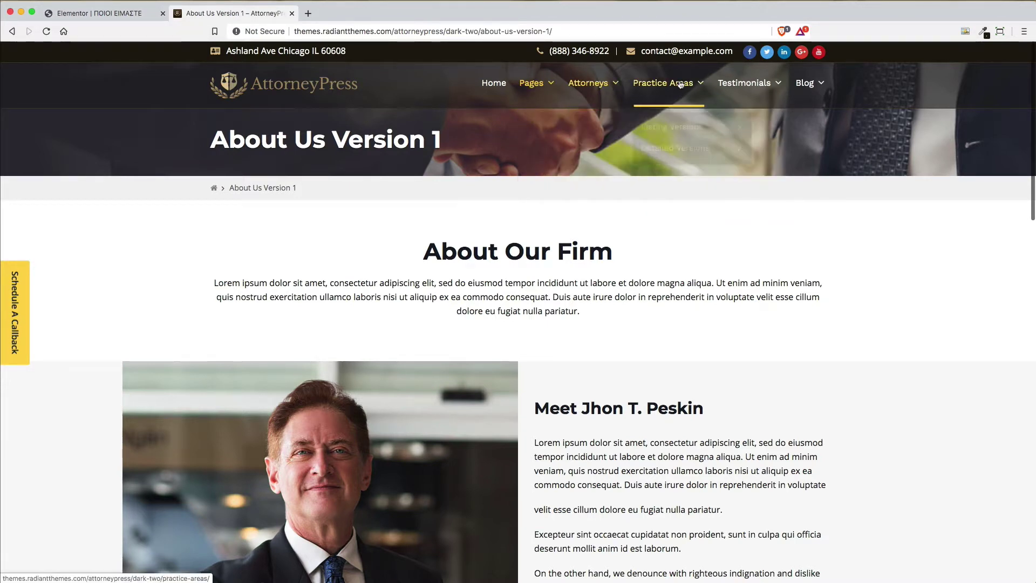
pyautogui.moveTo(531, 84)
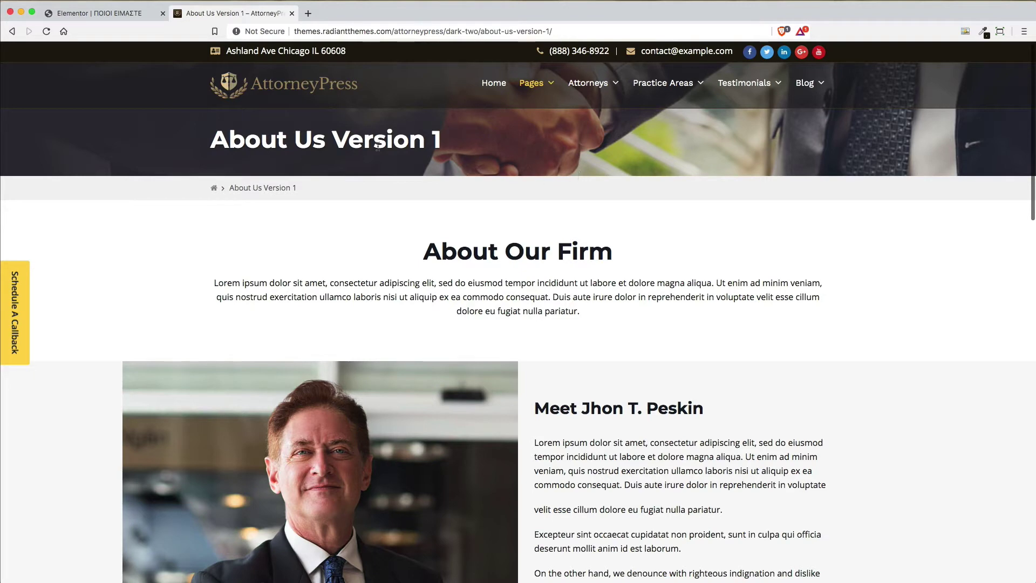
pyautogui.click(107, 12)
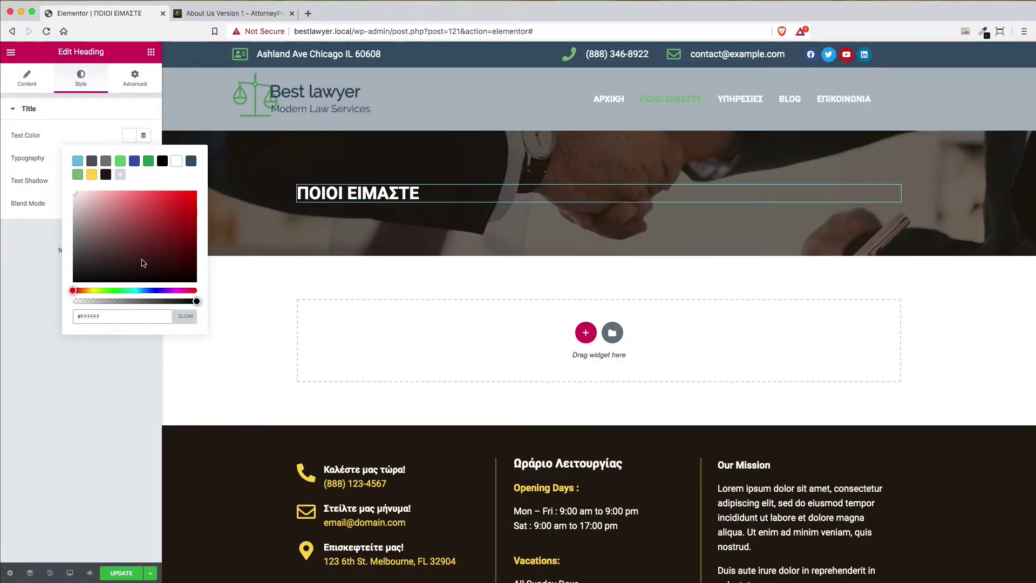
# Save the page with UPDATE, then bring up Page Settings and the main Elementor menu
pyautogui.click(98, 110)
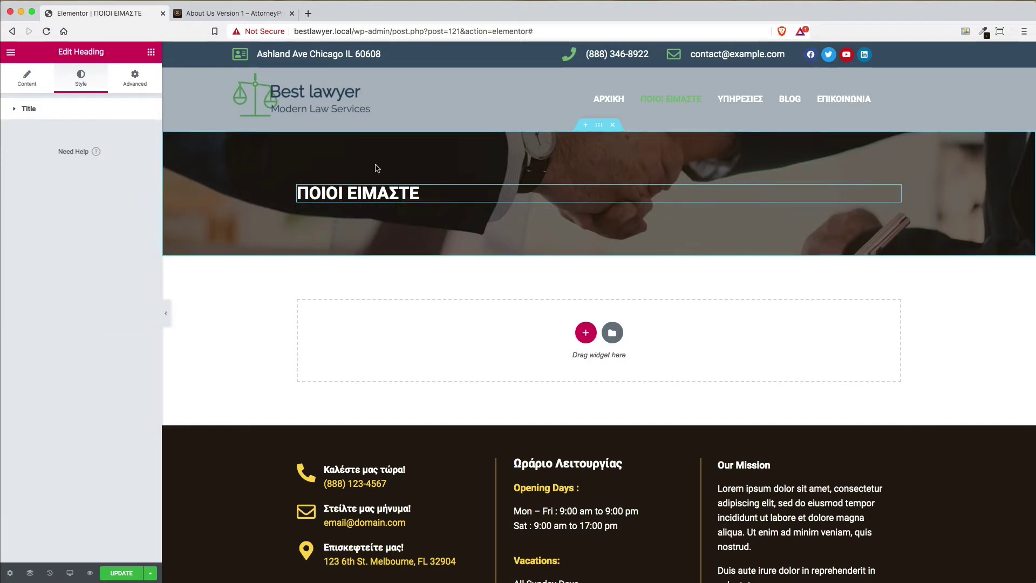
pyautogui.click(229, 16)
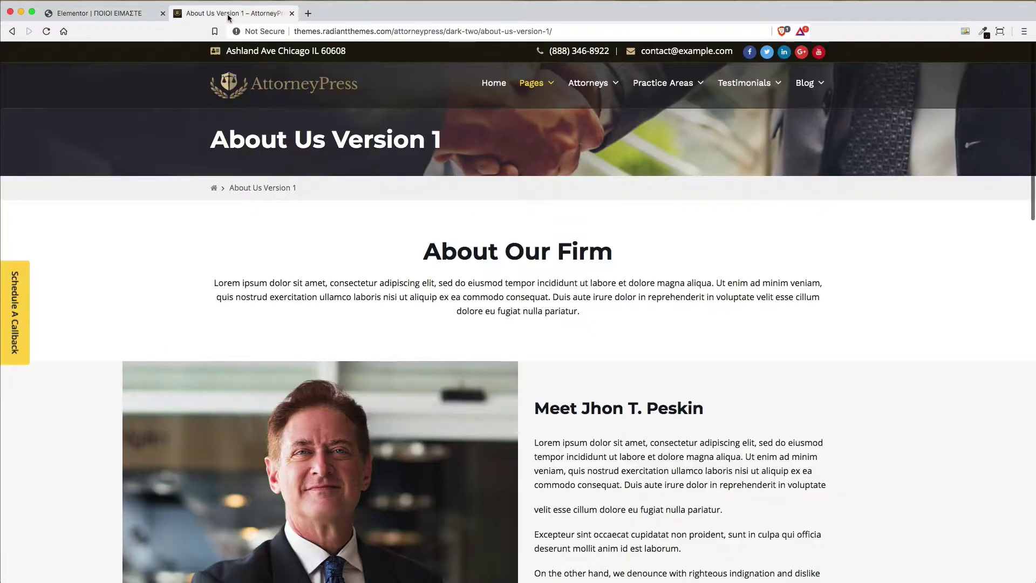
pyautogui.click(98, 13)
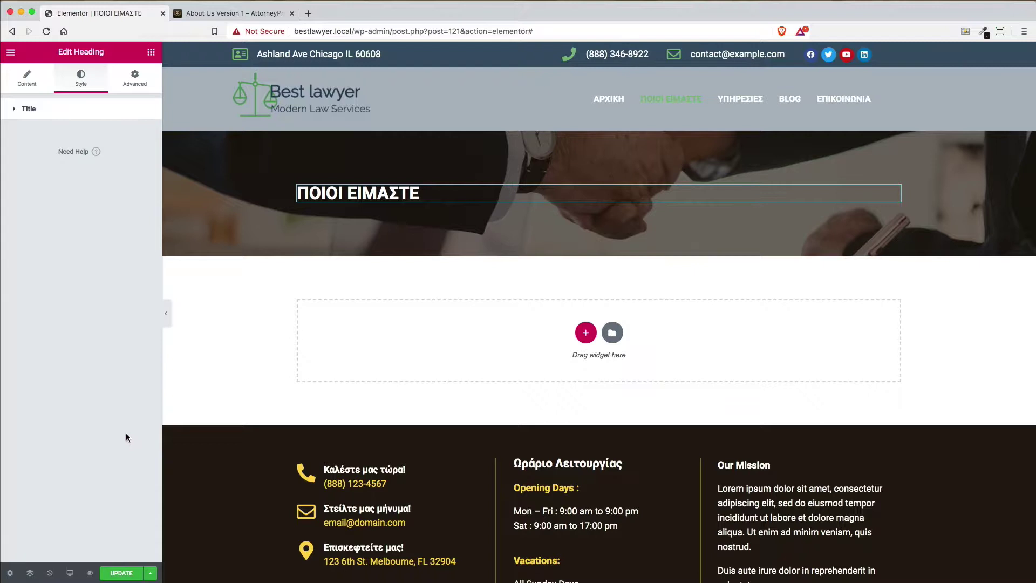
pyautogui.click(122, 574)
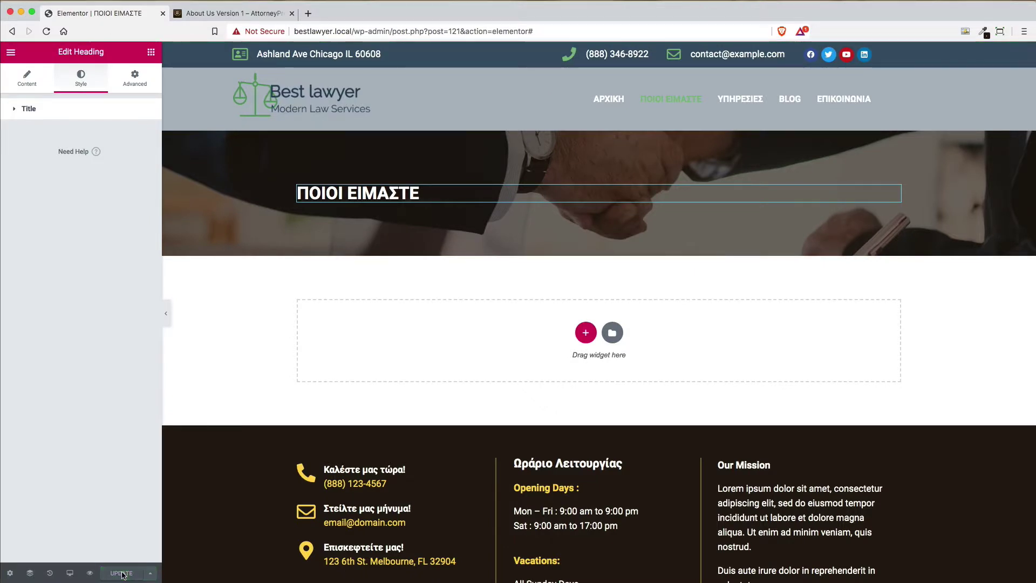
pyautogui.click(11, 573)
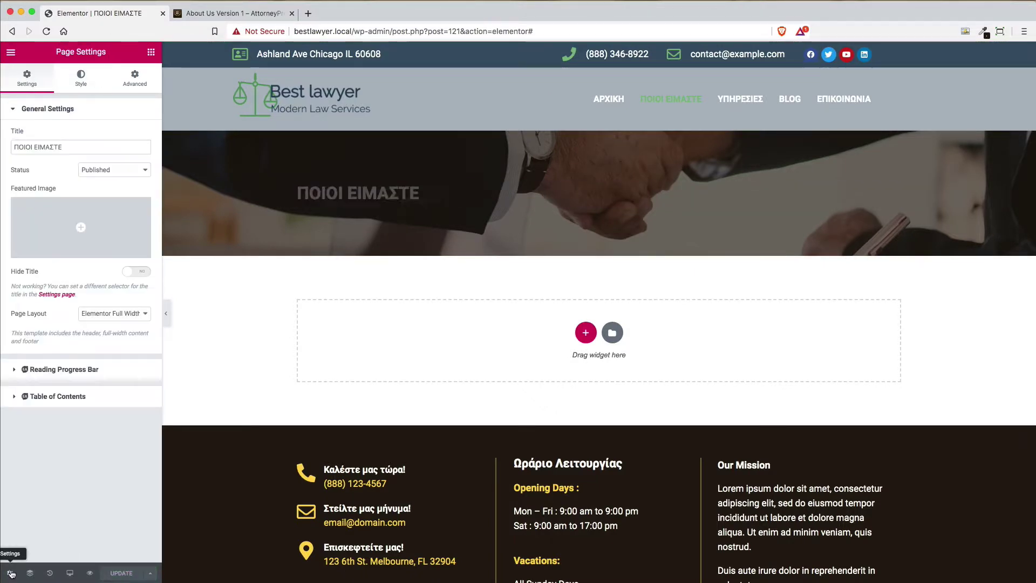
pyautogui.click(10, 52)
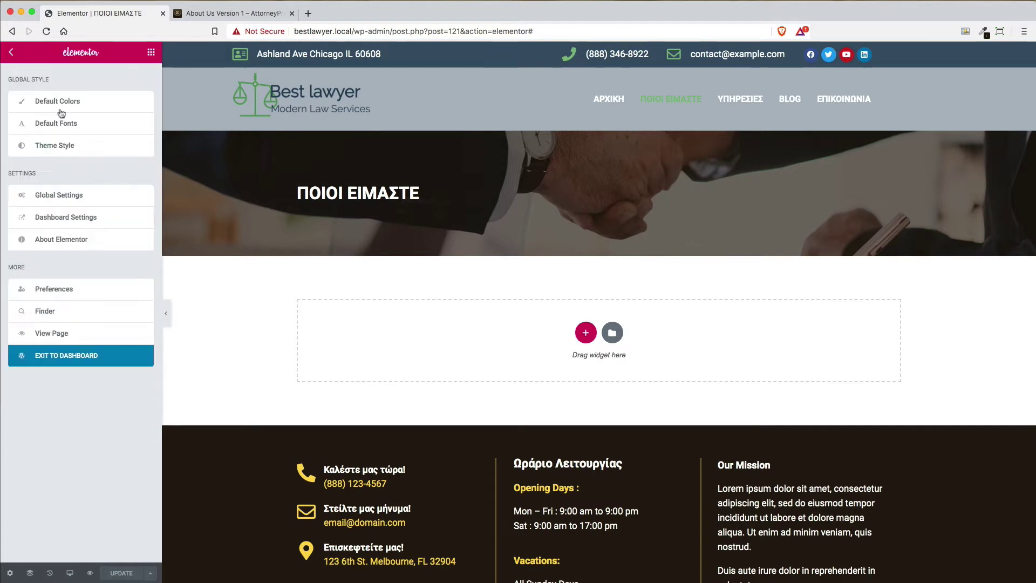
# Open the live ΠΟΙΟΙ ΕΙΜΑΣΤΕ page in a new browser tab
pyautogui.rightClick(69, 335)
pyautogui.click(114, 341)
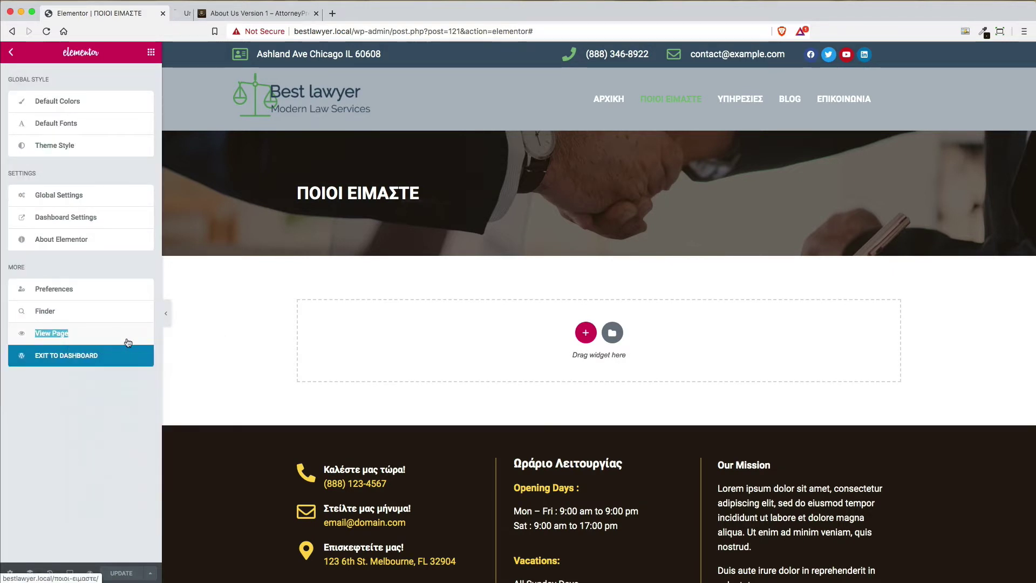
pyautogui.click(237, 16)
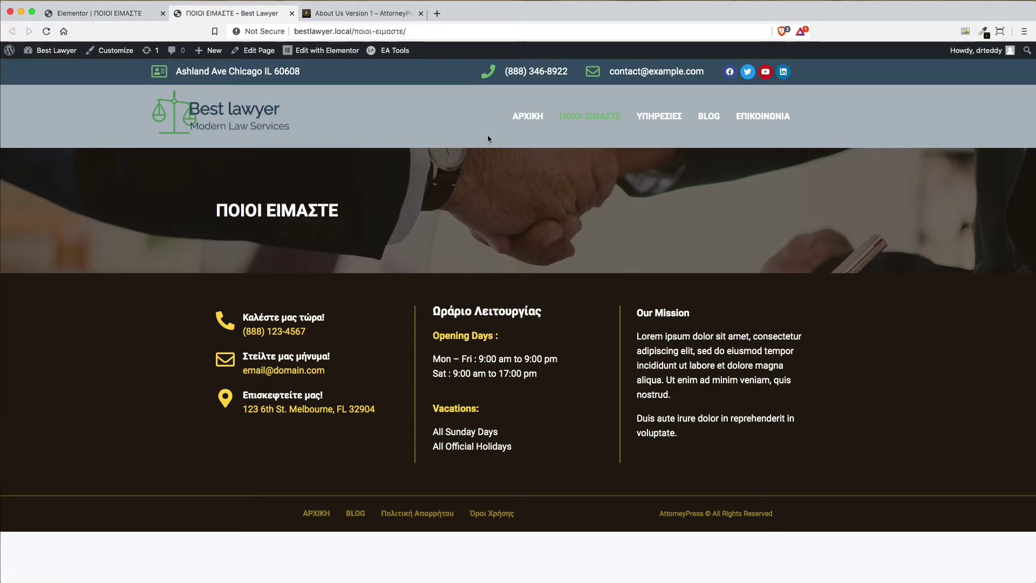
# Browse the ΑΡΧΙΚΗ home page, compare with the AttorneyPress demo, then edit ΠΟΙΟΙ ΕΙΜΑΣΤΕ with Elementor
pyautogui.click(529, 119)
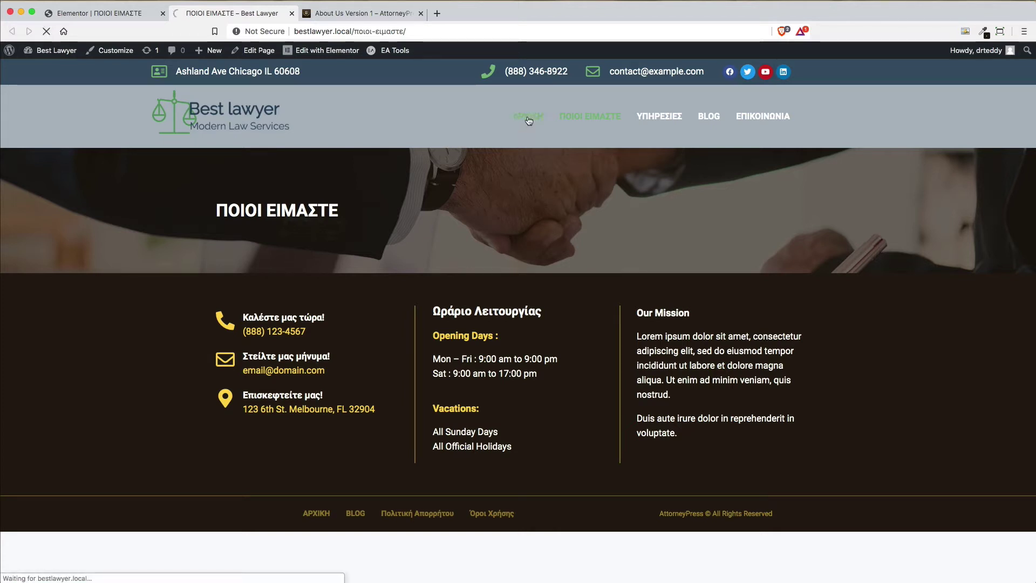
pyautogui.click(377, 17)
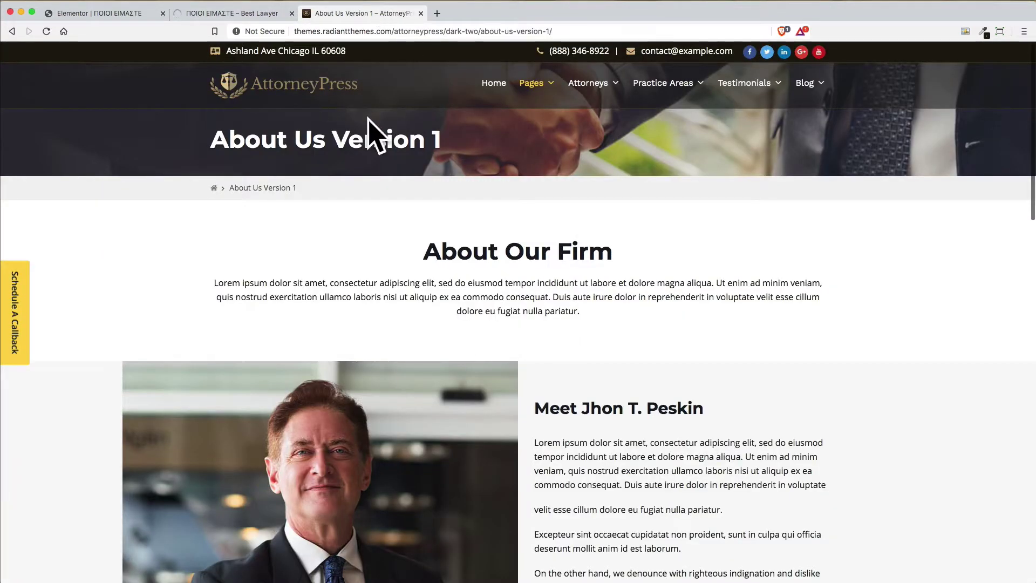
pyautogui.click(223, 15)
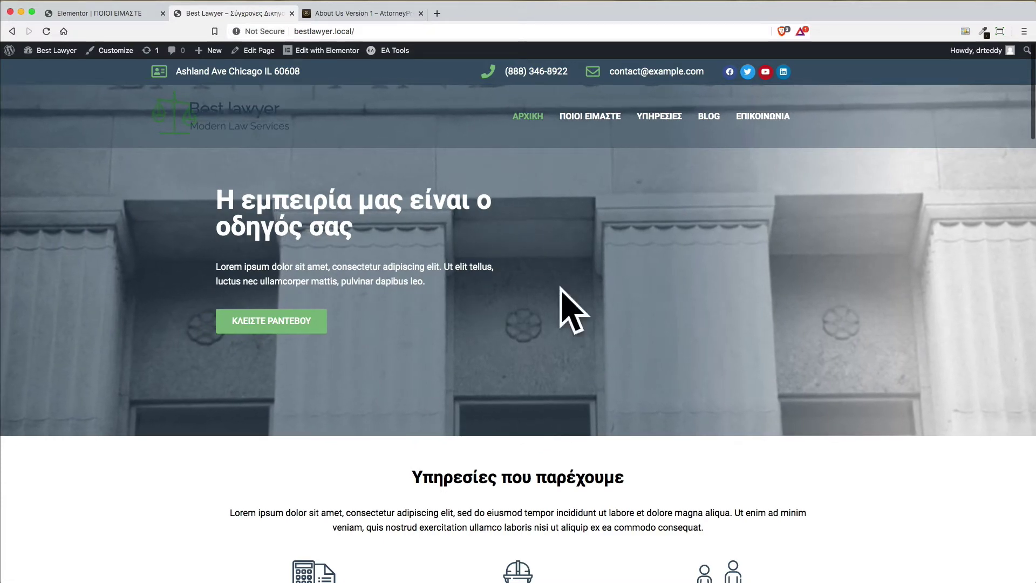
pyautogui.click(576, 119)
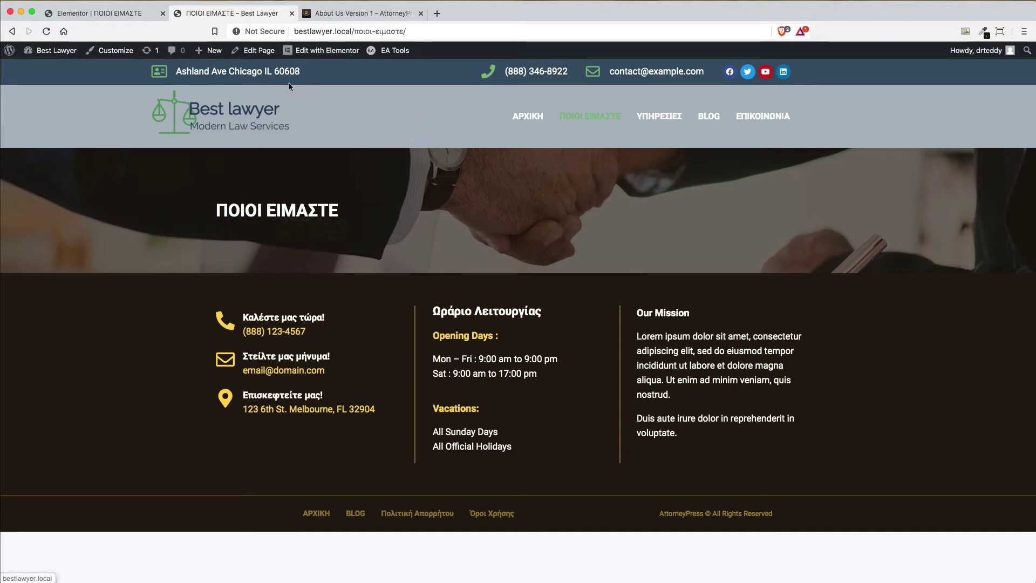
pyautogui.click(319, 58)
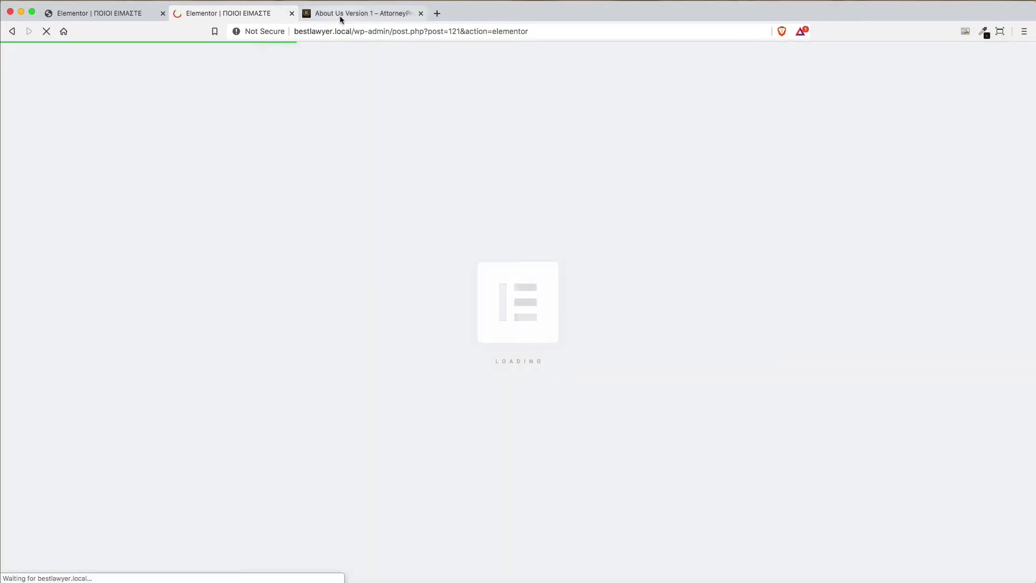
# Close the duplicate editor tab and return to the original ΠΟΙΟΙ ΕΙΜΑΣΤΕ editor after checking the demo
pyautogui.click(292, 13)
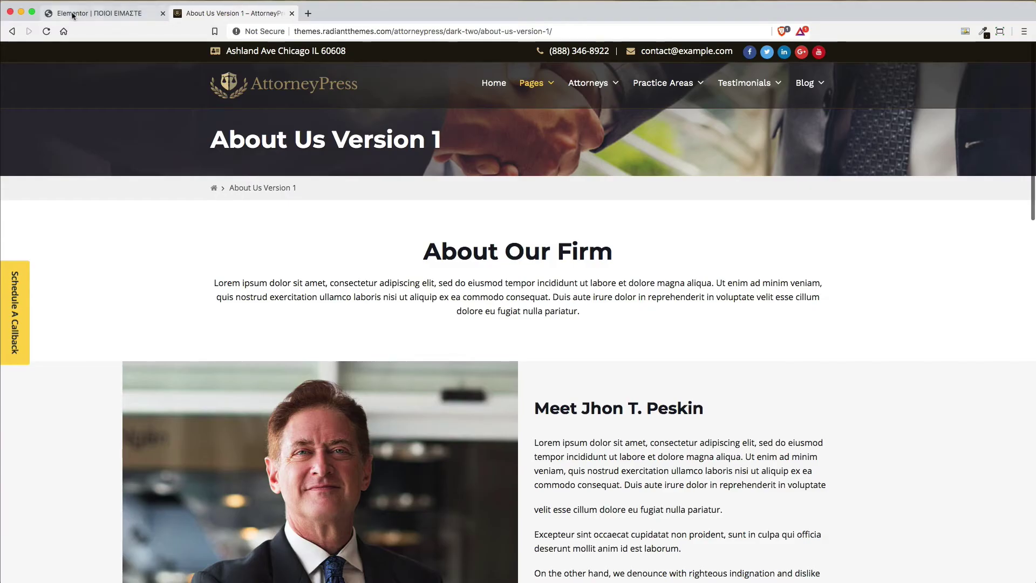
pyautogui.click(107, 14)
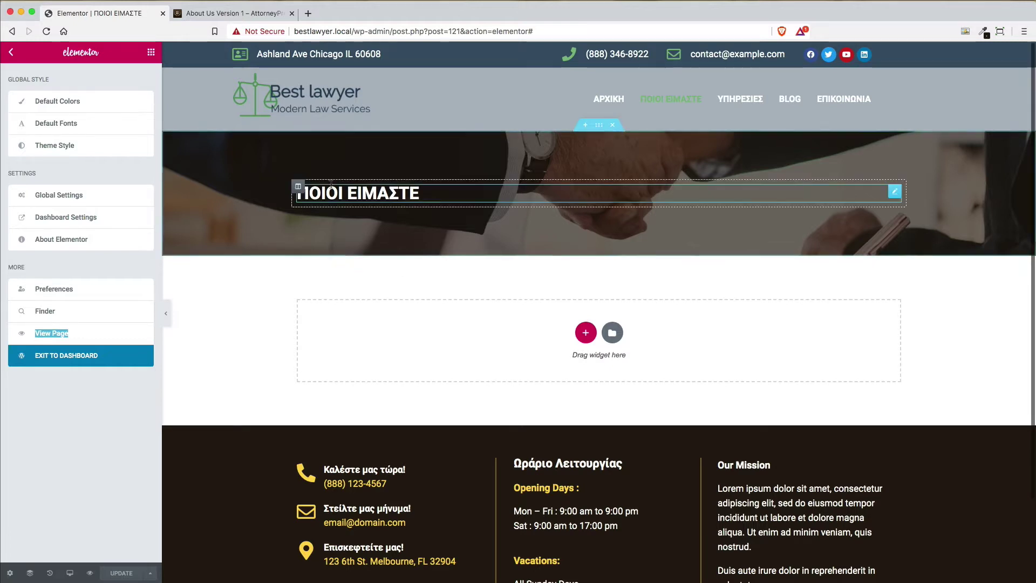
pyautogui.click(203, 16)
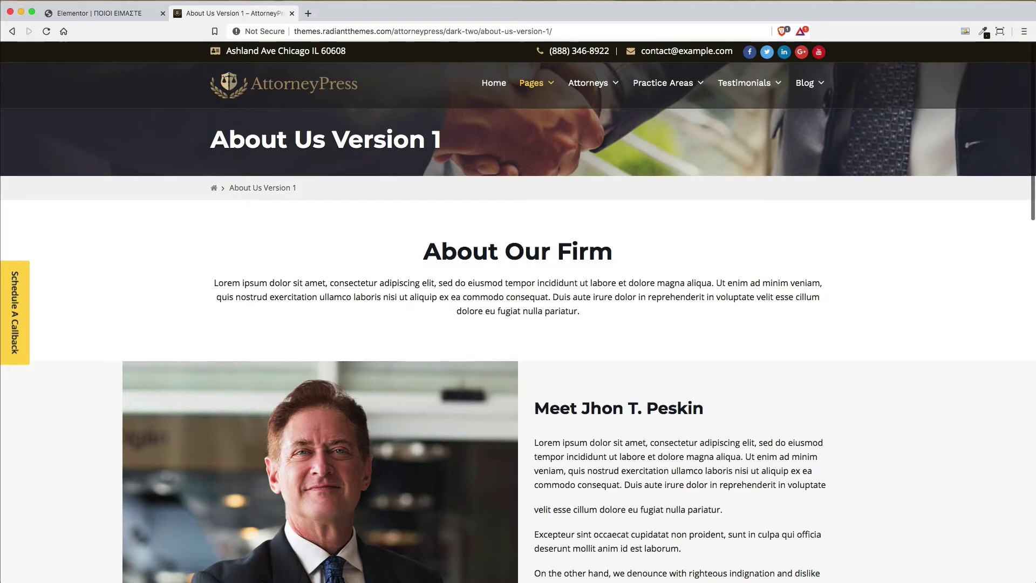
pyautogui.click(112, 12)
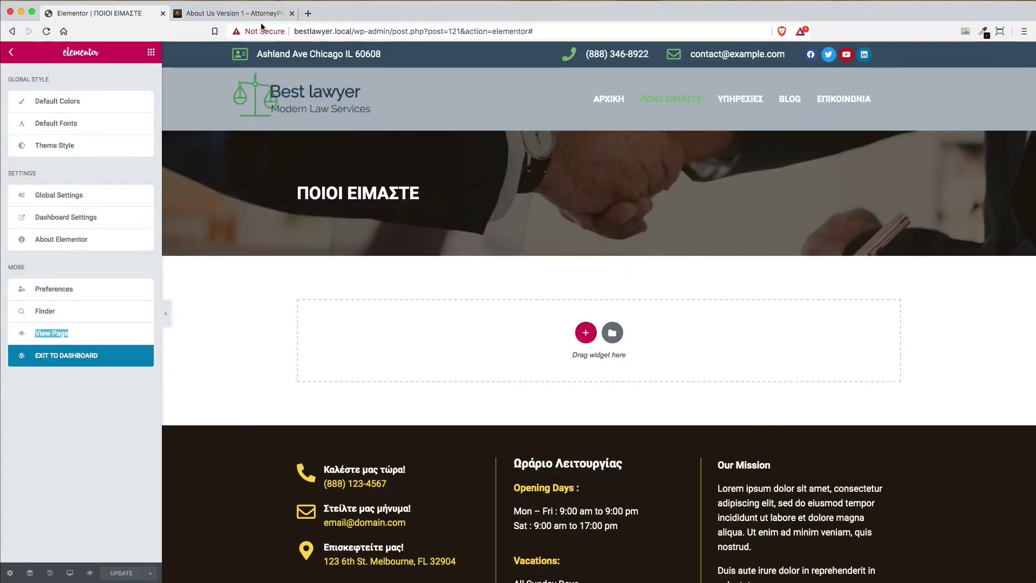
# Add a stretched, full-width single-column section below the page title
pyautogui.click(585, 333)
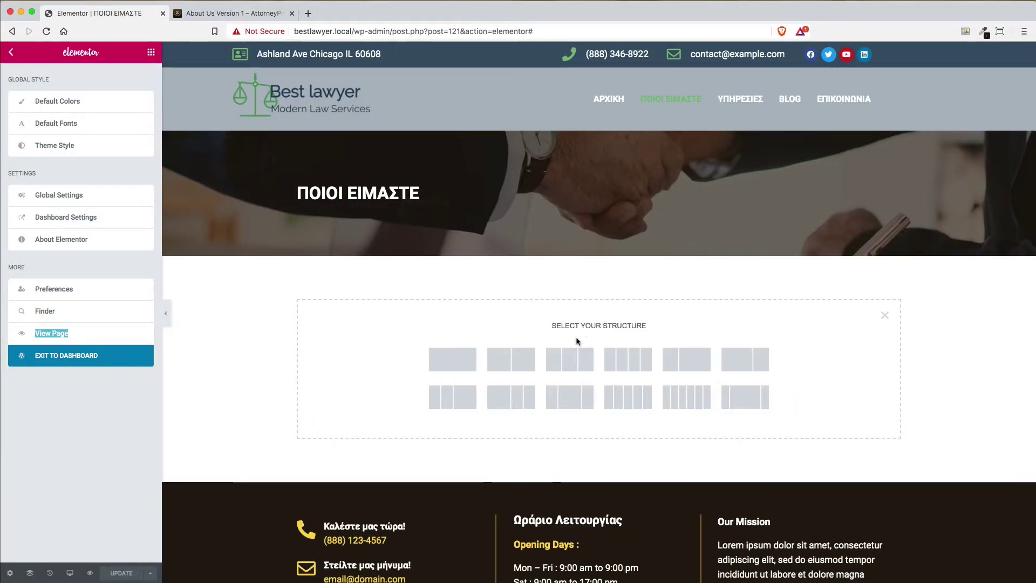
pyautogui.click(450, 363)
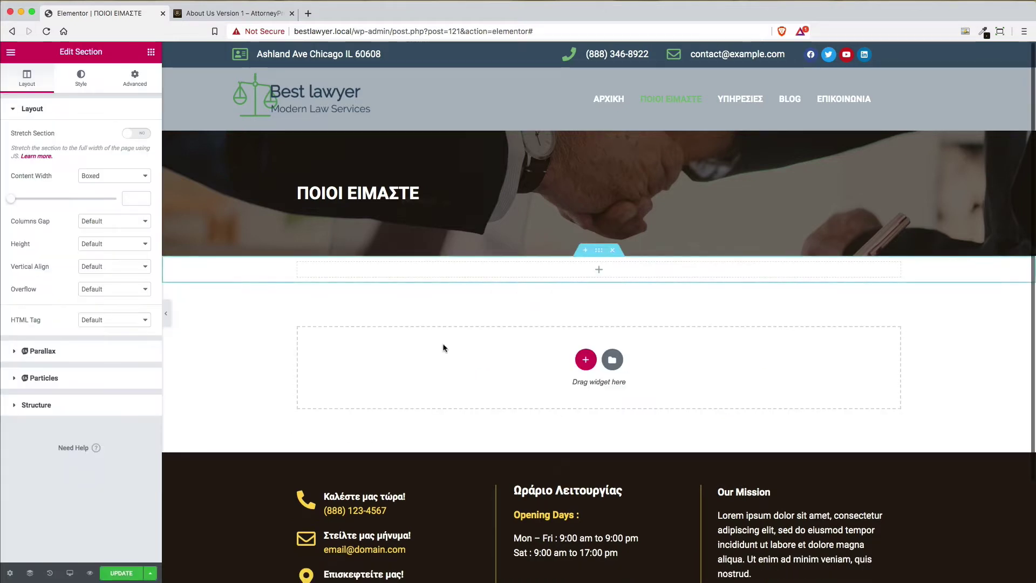
pyautogui.click(137, 134)
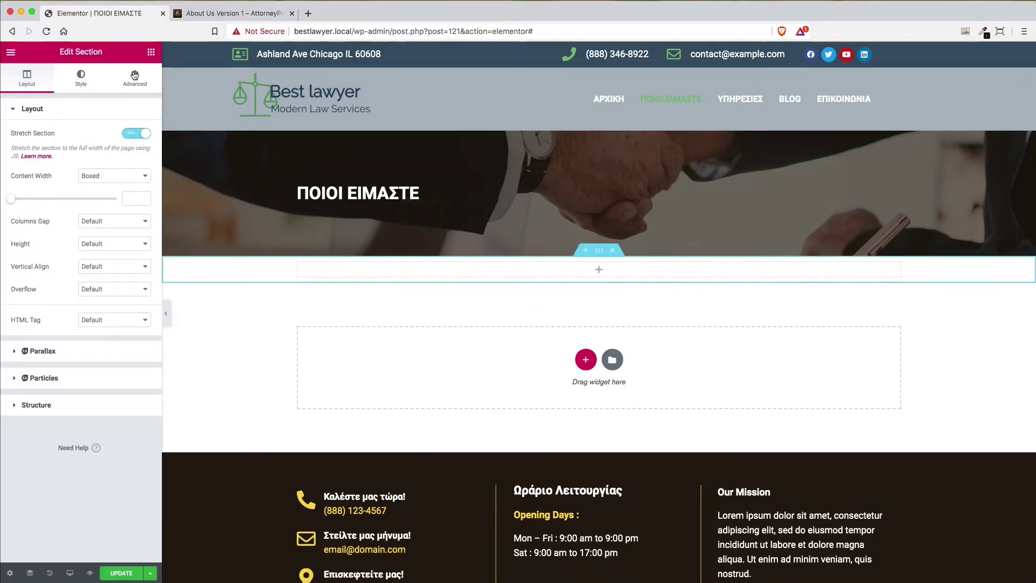
# Set the section's top and bottom padding to 100 px and drop a Heading widget inside
pyautogui.click(135, 77)
pyautogui.click(136, 204)
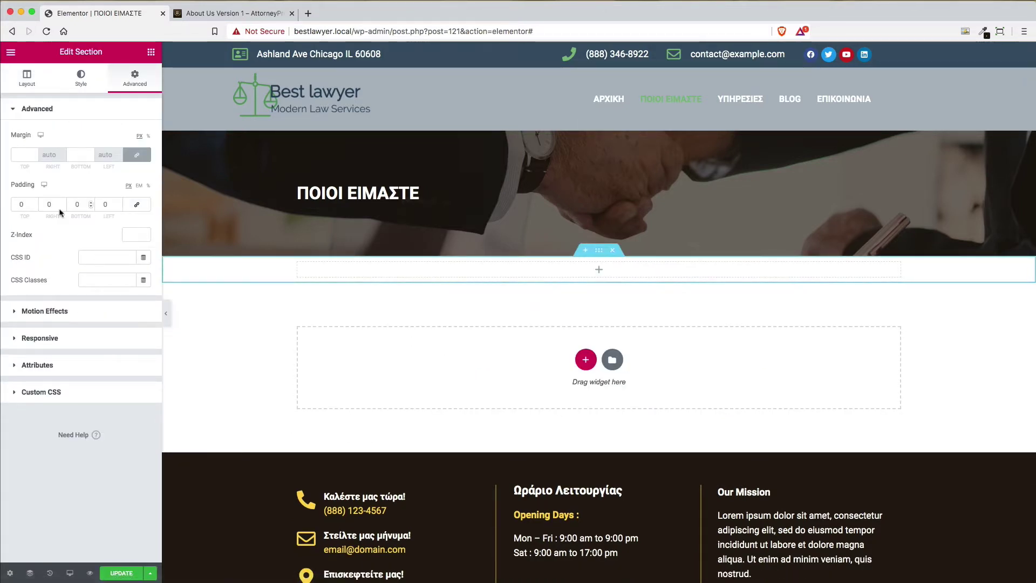
pyautogui.doubleClick(22, 204)
pyautogui.write('100')
pyautogui.press('Tab')
pyautogui.press('Tab')
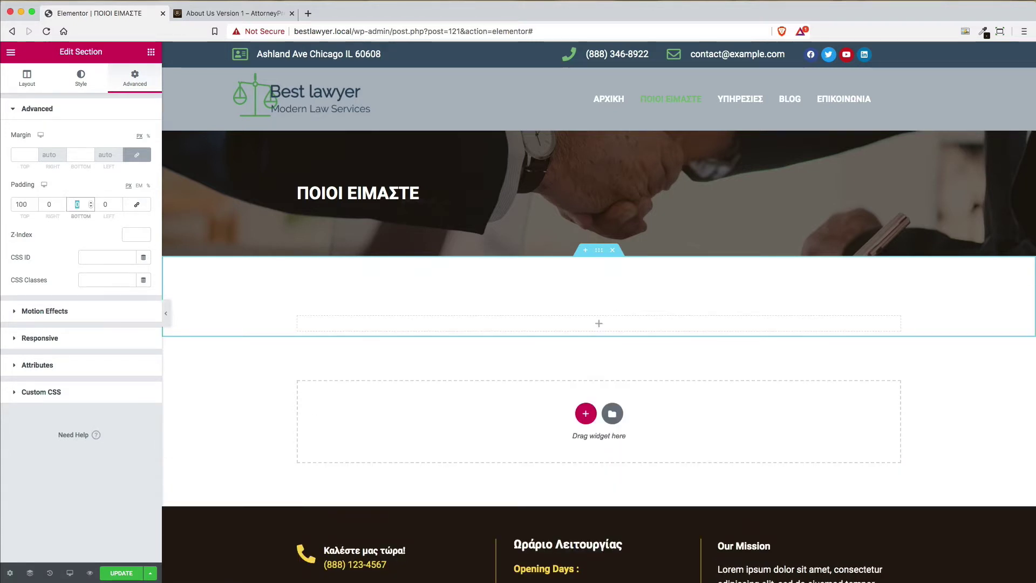
pyautogui.write('100')
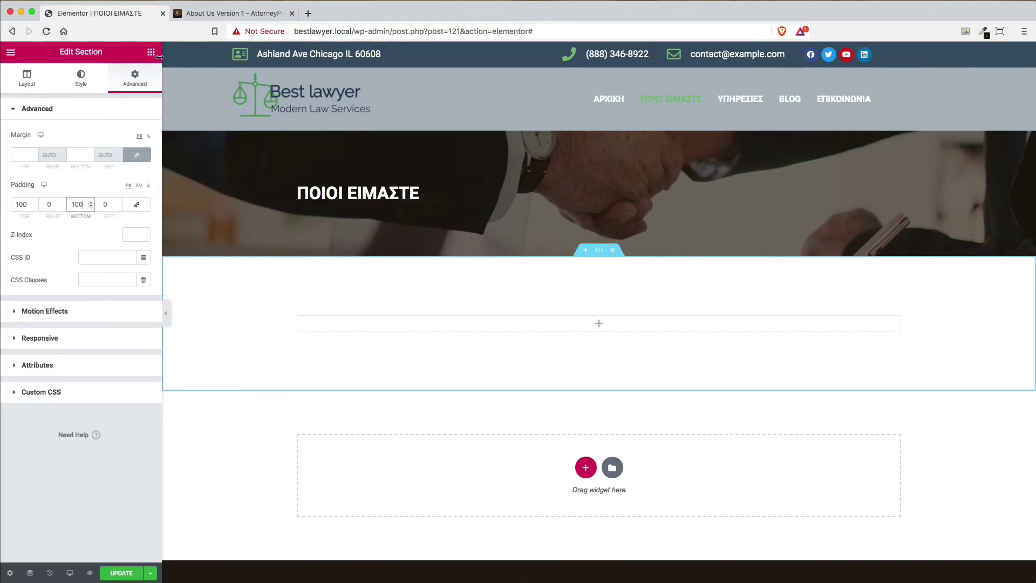
pyautogui.click(151, 52)
pyautogui.moveTo(114, 174); pyautogui.dragTo(594, 324)
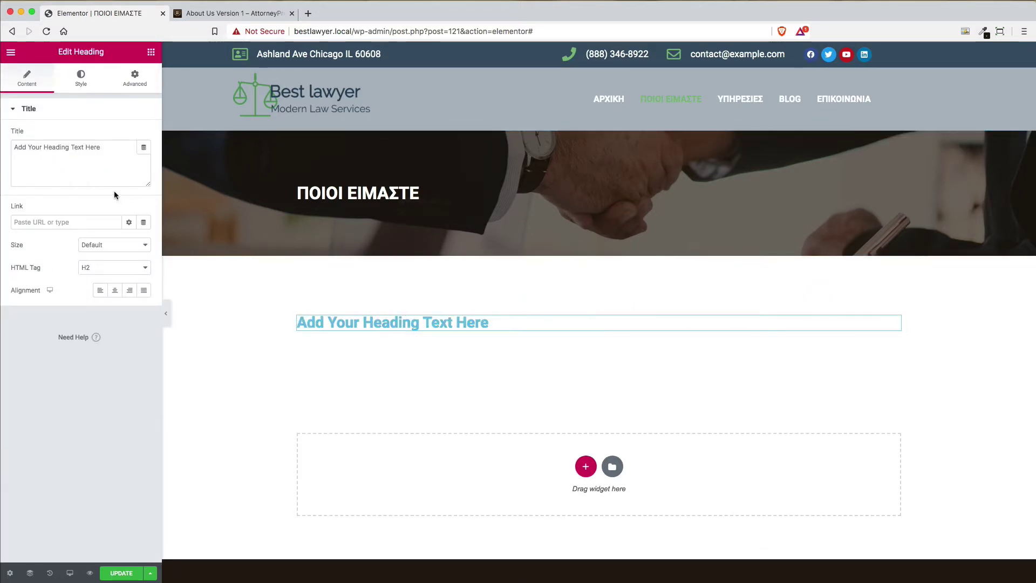
# Drop a Text Editor paragraph under the heading, then select the heading for editing
pyautogui.click(151, 52)
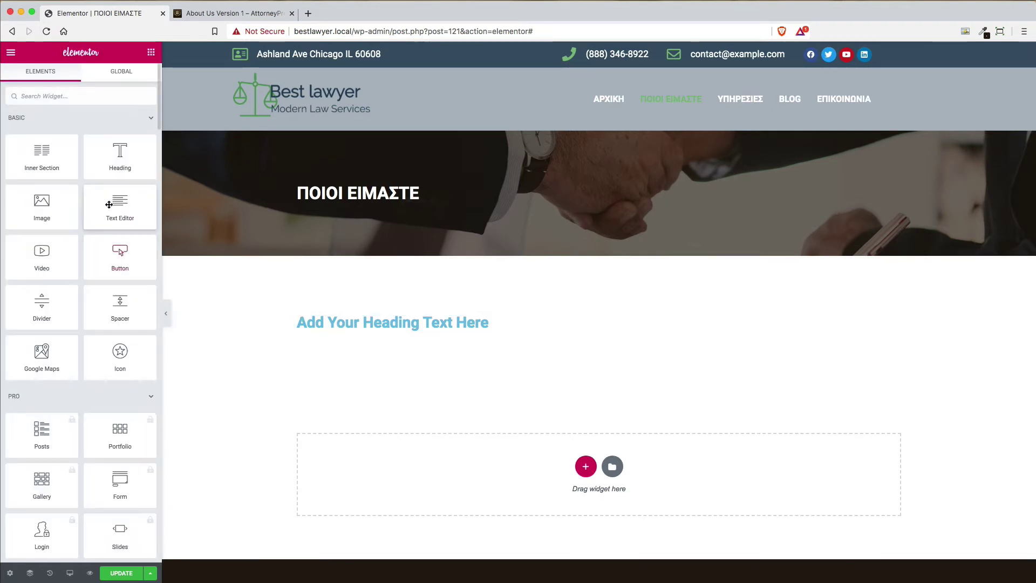
pyautogui.moveTo(136, 213); pyautogui.dragTo(509, 330)
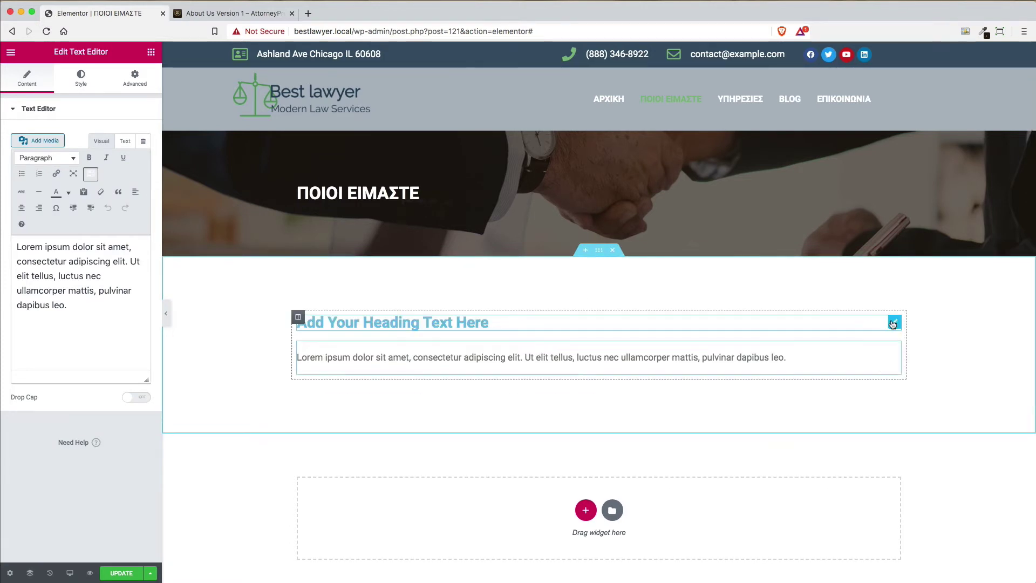
pyautogui.click(893, 323)
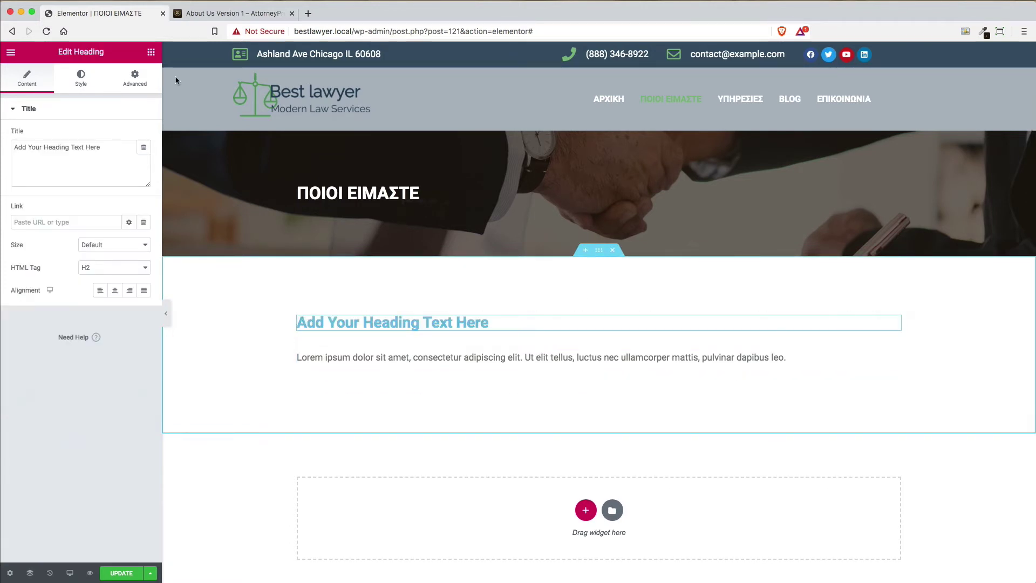
pyautogui.click(227, 13)
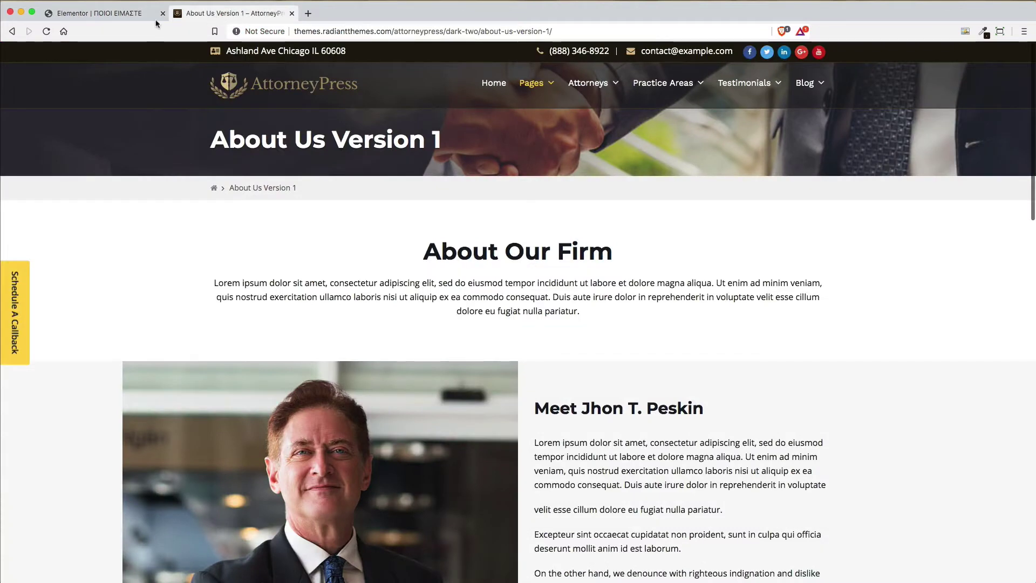
pyautogui.click(97, 12)
# Change the heading text to 'Λίγα λόγια για την εταιρεία μας'
pyautogui.tripleClick(109, 152)
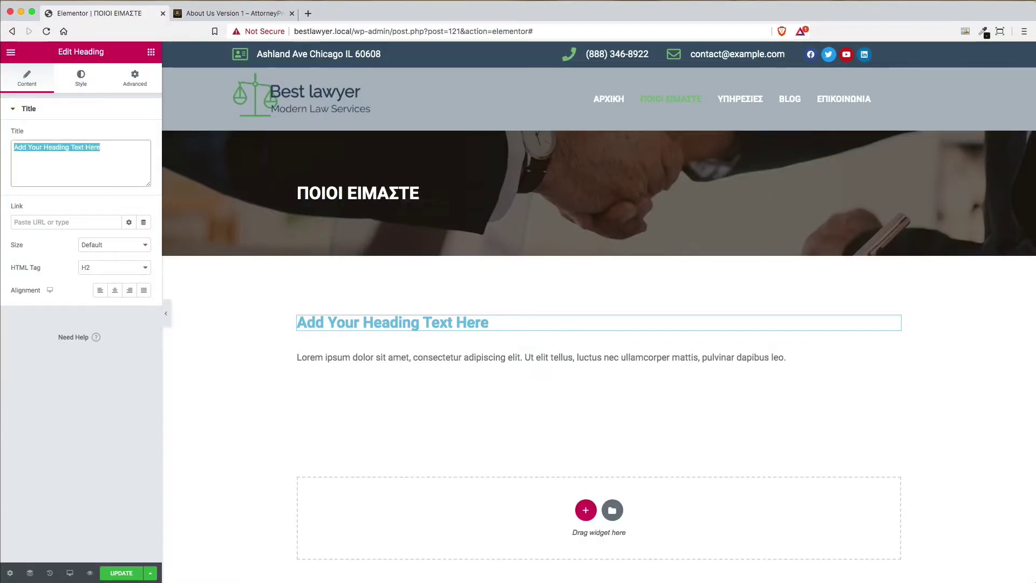
pyautogui.write('LIG')
pyautogui.press('BackSpace')
pyautogui.press('BackSpace')
pyautogui.press('BackSpace')
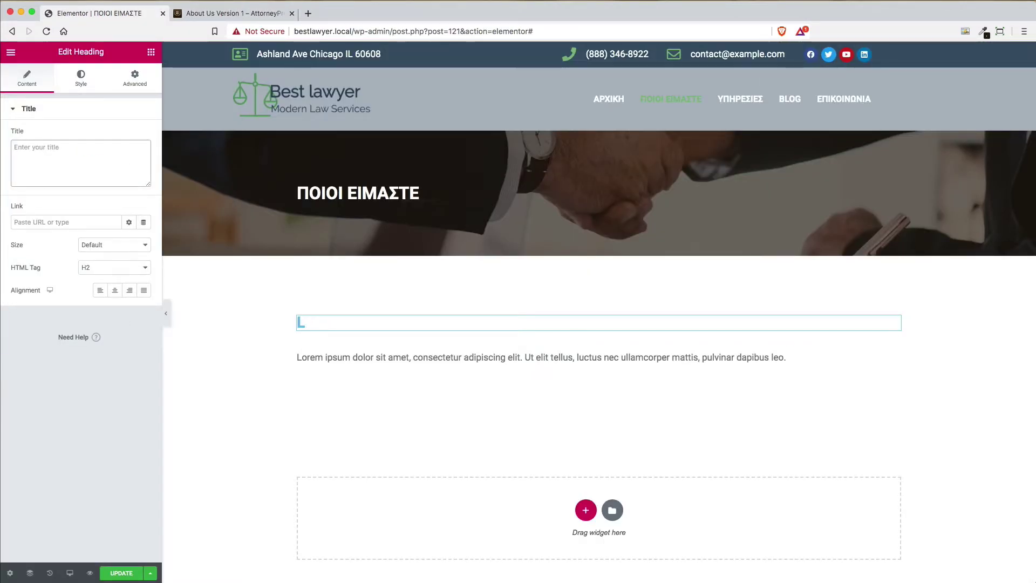
pyautogui.write('Λίγα λόγο')
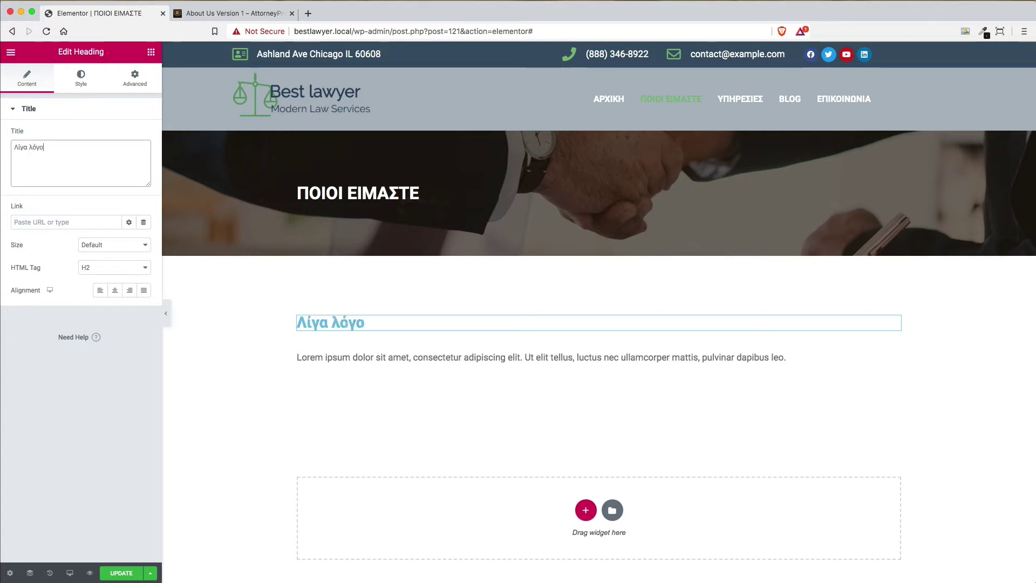
pyautogui.press('BackSpace')
pyautogui.write('ια για την εταιρείας')
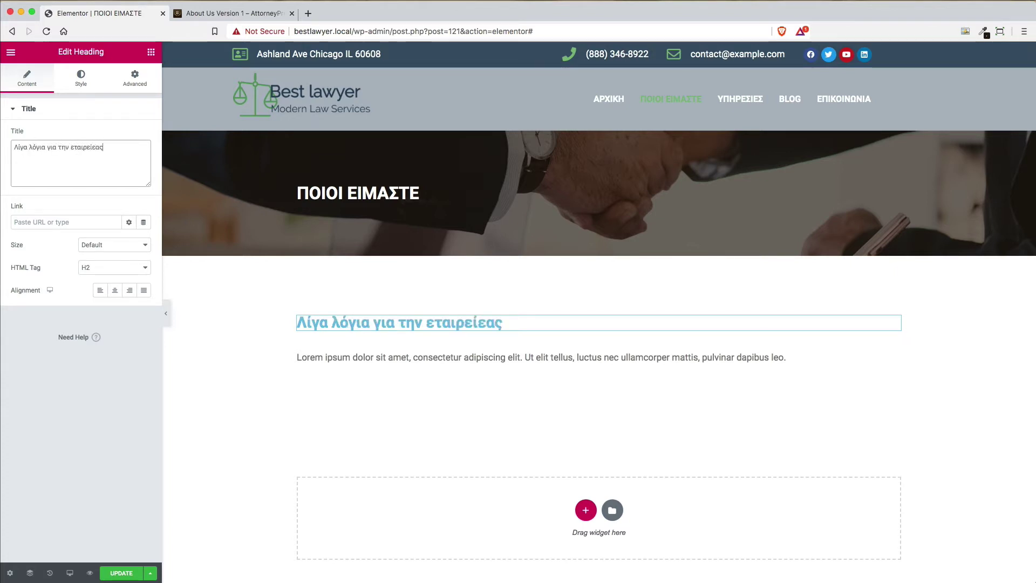
pyautogui.press('BackSpace')
pyautogui.press('BackSpace')
# Make the heading a centred H1 with dark #231A0E text colour
pyautogui.click(122, 271)
pyautogui.click(116, 258)
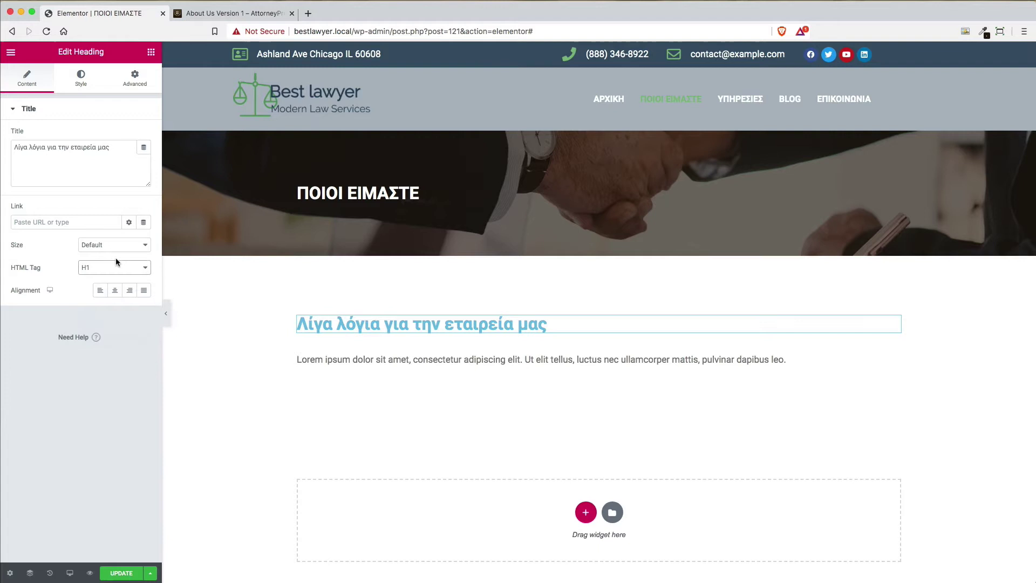
pyautogui.click(115, 292)
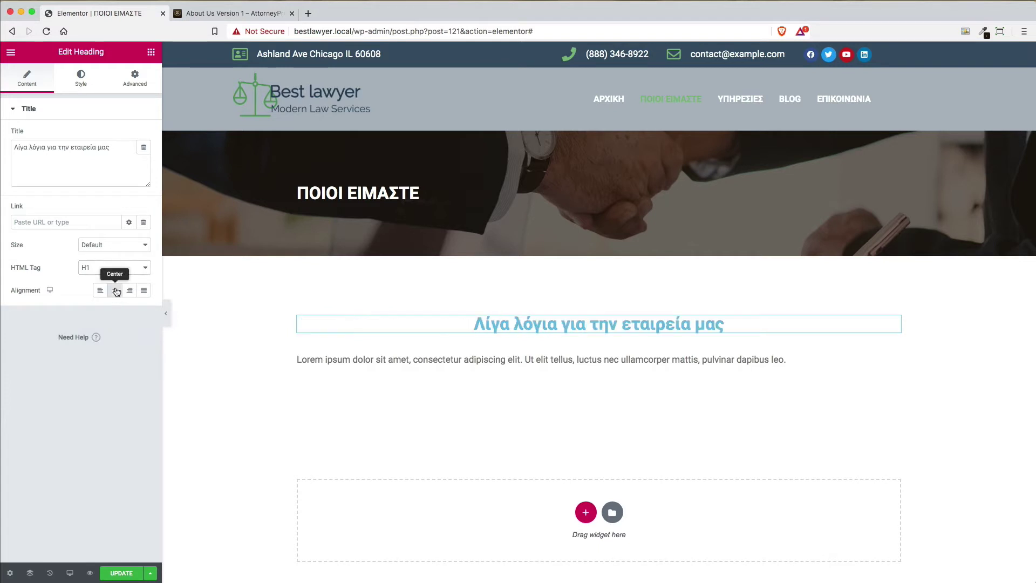
pyautogui.click(84, 82)
pyautogui.click(129, 135)
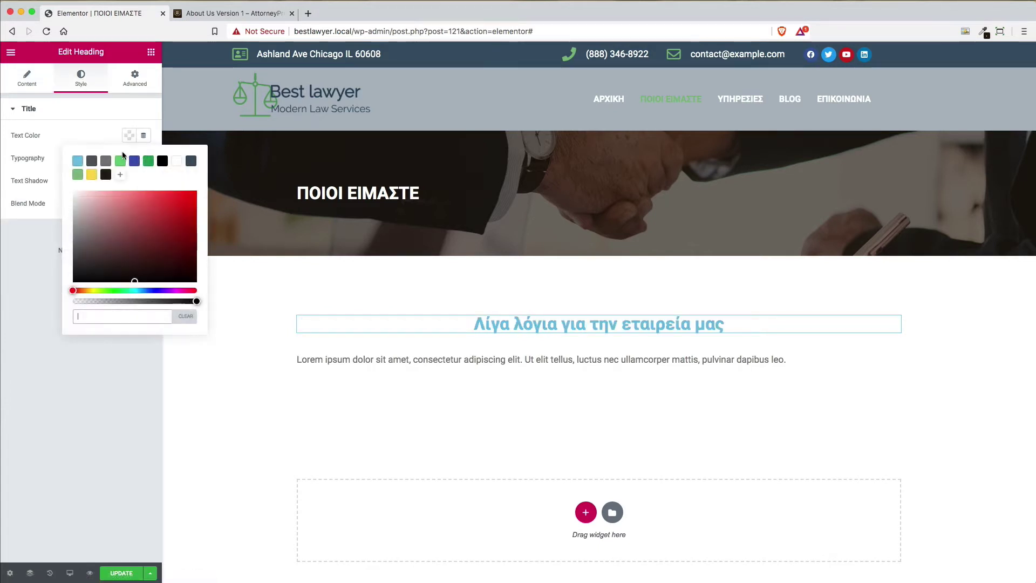
pyautogui.click(106, 174)
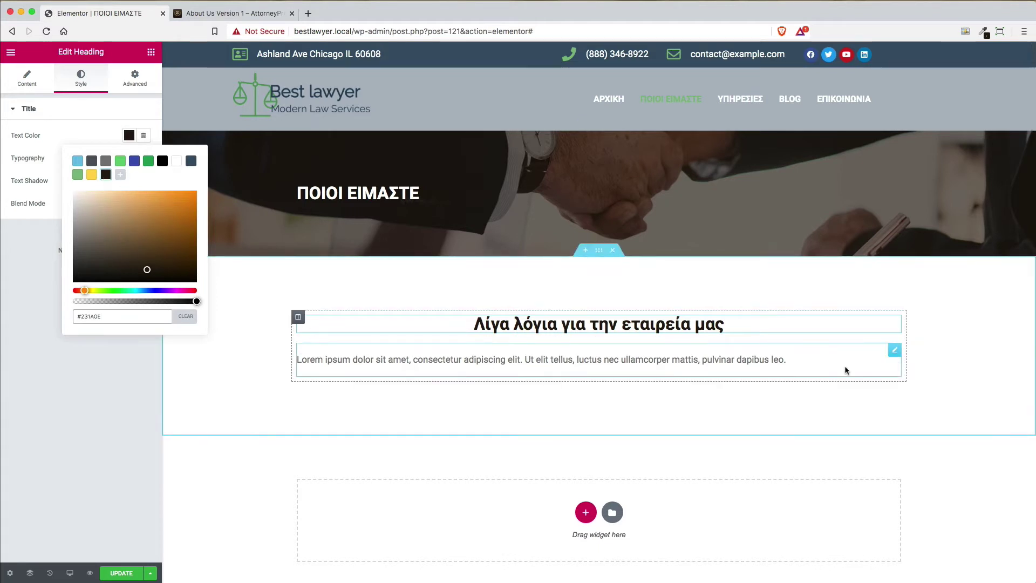
# Set the paragraph's text colour to black #000000
pyautogui.click(894, 352)
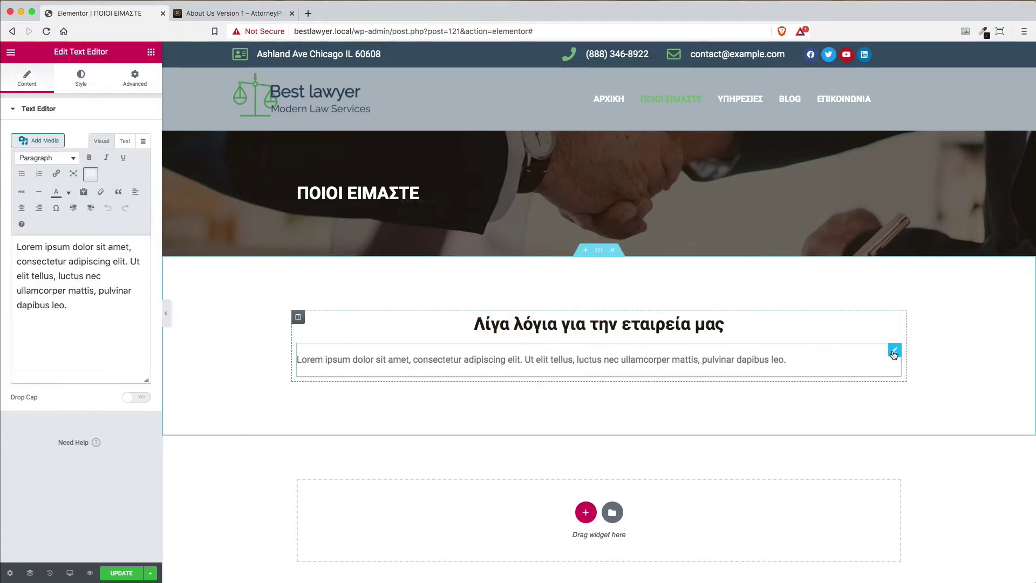
pyautogui.click(78, 75)
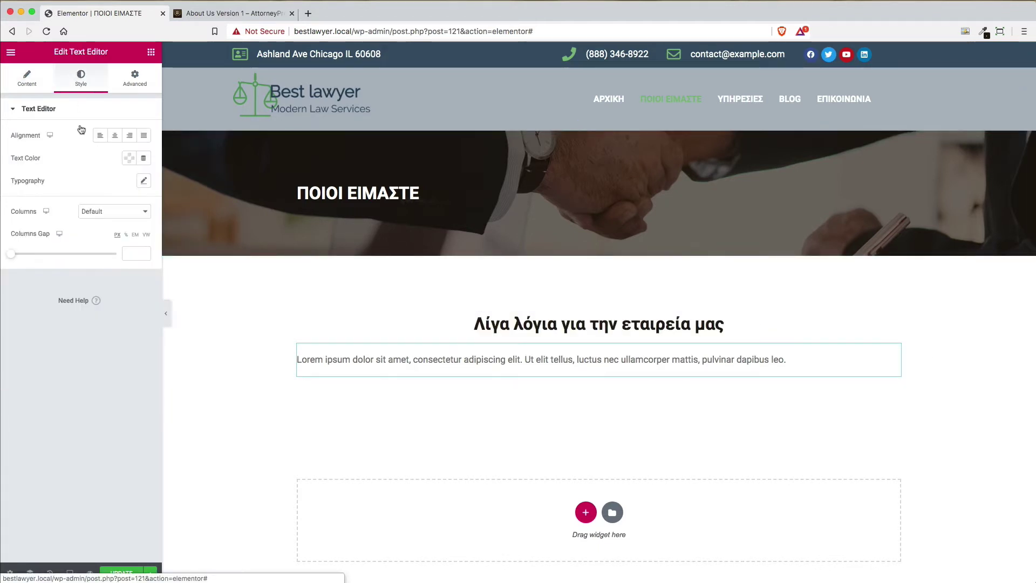
pyautogui.click(130, 158)
pyautogui.click(162, 184)
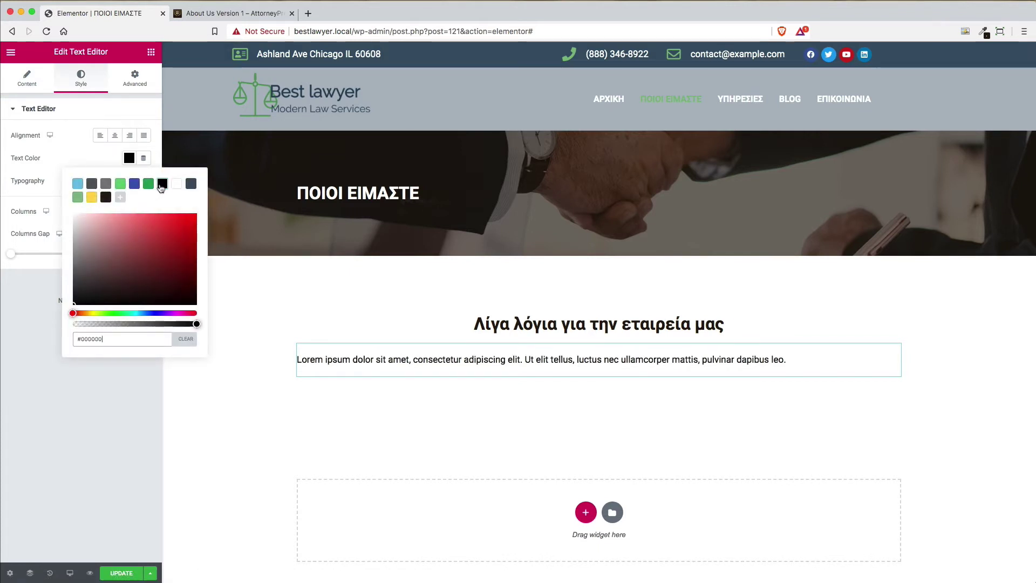
# Replace the paragraph with the longer Lorem ipsum text copied from the demo's About Our Firm section
pyautogui.click(258, 14)
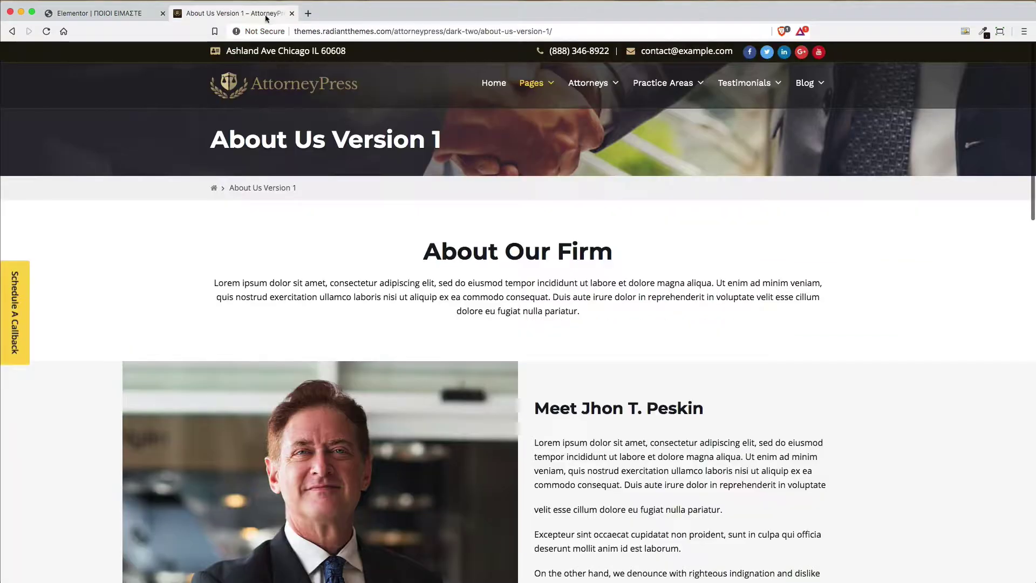
pyautogui.moveTo(577, 318); pyautogui.dragTo(215, 288)
pyautogui.press('super+c')
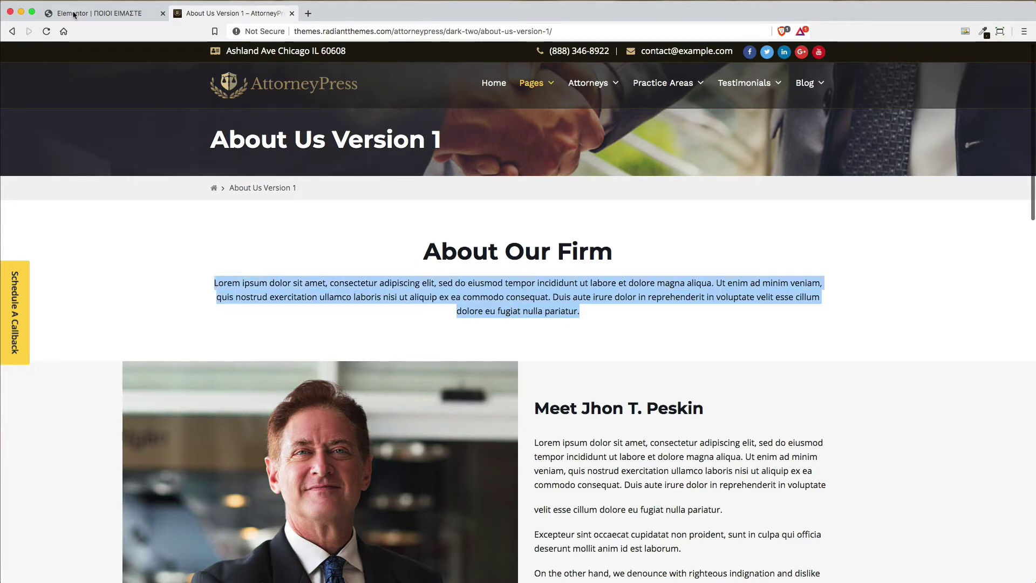
pyautogui.click(74, 14)
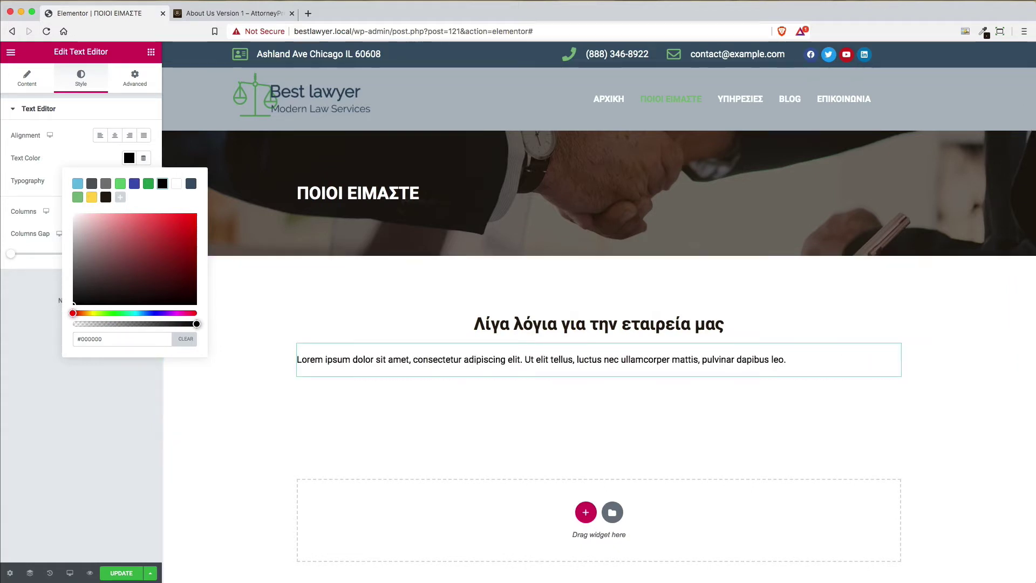
pyautogui.click(26, 74)
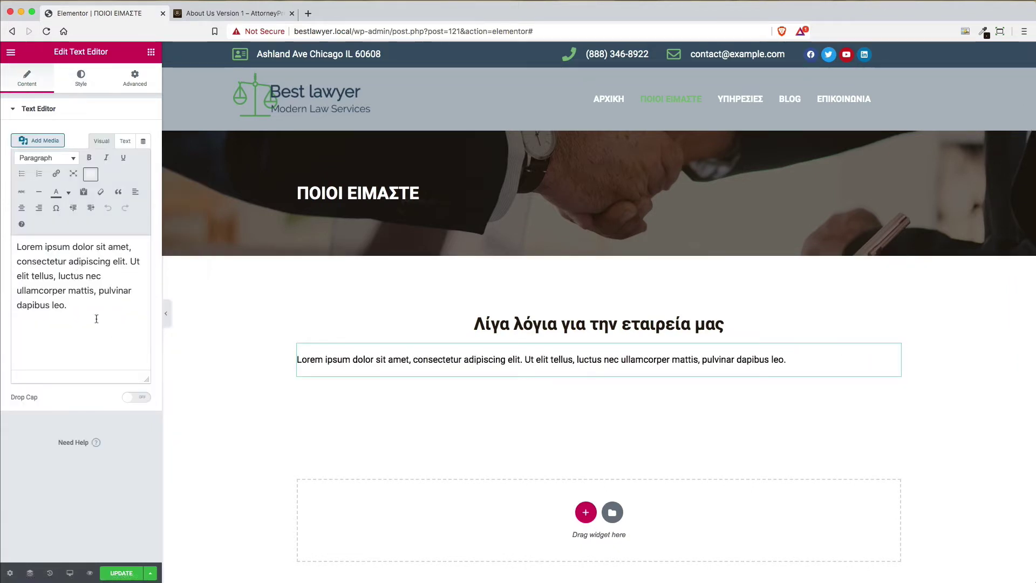
pyautogui.moveTo(77, 303); pyautogui.dragTo(16, 246)
pyautogui.press('super+v')
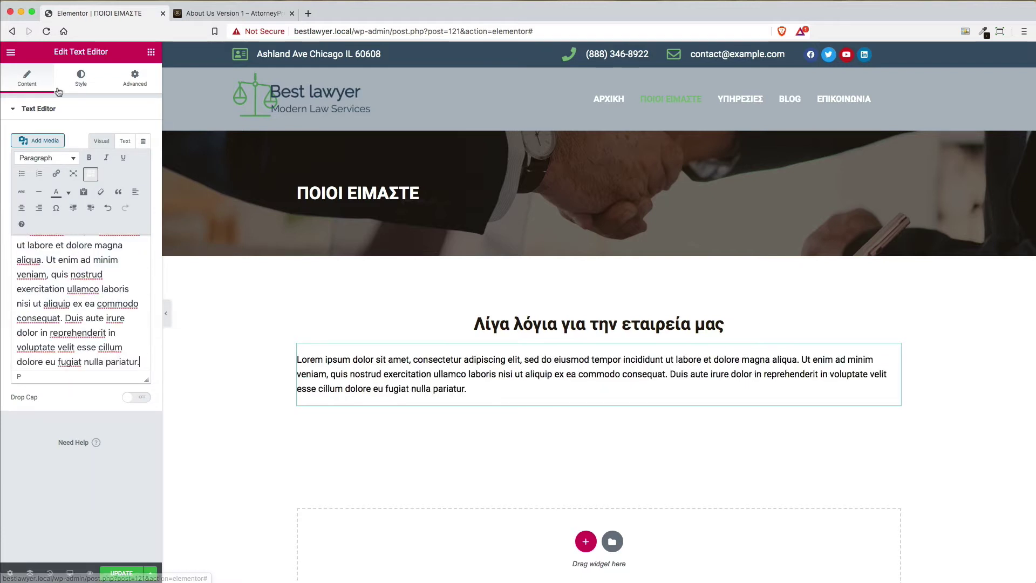
# Centre-align the pasted paragraph text
pyautogui.click(78, 83)
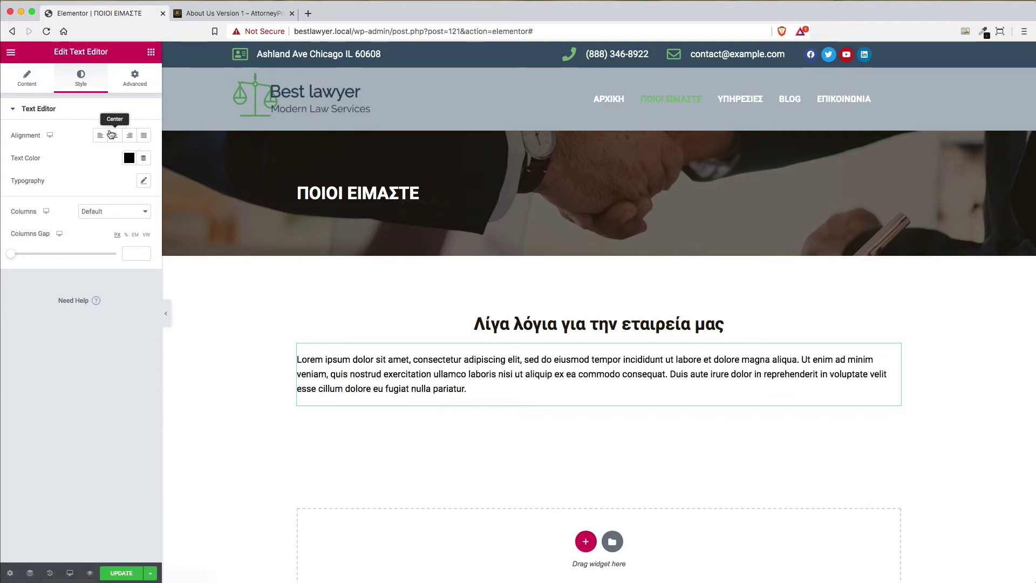
pyautogui.click(114, 136)
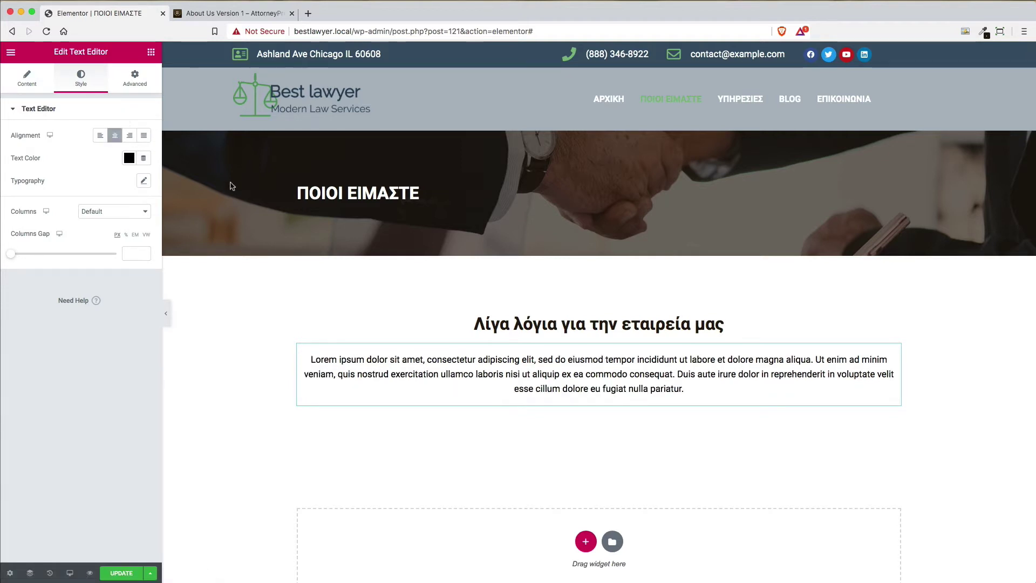
pyautogui.click(215, 15)
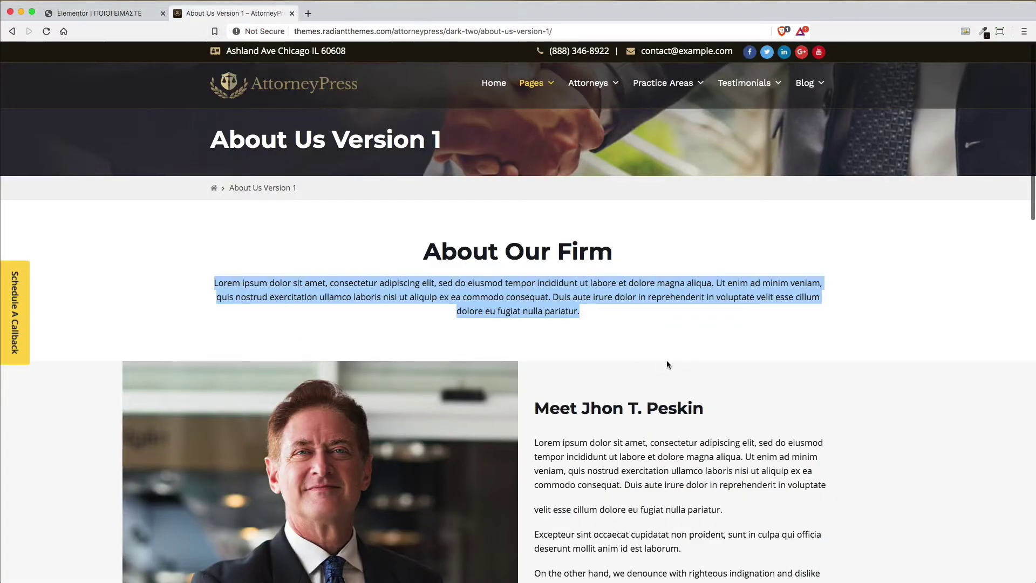
# Sample and copy the demo's About Our Firm heading colour #161922 with ColorZilla
pyautogui.click(653, 346)
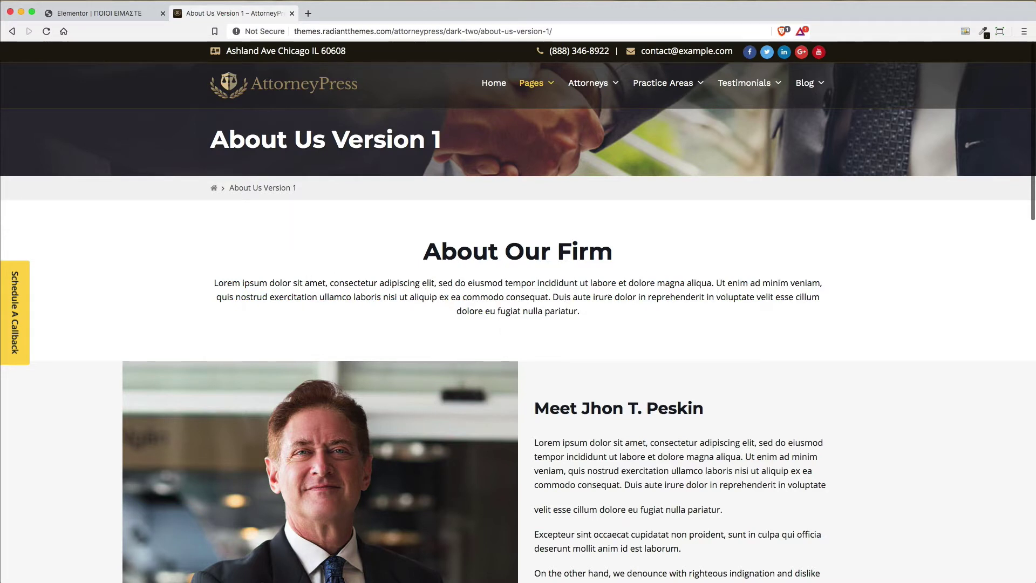
pyautogui.click(984, 32)
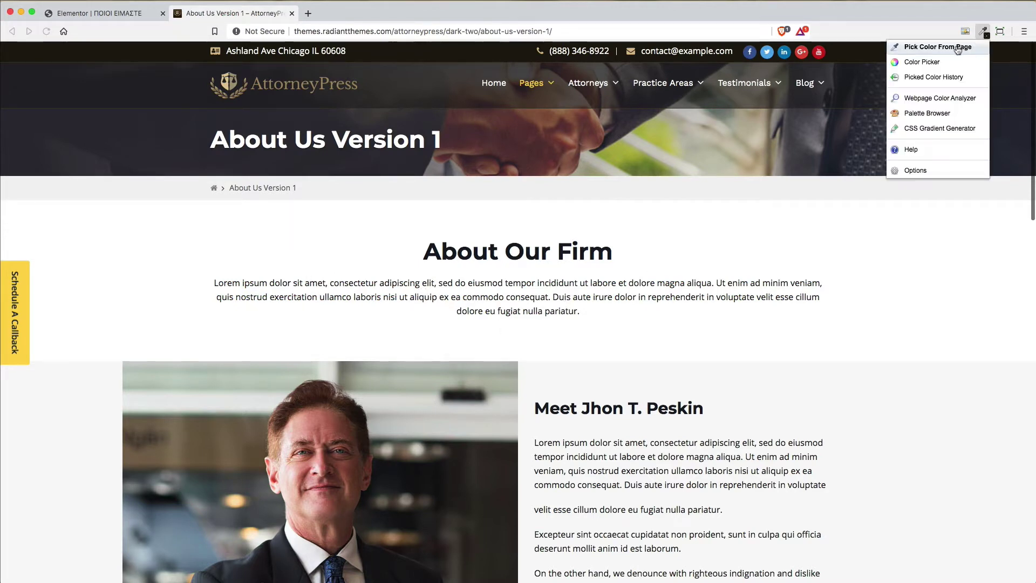
pyautogui.click(938, 47)
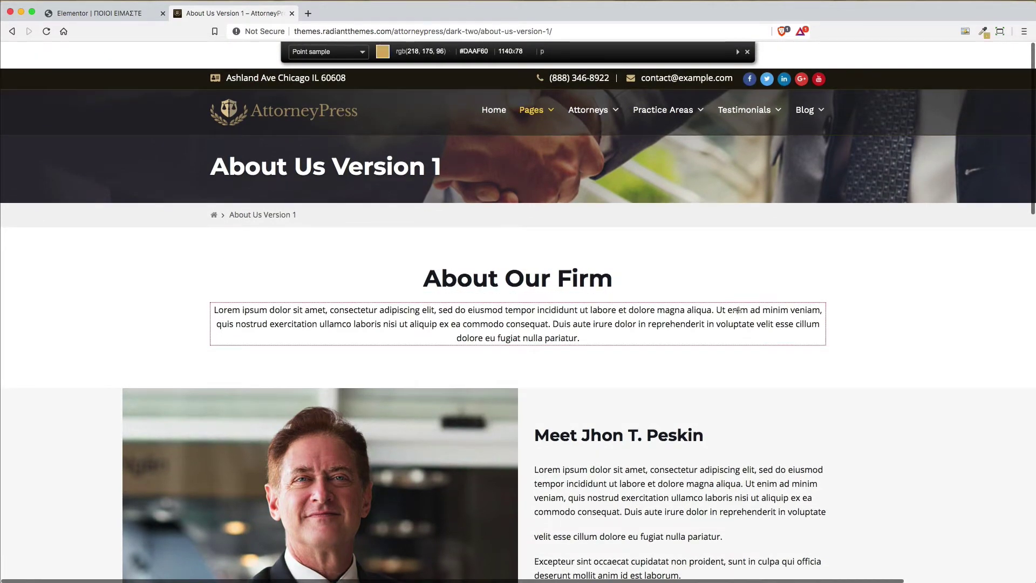
pyautogui.click(689, 311)
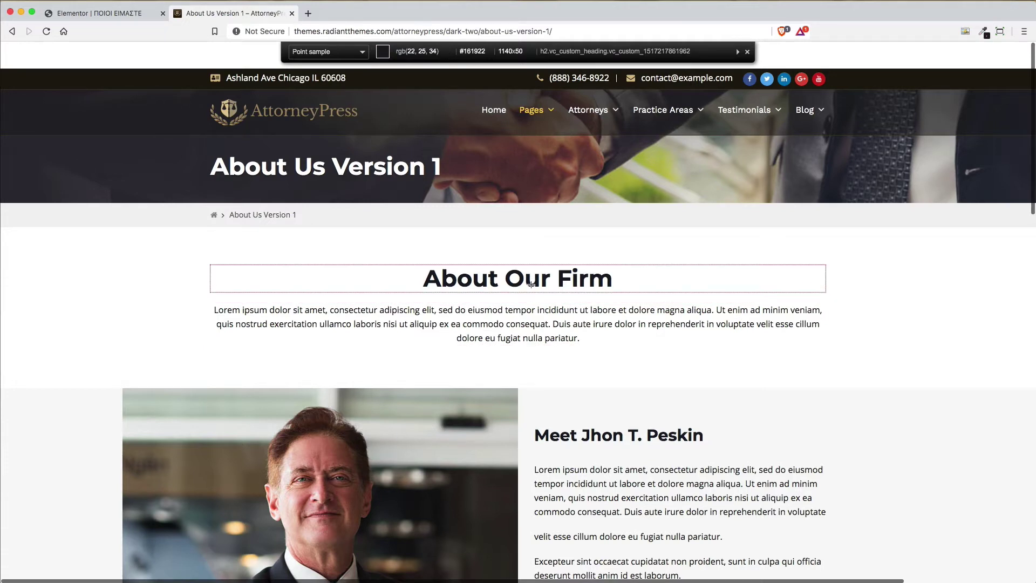
pyautogui.click(531, 284)
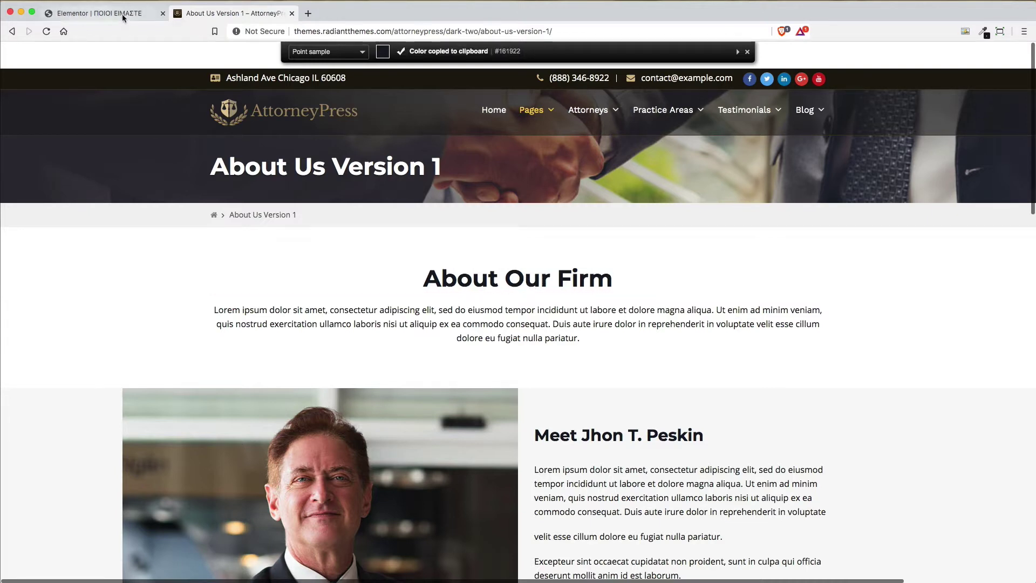
pyautogui.click(122, 14)
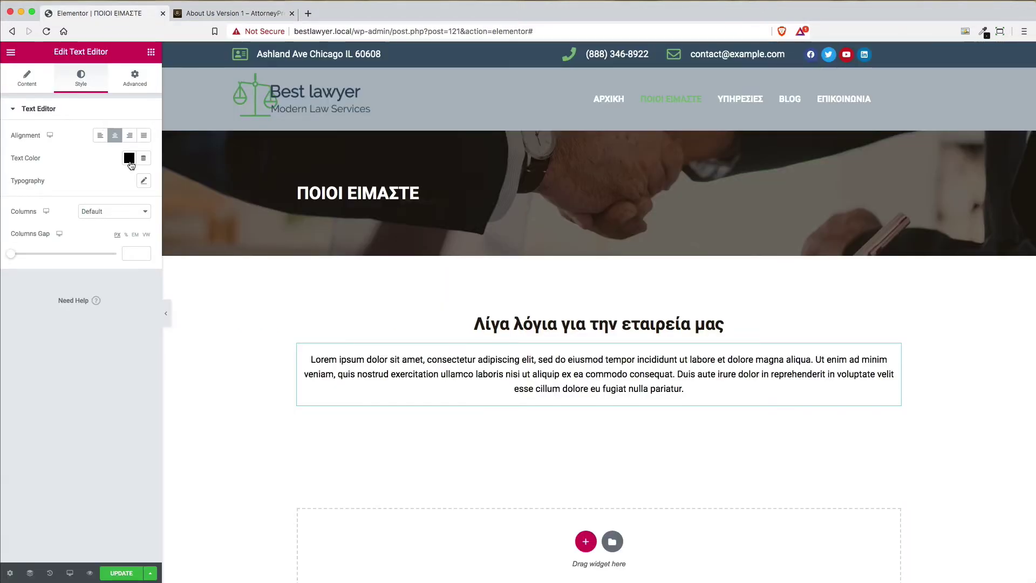
# Paste #161922 as the paragraph's text colour
pyautogui.click(129, 158)
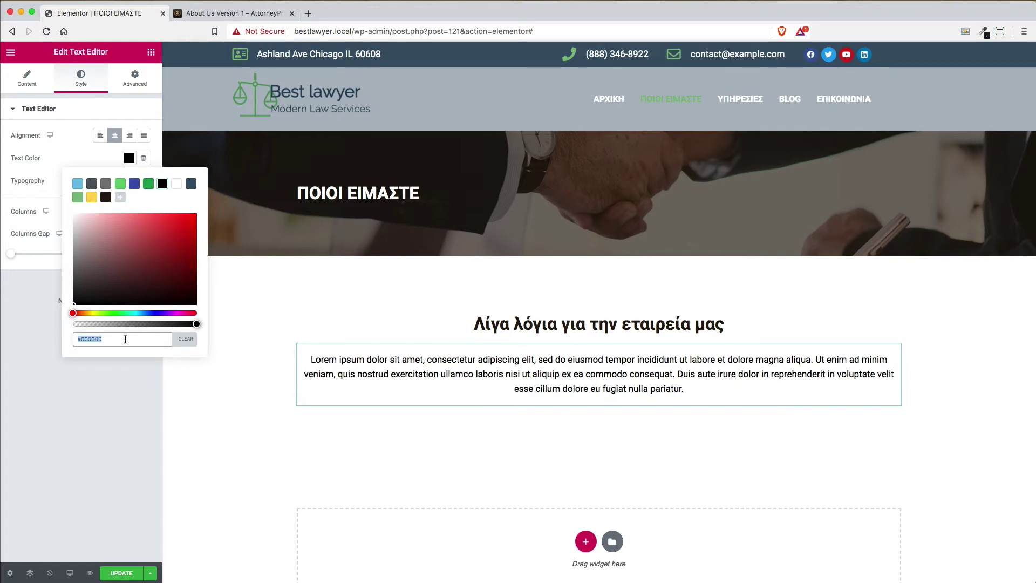
pyautogui.press('super+v')
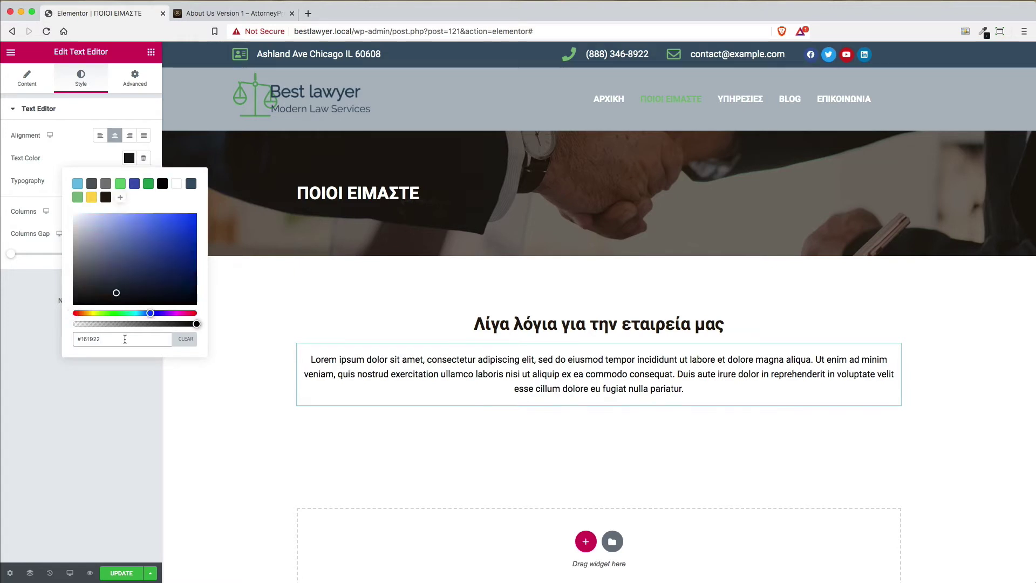
pyautogui.click(128, 158)
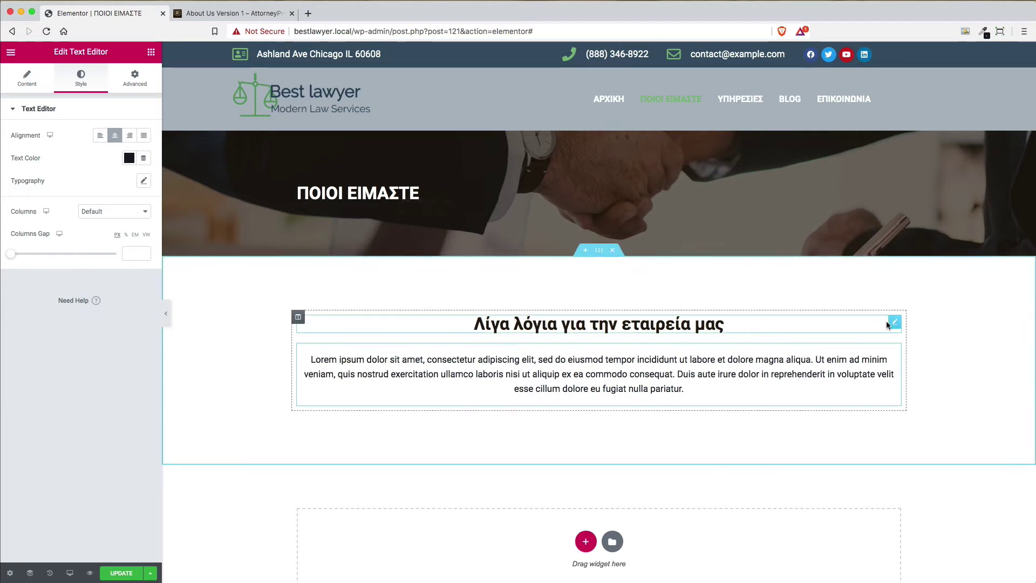
# Set the heading 'Λίγα λόγια για την εταιρεία μας' text colour to #161922
pyautogui.click(895, 323)
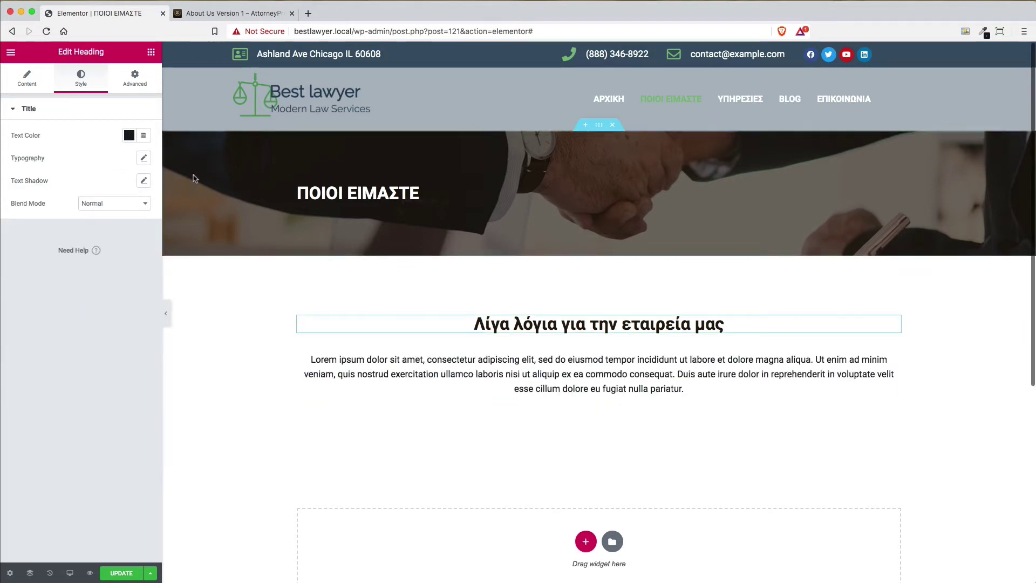
pyautogui.click(129, 136)
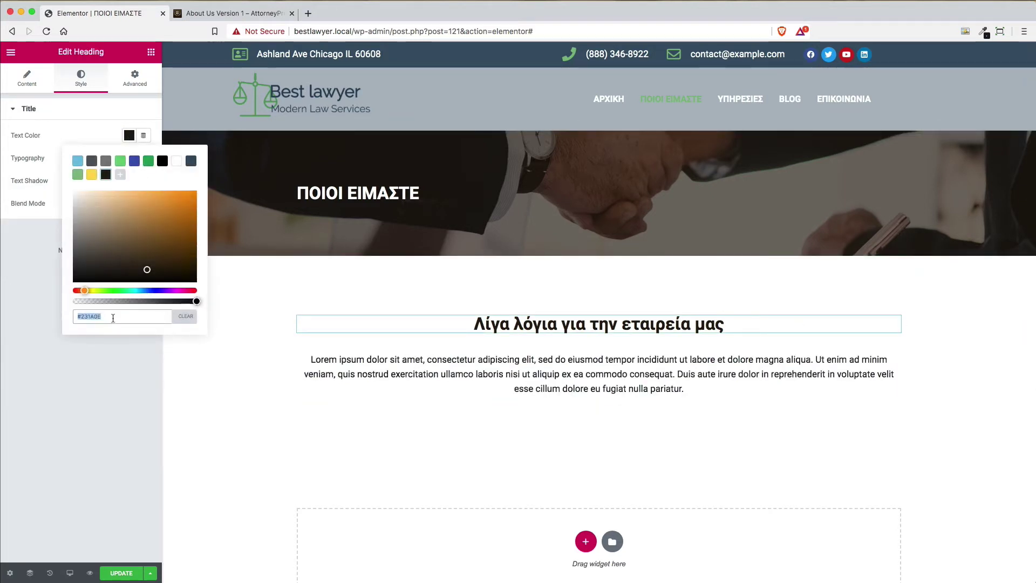
pyautogui.press('super+v')
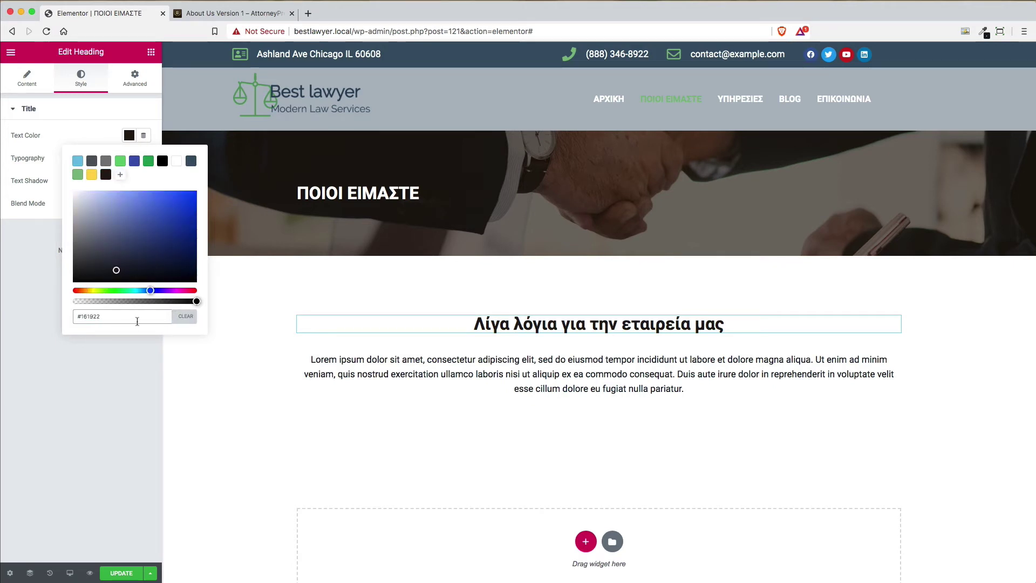
pyautogui.click(129, 135)
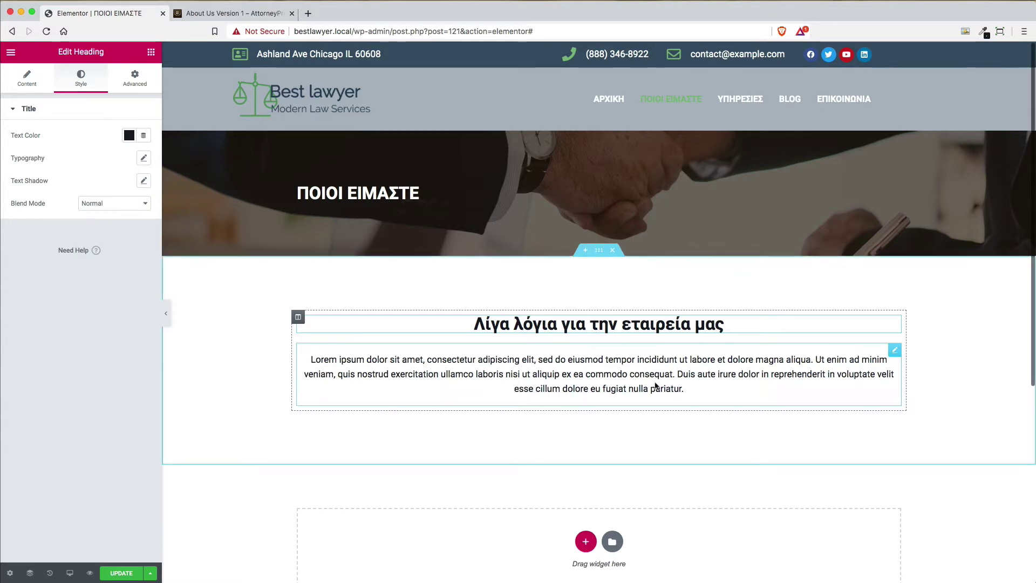
pyautogui.scroll(-3, 656, 386)
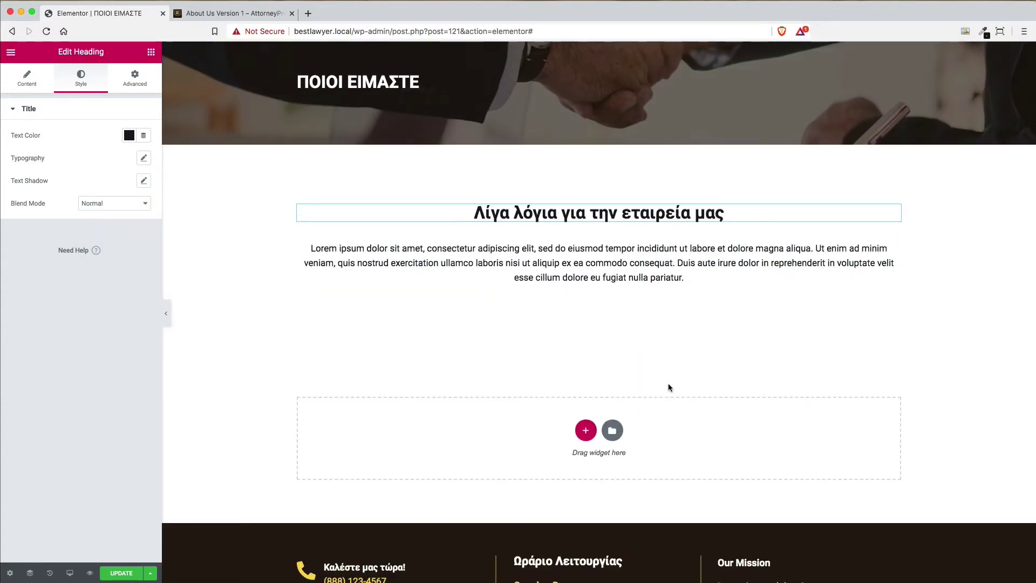
pyautogui.scroll(-2, 670, 387)
pyautogui.scroll(5, 670, 387)
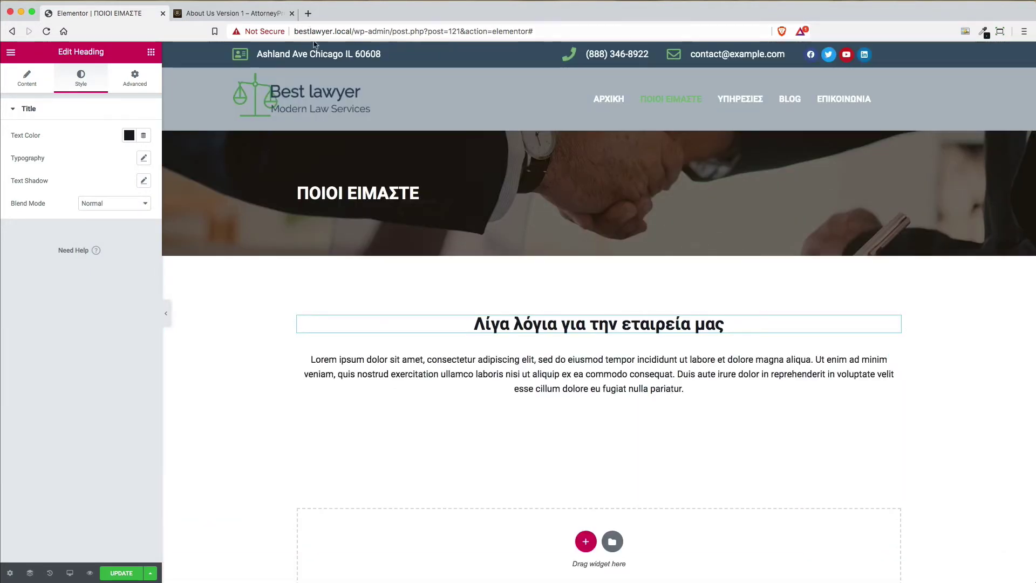
pyautogui.click(207, 17)
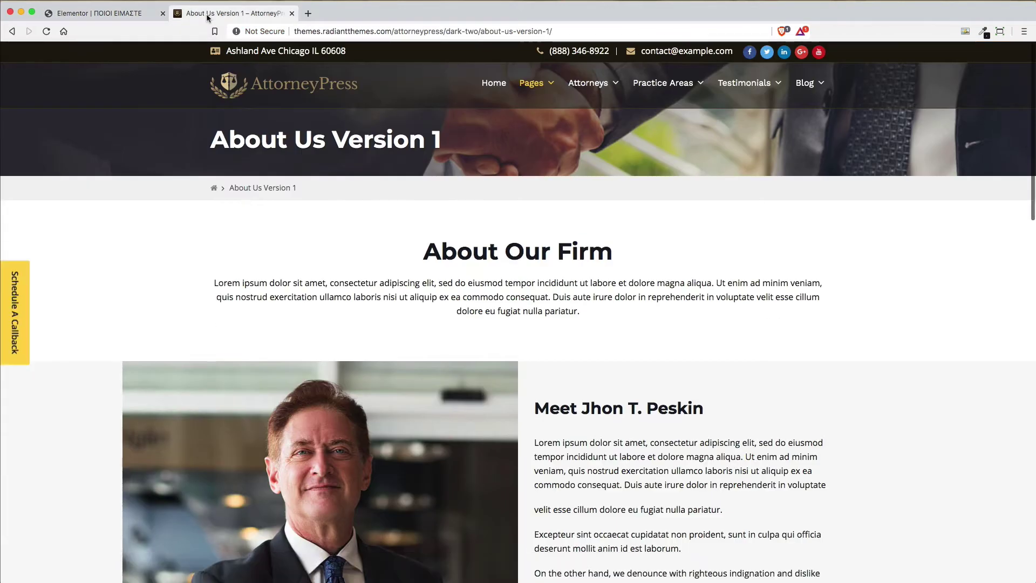
pyautogui.click(96, 12)
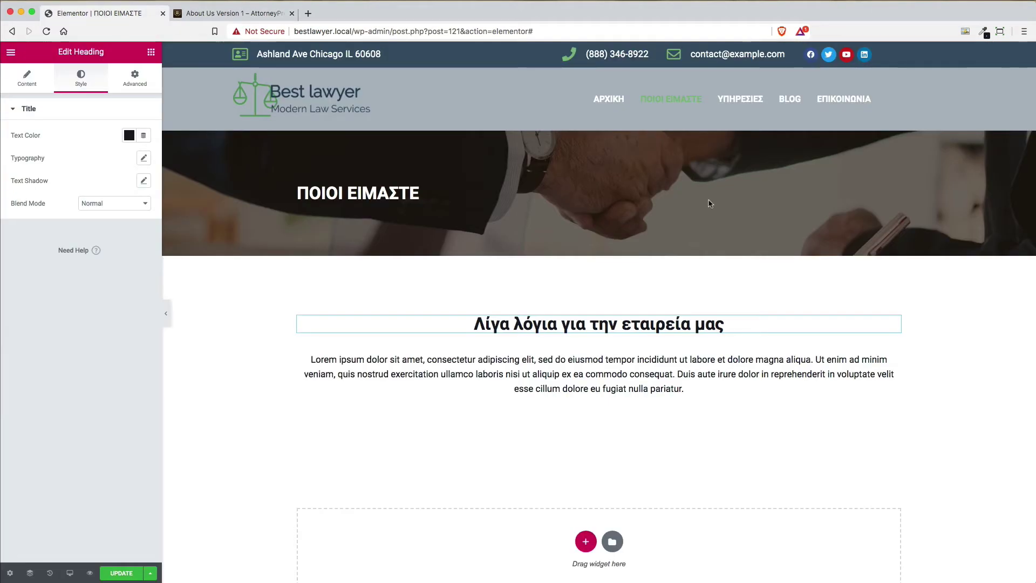
pyautogui.scroll(-3, 710, 203)
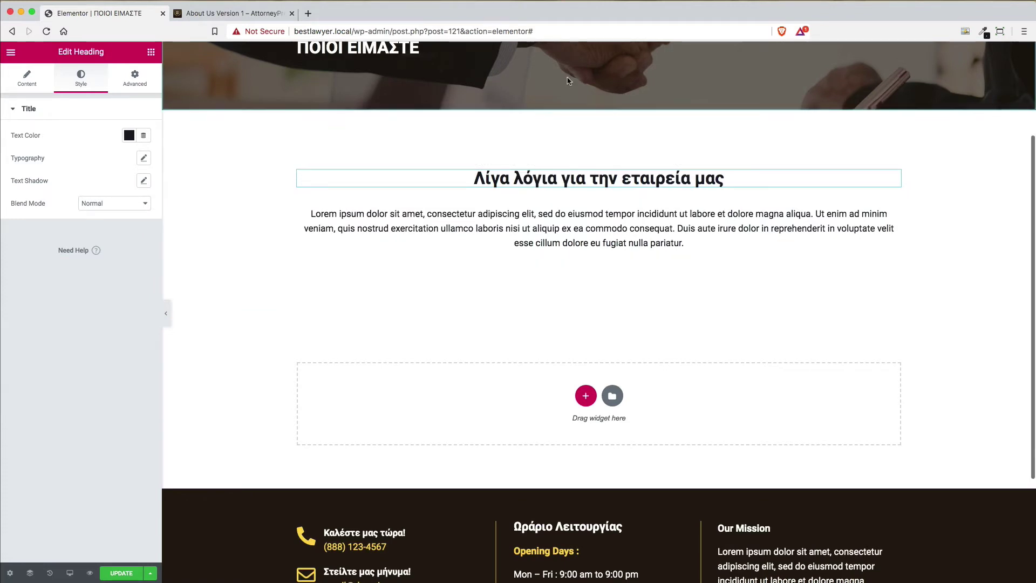
# Insert a section with two equal empty columns beneath the intro paragraph
pyautogui.click(586, 396)
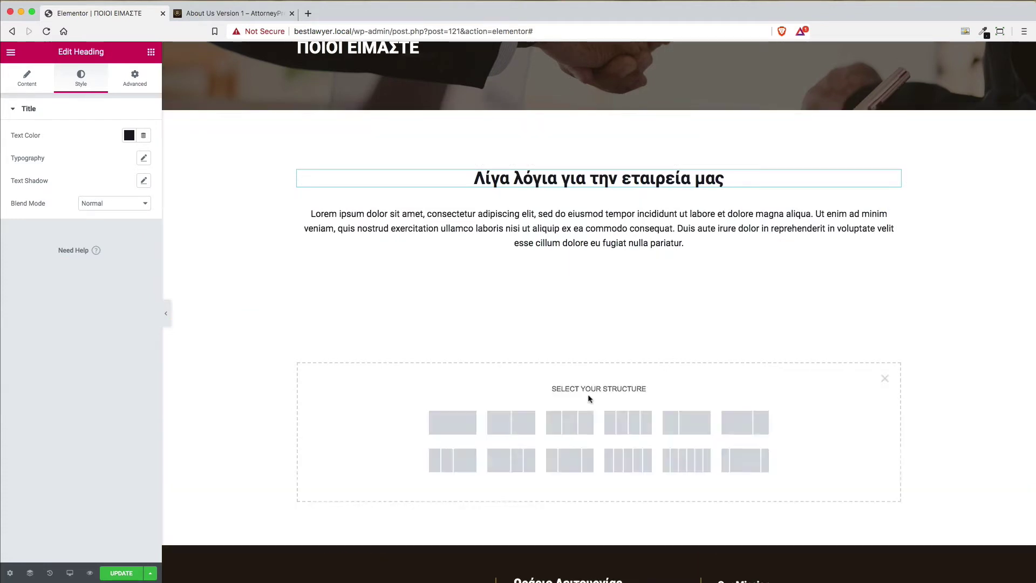
pyautogui.click(514, 421)
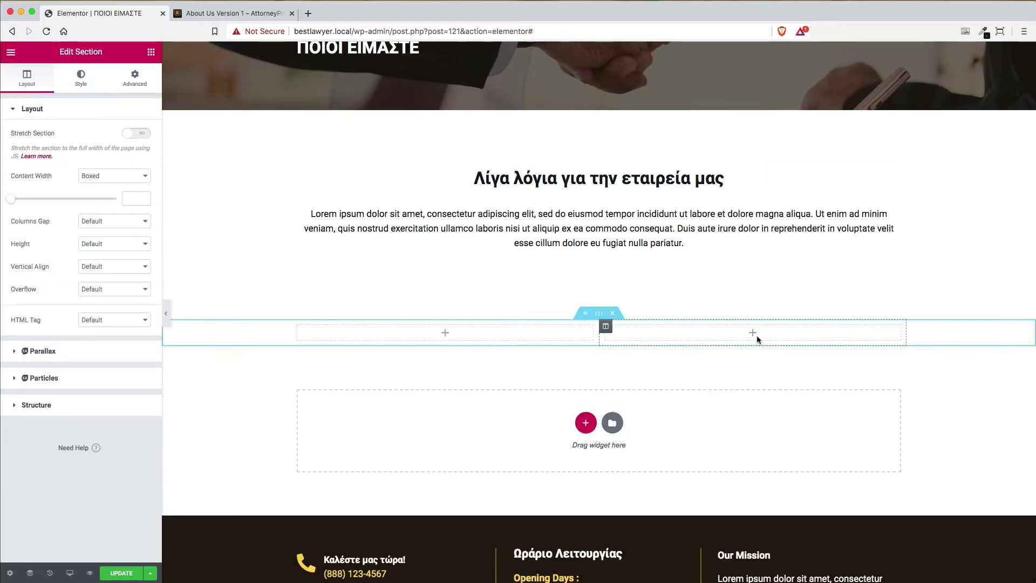
# Scroll the AttorneyPress About Us demo to its lawyer photo-and-bio section, then return to the editor
pyautogui.click(250, 12)
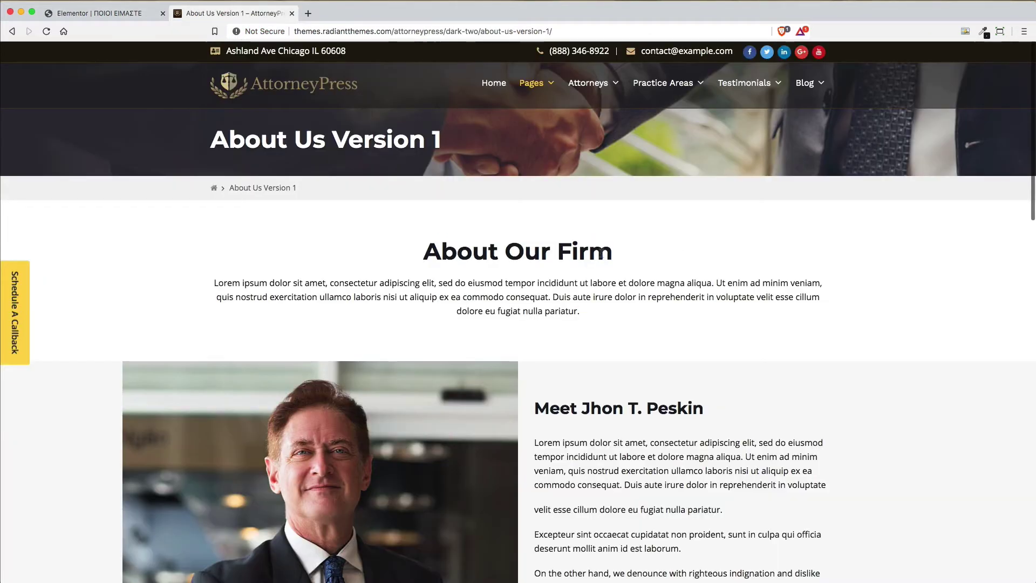
pyautogui.scroll(-5, 685, 436)
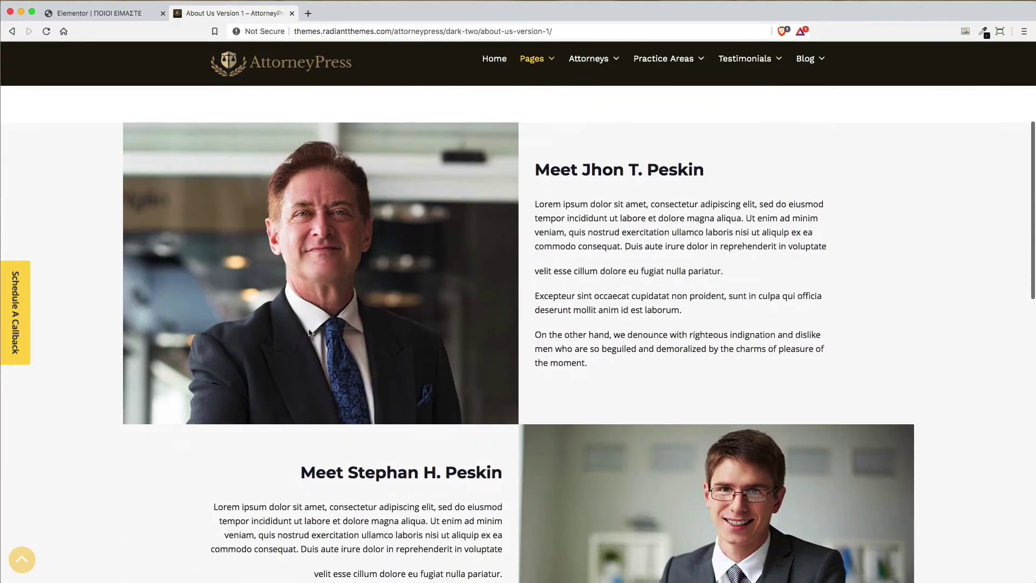
pyautogui.scroll(1, 694, 319)
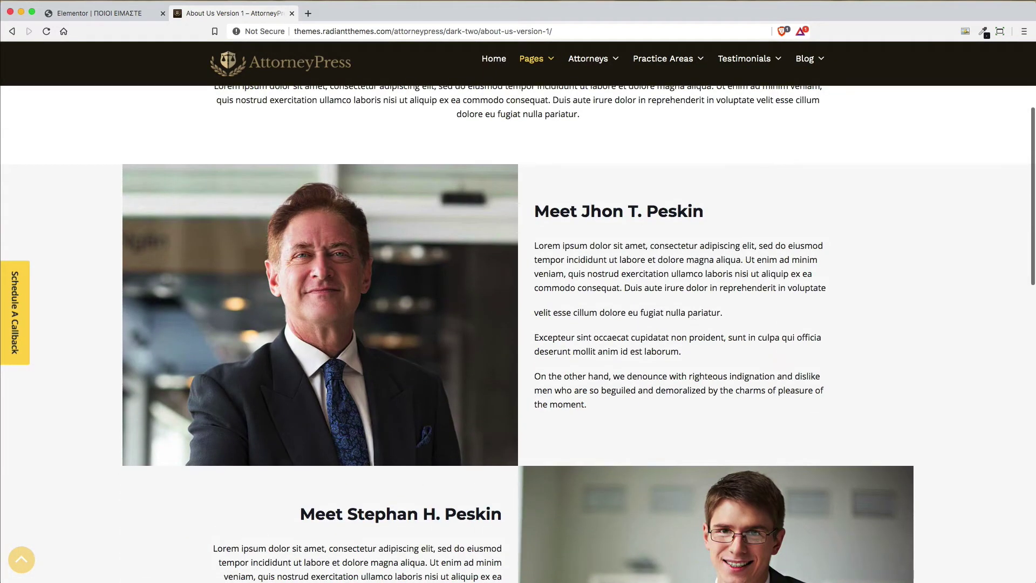
pyautogui.click(103, 18)
pyautogui.click(251, 22)
pyautogui.click(95, 15)
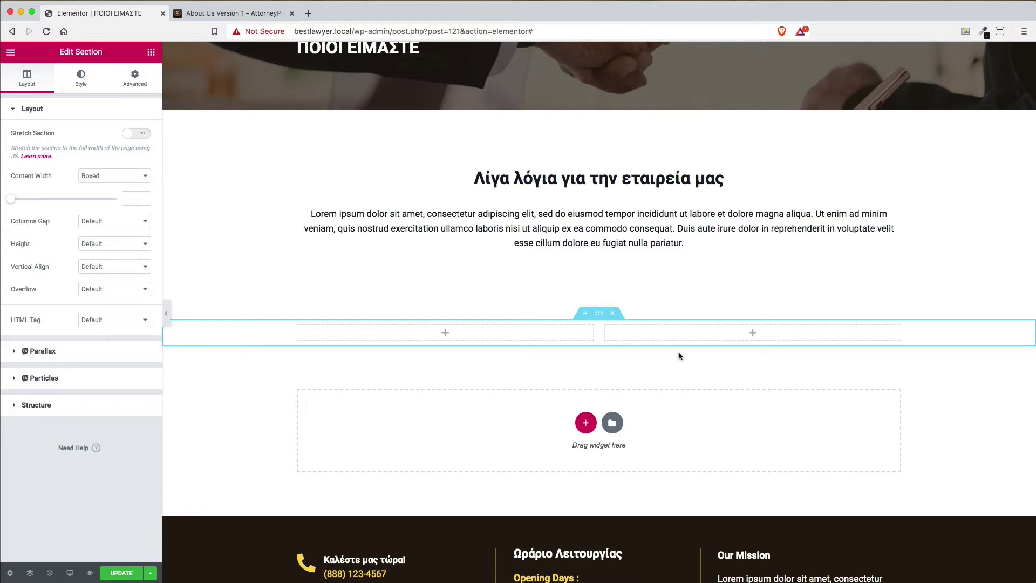
# Turn on Stretch Section for the two-column section and set Columns Gap to No Gap
pyautogui.click(129, 222)
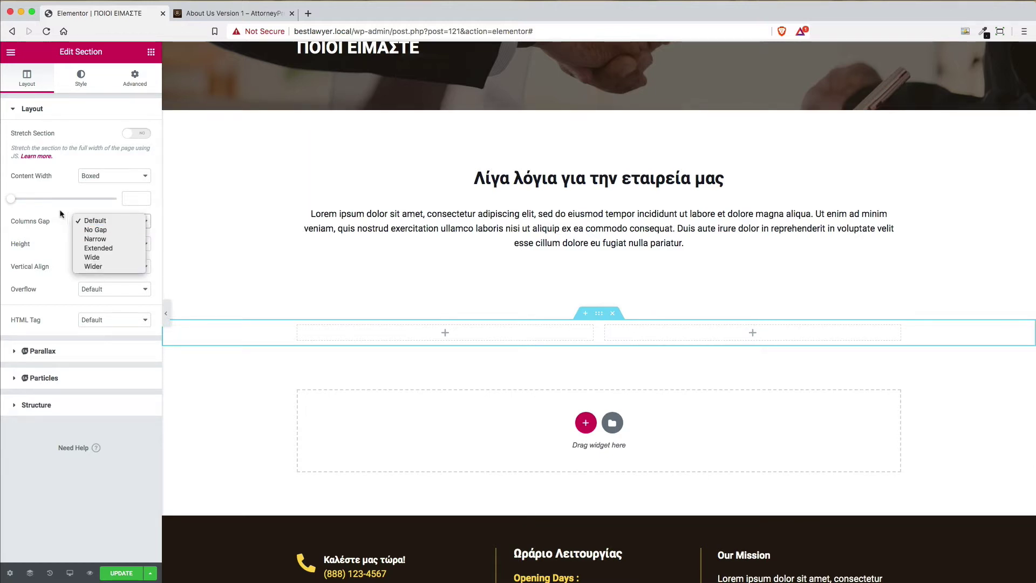
pyautogui.click(52, 226)
pyautogui.click(138, 134)
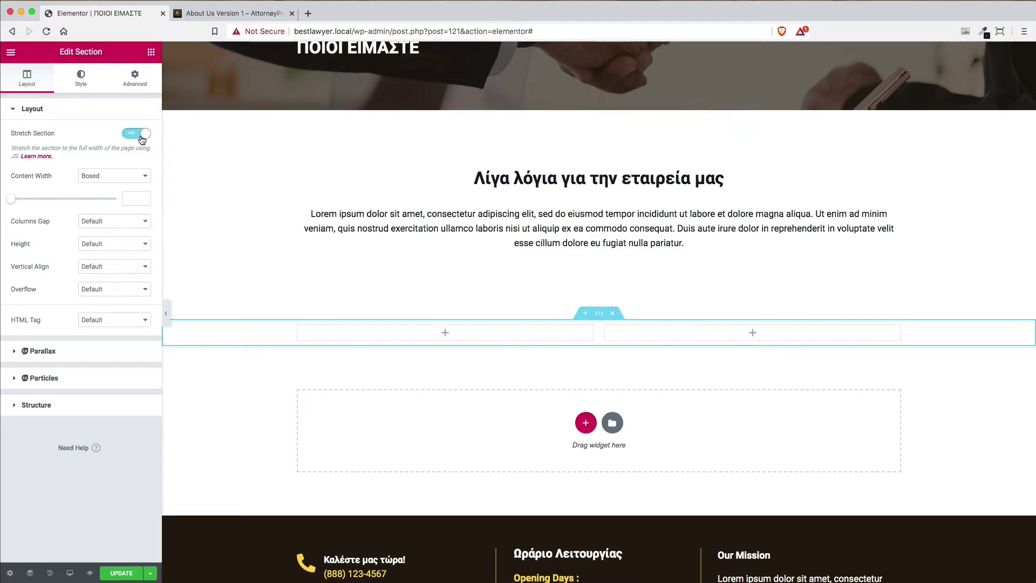
pyautogui.click(126, 227)
pyautogui.click(126, 227)
pyautogui.click(127, 226)
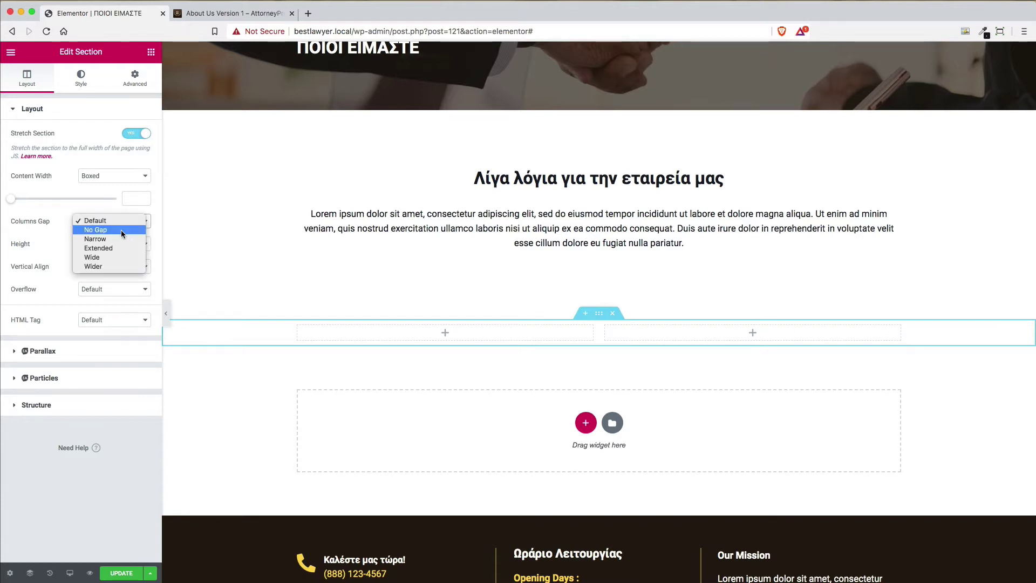
pyautogui.click(121, 230)
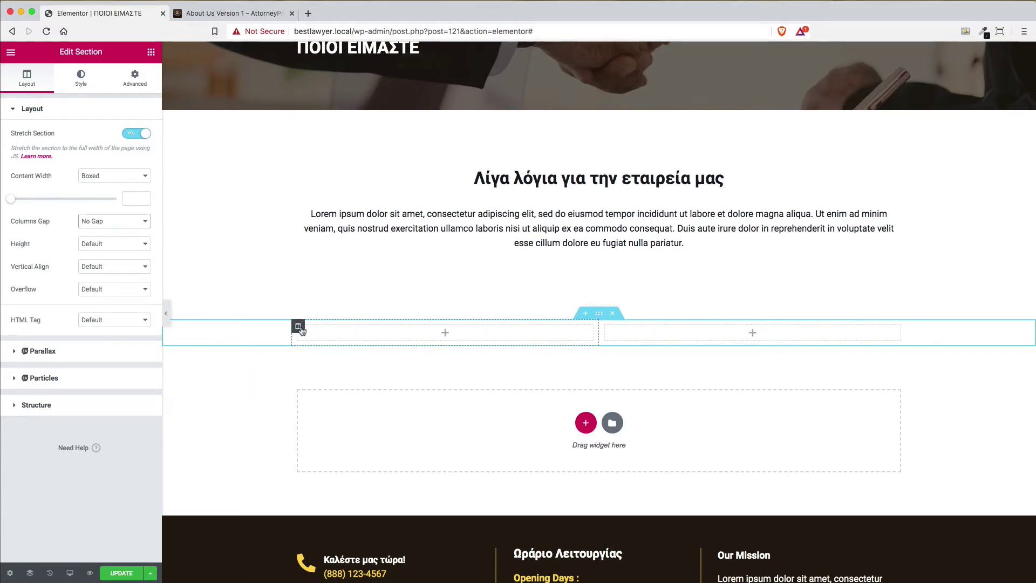
# Give the left column a classic background using the man-in-suit photo from the Media Library
pyautogui.click(299, 327)
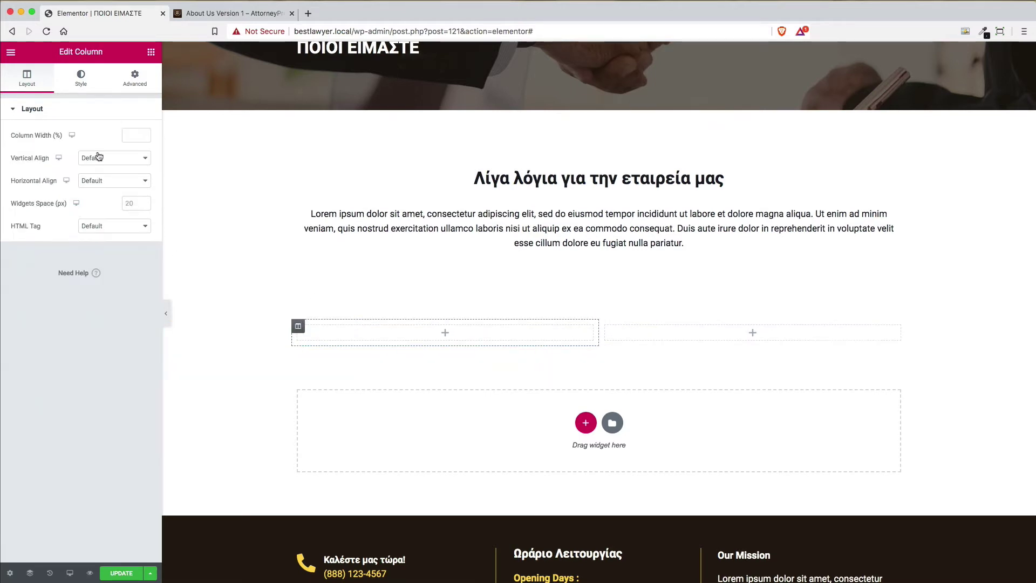
pyautogui.click(81, 77)
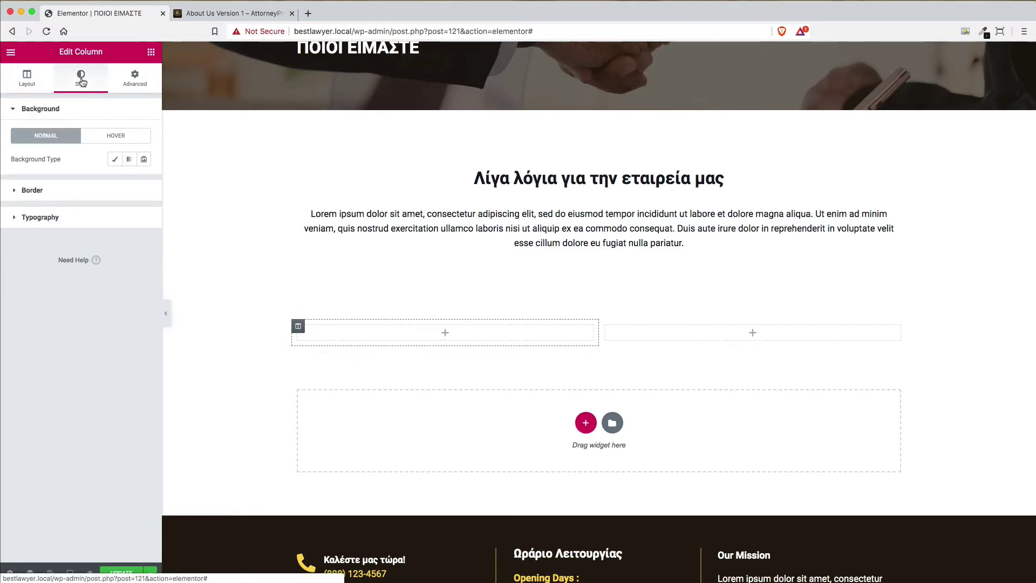
pyautogui.click(115, 160)
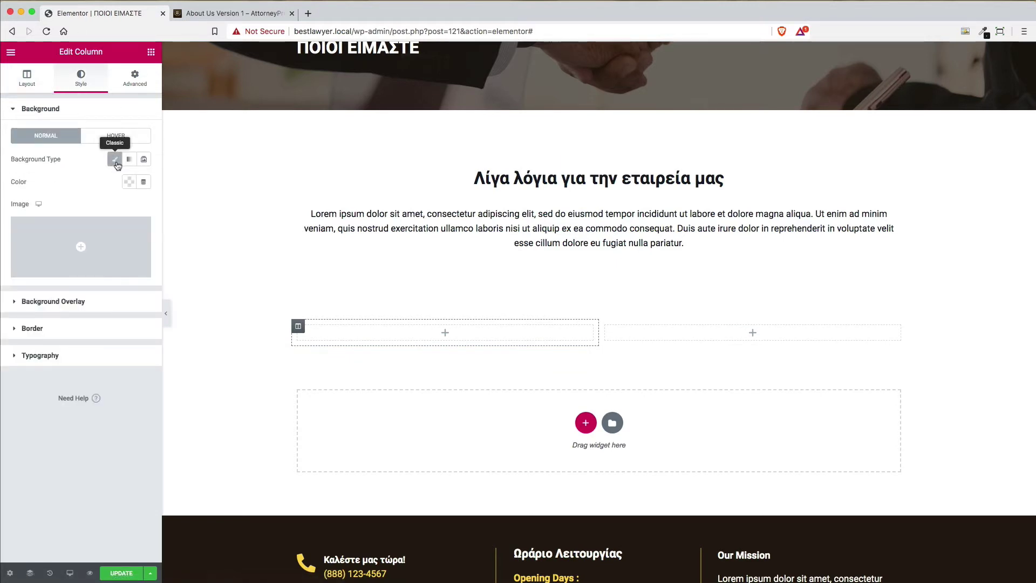
pyautogui.click(85, 270)
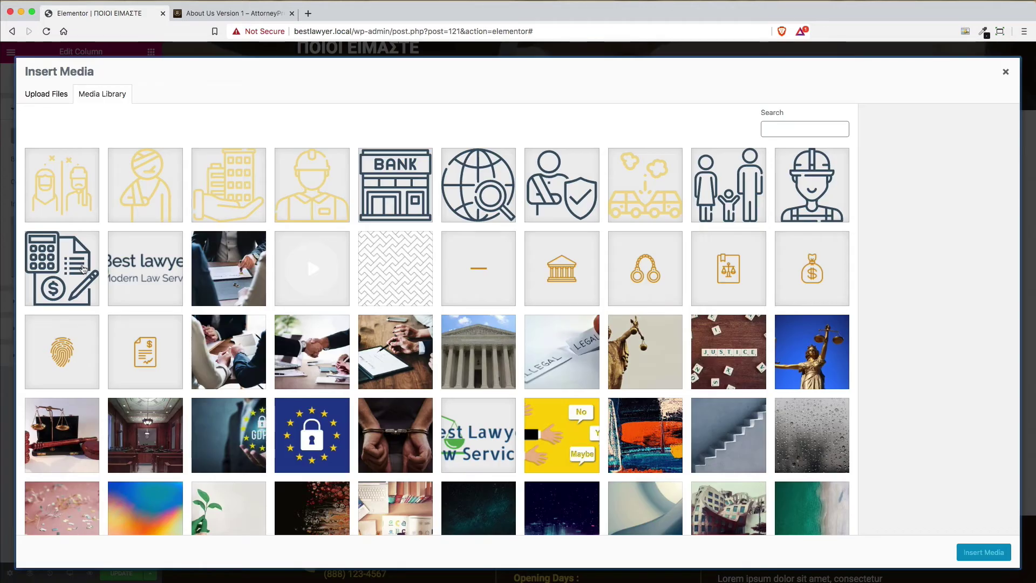
pyautogui.scroll(-3, 693, 301)
pyautogui.scroll(-5, 693, 300)
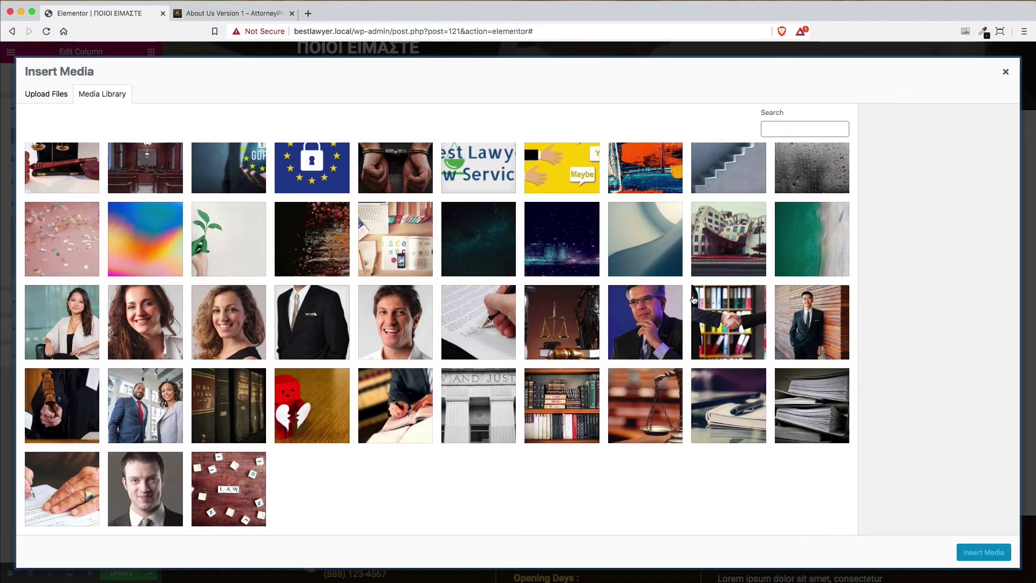
pyautogui.click(657, 326)
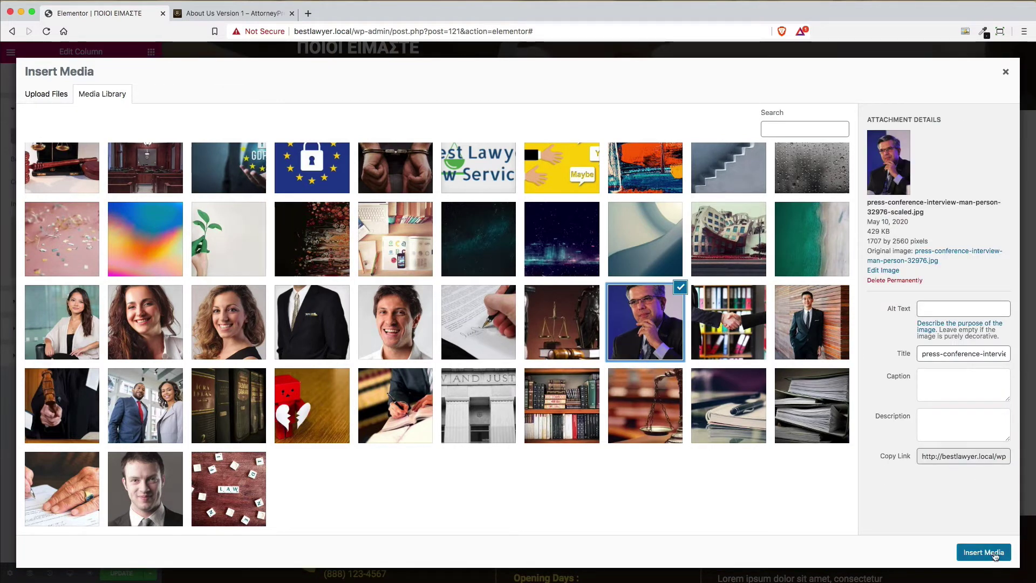
pyautogui.click(984, 552)
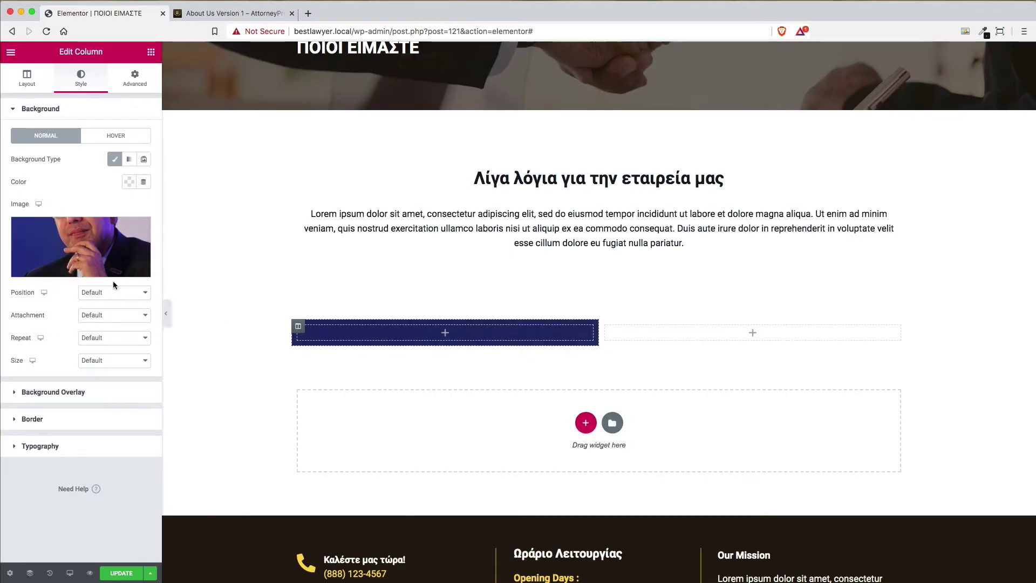
# Set the column background position to Center Center and compare with the AttorneyPress demo page
pyautogui.click(105, 293)
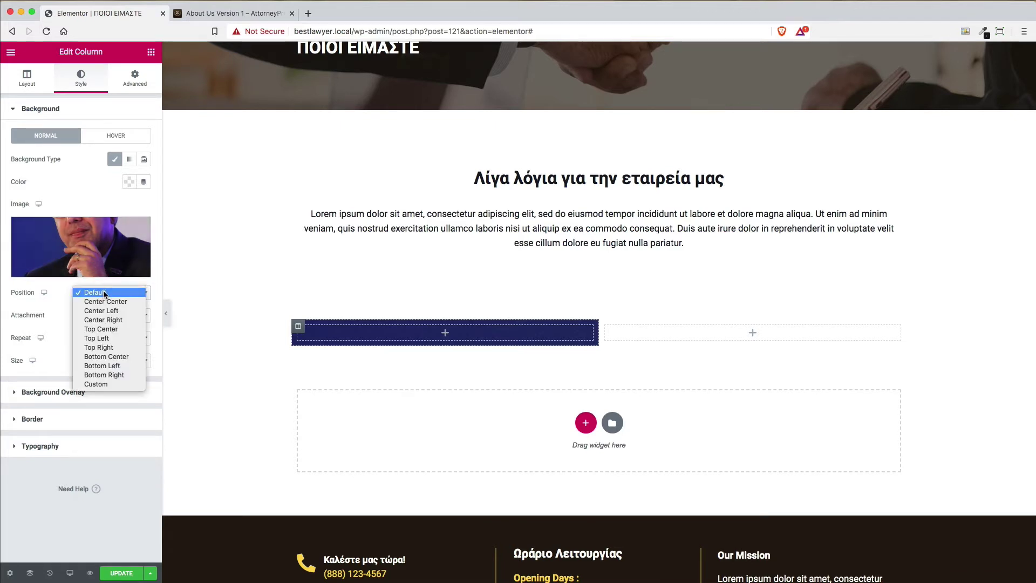
pyautogui.click(107, 302)
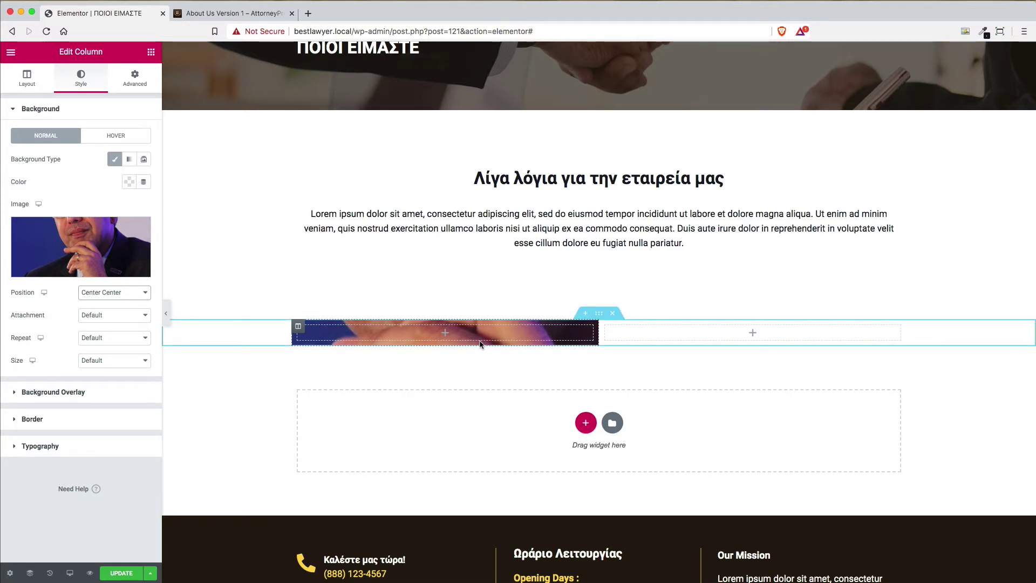
pyautogui.click(232, 13)
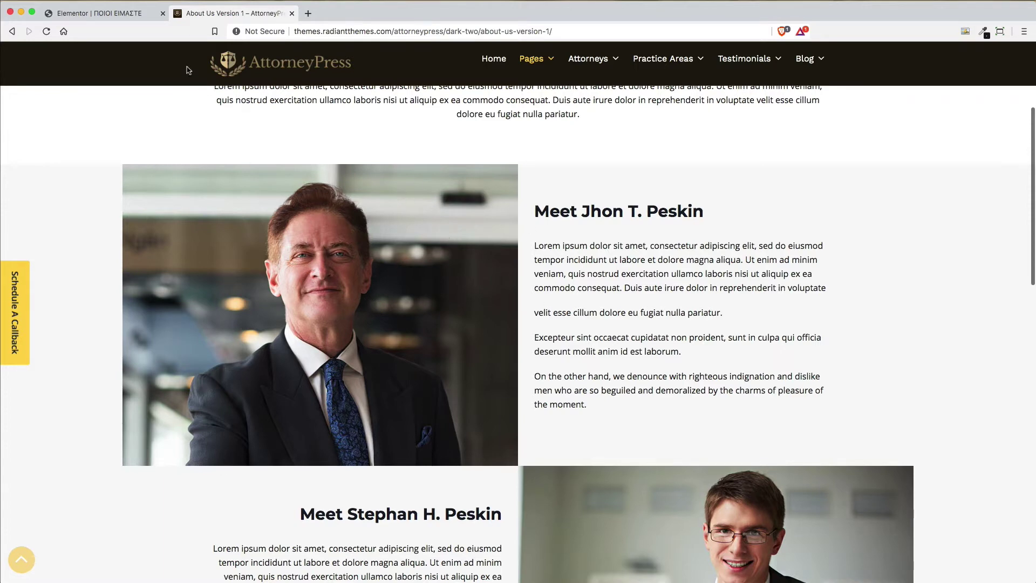
# Return to the Elementor editor after rechecking the demo and show the widgets panel
pyautogui.click(108, 13)
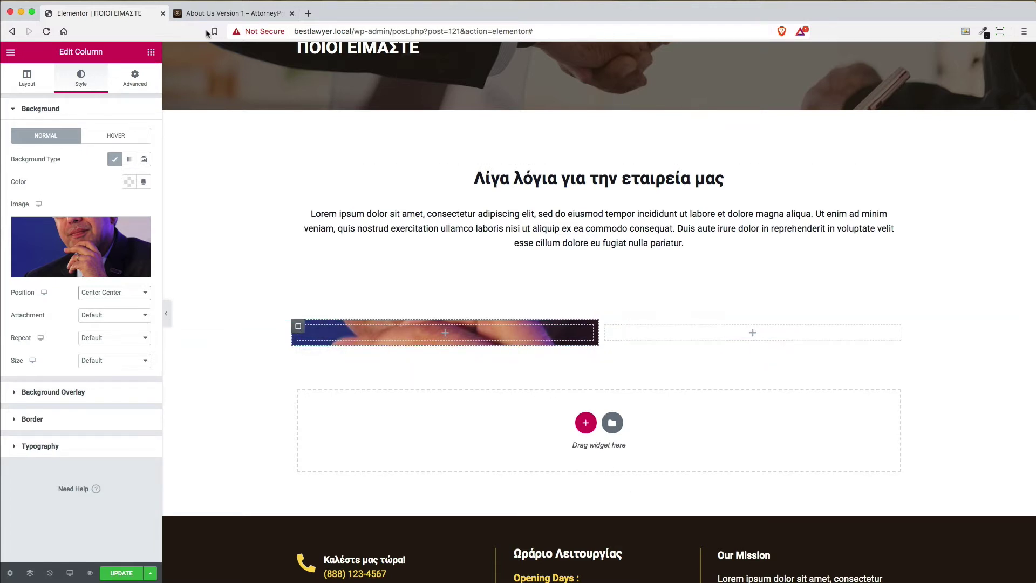
pyautogui.click(223, 16)
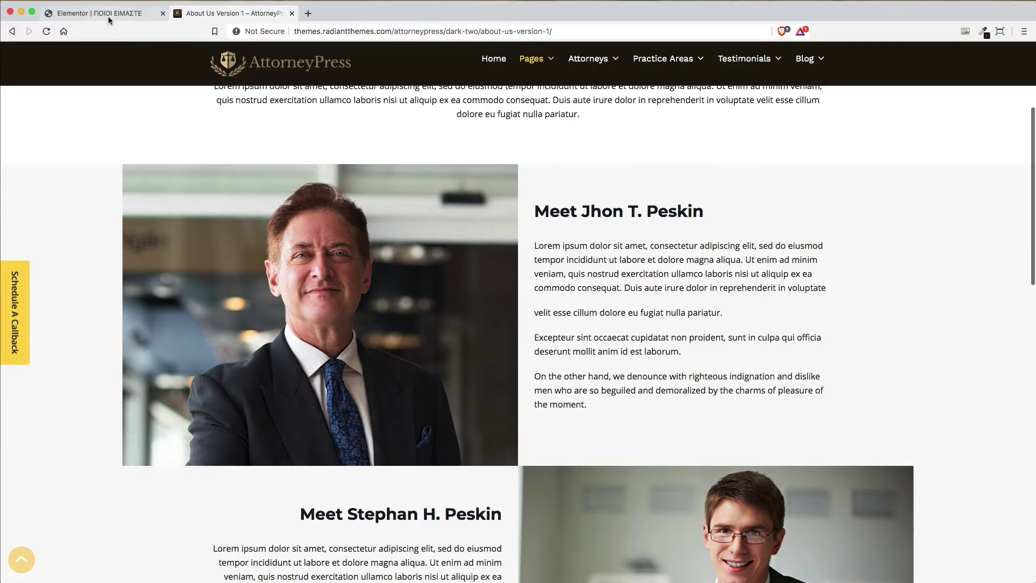
pyautogui.click(108, 19)
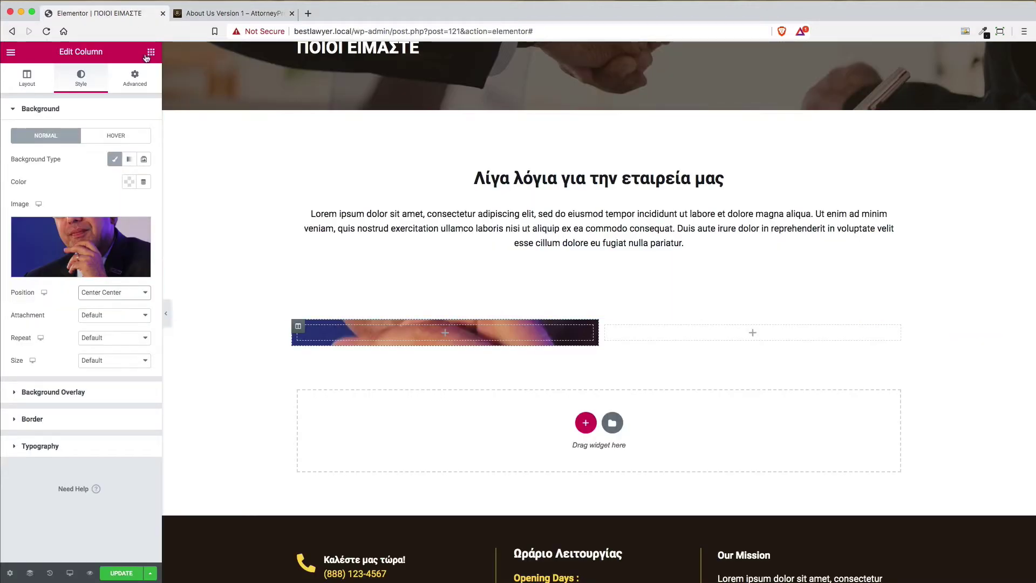
pyautogui.click(151, 53)
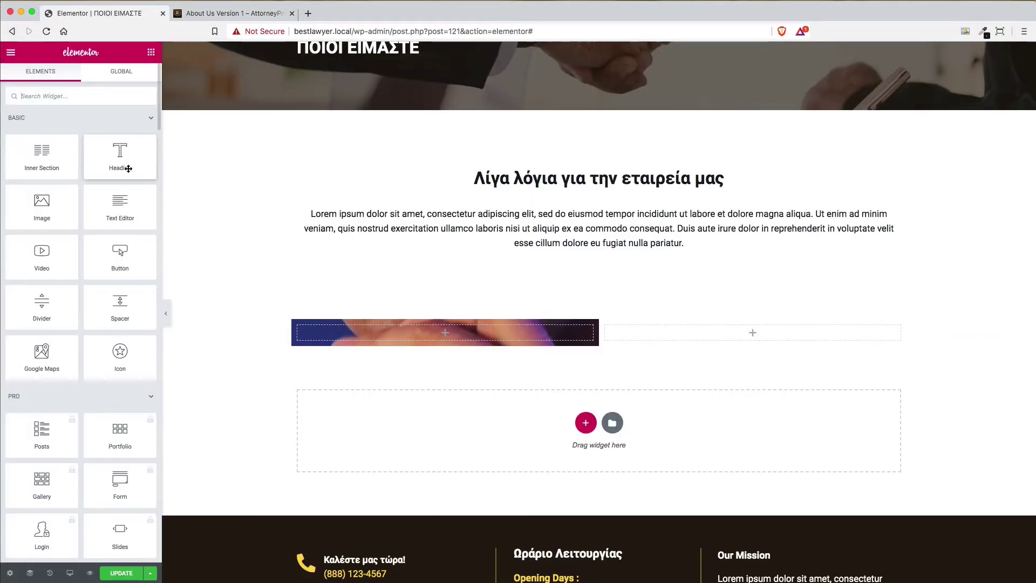
# Add a Heading widget and a Text Editor widget below it in the right column
pyautogui.moveTo(121, 162); pyautogui.dragTo(694, 334)
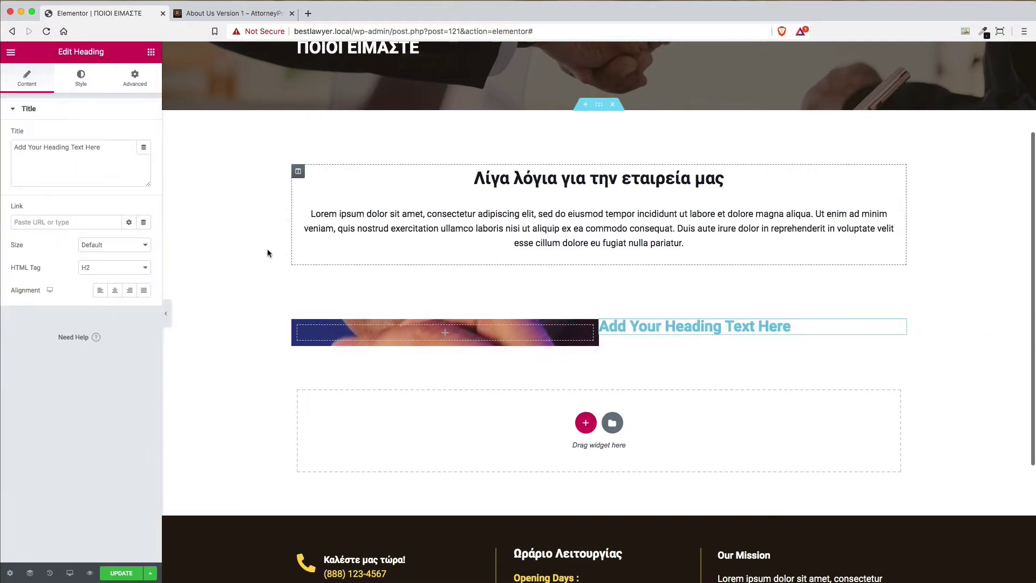
pyautogui.click(153, 54)
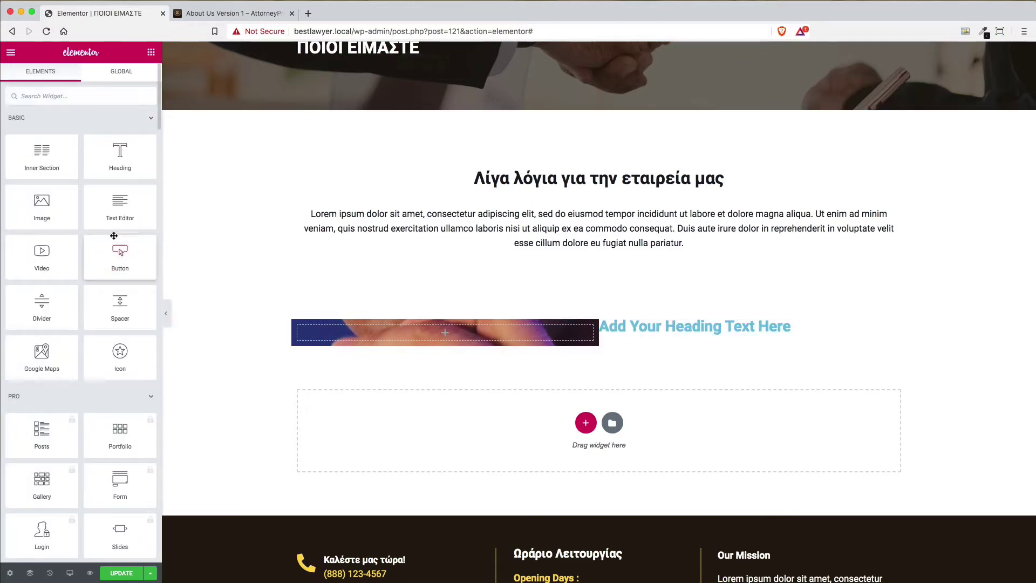
pyautogui.moveTo(124, 203); pyautogui.dragTo(880, 341)
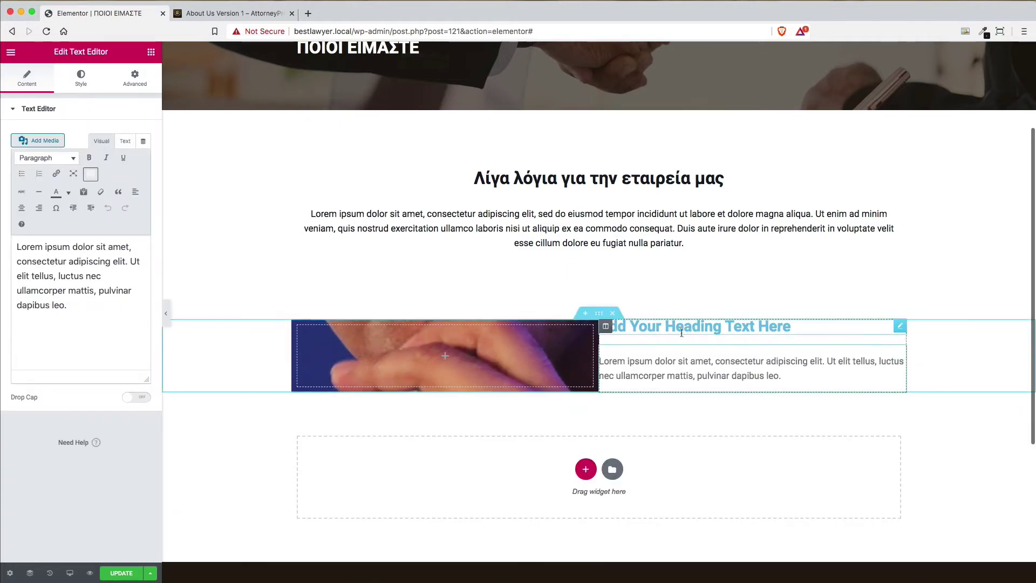
pyautogui.click(605, 328)
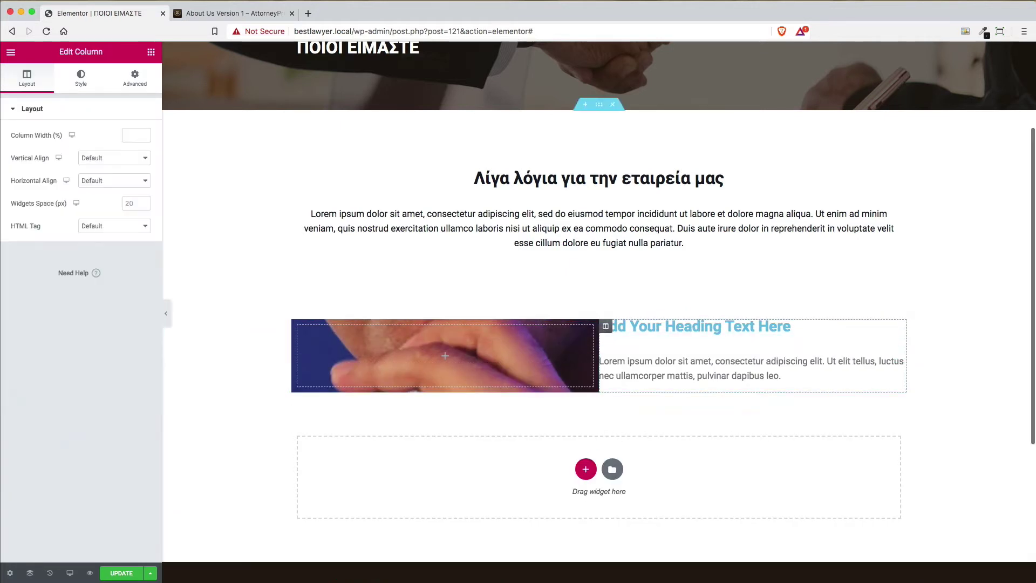
pyautogui.click(899, 331)
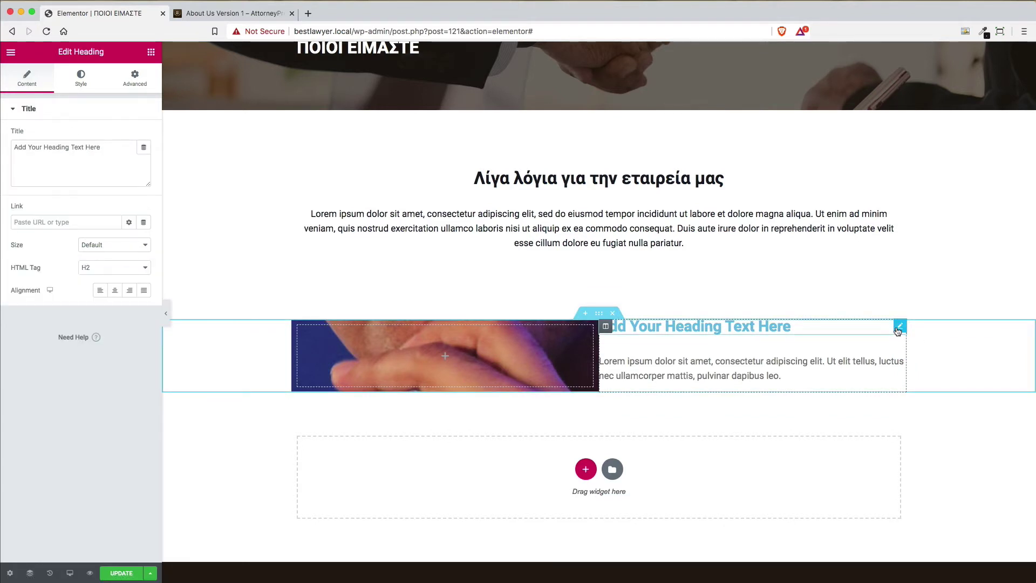
# Replace the heading title with the Greek question 'Ποιος είναι ο' plus the lawyer's name, tagged H1
pyautogui.click(105, 147)
pyautogui.press('super+a')
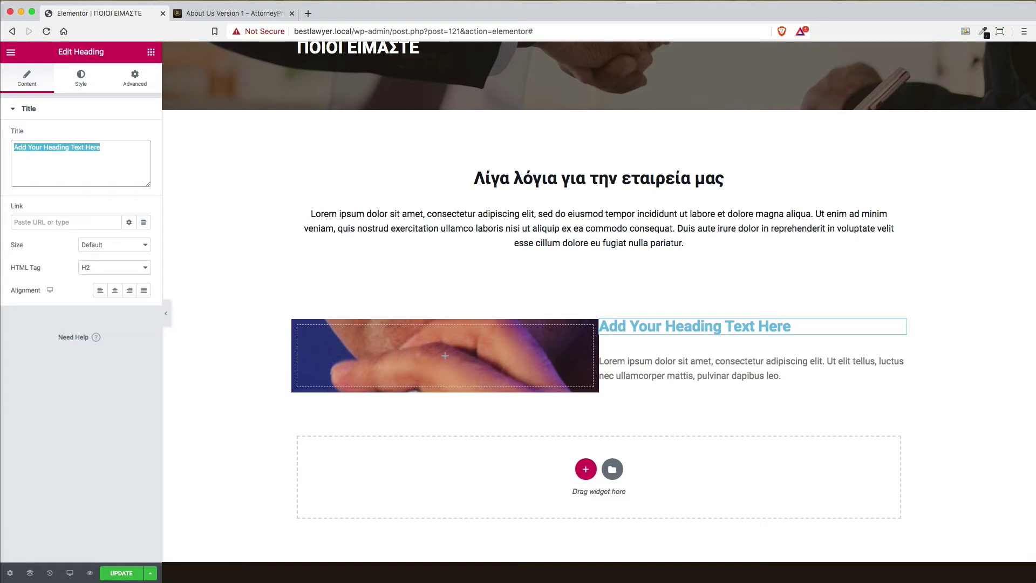
pyautogui.write('Ποιοι')
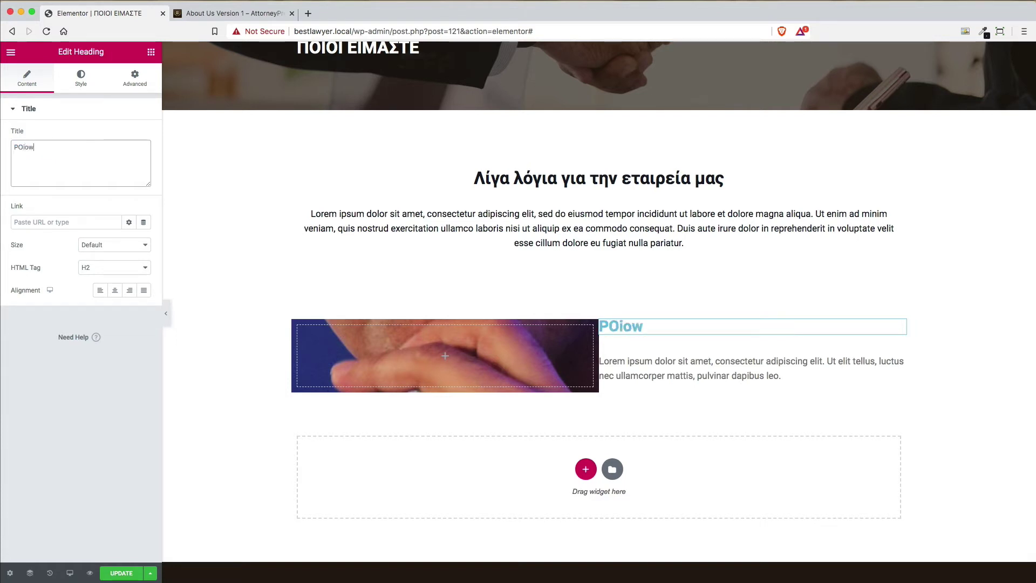
pyautogui.press('BackSpace')
pyautogui.press('BackSpace')
pyautogui.press('BackSpace')
pyautogui.press('BackSpace')
pyautogui.press('BackSpace')
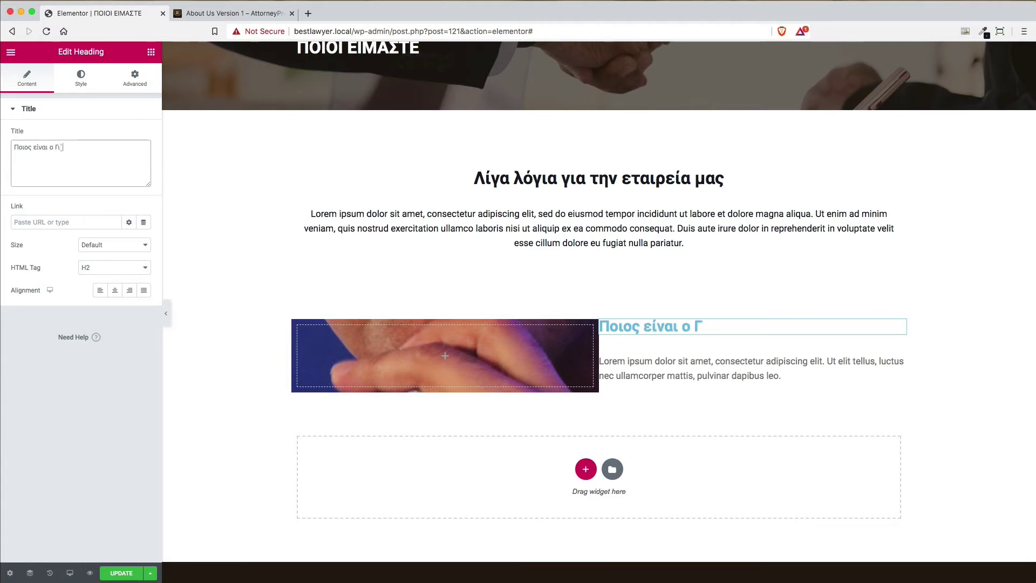
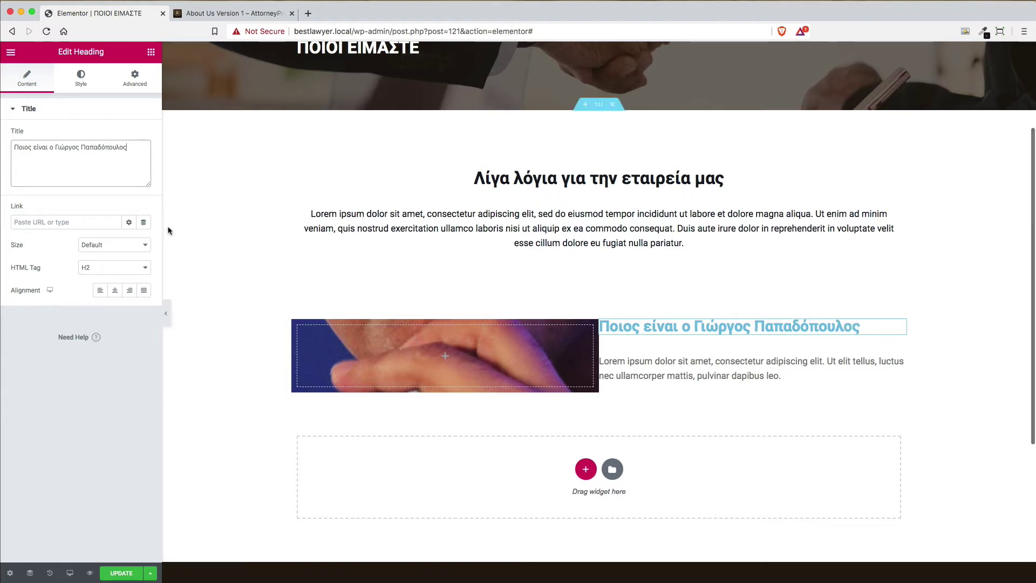
pyautogui.click(119, 267)
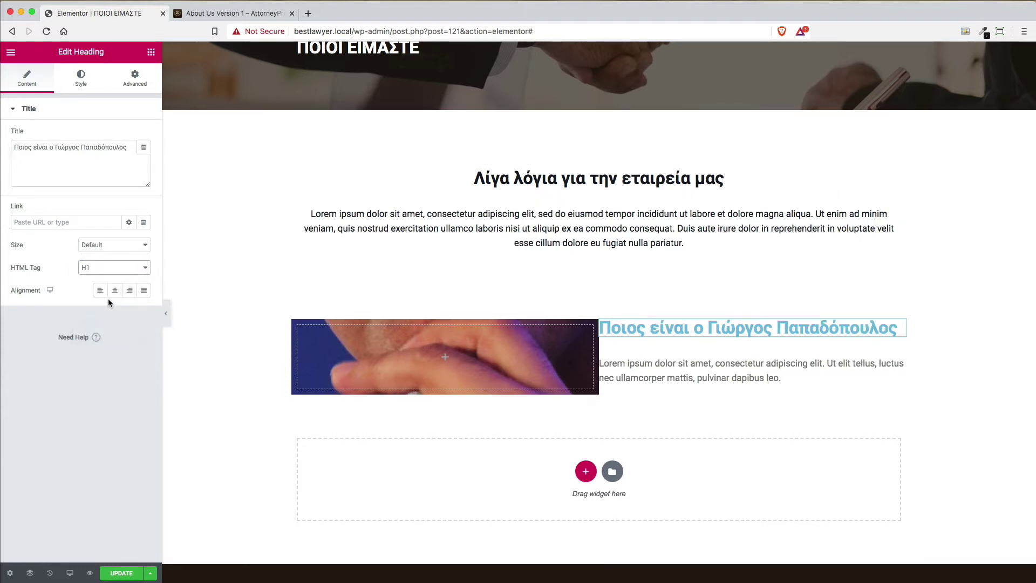
# Set the heading text colour to #161922 and add it to the palette swatches
pyautogui.click(84, 81)
pyautogui.click(129, 135)
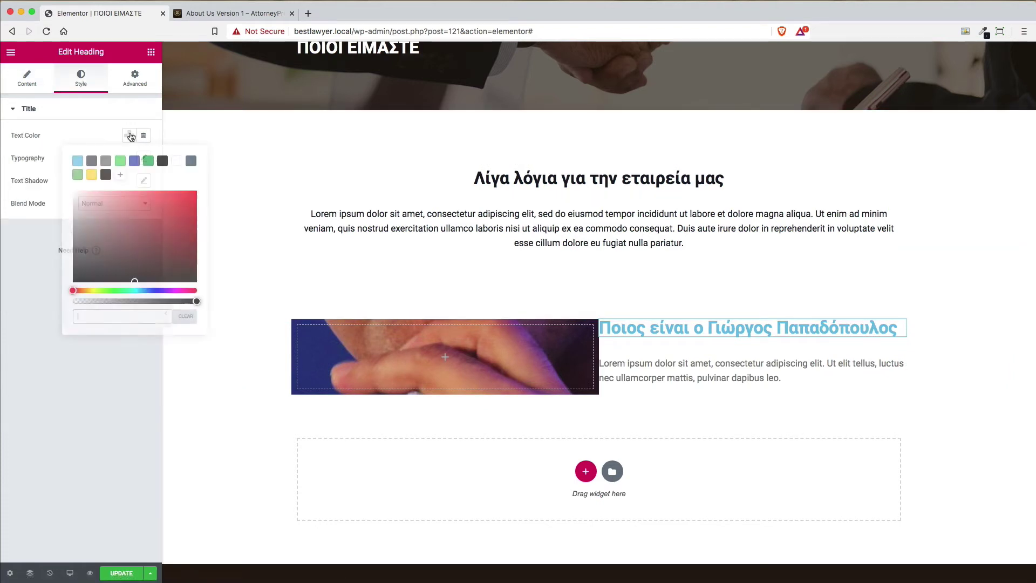
pyautogui.click(162, 163)
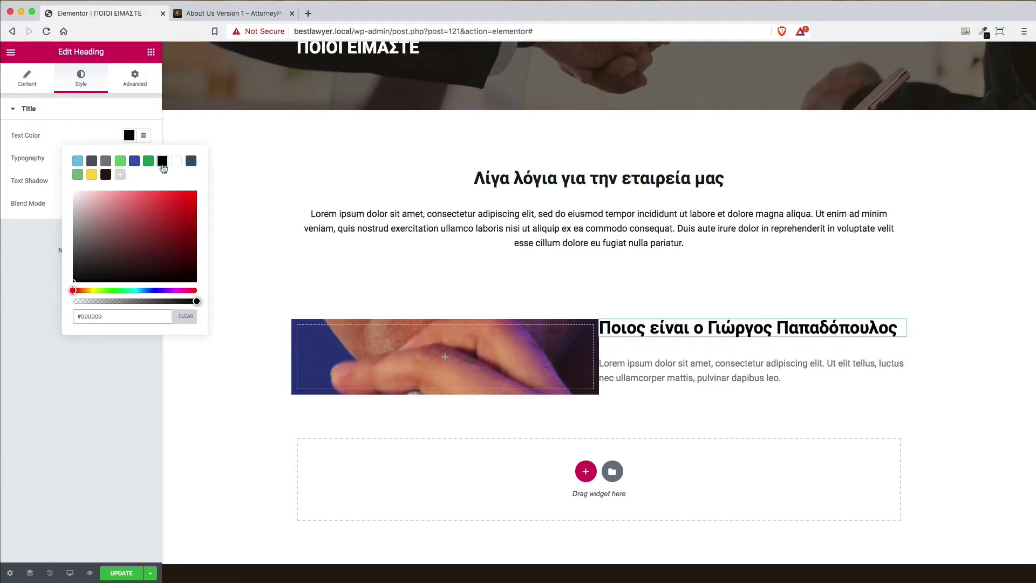
pyautogui.press('super+a')
pyautogui.write('#161922')
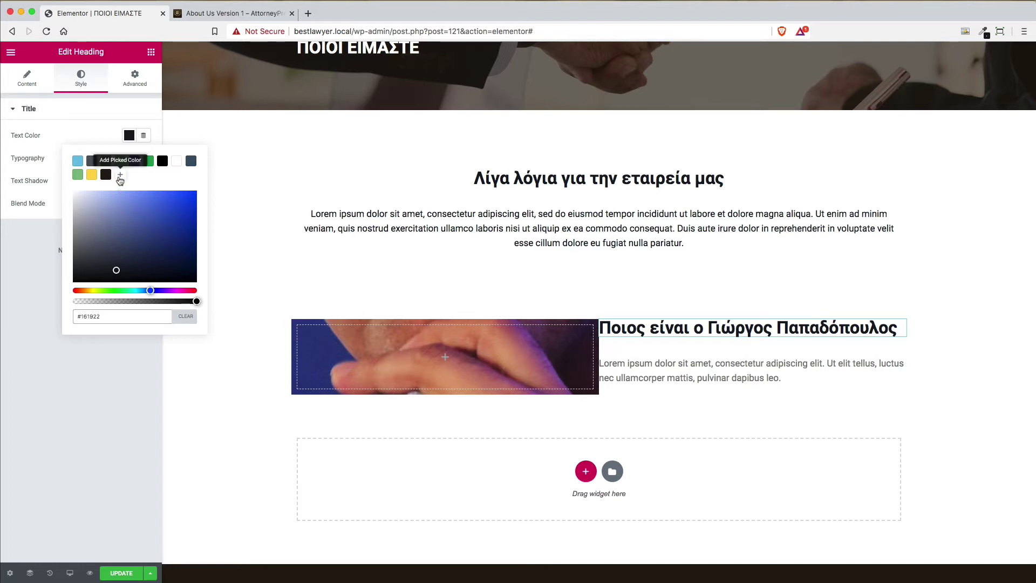
pyautogui.click(120, 175)
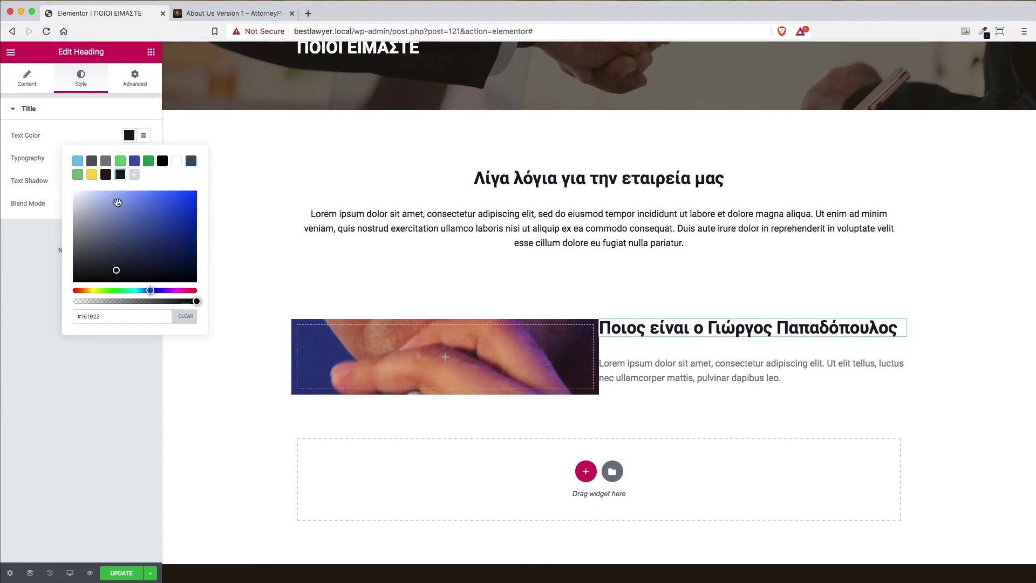
pyautogui.click(130, 141)
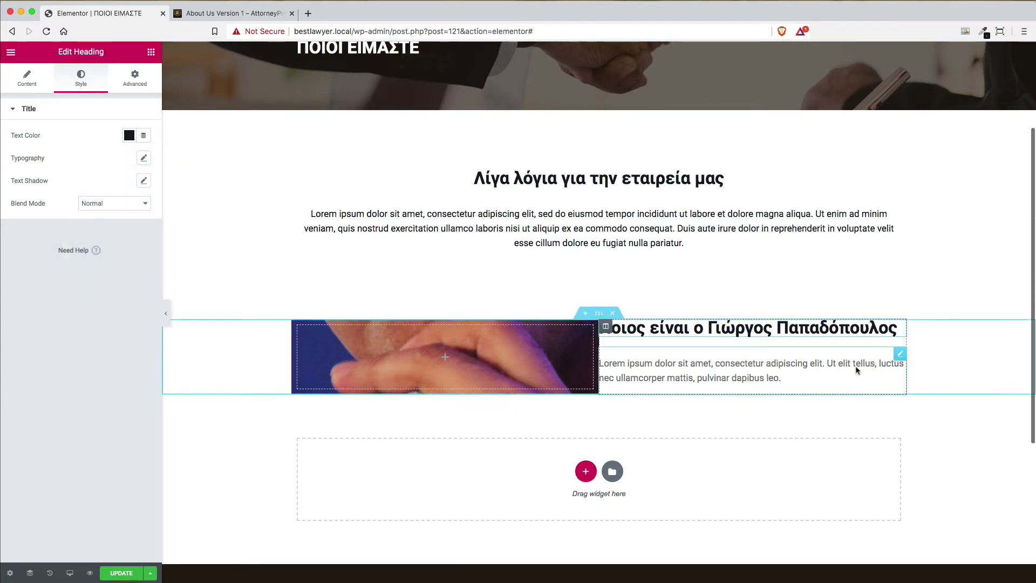
# Copy the first lawyer's bio paragraphs from the demo page and paste them over the placeholder text
pyautogui.click(901, 355)
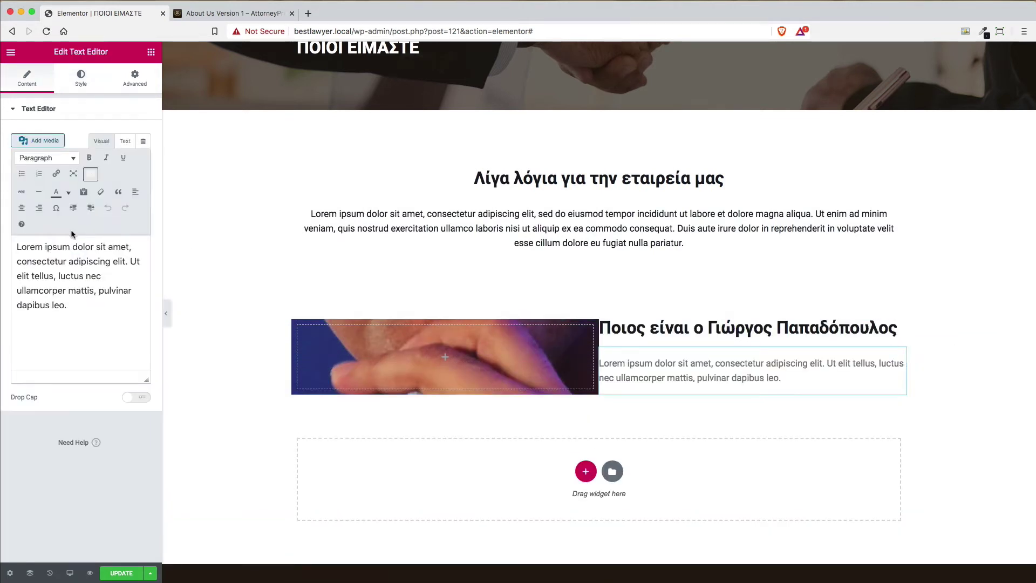
pyautogui.click(76, 87)
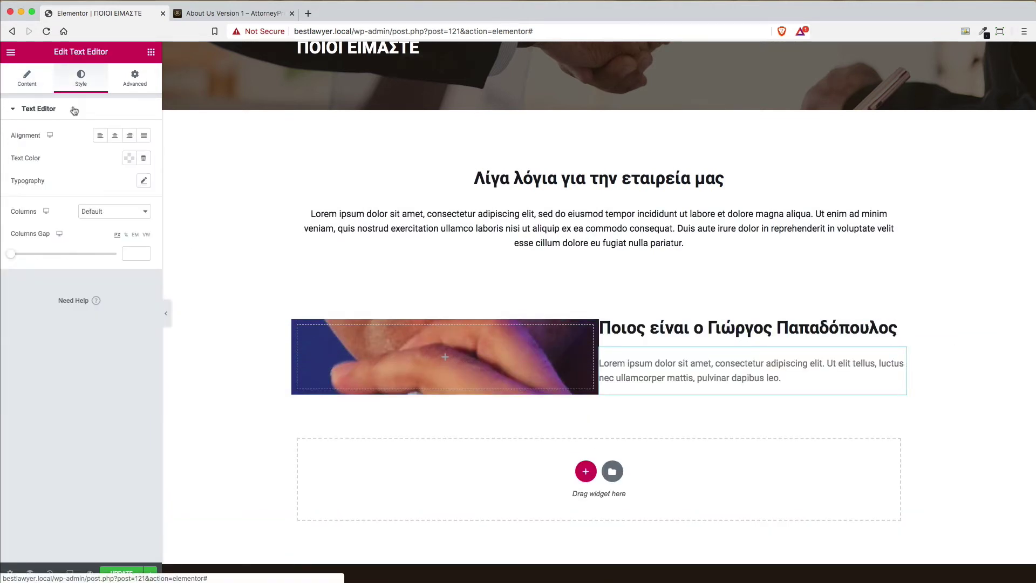
pyautogui.click(264, 14)
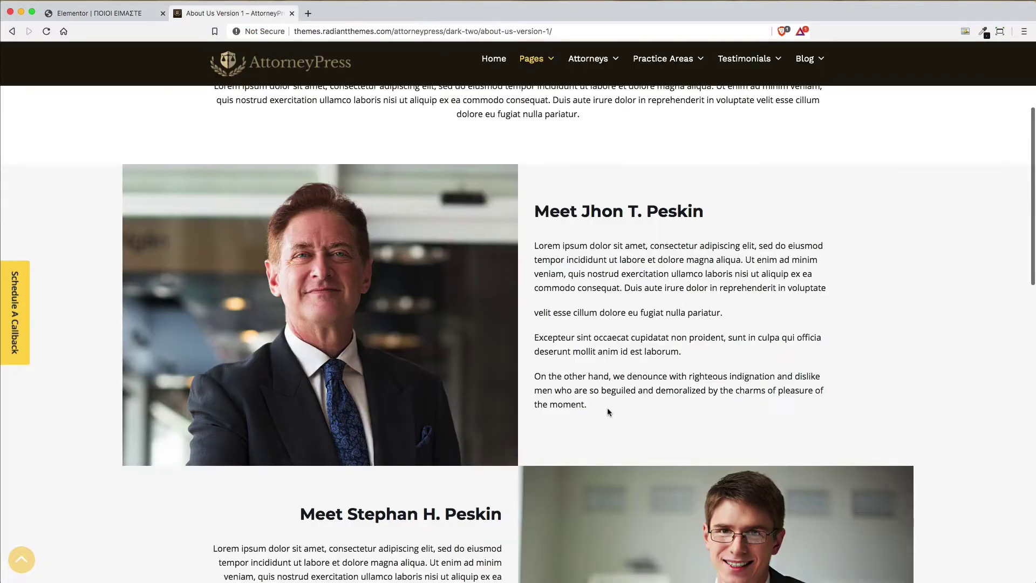
pyautogui.moveTo(609, 413); pyautogui.dragTo(532, 250)
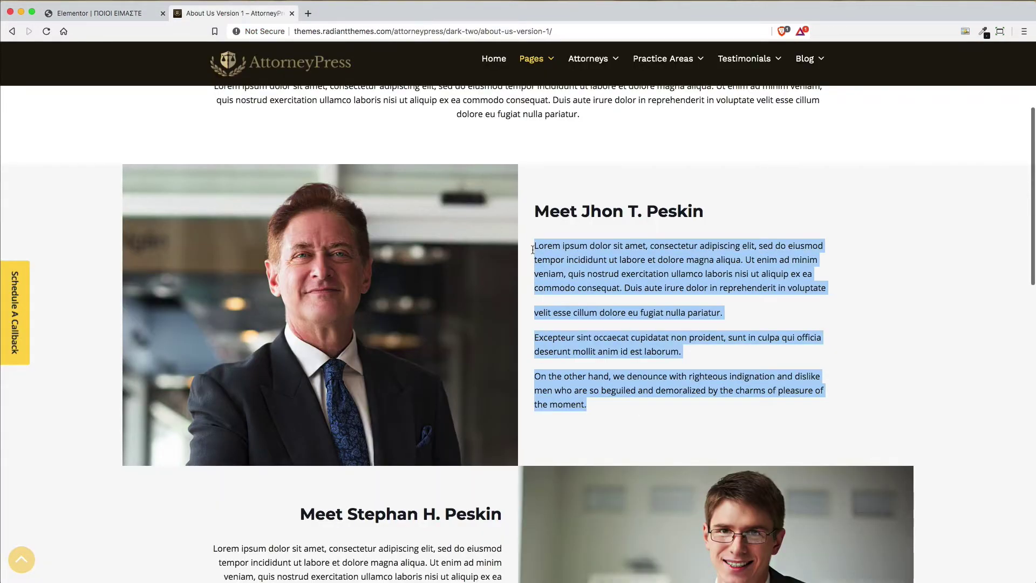
pyautogui.click(114, 15)
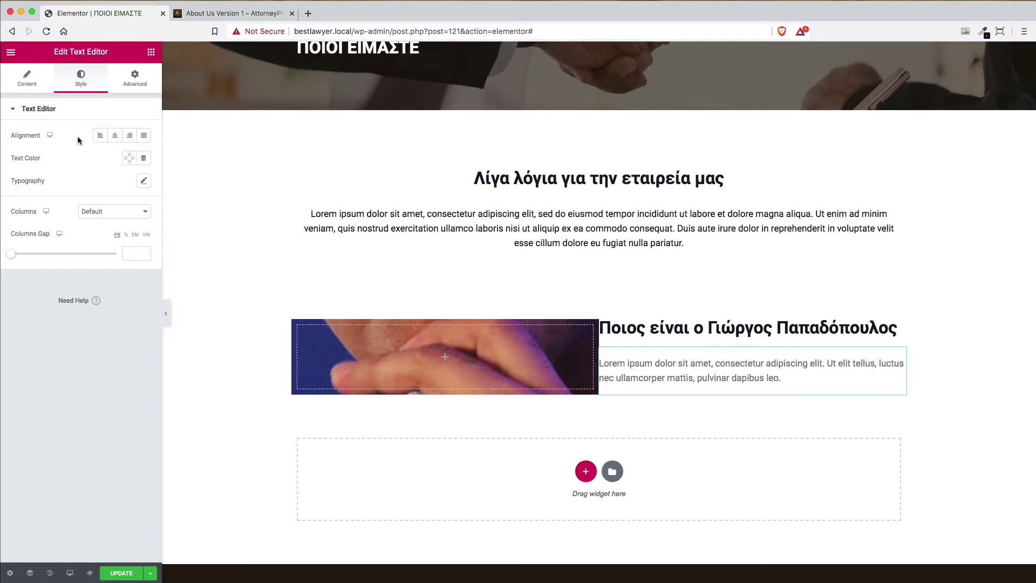
pyautogui.click(33, 81)
pyautogui.click(92, 307)
pyautogui.hotkey('ctrl', 'a')
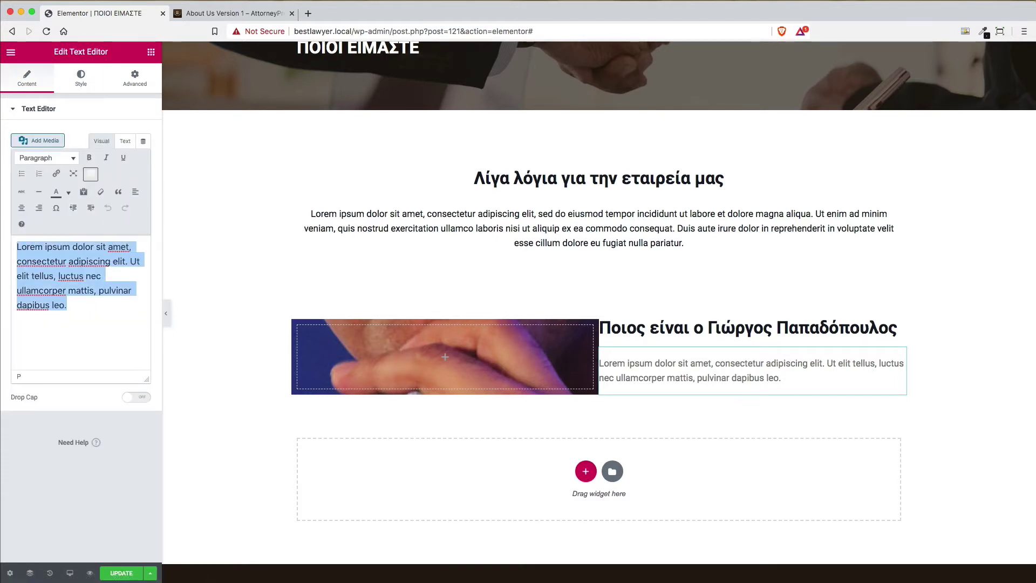
pyautogui.hotkey('ctrl', 'v')
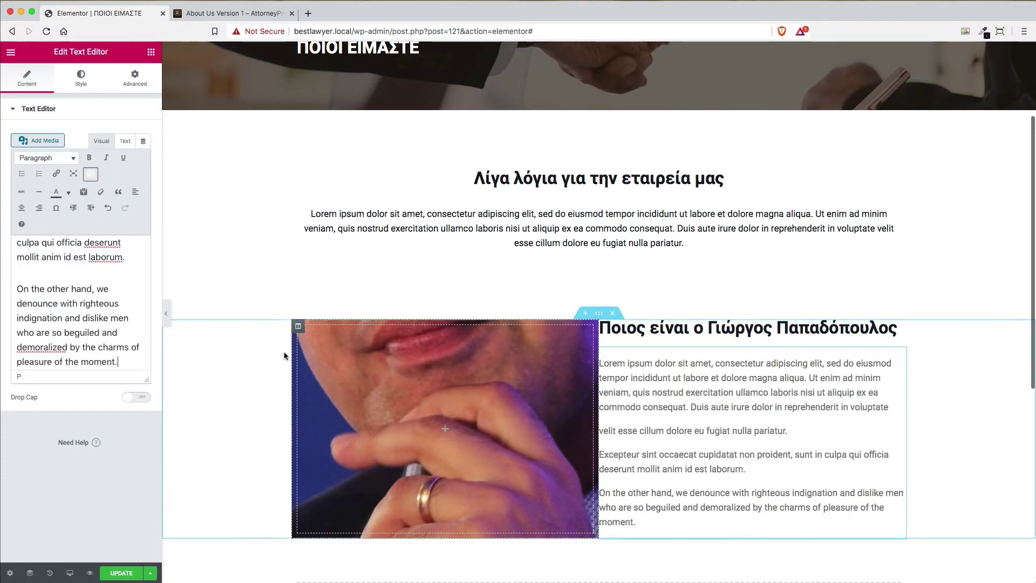
# Set the bio text colour to the saved dark navy swatch
pyautogui.click(82, 80)
pyautogui.click(129, 159)
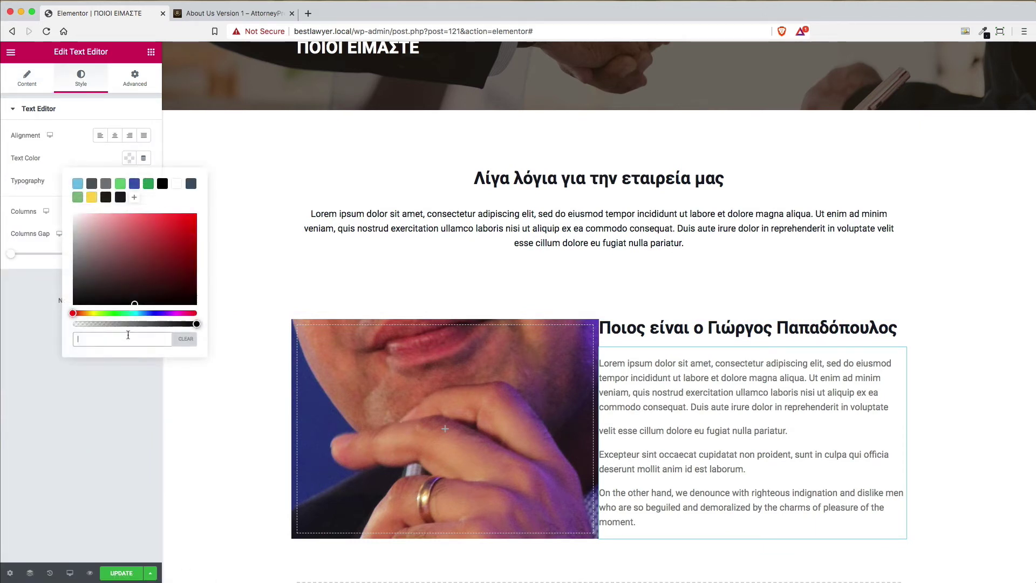
pyautogui.hotkey('ctrl', 'v')
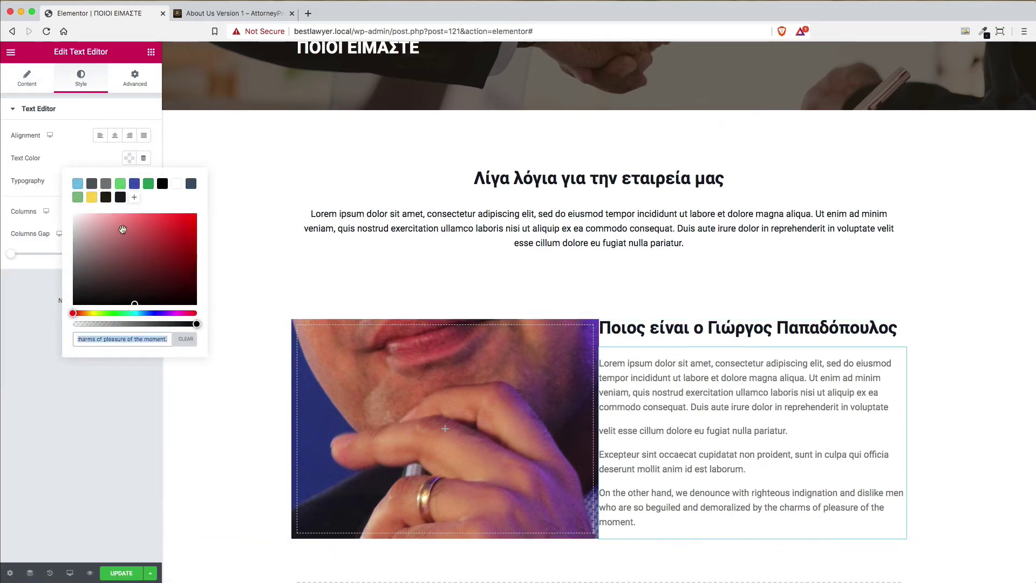
pyautogui.click(121, 197)
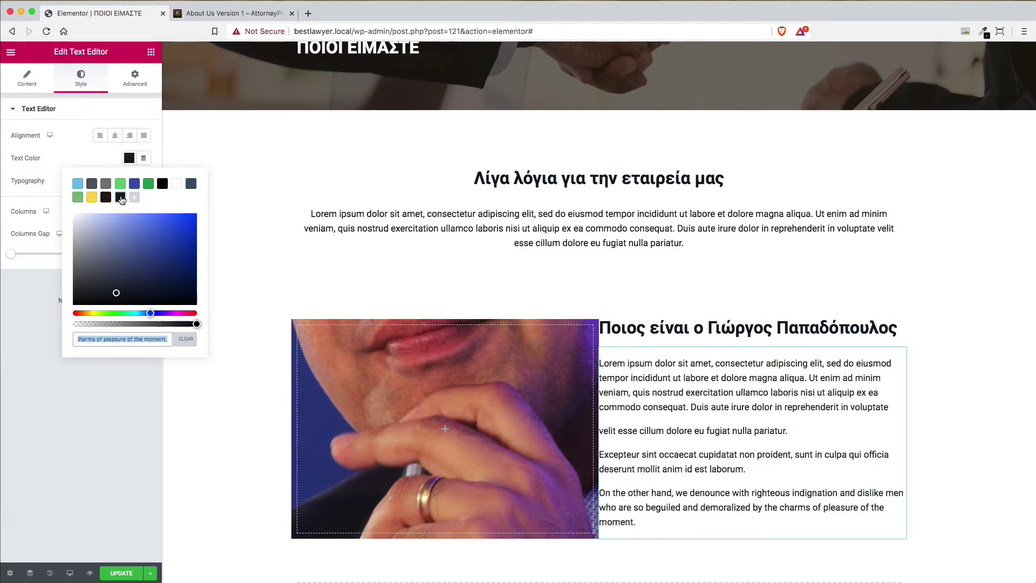
pyautogui.press('BackSpace')
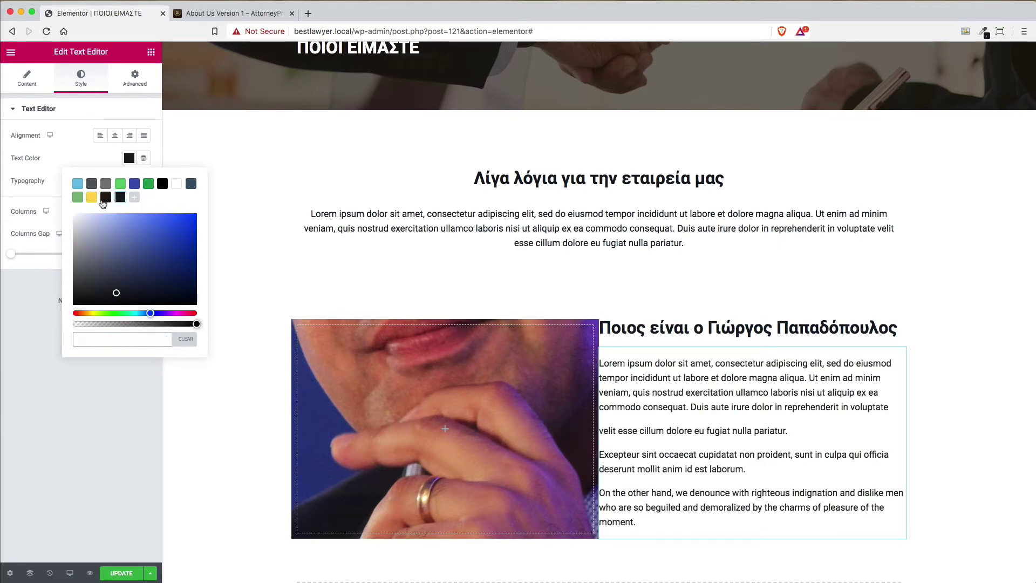
pyautogui.click(105, 198)
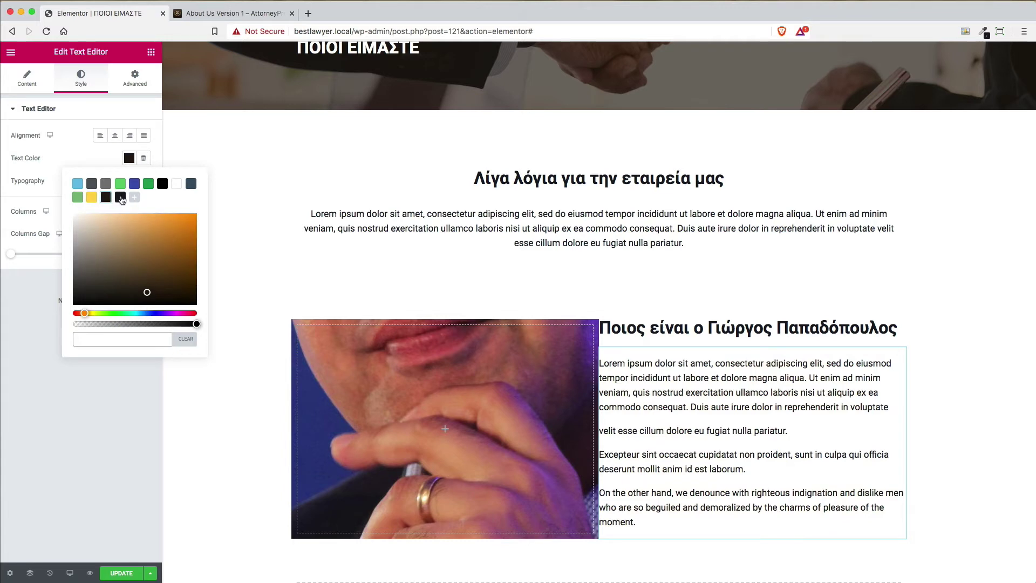
pyautogui.click(121, 197)
pyautogui.click(83, 81)
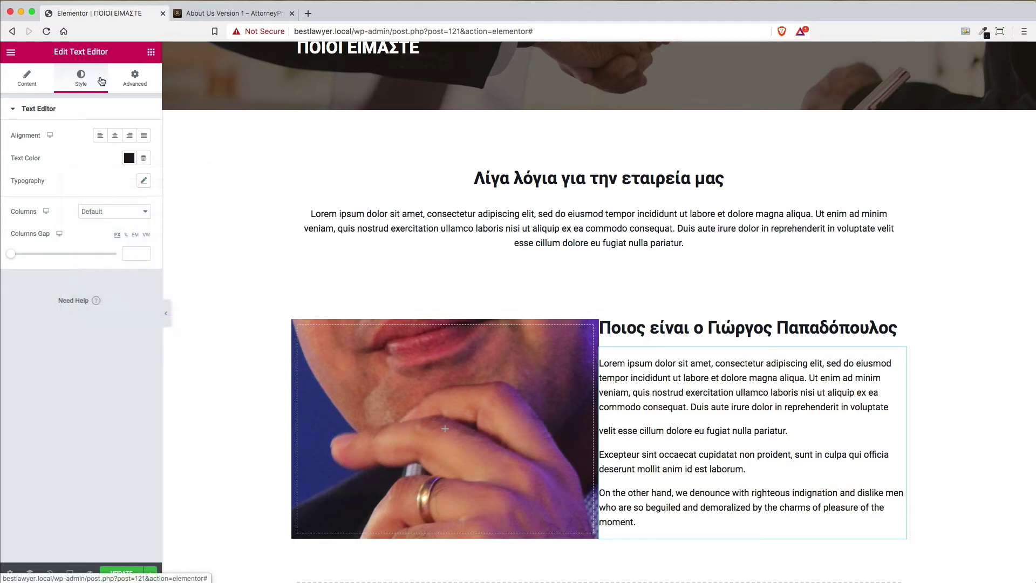
# Set the photo column's background size to Cover and repeat to No-repeat
pyautogui.scroll(-5, 727, 423)
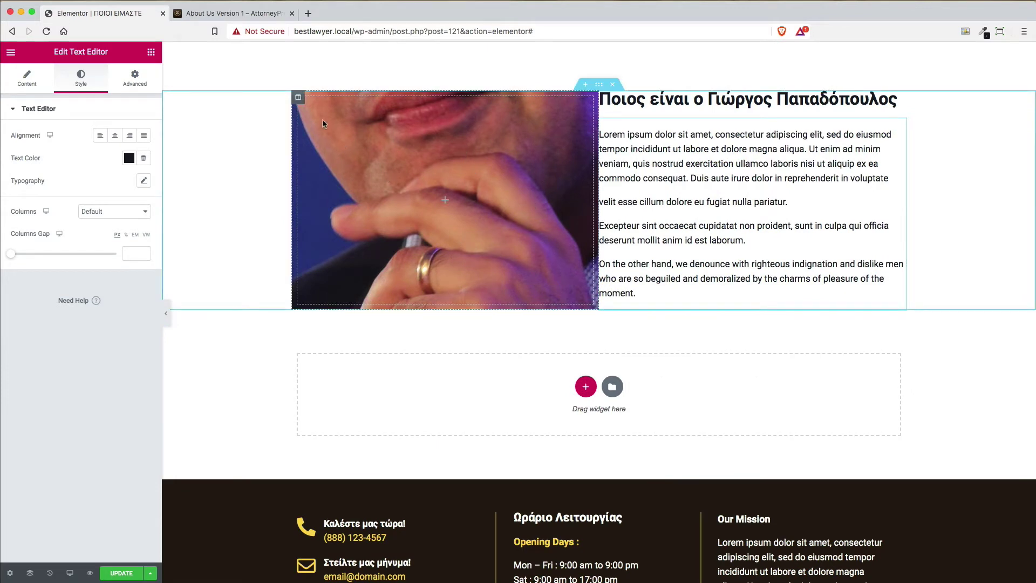
pyautogui.click(299, 99)
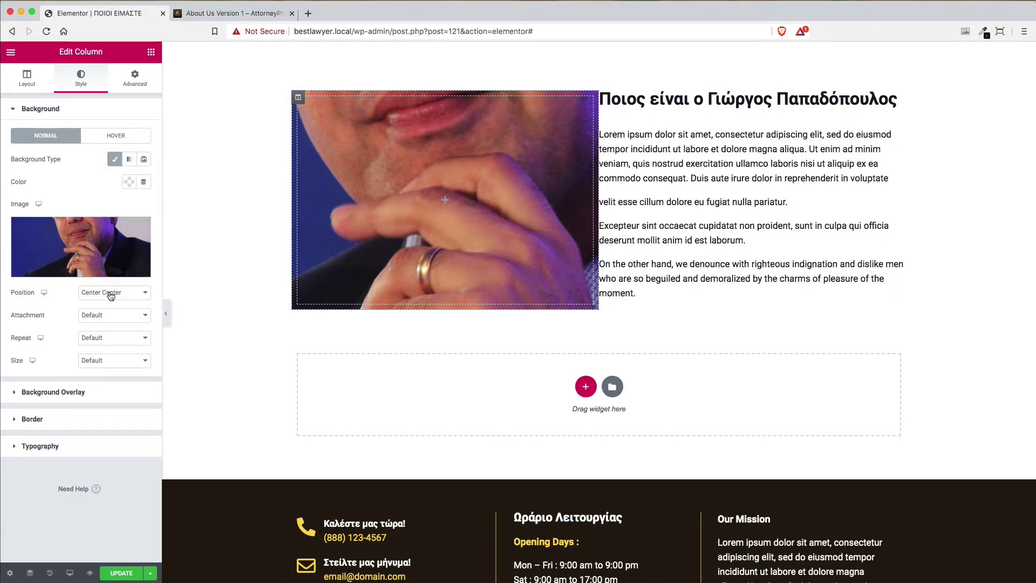
pyautogui.click(107, 363)
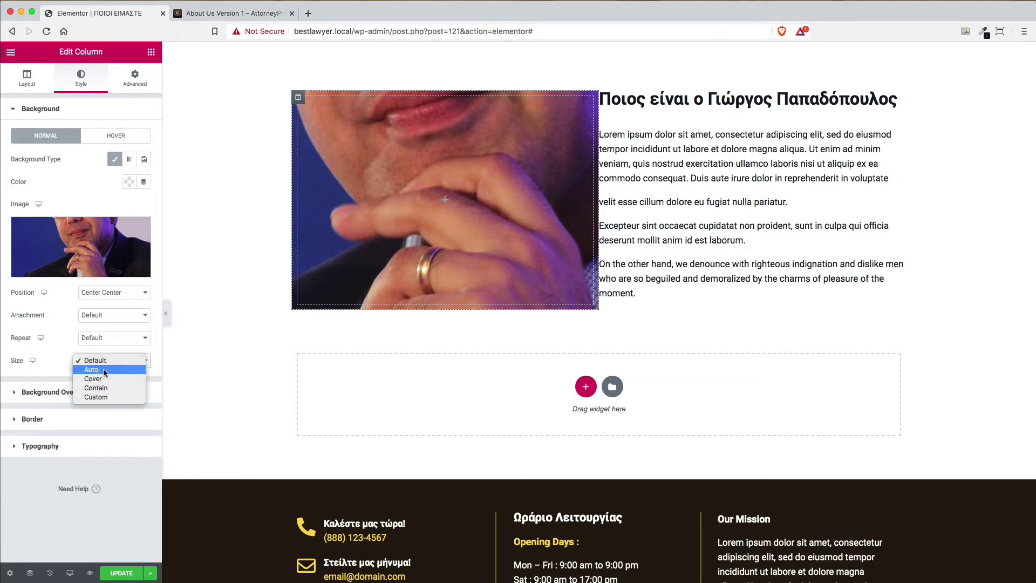
pyautogui.click(105, 371)
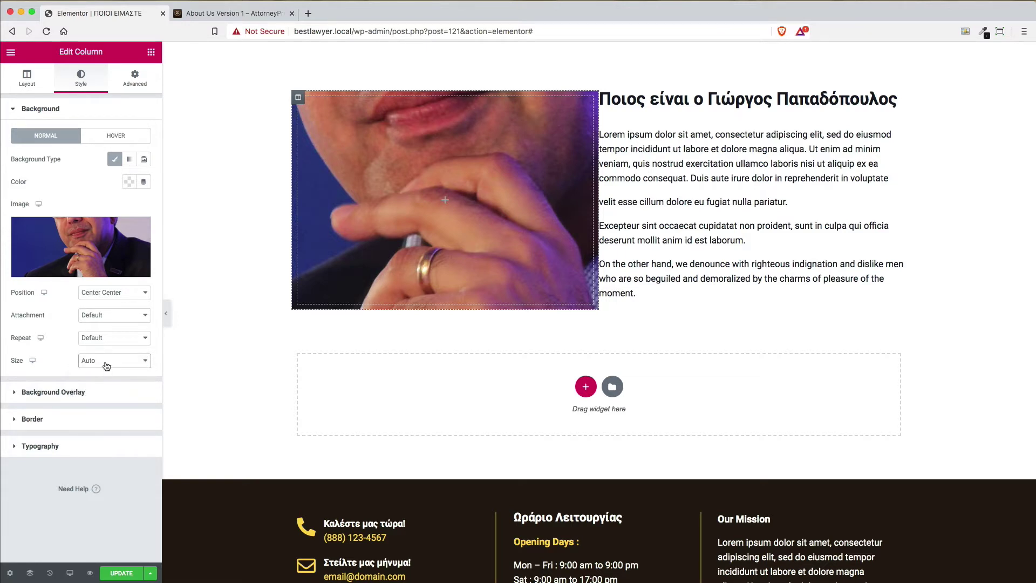
pyautogui.click(105, 366)
pyautogui.click(107, 371)
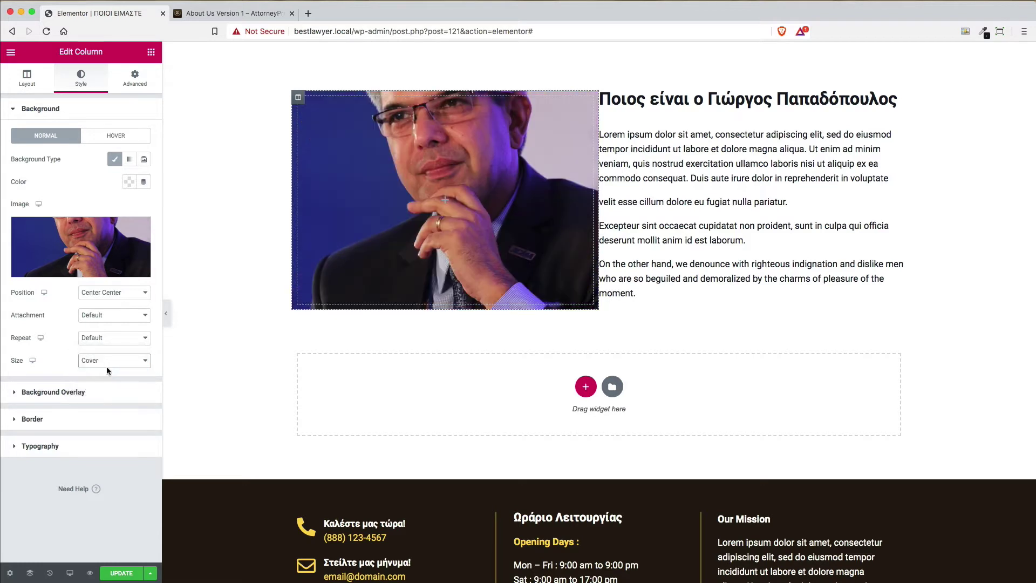
pyautogui.click(106, 366)
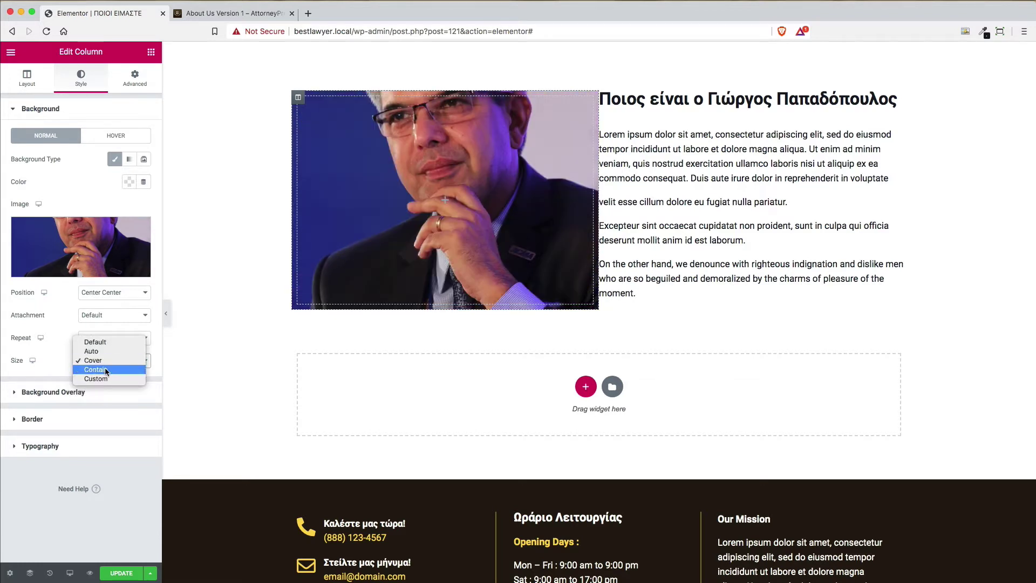
pyautogui.click(105, 369)
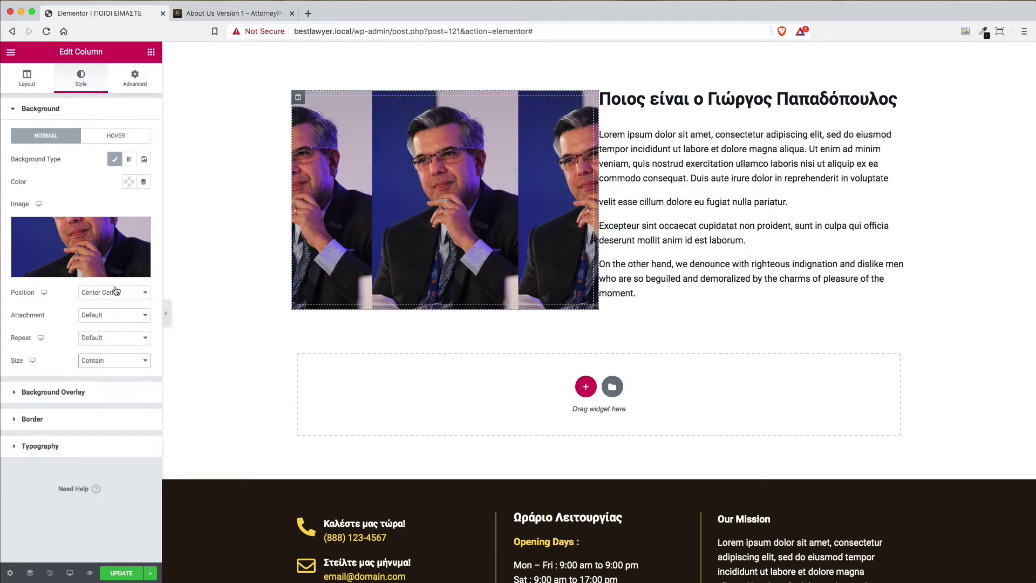
pyautogui.click(95, 338)
pyautogui.click(98, 347)
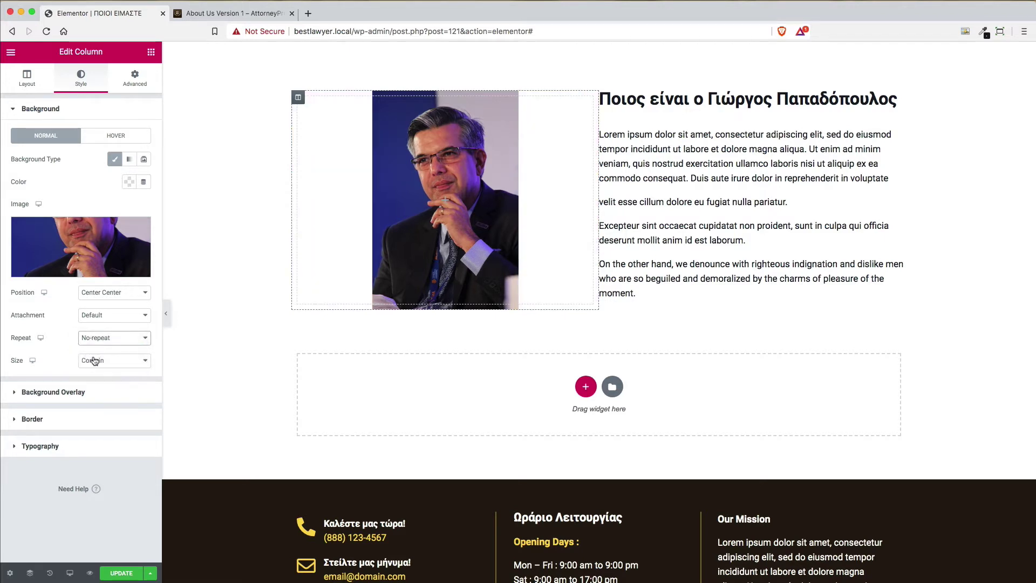
pyautogui.click(94, 360)
pyautogui.click(92, 352)
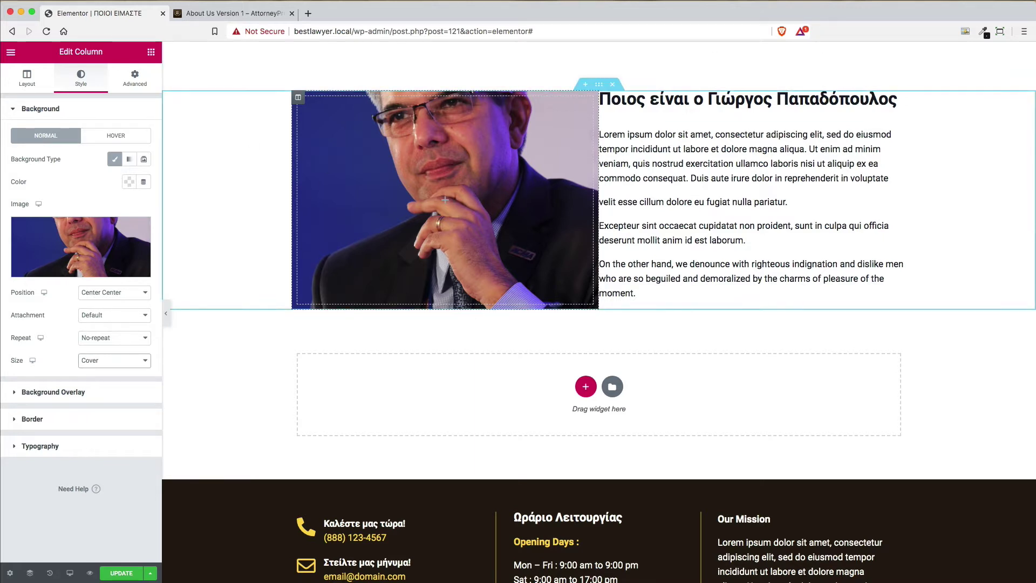
# Anchor the background photo at Center Right so the face and hand show
pyautogui.click(899, 3)
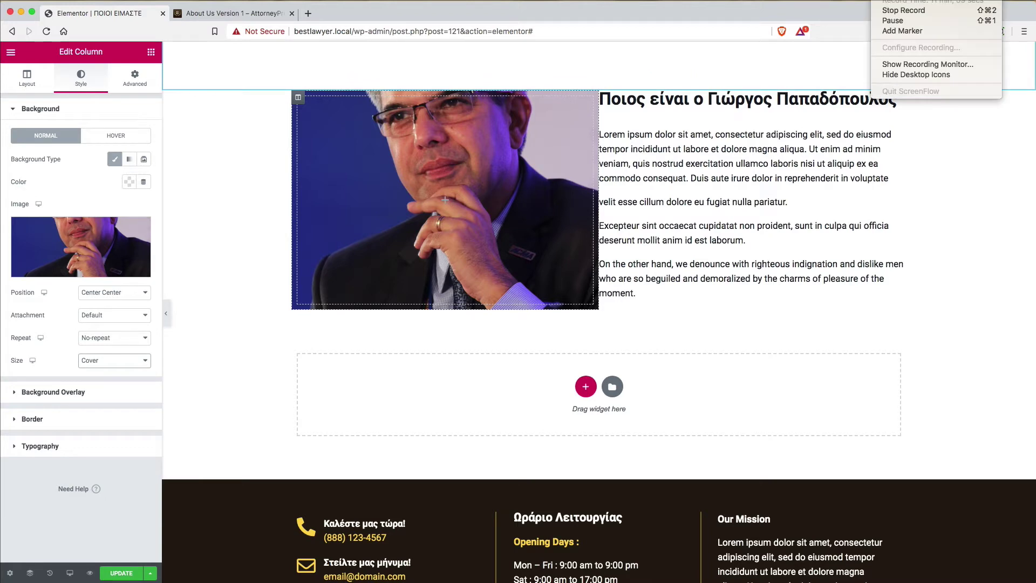
pyautogui.click(896, 23)
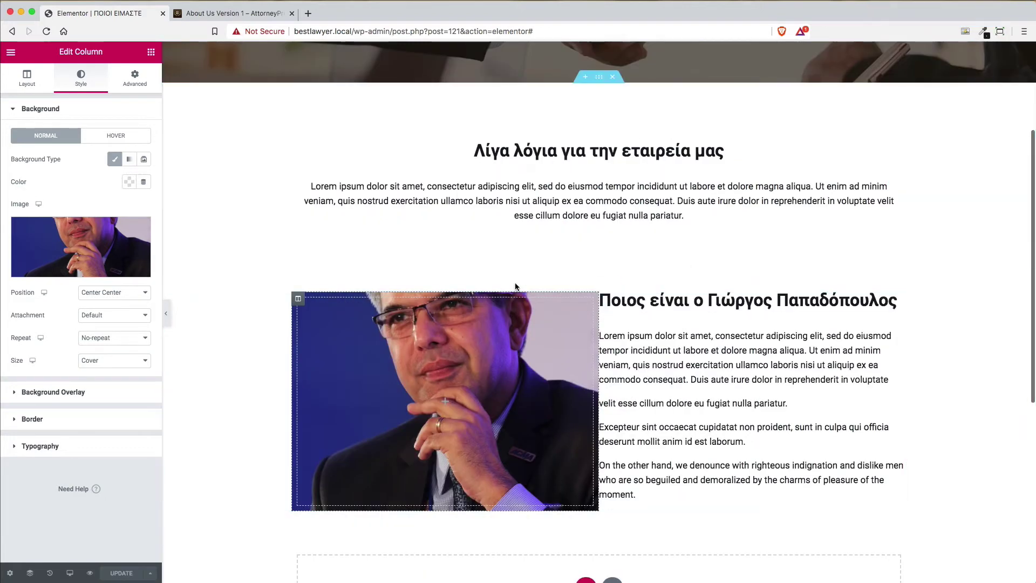
pyautogui.click(122, 296)
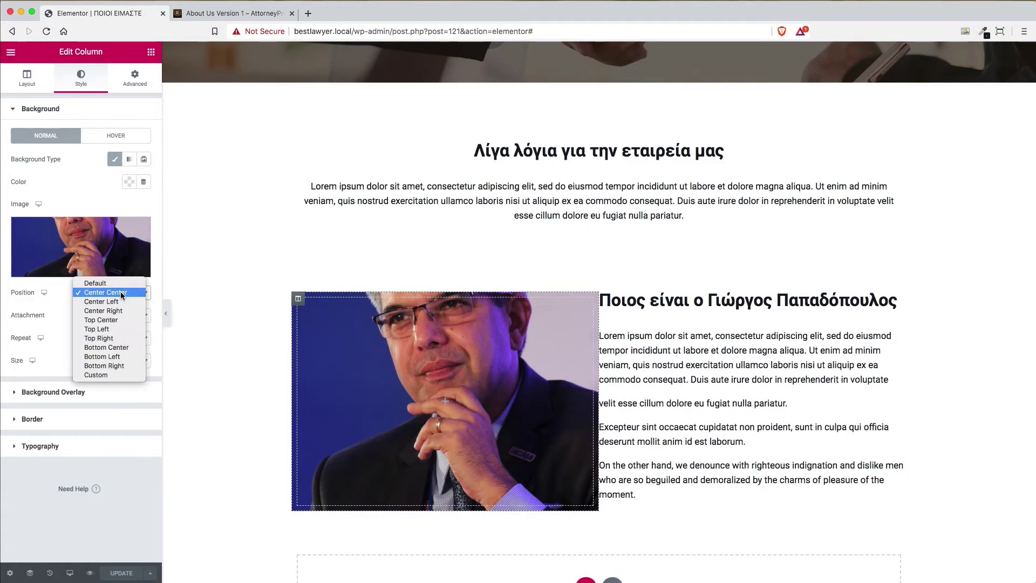
pyautogui.click(119, 322)
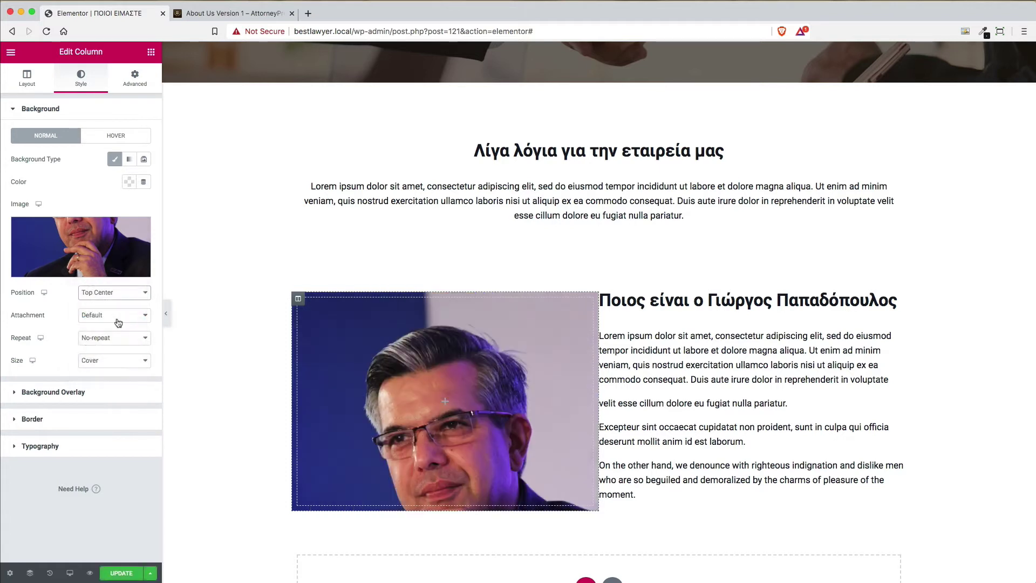
pyautogui.click(117, 292)
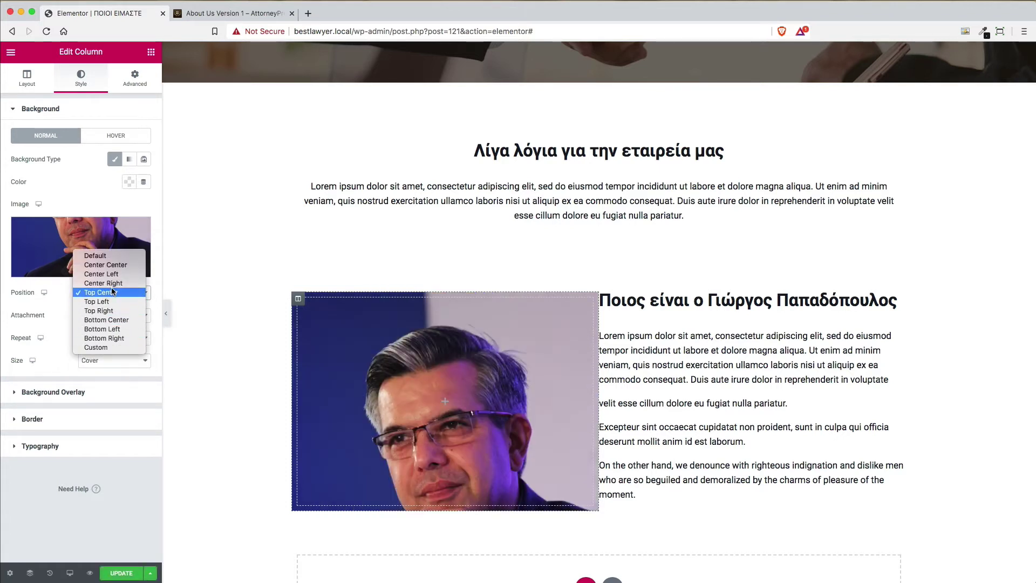
pyautogui.click(116, 283)
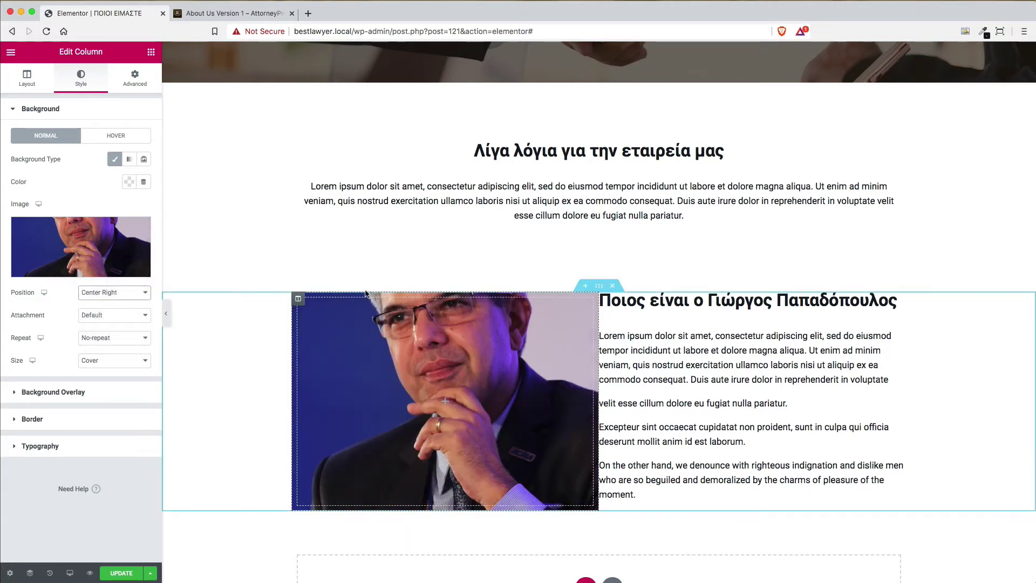
# Unlink the photo column's padding, try 50, then set it back to 0 on every side
pyautogui.click(135, 80)
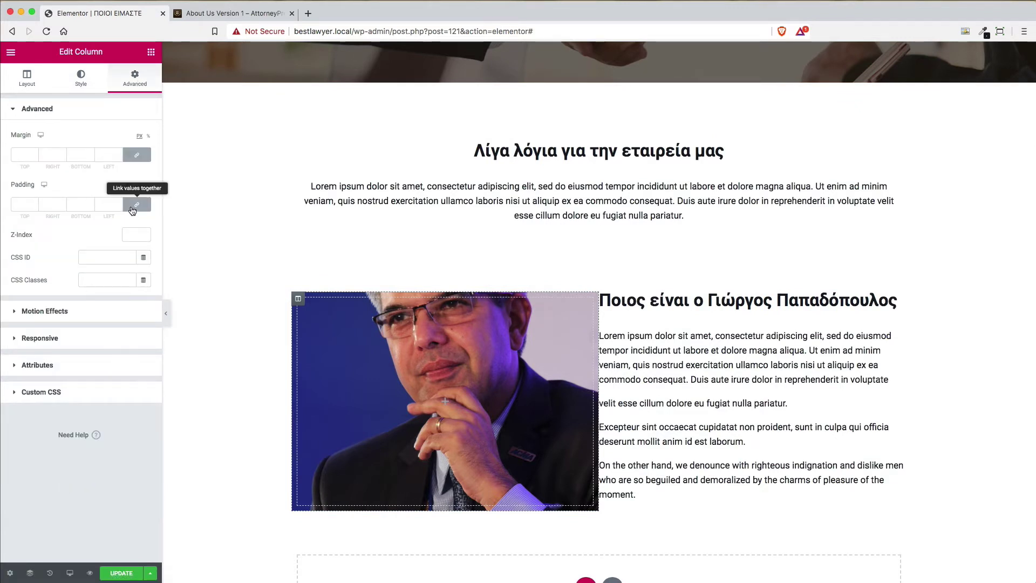
pyautogui.click(19, 206)
pyautogui.click(137, 204)
pyautogui.click(12, 206)
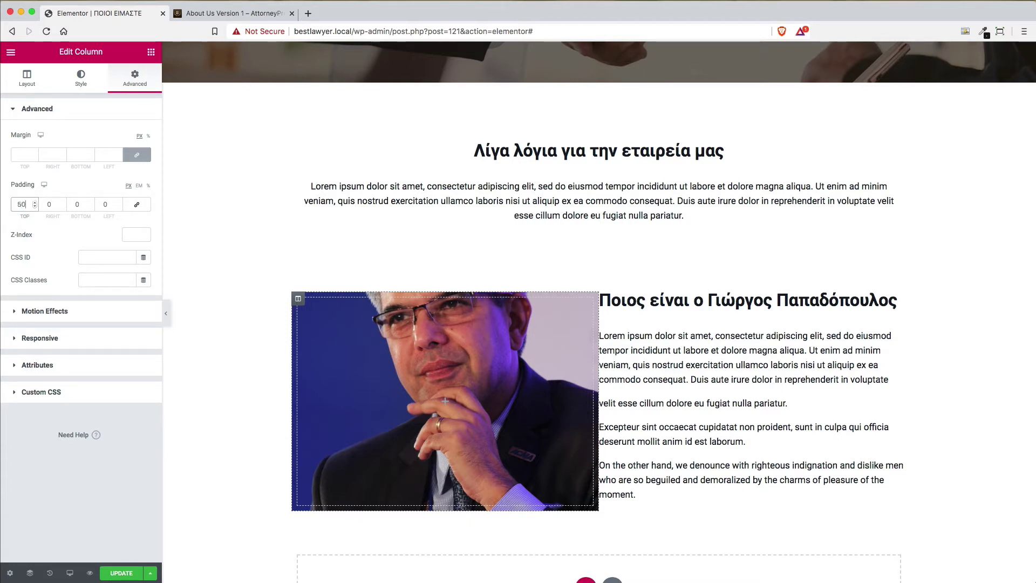
pyautogui.press('Tab')
pyautogui.press('Tab')
pyautogui.write('50')
pyautogui.press('Tab')
pyautogui.click(26, 204)
pyautogui.press('Tab')
pyautogui.press('Tab')
pyautogui.write('0')
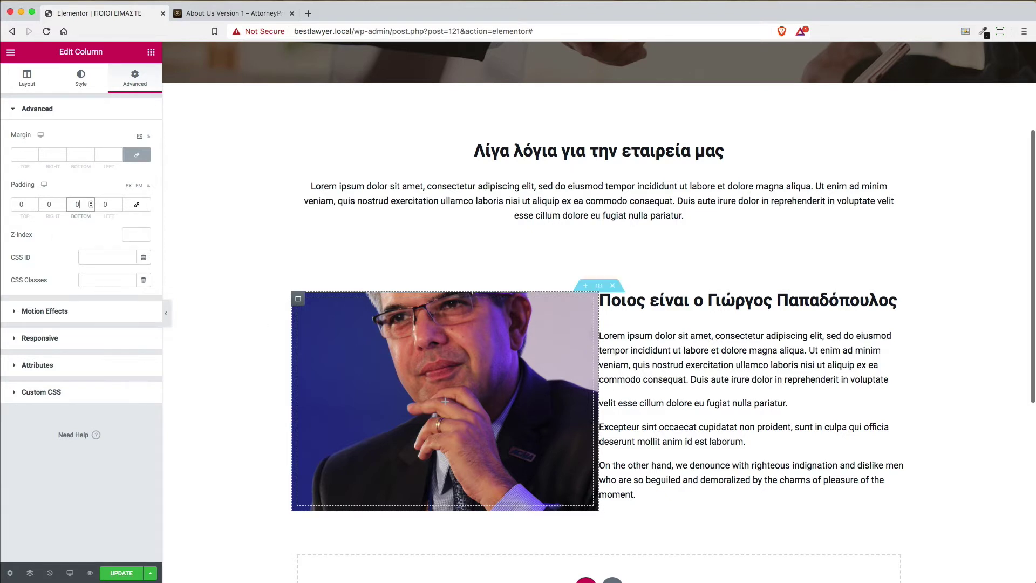
pyautogui.click(150, 53)
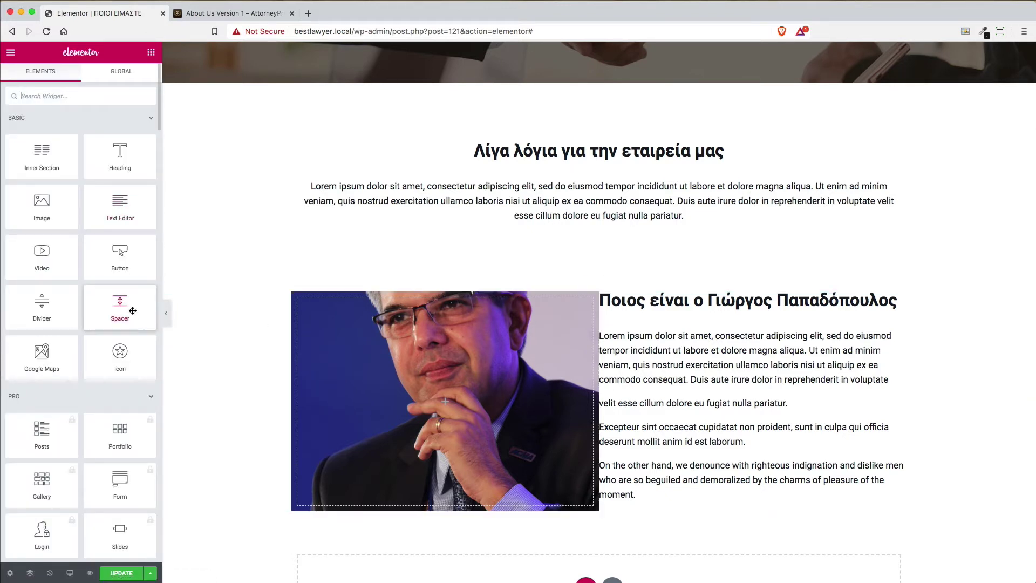
# Add a Spacer to the photo column and adjust its height to about 212 px
pyautogui.moveTo(116, 308); pyautogui.dragTo(433, 396)
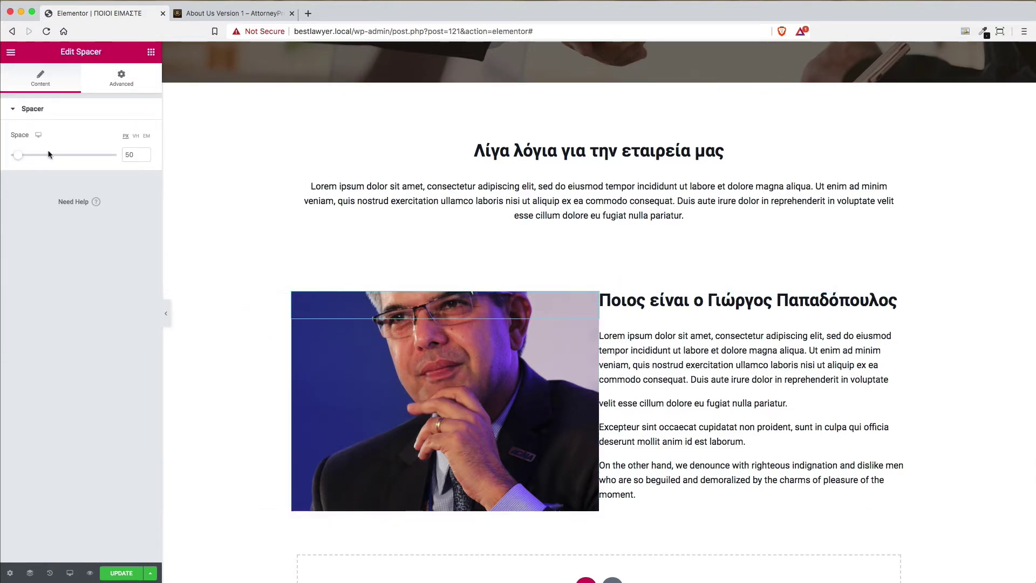
pyautogui.moveTo(22, 157); pyautogui.dragTo(46, 157)
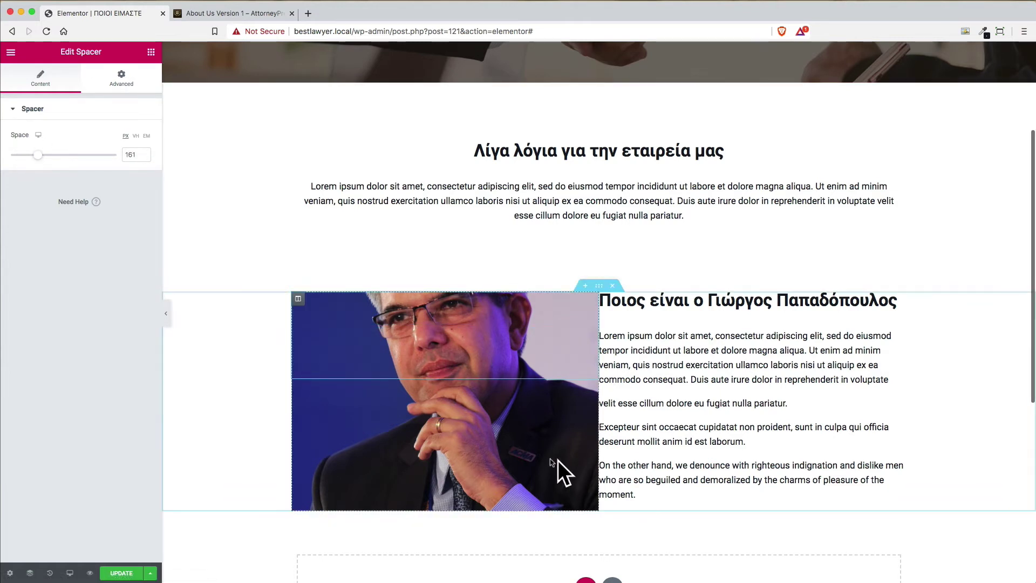
pyautogui.scroll(-3, 522, 400)
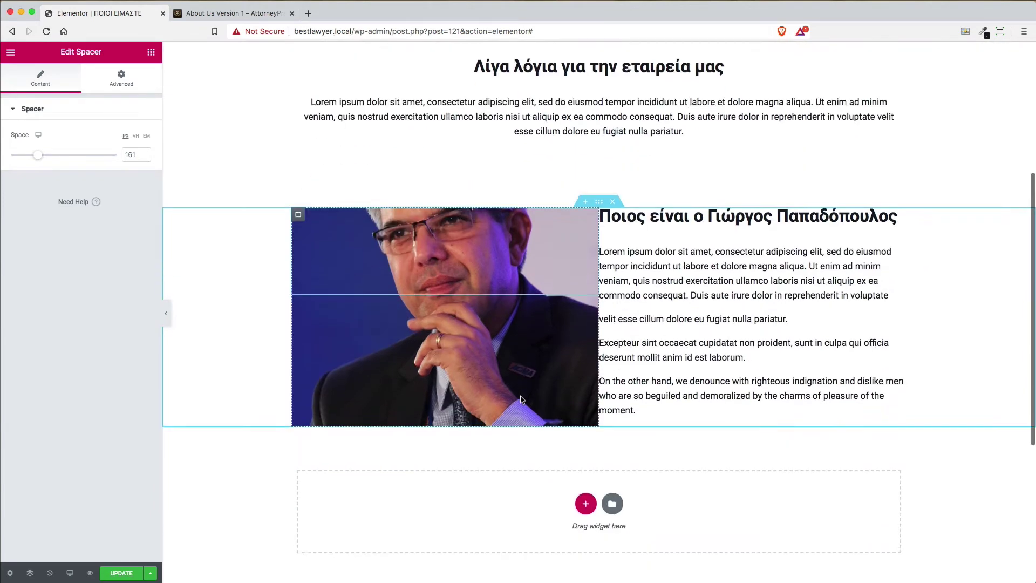
pyautogui.scroll(2, 522, 400)
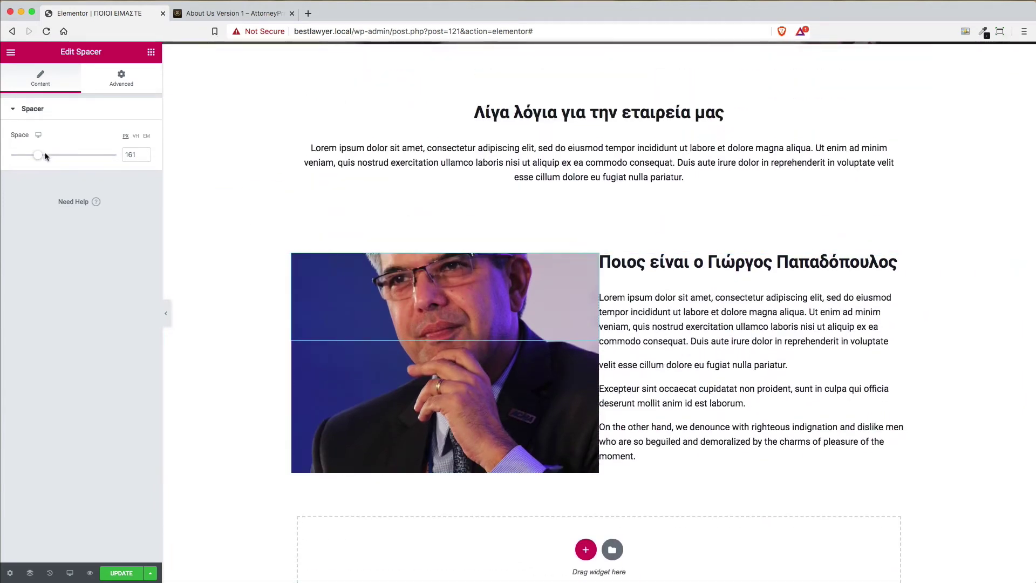
pyautogui.moveTo(40, 157)
pyautogui.mouseDown()
pyautogui.moveTo(71, 158)
pyautogui.moveTo(49, 156)
pyautogui.mouseUp()
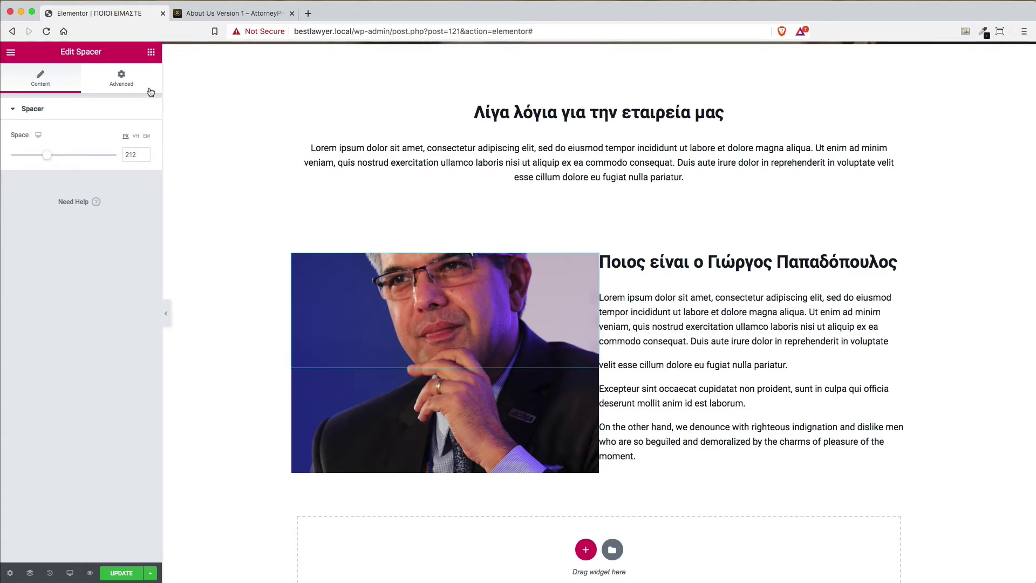
# Delete the spacer from the photo column through its context menu
pyautogui.click(151, 57)
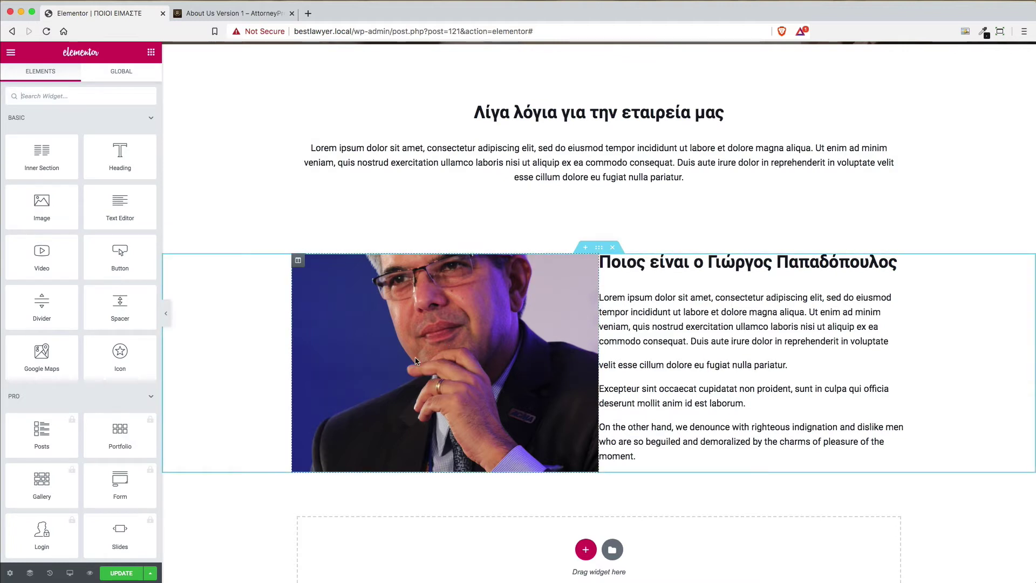
pyautogui.click(414, 377)
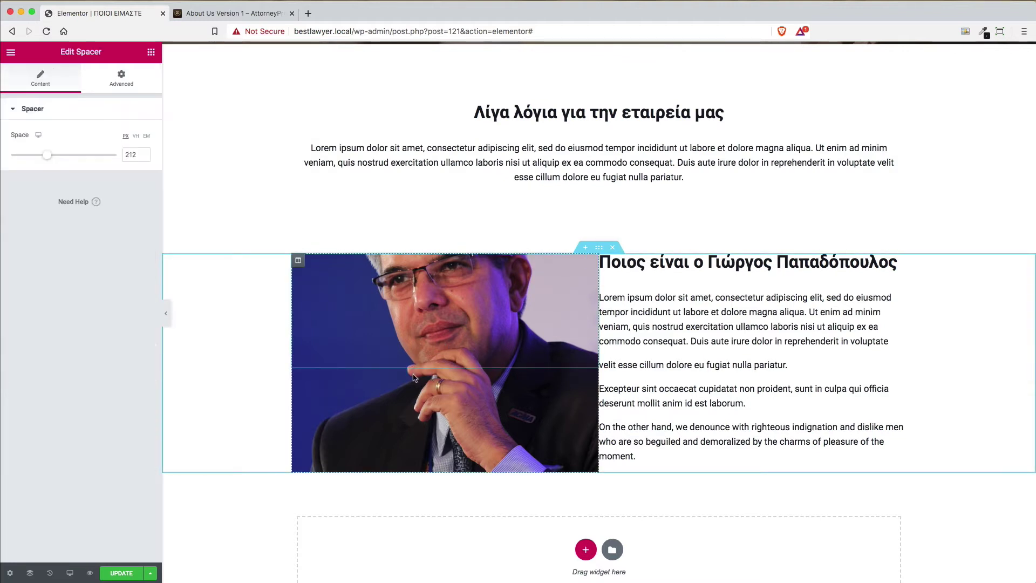
pyautogui.rightClick(427, 417)
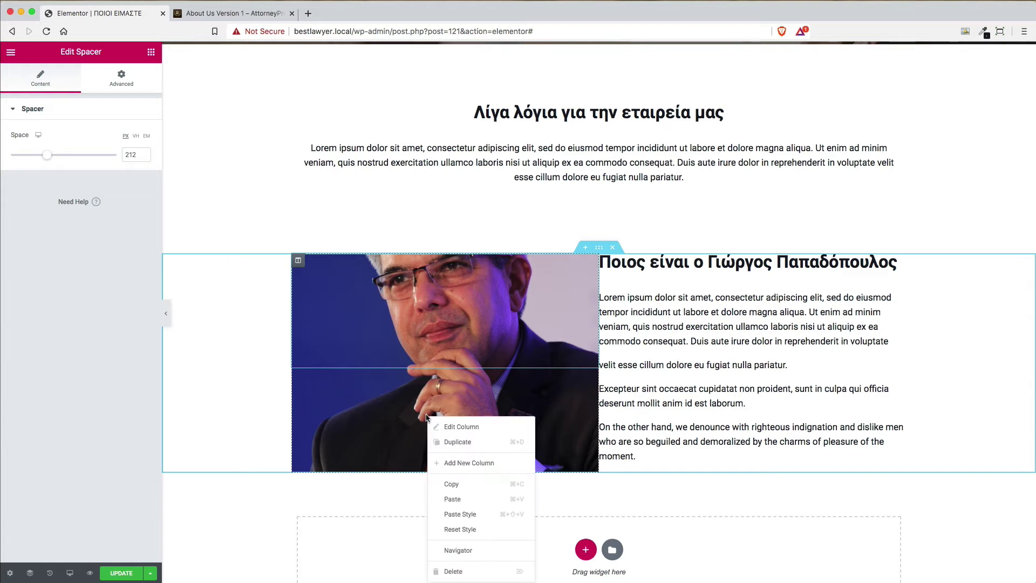
pyautogui.rightClick(489, 358)
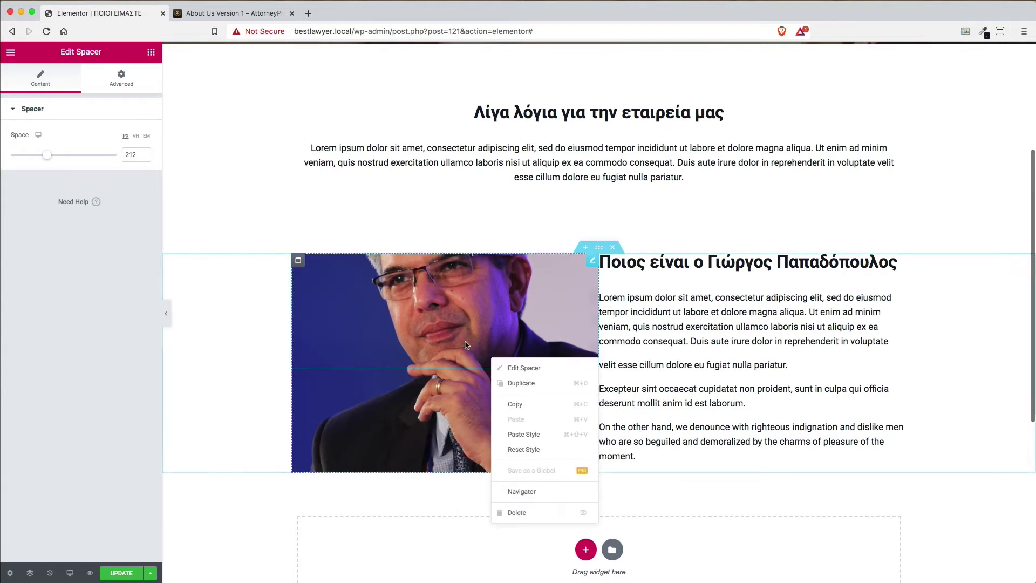
pyautogui.click(528, 513)
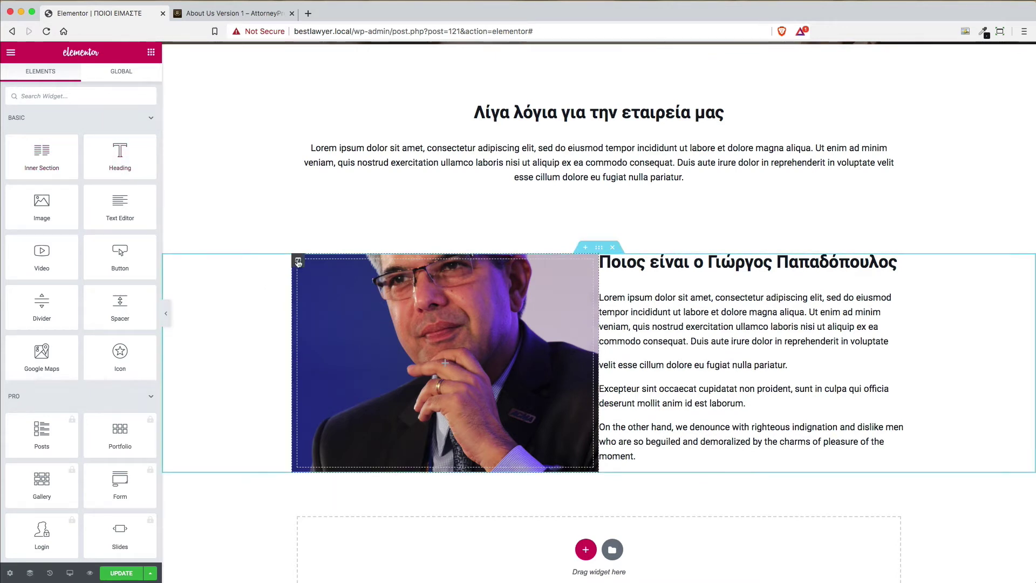
pyautogui.click(298, 263)
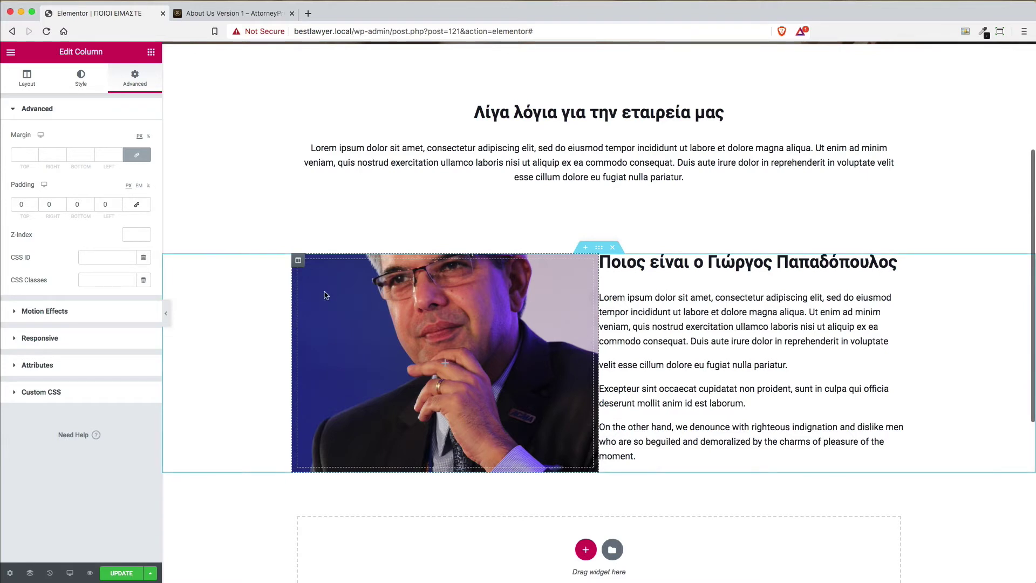
# Clear the lawyer's portrait background image from the left column and show the widget list
pyautogui.rightClick(299, 262)
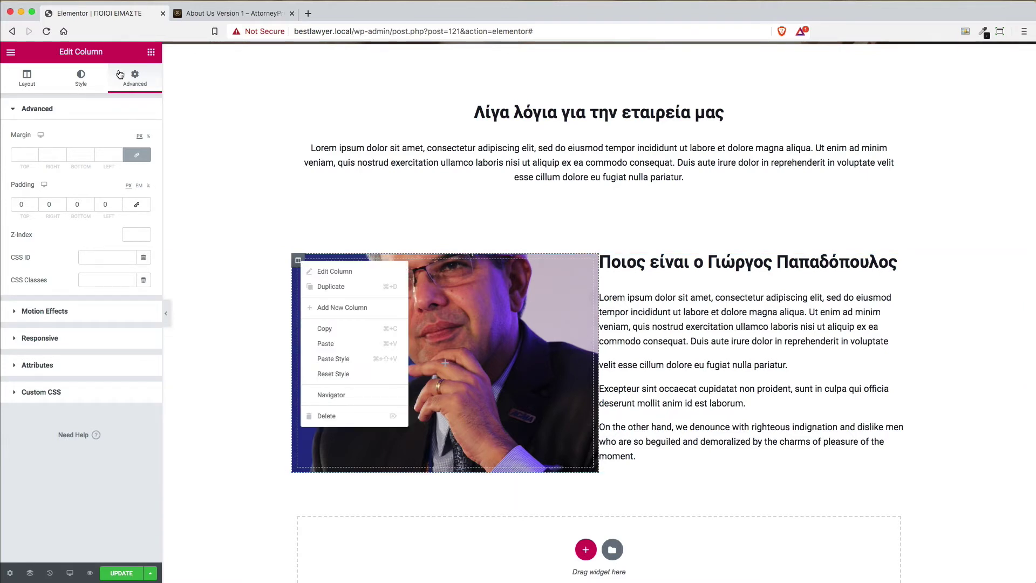
pyautogui.click(25, 79)
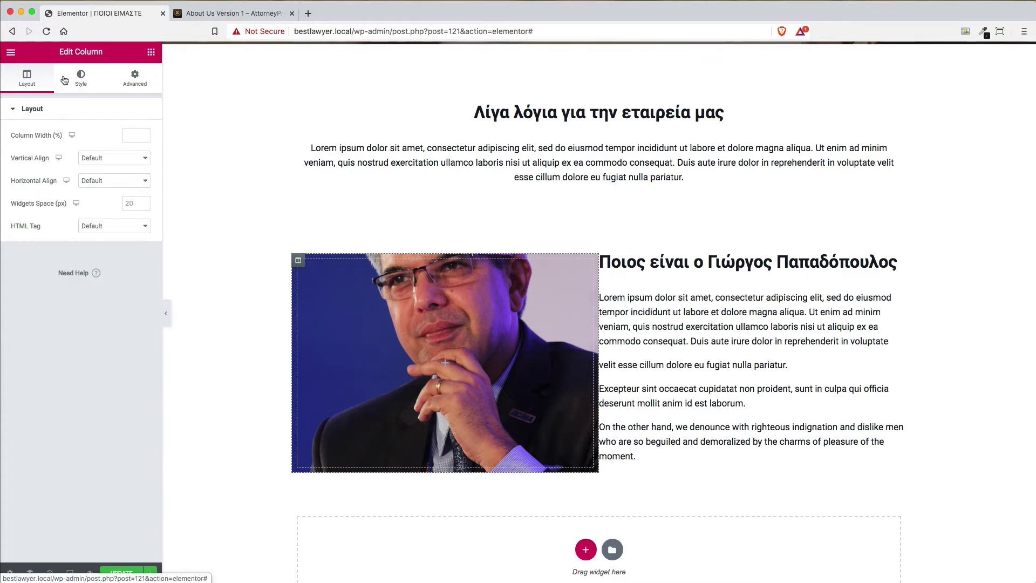
pyautogui.click(82, 81)
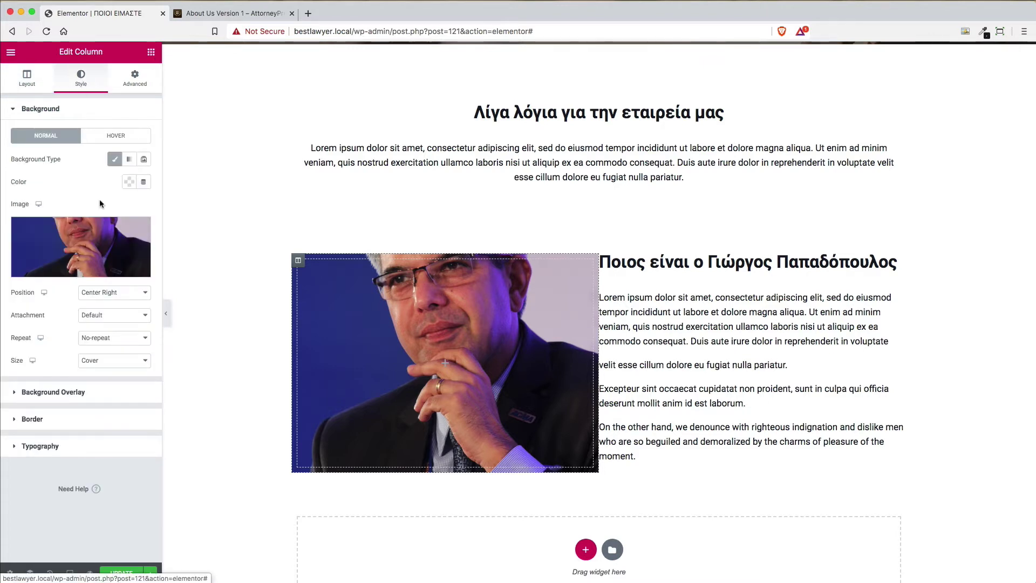
pyautogui.click(142, 226)
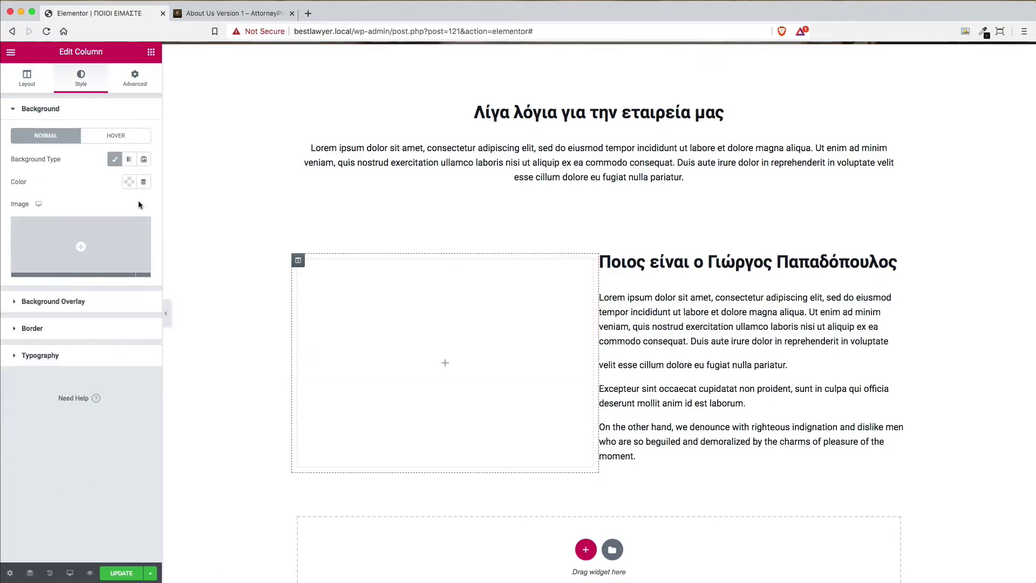
pyautogui.click(151, 52)
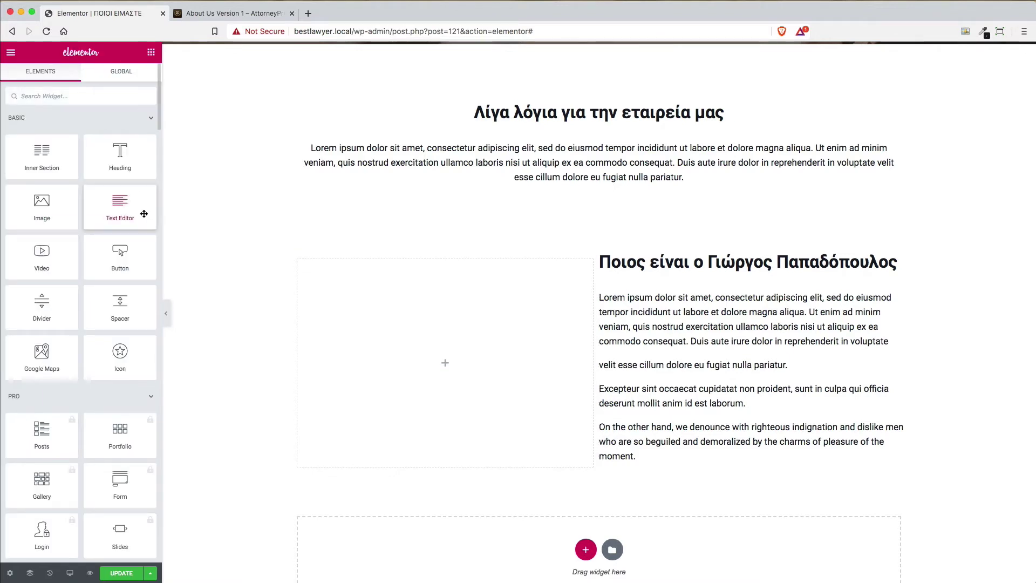
# Drop an Image widget into the empty left column showing the press-conference portrait at Large 1024×1024
pyautogui.moveTo(43, 207); pyautogui.dragTo(421, 342)
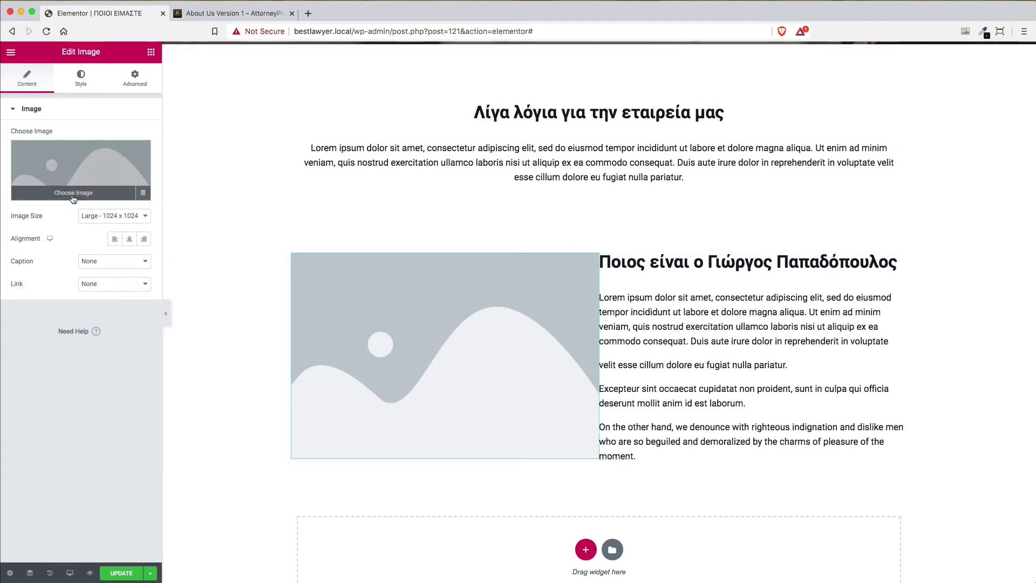
pyautogui.click(81, 178)
pyautogui.scroll(-5, 851, 481)
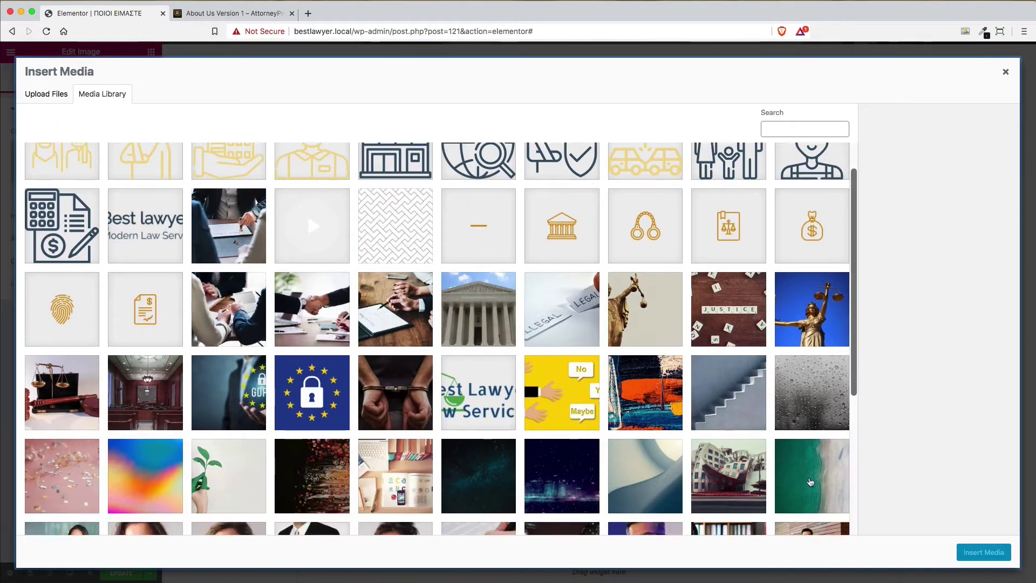
pyautogui.click(647, 341)
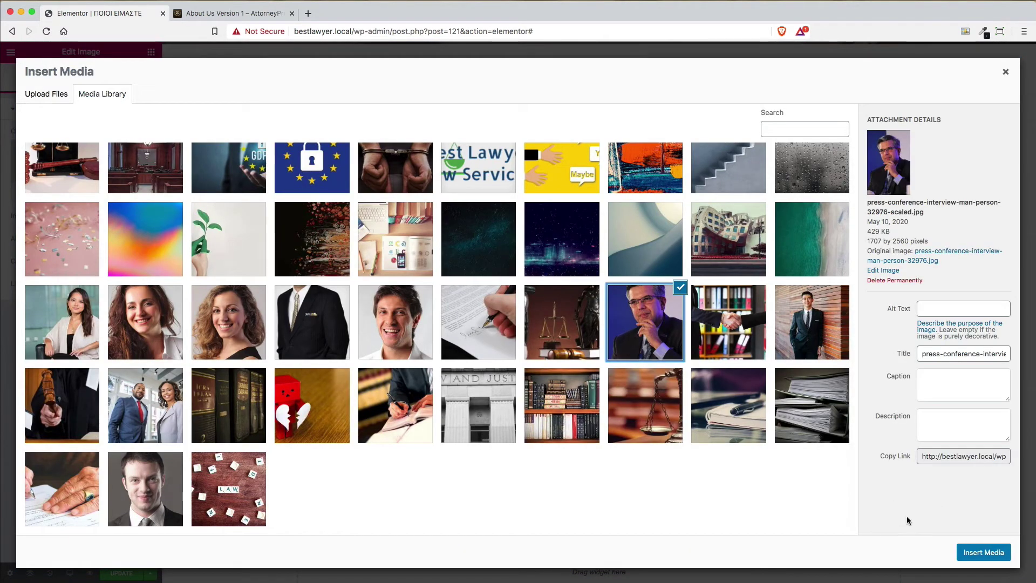
pyautogui.click(988, 551)
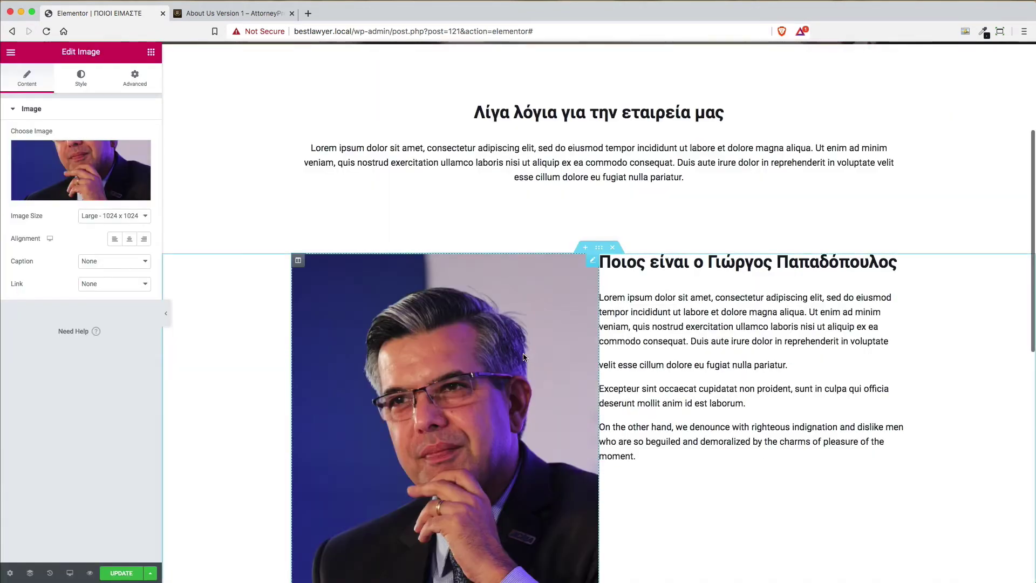
pyautogui.scroll(-4, 632, 363)
pyautogui.scroll(2, 632, 361)
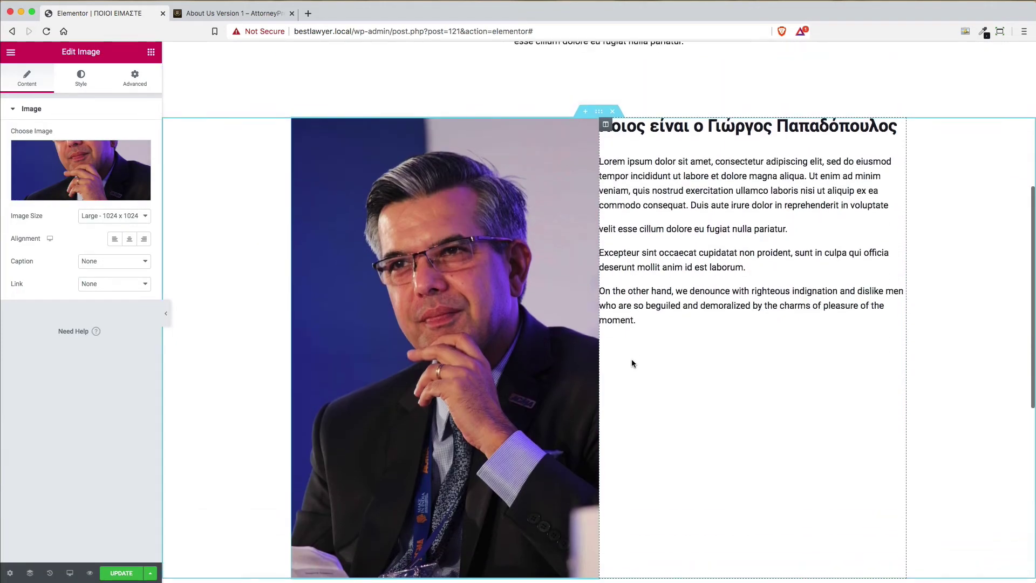
pyautogui.scroll(-2, 633, 363)
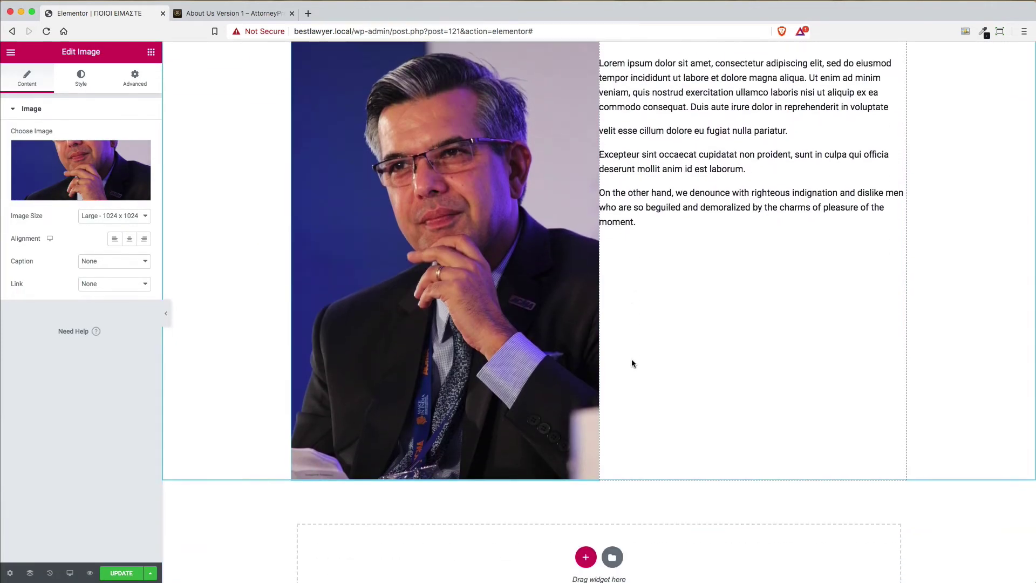
pyautogui.scroll(1, 633, 362)
pyautogui.scroll(1, 633, 362)
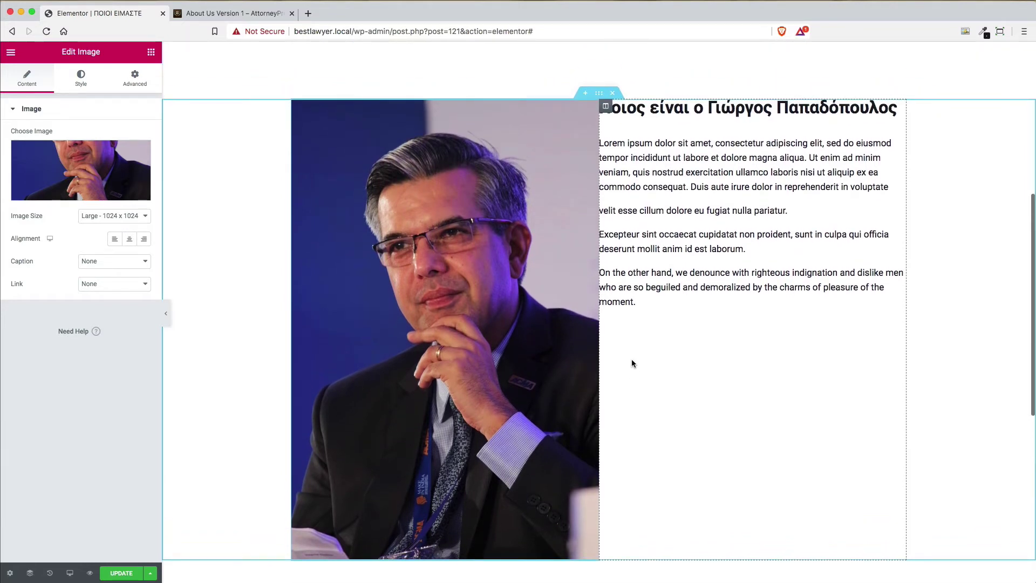
pyautogui.scroll(-1, 632, 363)
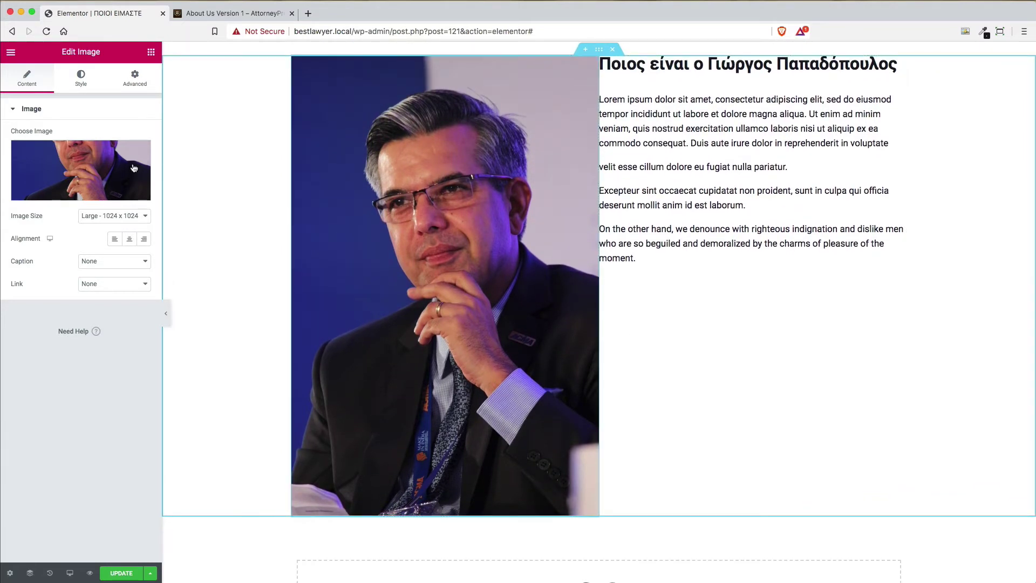
pyautogui.moveTo(120, 184)
pyautogui.scroll(1, 698, 238)
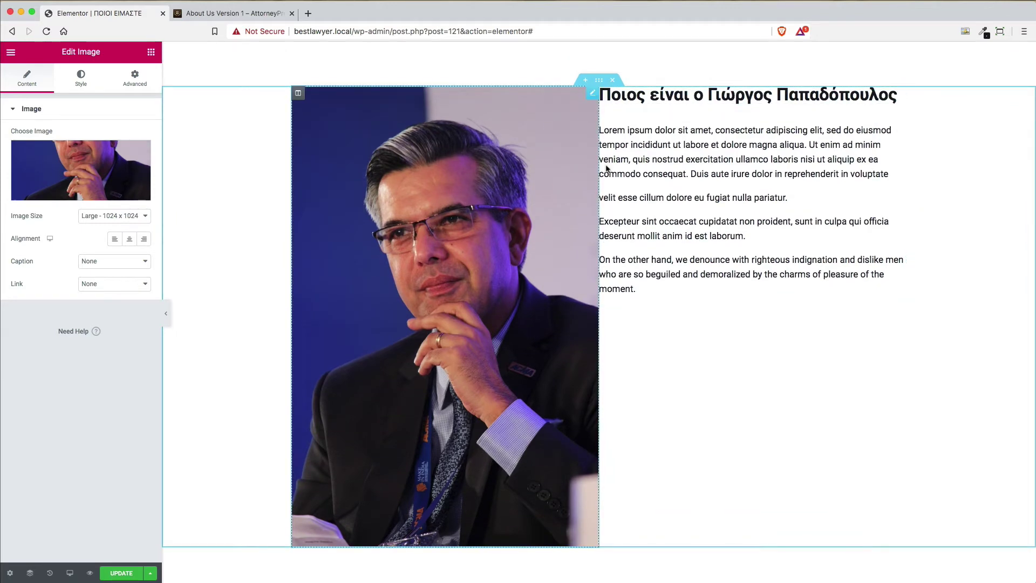
# Set the photo-and-bio section's Vertical Align to Middle
pyautogui.click(605, 95)
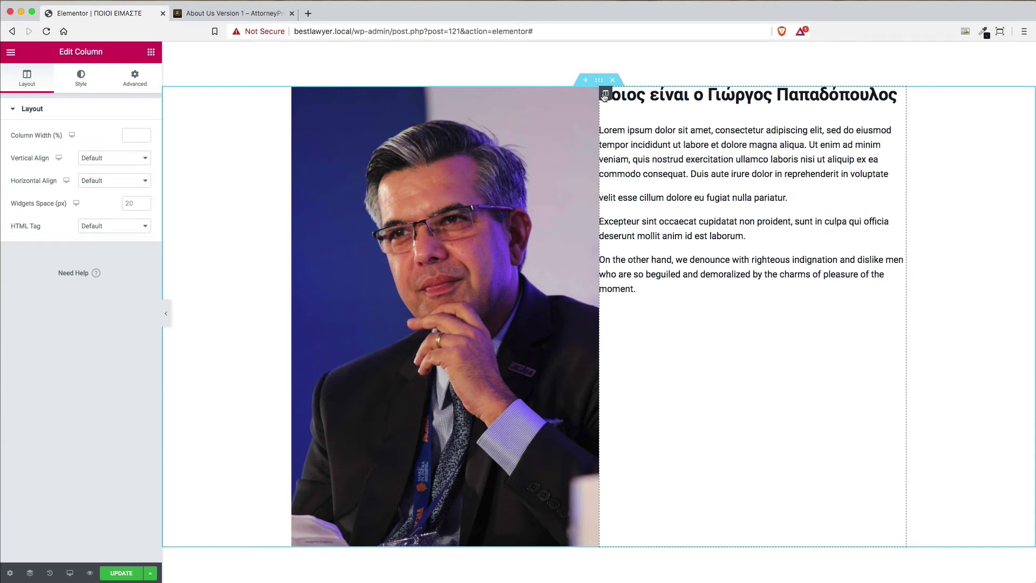
pyautogui.click(136, 81)
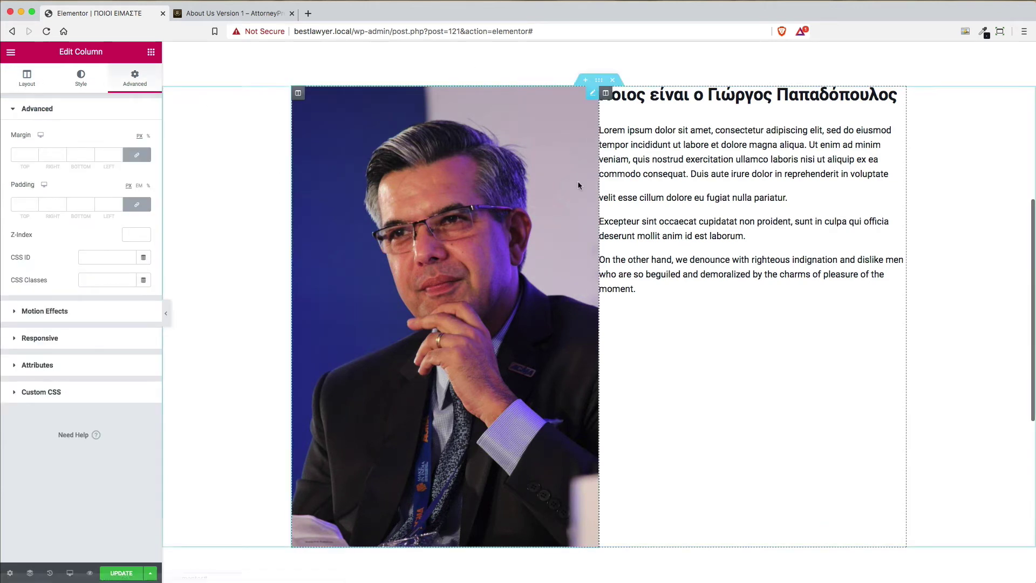
pyautogui.scroll(3, 580, 184)
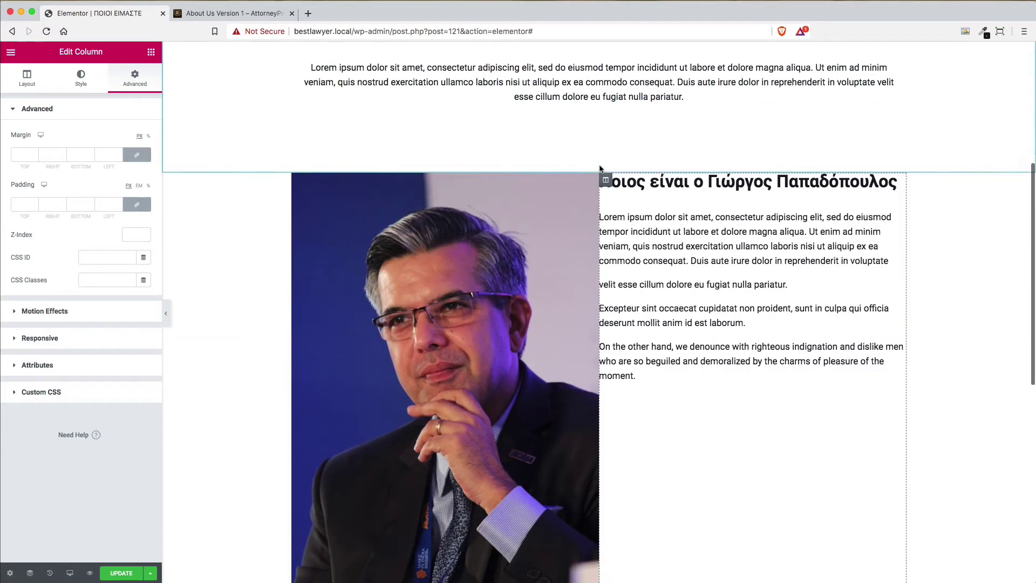
pyautogui.click(599, 168)
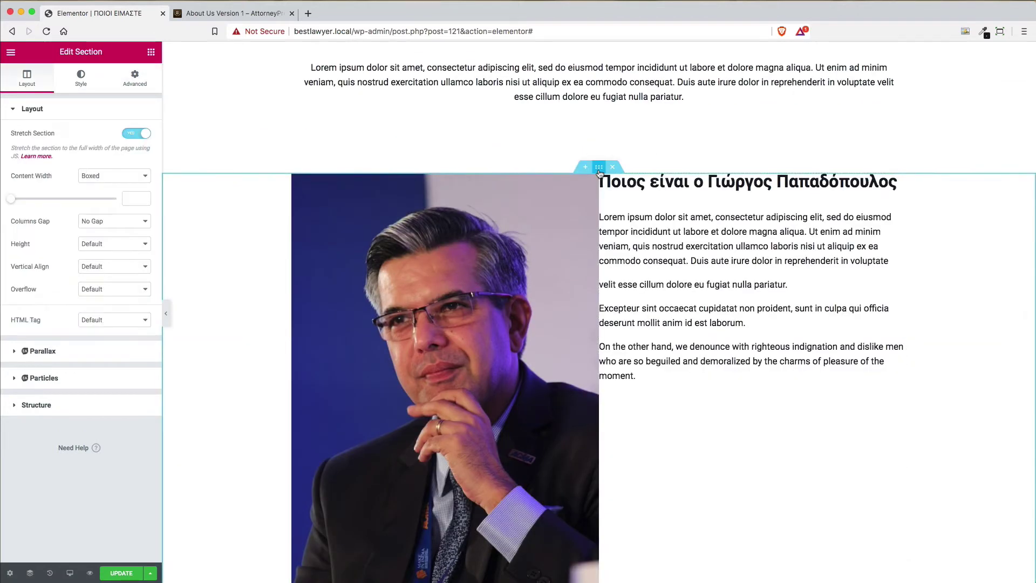
pyautogui.click(118, 267)
pyautogui.click(115, 285)
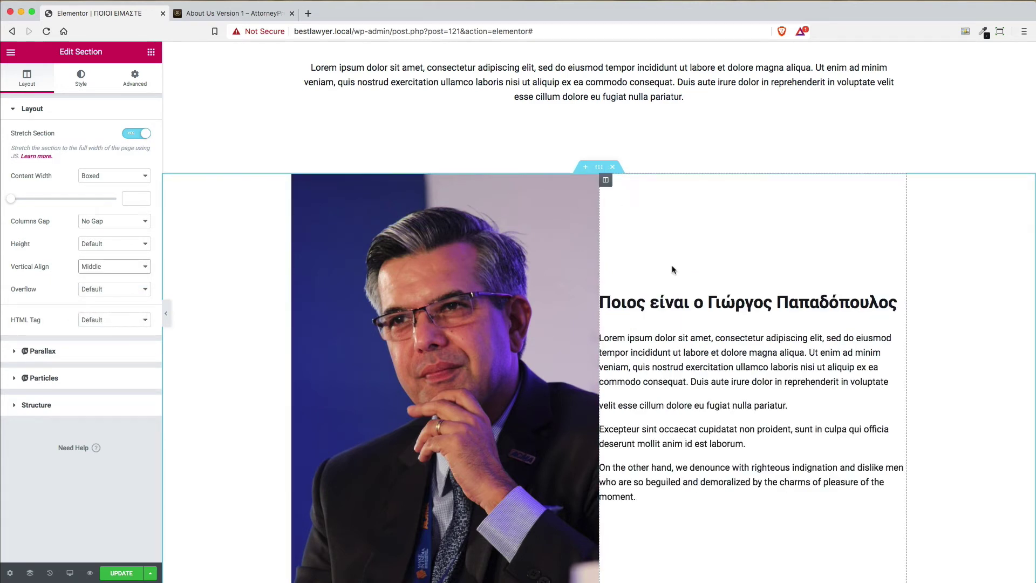
pyautogui.click(606, 180)
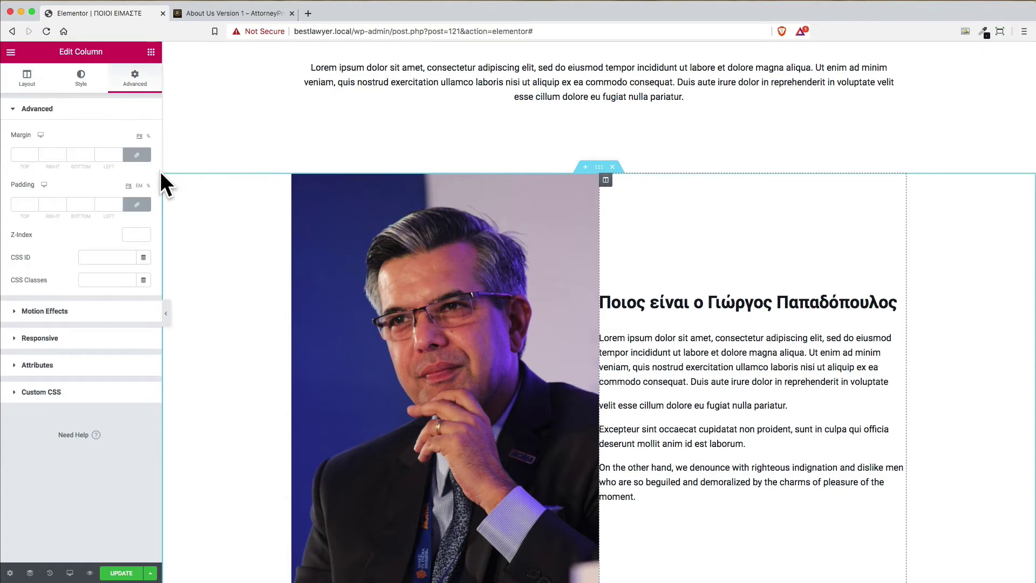
# Compare the edited page against the AttorneyPress demo page
pyautogui.click(238, 13)
pyautogui.scroll(-3, 784, 404)
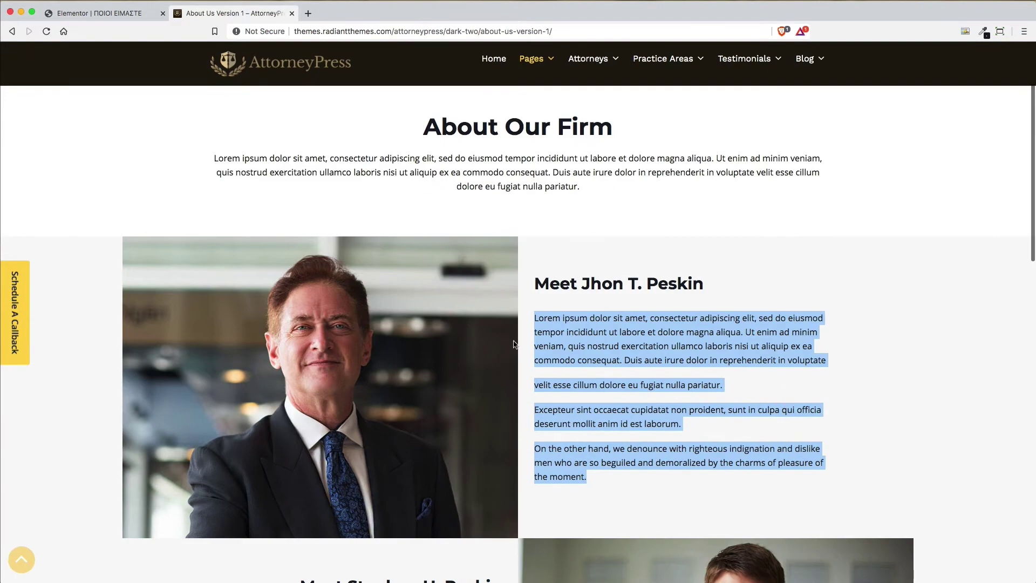
pyautogui.click(99, 13)
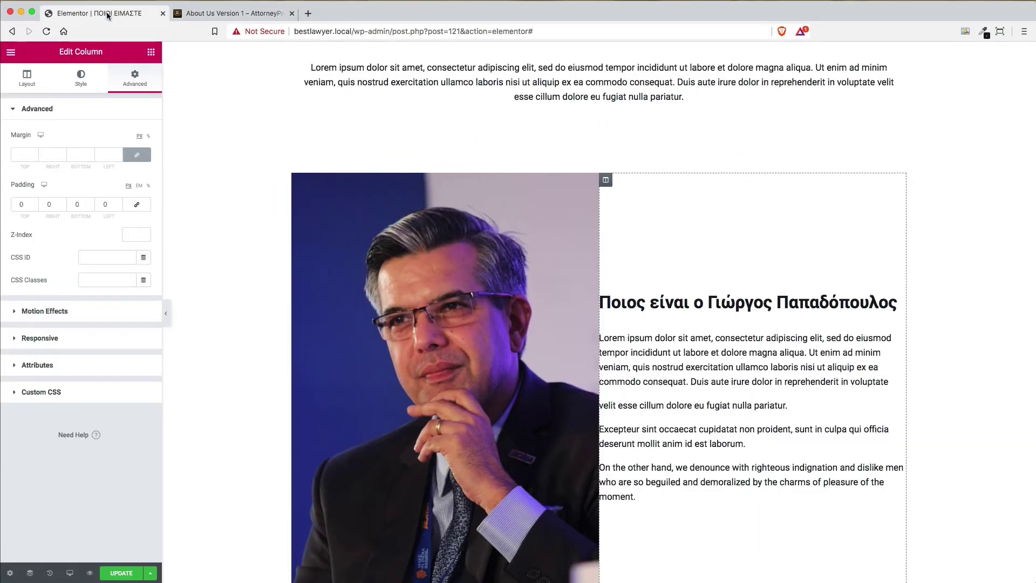
pyautogui.click(238, 13)
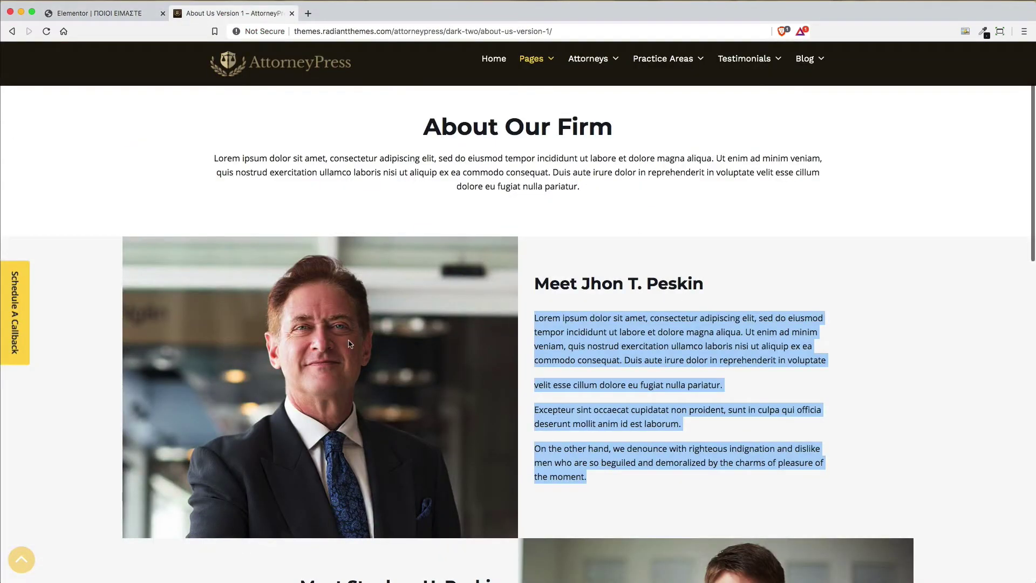
pyautogui.click(111, 14)
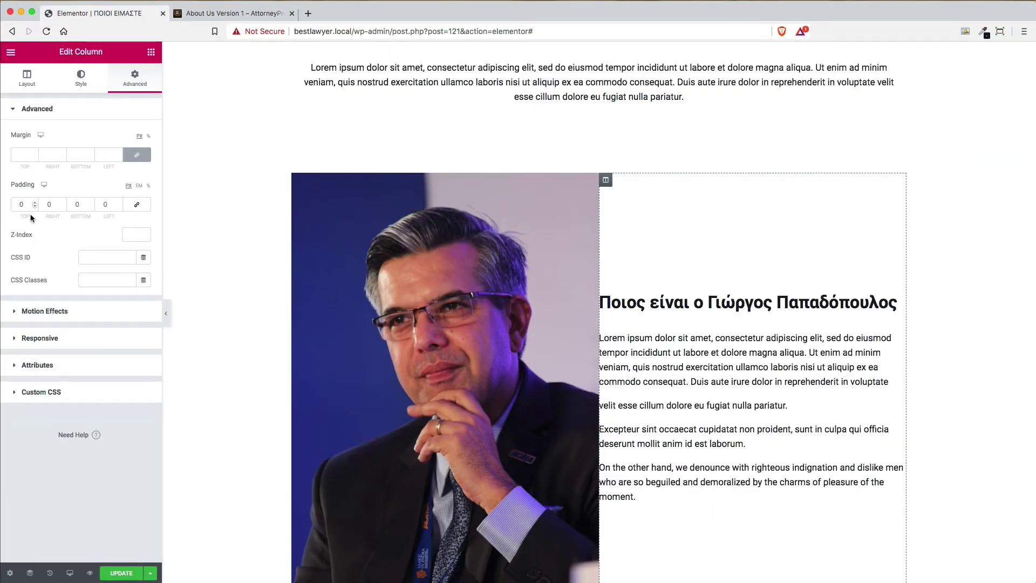
# Set the bio column's left and right padding to 40 px each
pyautogui.moveTo(28, 204); pyautogui.dragTo(3, 200)
pyautogui.moveTo(112, 204); pyautogui.dragTo(95, 204)
pyautogui.write('40')
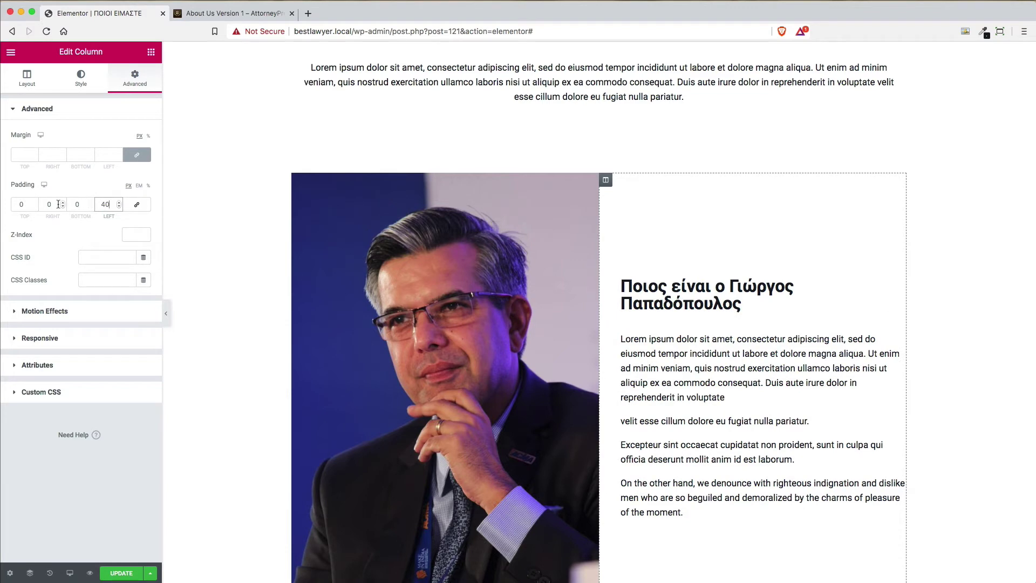
pyautogui.moveTo(58, 204); pyautogui.dragTo(30, 203)
pyautogui.write('40')
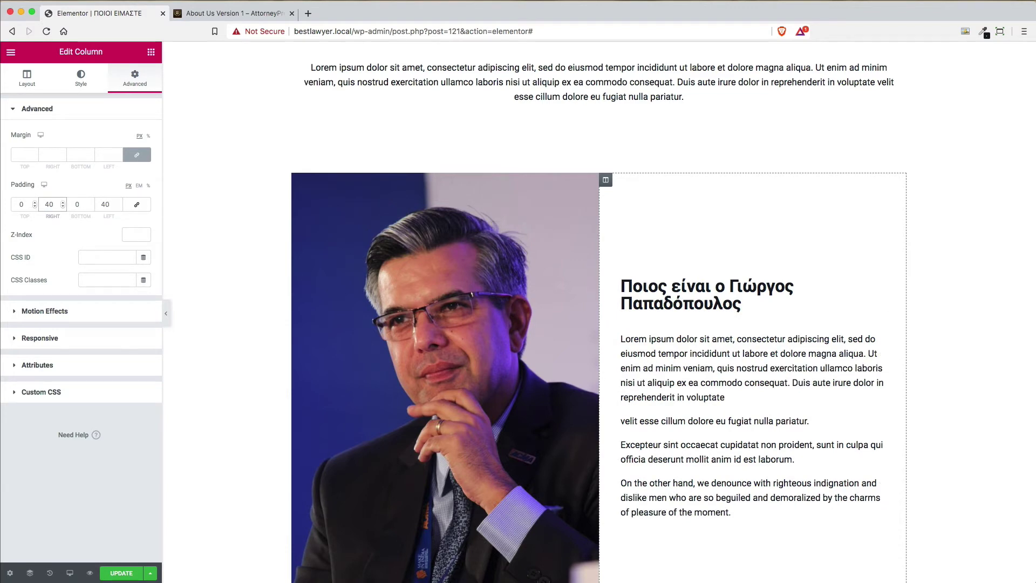
pyautogui.scroll(-5, 864, 332)
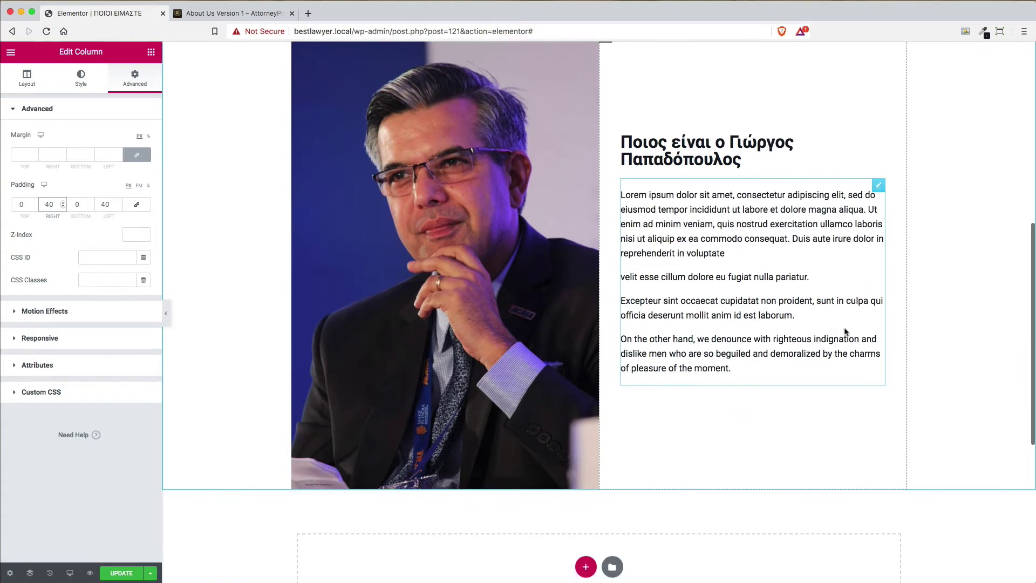
pyautogui.scroll(3, 844, 331)
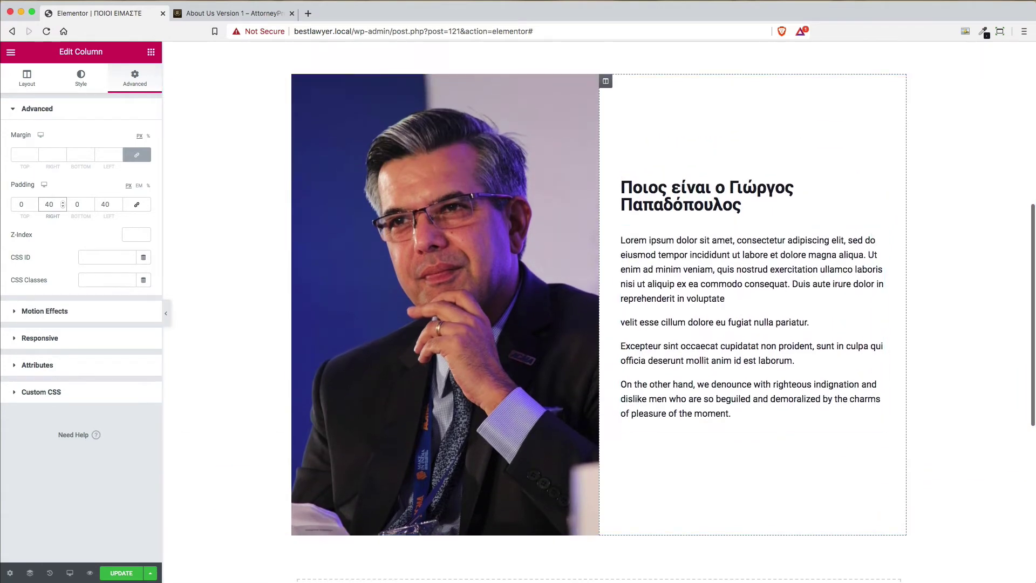
pyautogui.click(279, 15)
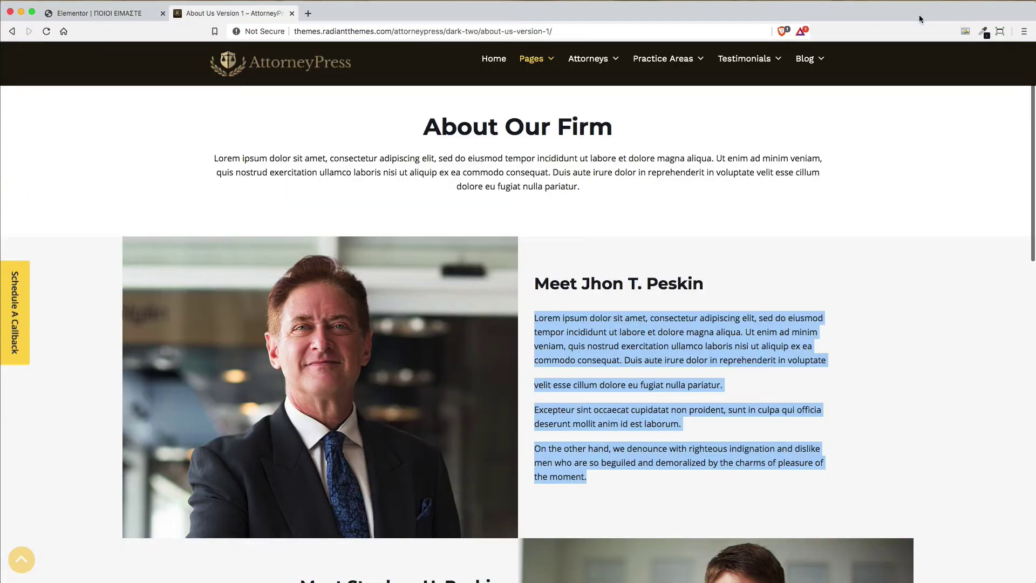
# Sample the demo bio block's grey background, #F8F8F8, with the colour-picker extension
pyautogui.click(983, 33)
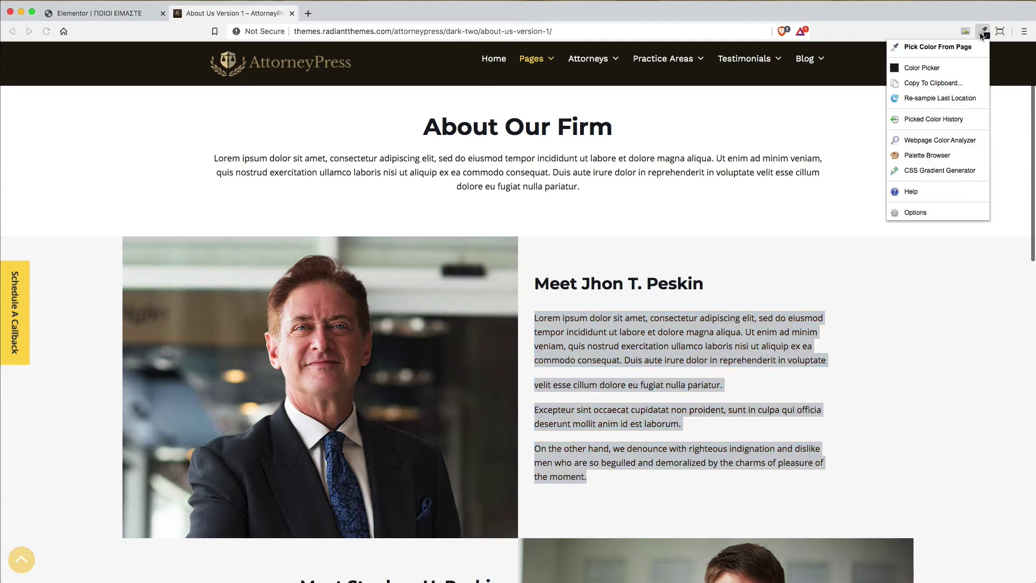
pyautogui.click(928, 47)
pyautogui.scroll(1, 930, 273)
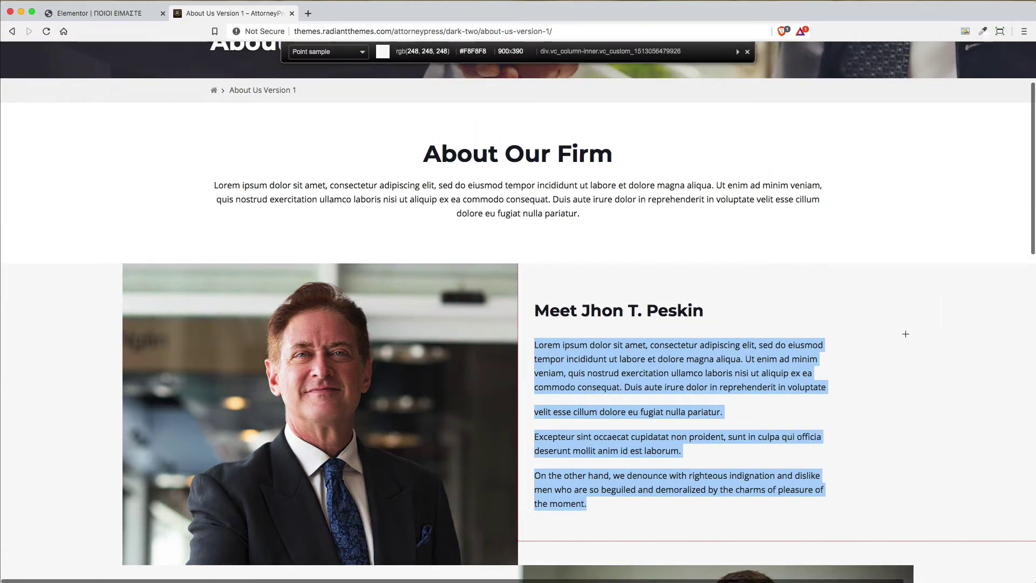
pyautogui.click(906, 334)
pyautogui.click(139, 14)
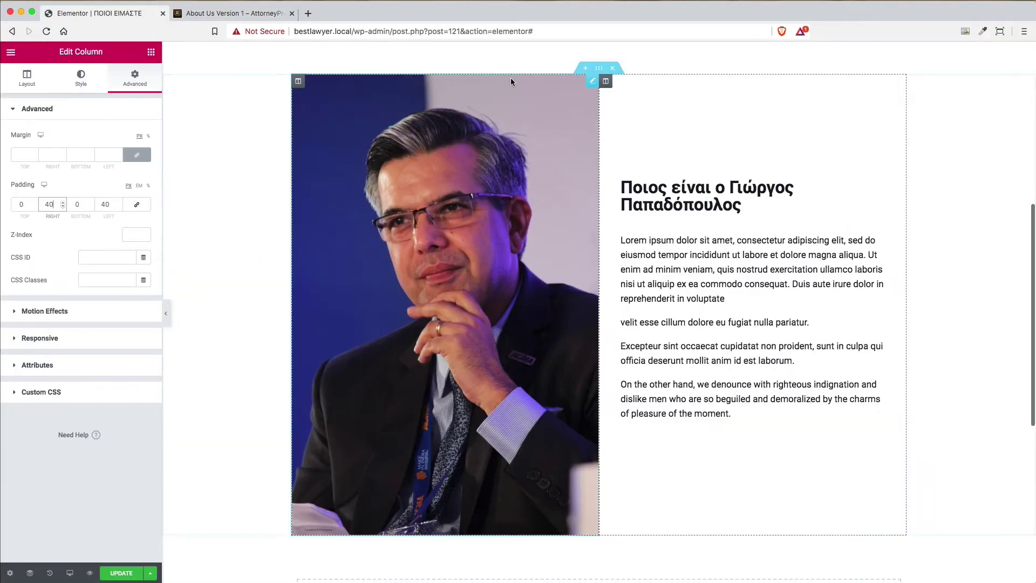
# Give the photo-and-bio section a classic #F8F8F8 background and add that grey to the palette
pyautogui.click(598, 73)
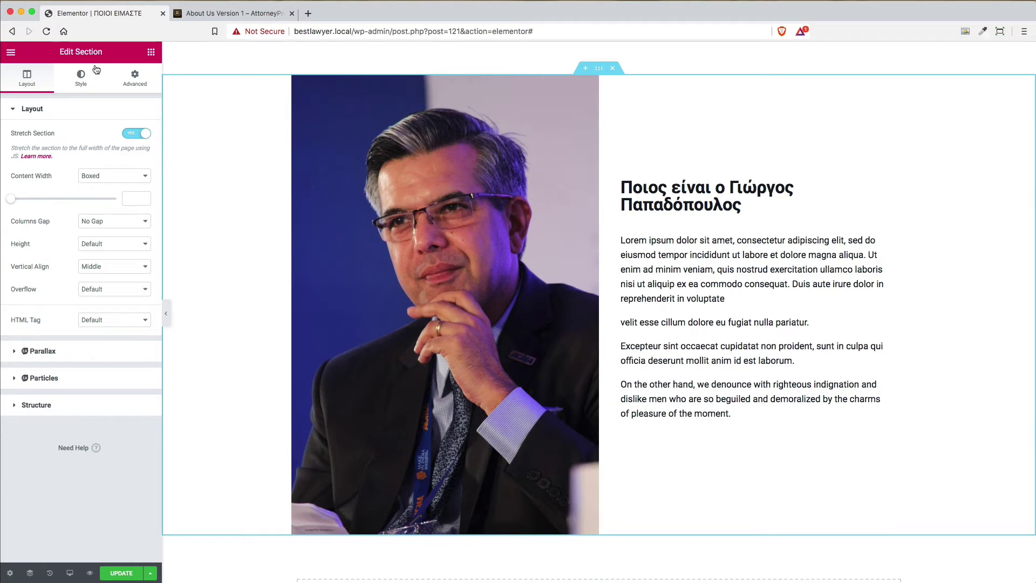
pyautogui.click(81, 81)
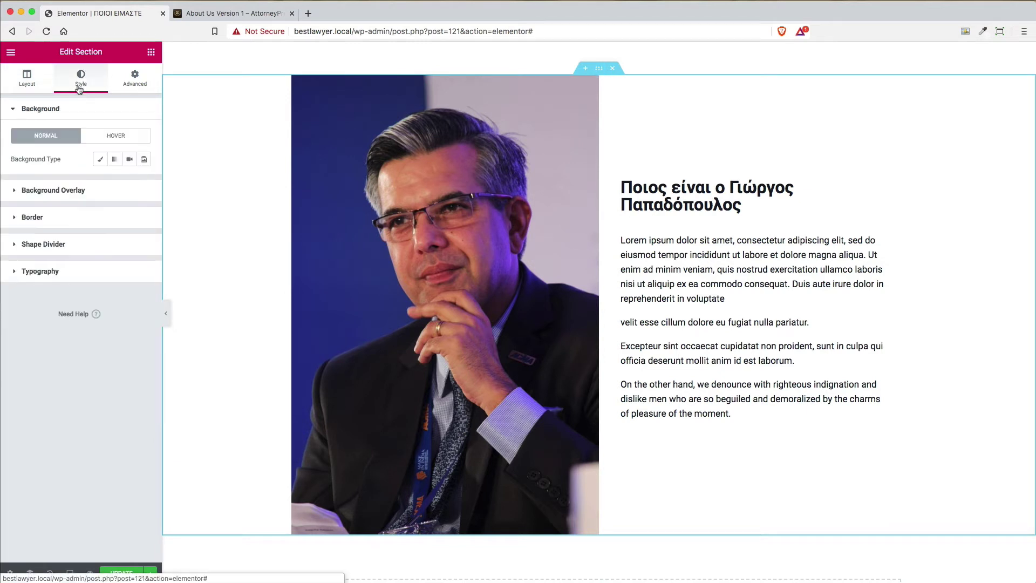
pyautogui.click(101, 159)
pyautogui.click(130, 182)
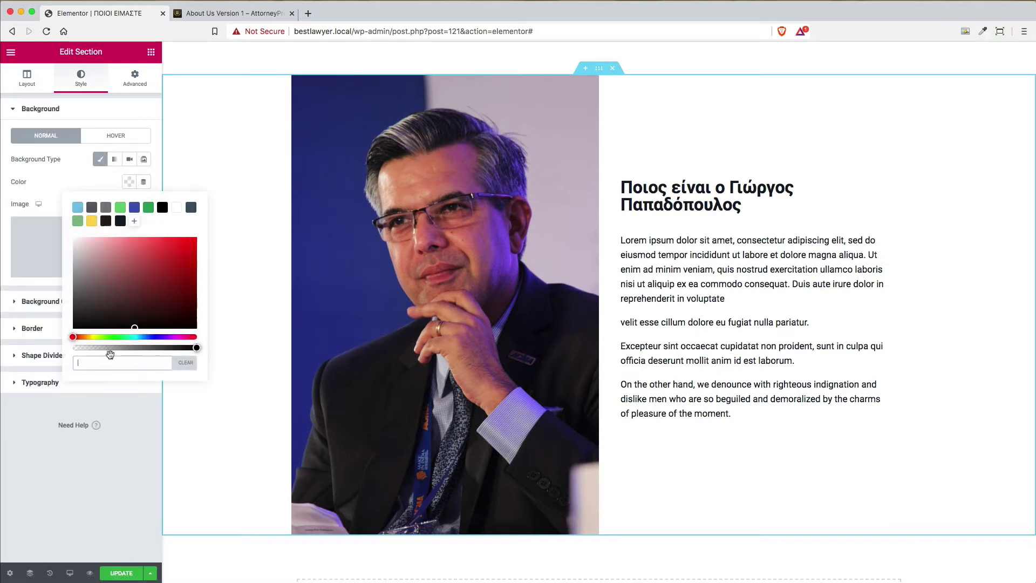
pyautogui.press('super+v')
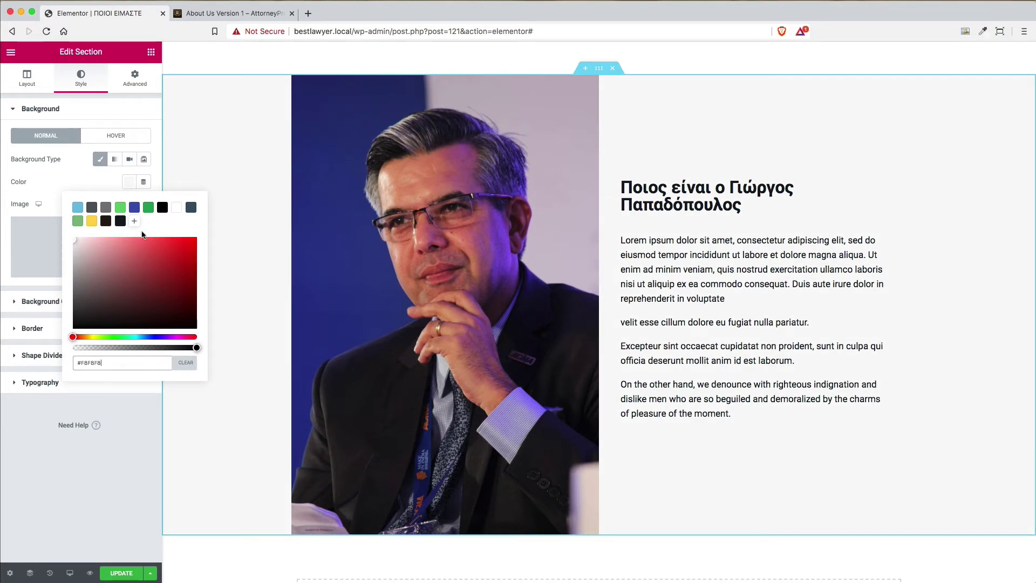
pyautogui.click(134, 221)
pyautogui.click(128, 183)
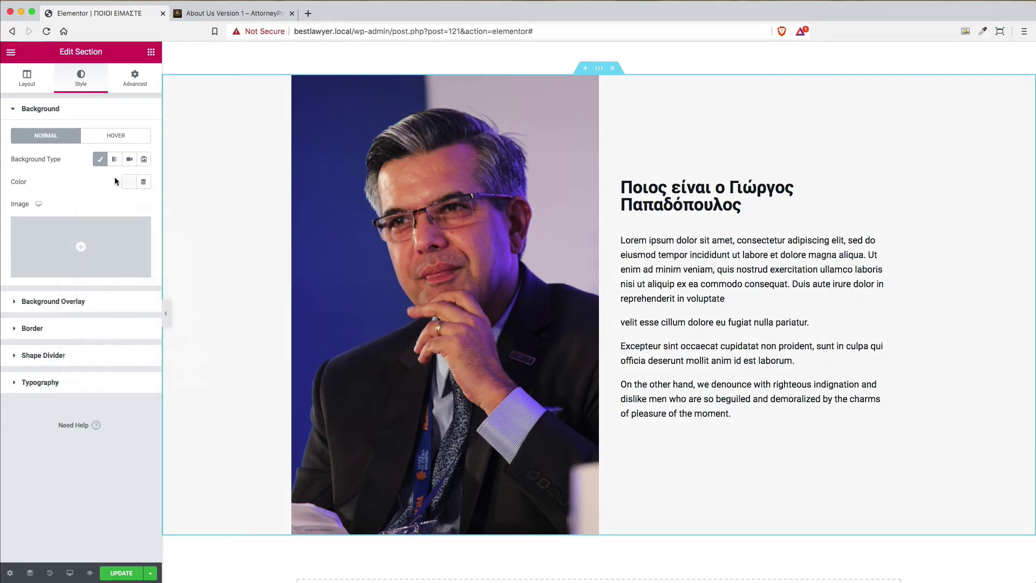
pyautogui.scroll(-3, 586, 270)
pyautogui.scroll(-3, 594, 289)
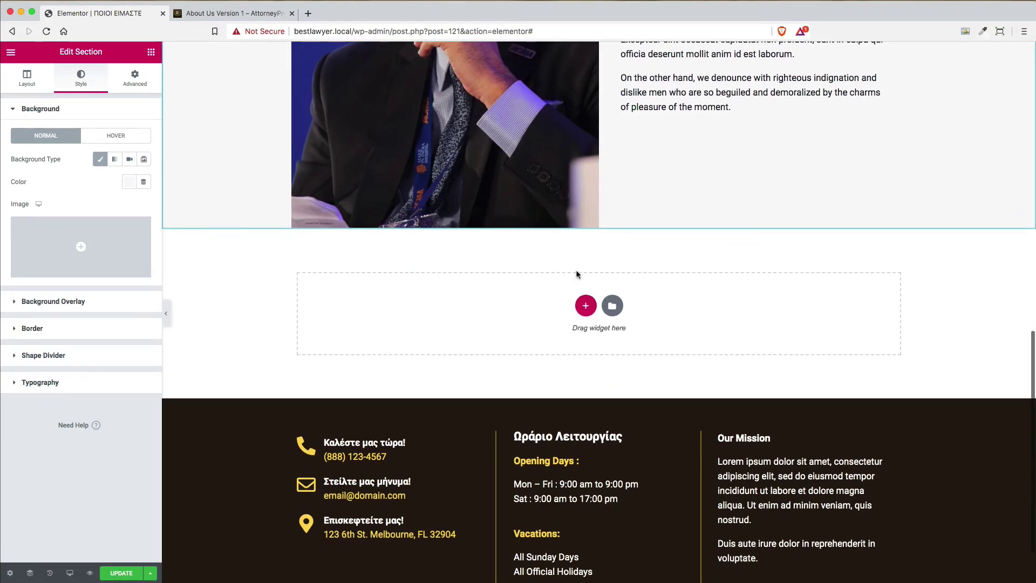
pyautogui.scroll(2, 594, 289)
pyautogui.click(233, 13)
pyautogui.scroll(-8, 846, 359)
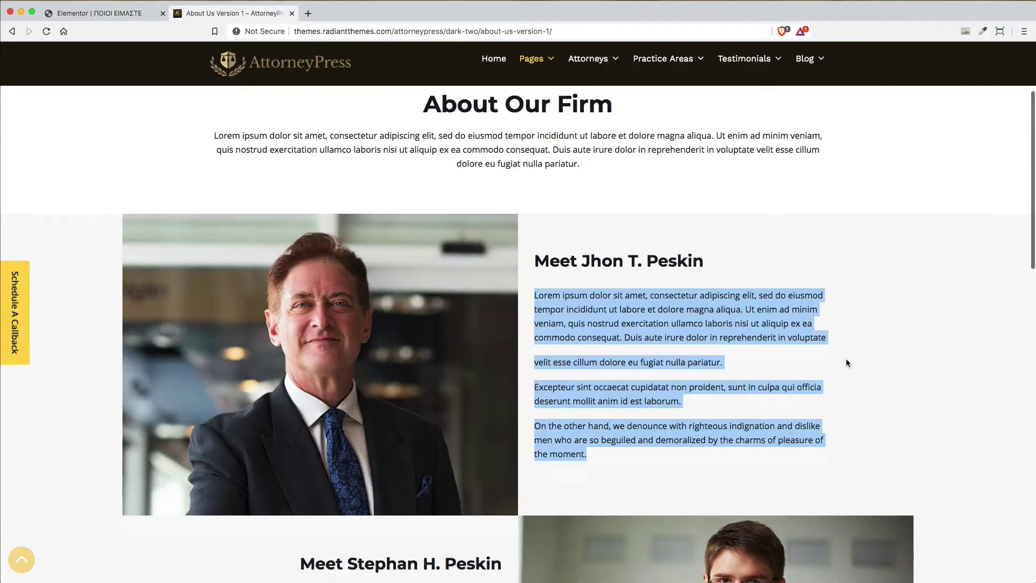
pyautogui.scroll(2, 847, 359)
pyautogui.scroll(3, 847, 363)
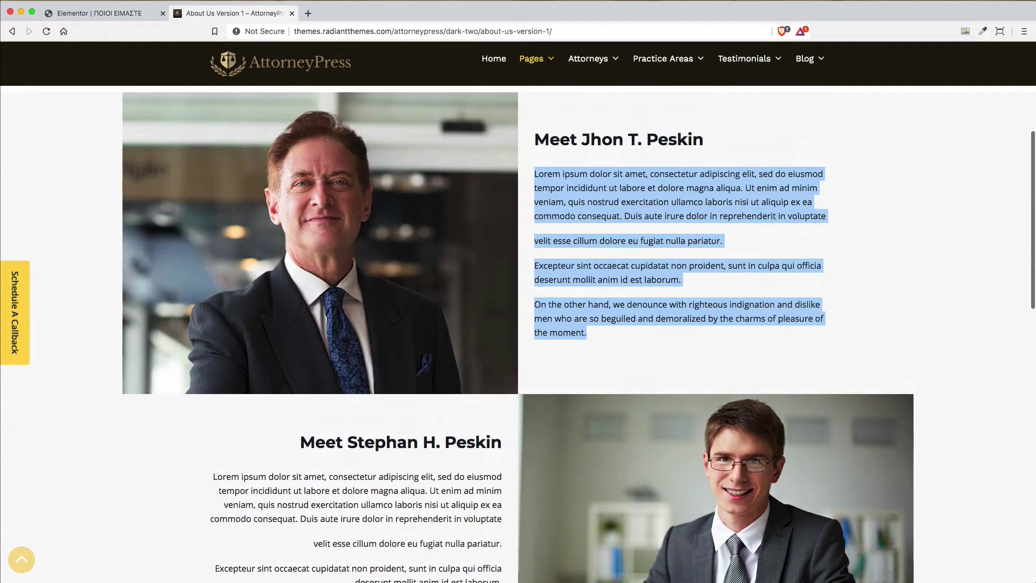
pyautogui.click(100, 13)
pyautogui.scroll(3, 724, 254)
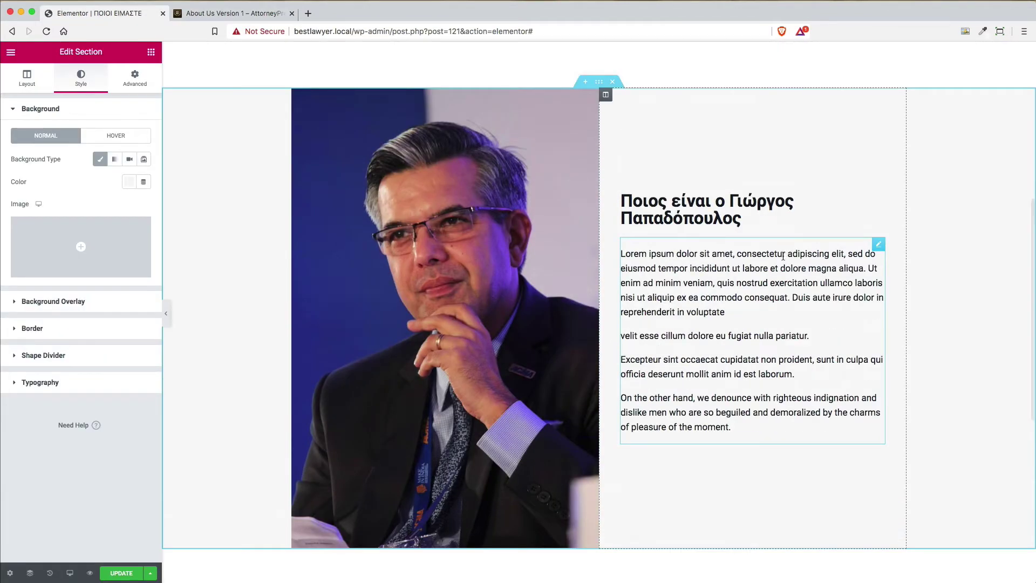
pyautogui.scroll(-3, 783, 256)
pyautogui.scroll(1, 782, 238)
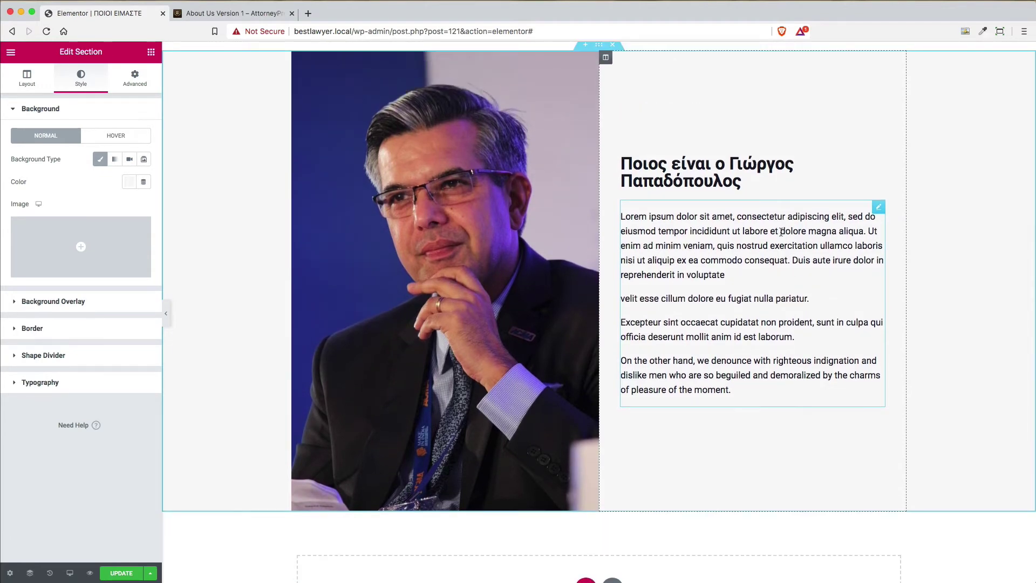
# Duplicate the grey photo-and-bio section with Cmd+D
pyautogui.scroll(2, 782, 232)
pyautogui.scroll(-2, 782, 234)
pyautogui.scroll(2, 782, 236)
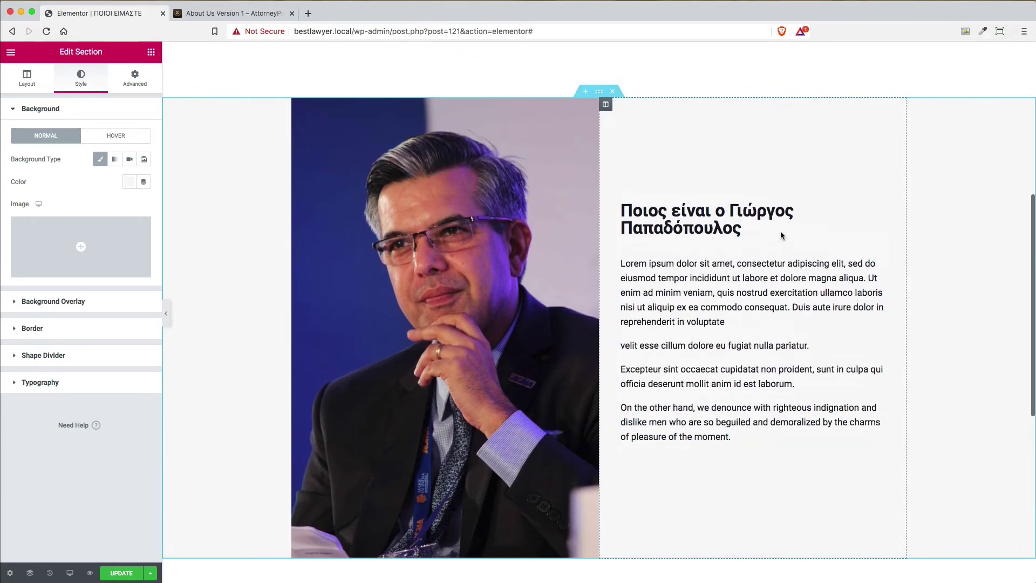
pyautogui.rightClick(597, 99)
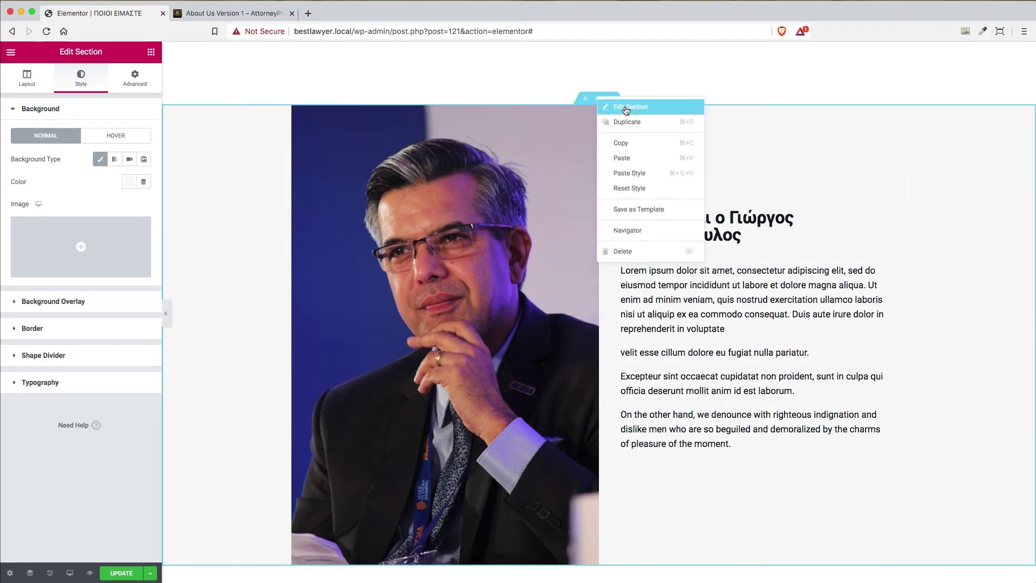
pyautogui.press('super+d')
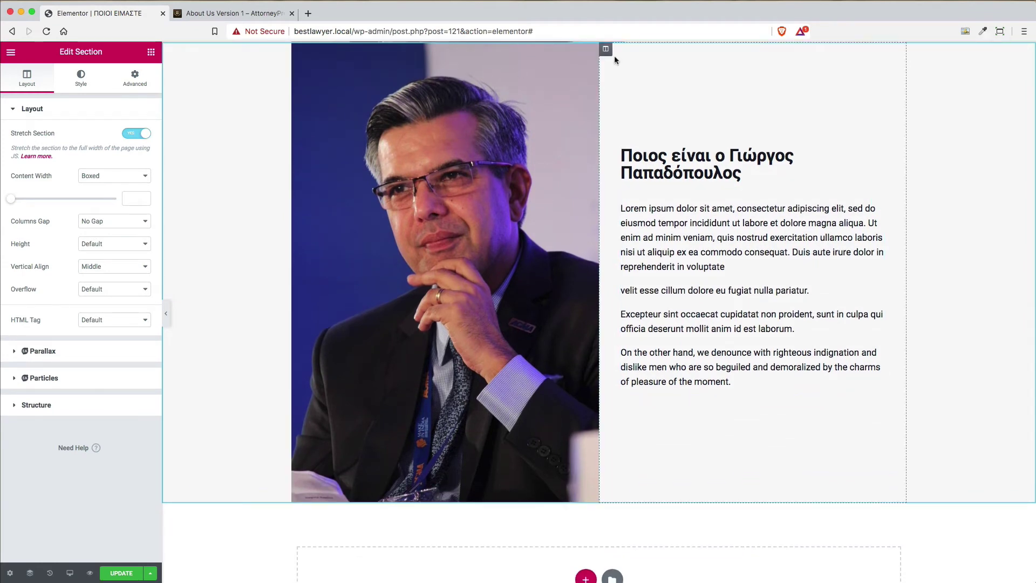
# Mirror the copy: portrait in the right column, heading above bio text in the left
pyautogui.moveTo(592, 52); pyautogui.dragTo(668, 312)
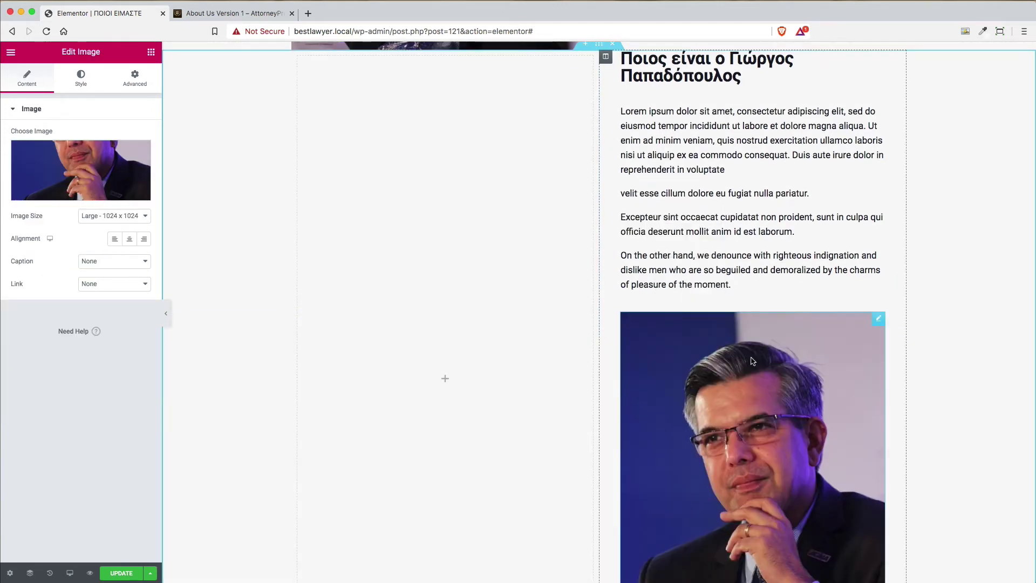
pyautogui.scroll(5, 753, 361)
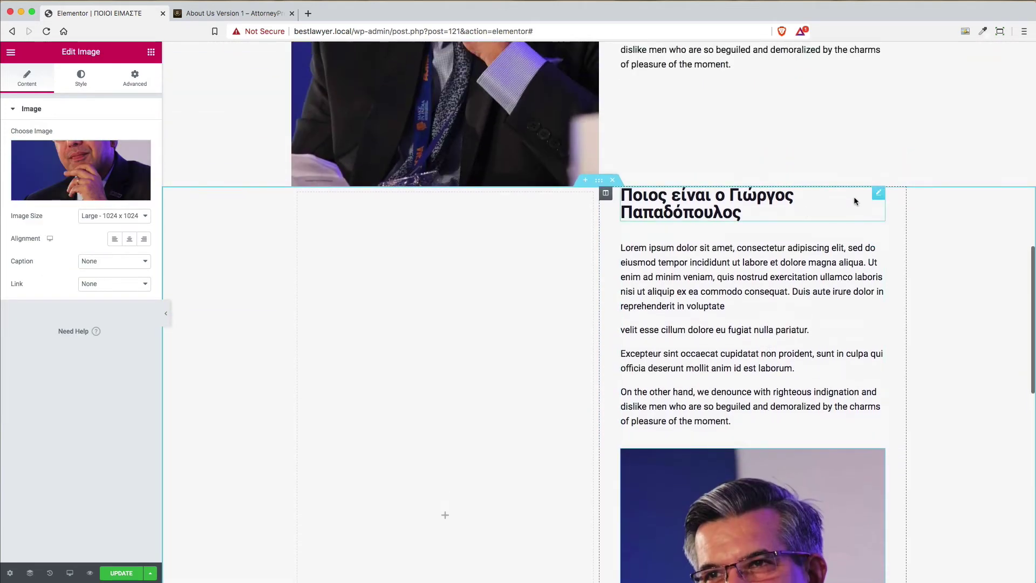
pyautogui.moveTo(875, 195); pyautogui.dragTo(419, 264)
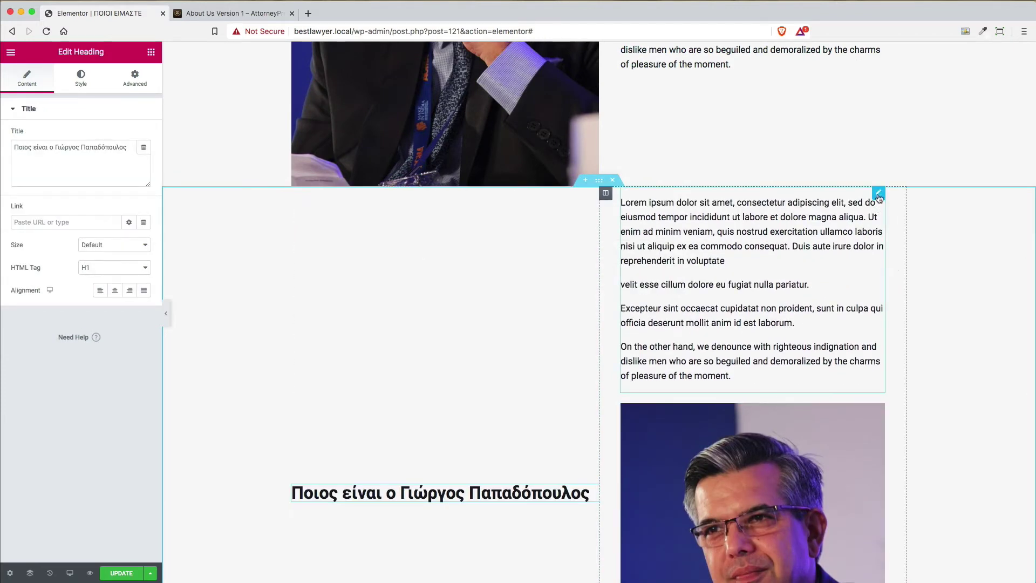
pyautogui.moveTo(879, 196); pyautogui.dragTo(449, 507)
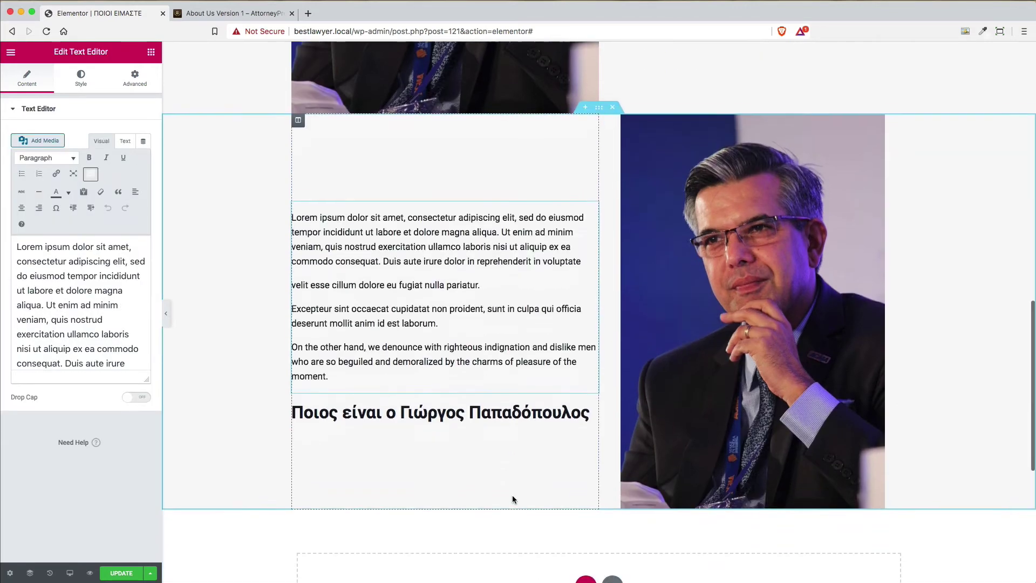
pyautogui.scroll(-1, 513, 499)
pyautogui.moveTo(591, 176); pyautogui.dragTo(445, 454)
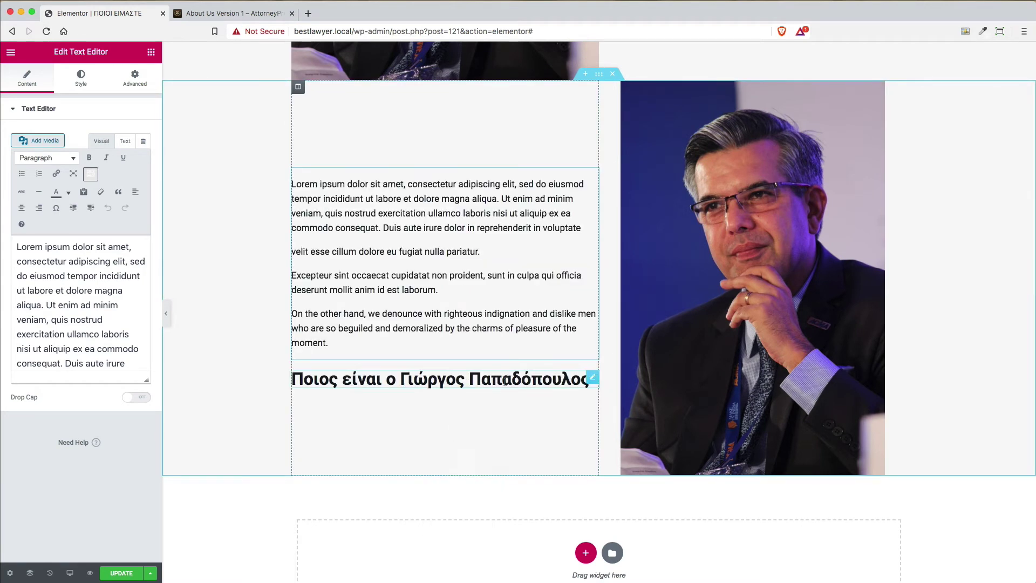
pyautogui.moveTo(592, 377); pyautogui.dragTo(588, 152)
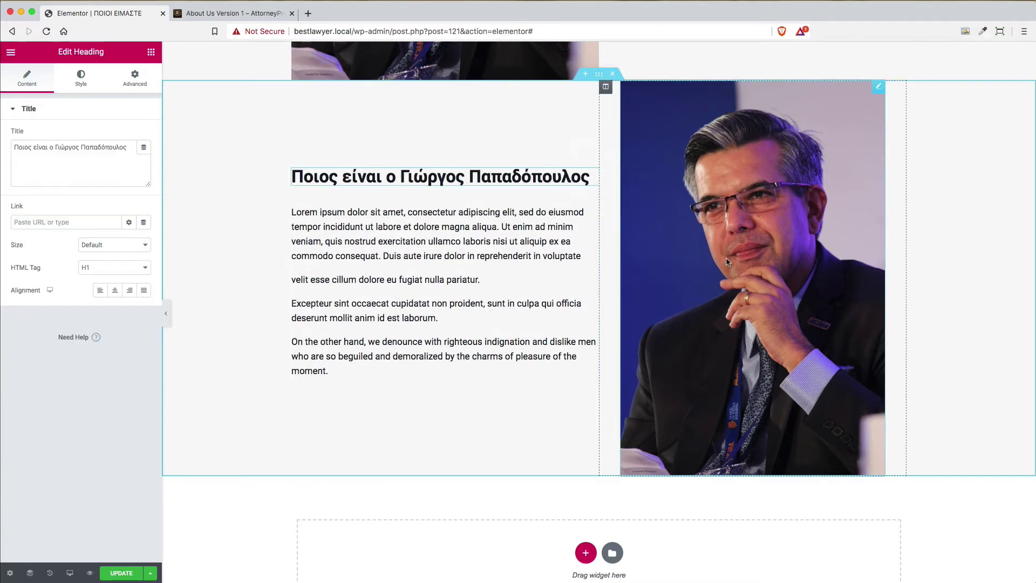
pyautogui.scroll(2, 726, 261)
pyautogui.scroll(2, 726, 262)
pyautogui.scroll(-3, 726, 262)
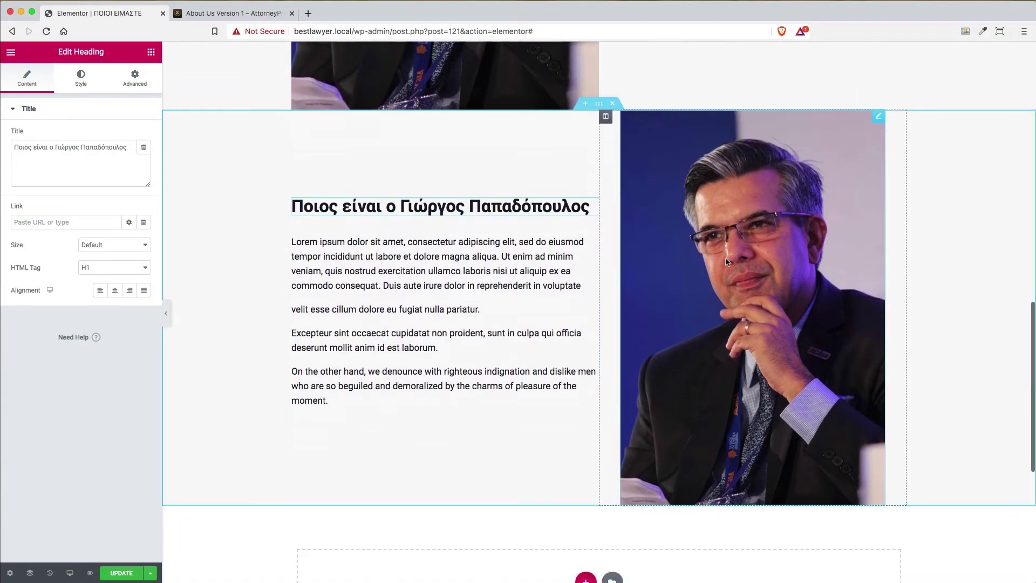
# Swap the copy's image for the photo of a man in a black suit against a wooden wall
pyautogui.click(878, 117)
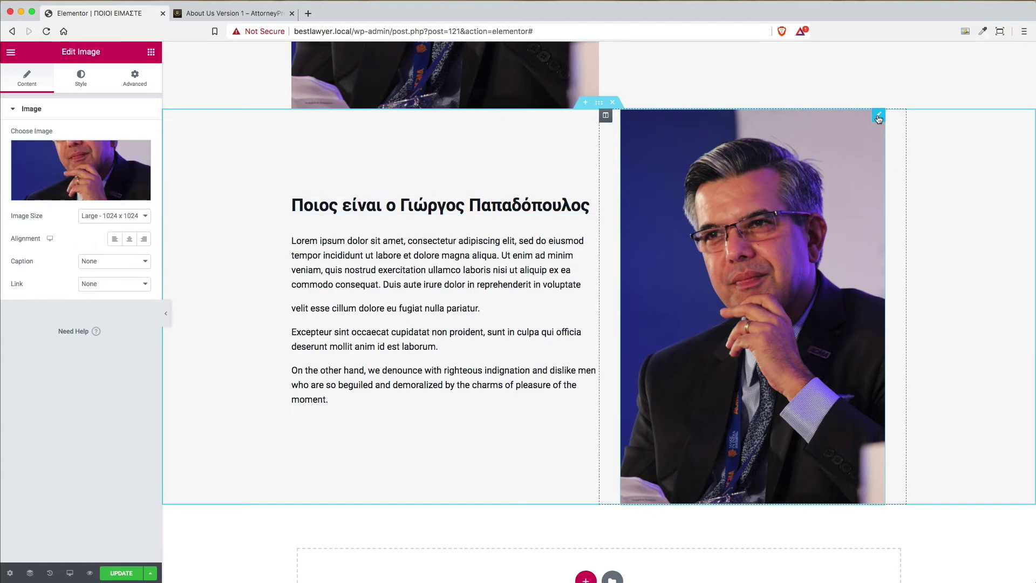
pyautogui.click(96, 199)
pyautogui.scroll(-3, 550, 333)
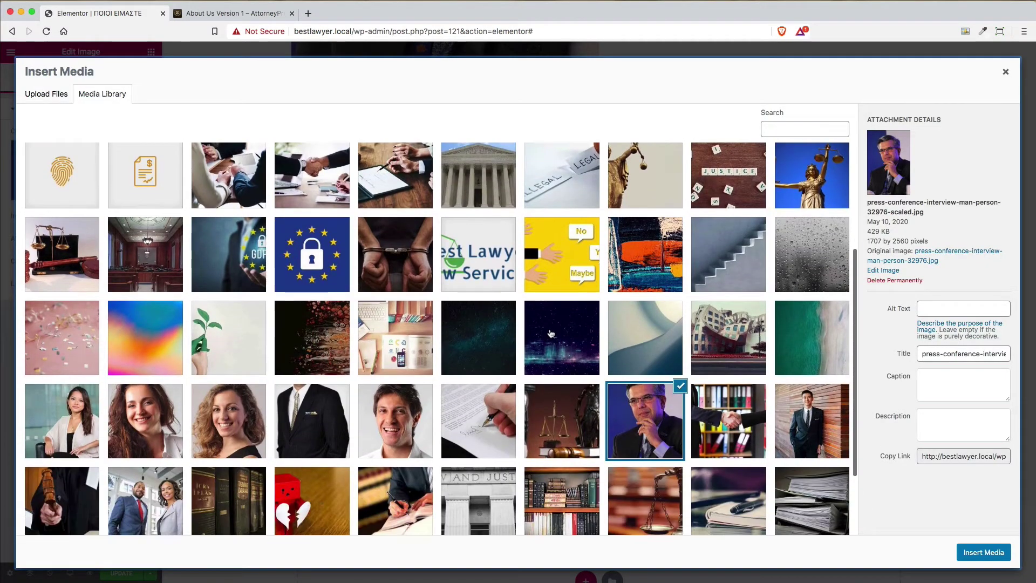
pyautogui.click(829, 439)
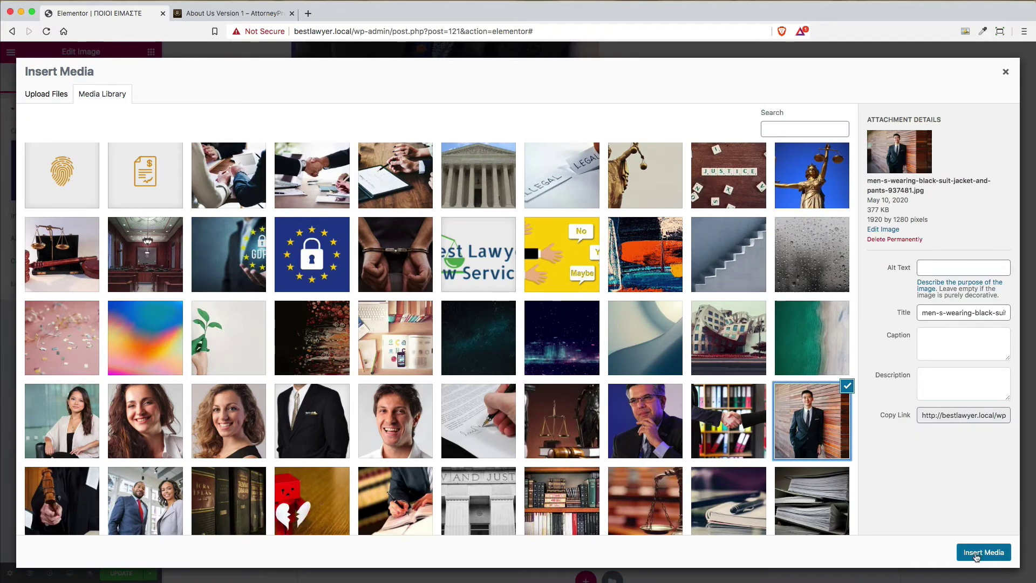
pyautogui.click(977, 556)
pyautogui.scroll(3, 923, 387)
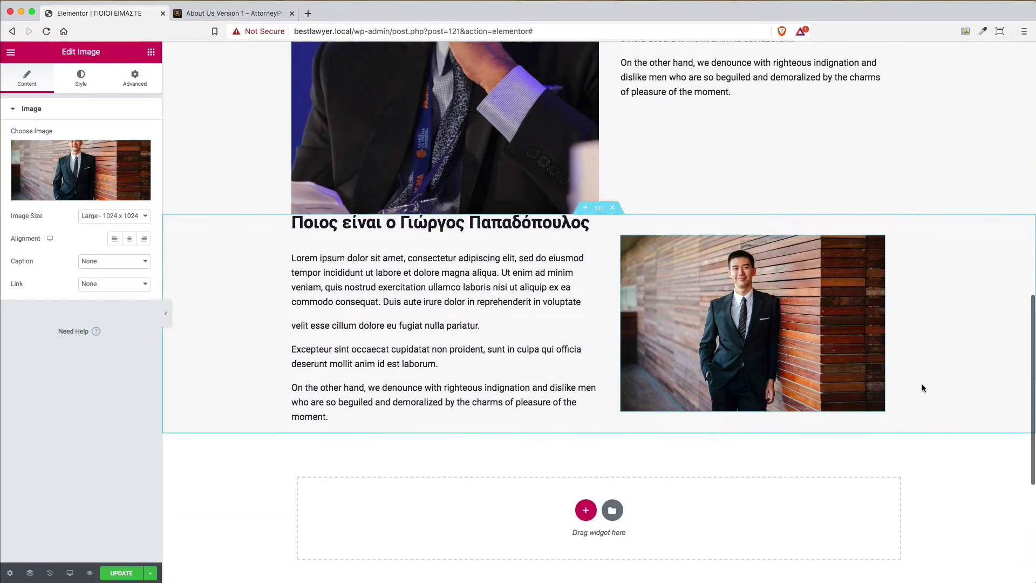
pyautogui.click(260, 13)
pyautogui.click(128, 12)
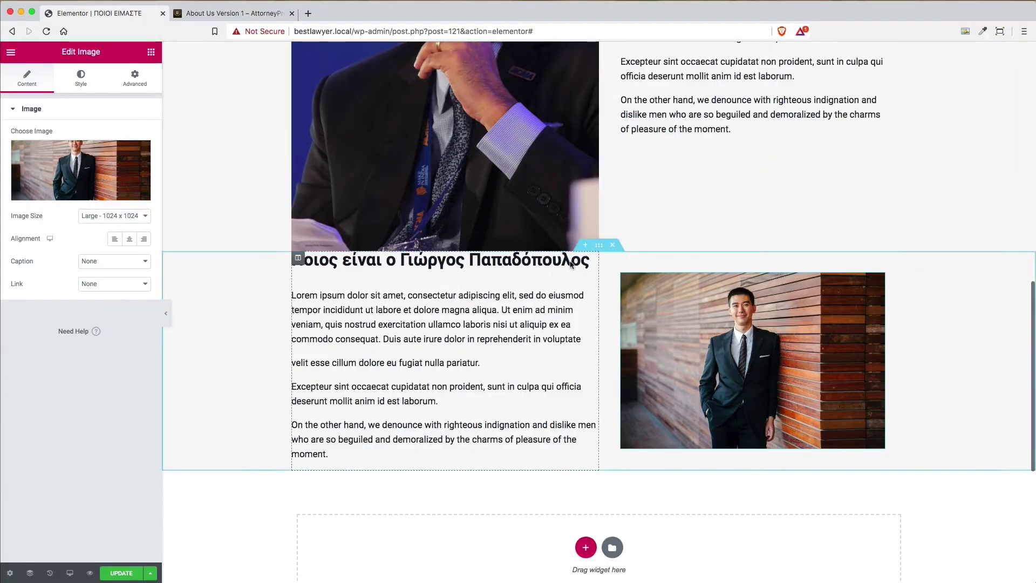
# Set the second bio section's top and bottom padding to 40 px
pyautogui.click(598, 246)
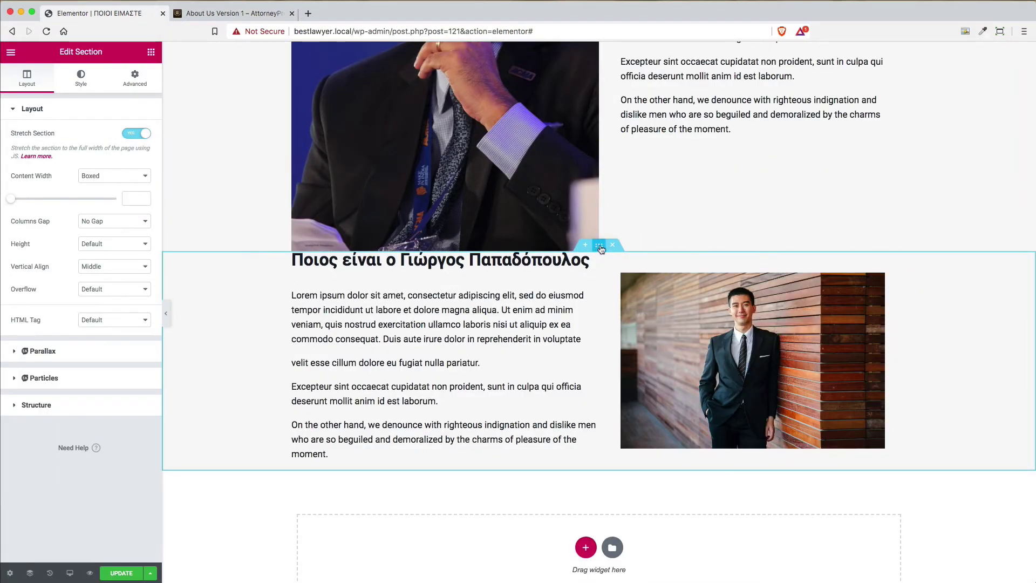
pyautogui.click(136, 82)
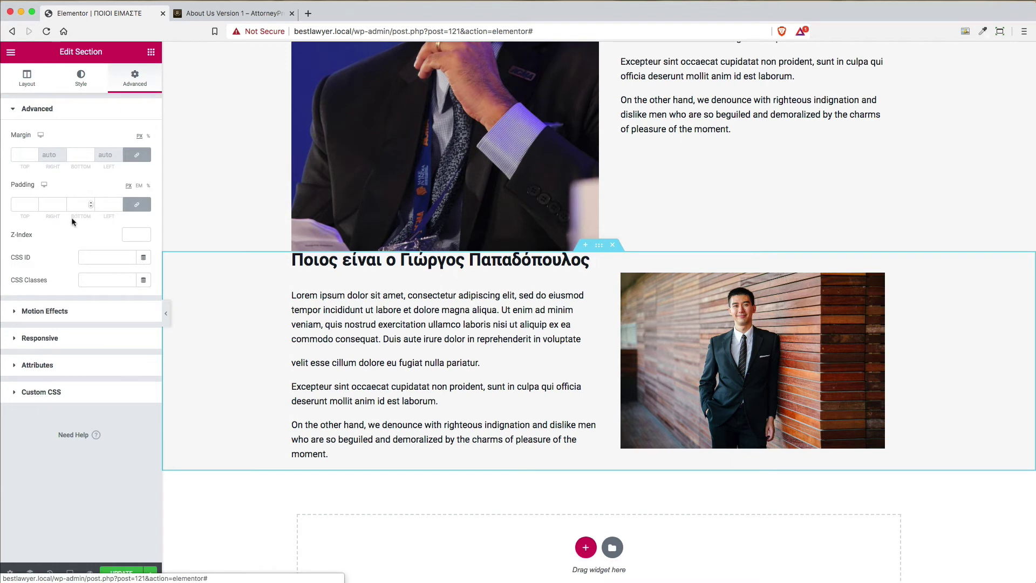
pyautogui.click(136, 204)
pyautogui.doubleClick(13, 205)
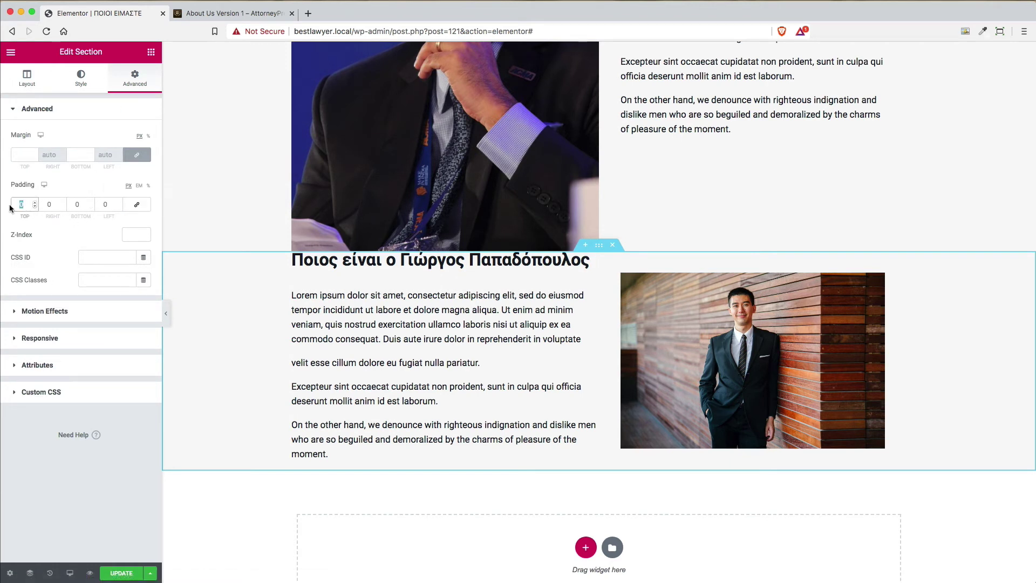
pyautogui.write('40')
pyautogui.press('Tab')
pyautogui.press('Tab')
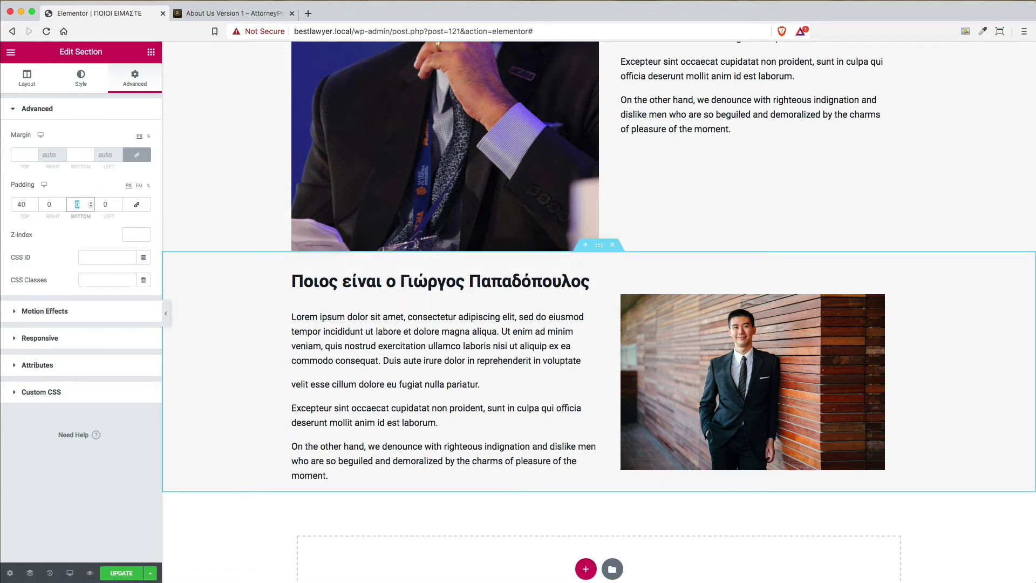
pyautogui.write('40')
pyautogui.press('Tab')
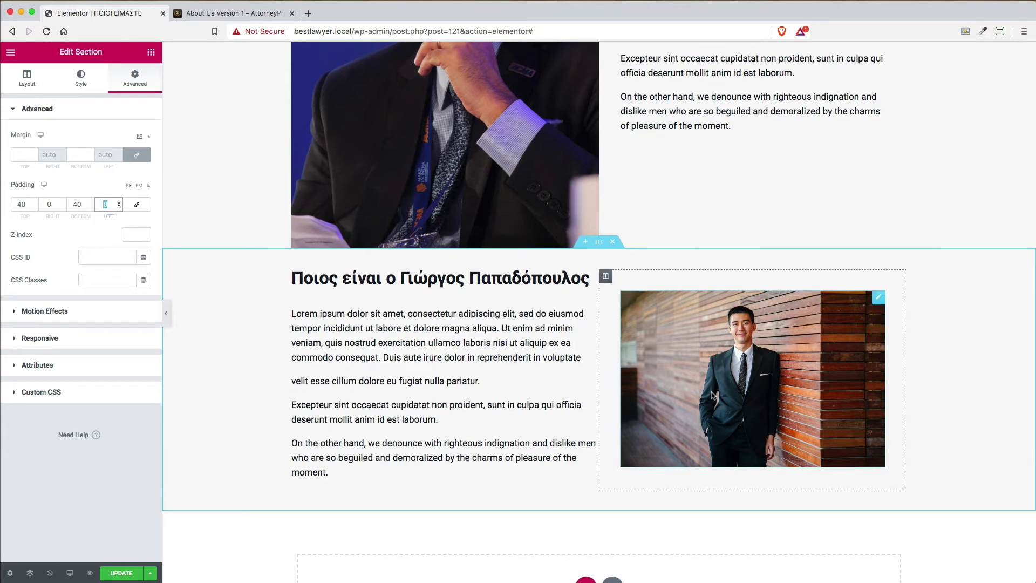
# Check the section spacing against the AttorneyPress demo page
pyautogui.click(254, 13)
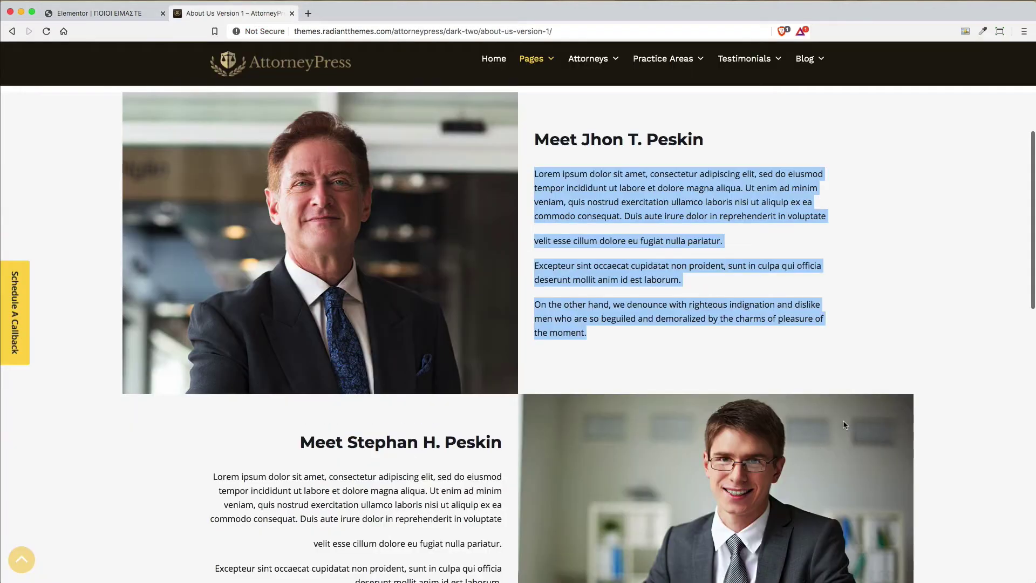
pyautogui.scroll(-3, 845, 425)
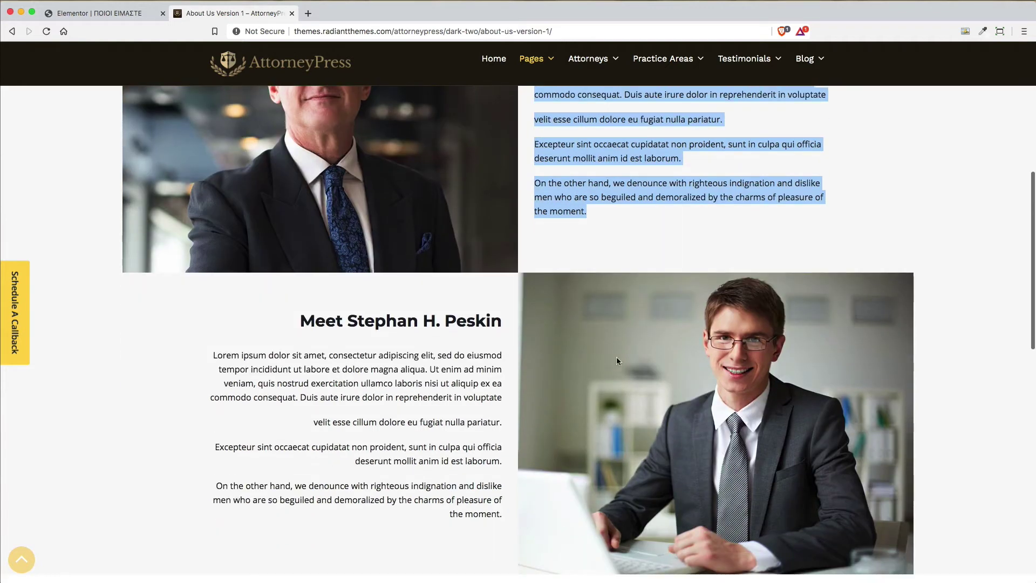
pyautogui.click(44, 16)
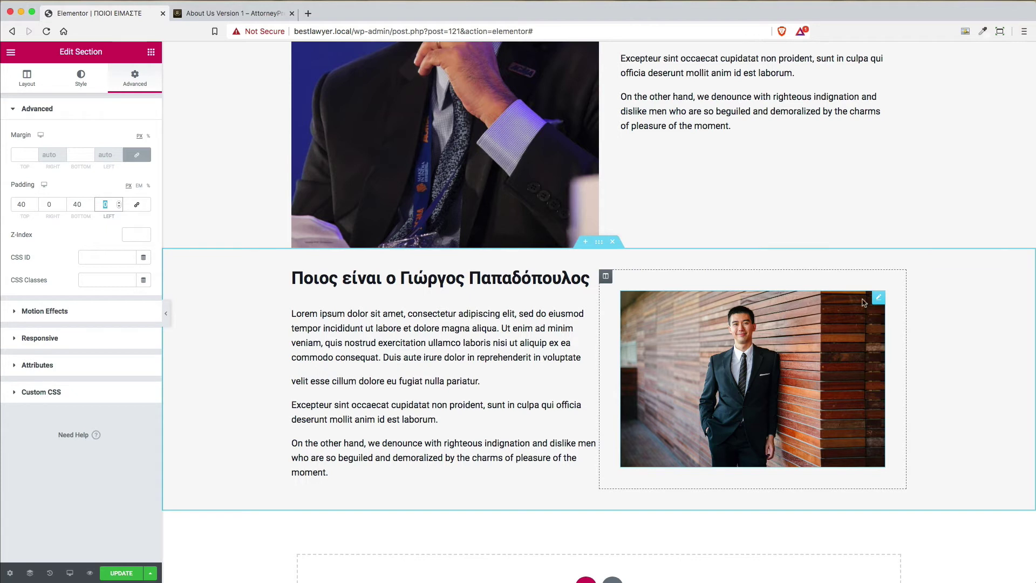
# Switch the young man's portrait to the Full image size
pyautogui.click(878, 300)
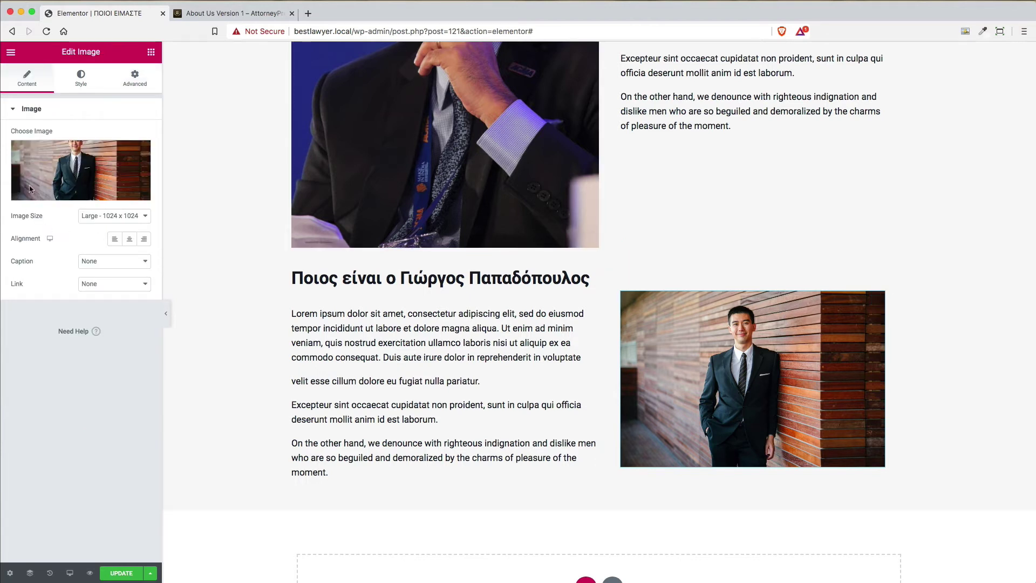
pyautogui.click(86, 216)
pyautogui.click(117, 244)
# Set the portrait's Width and Max Width to 100%
pyautogui.click(96, 82)
pyautogui.moveTo(11, 155); pyautogui.dragTo(117, 156)
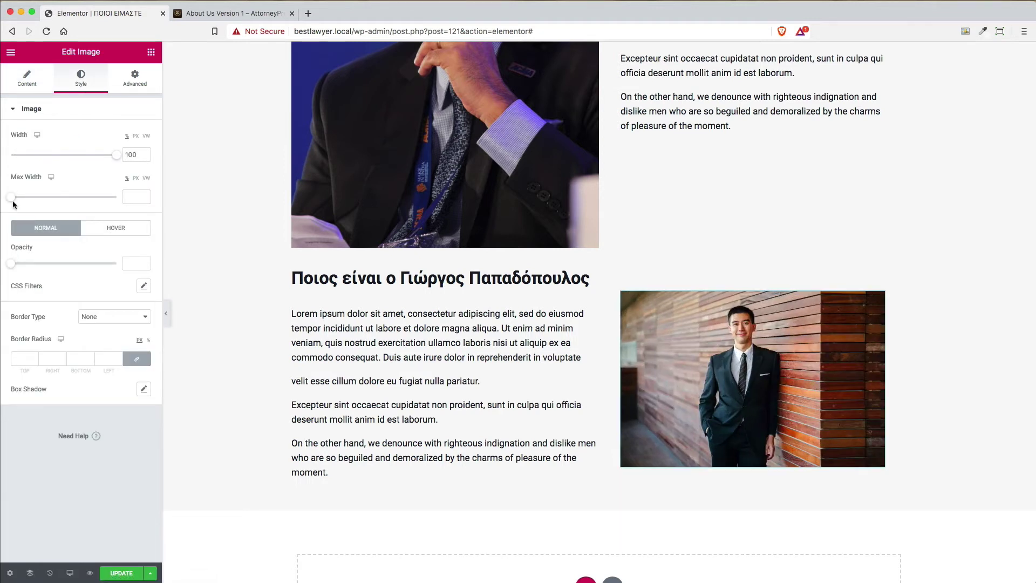
pyautogui.moveTo(13, 198); pyautogui.dragTo(119, 197)
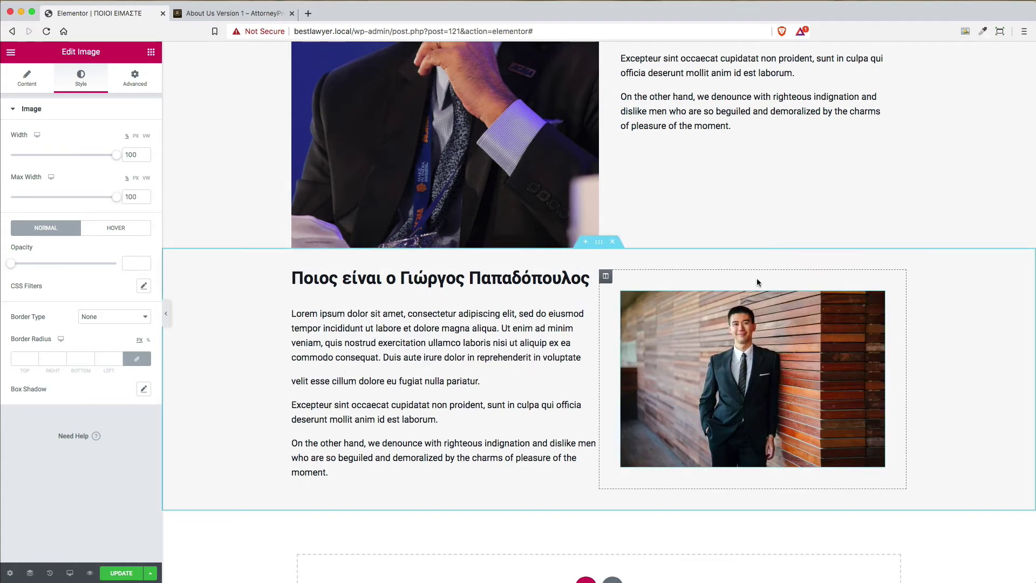
pyautogui.scroll(5, 758, 282)
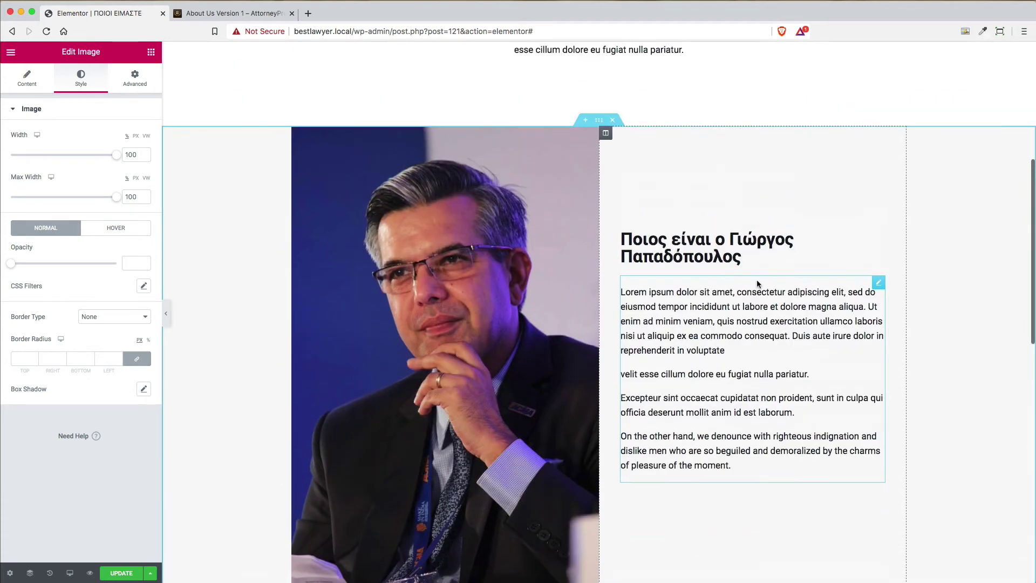
pyautogui.scroll(-5, 758, 284)
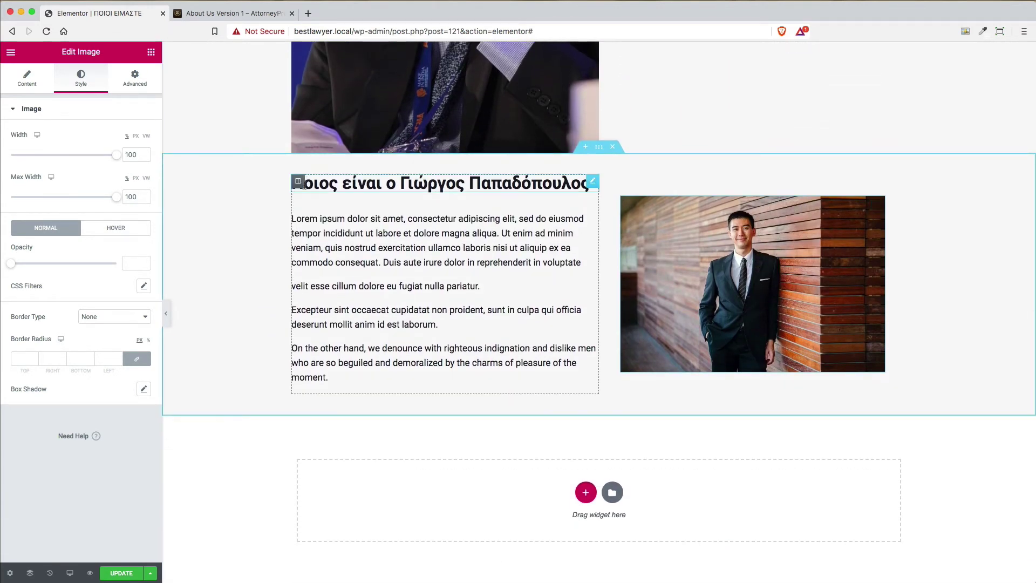
# Set the second section's top and bottom padding to 0
pyautogui.click(599, 148)
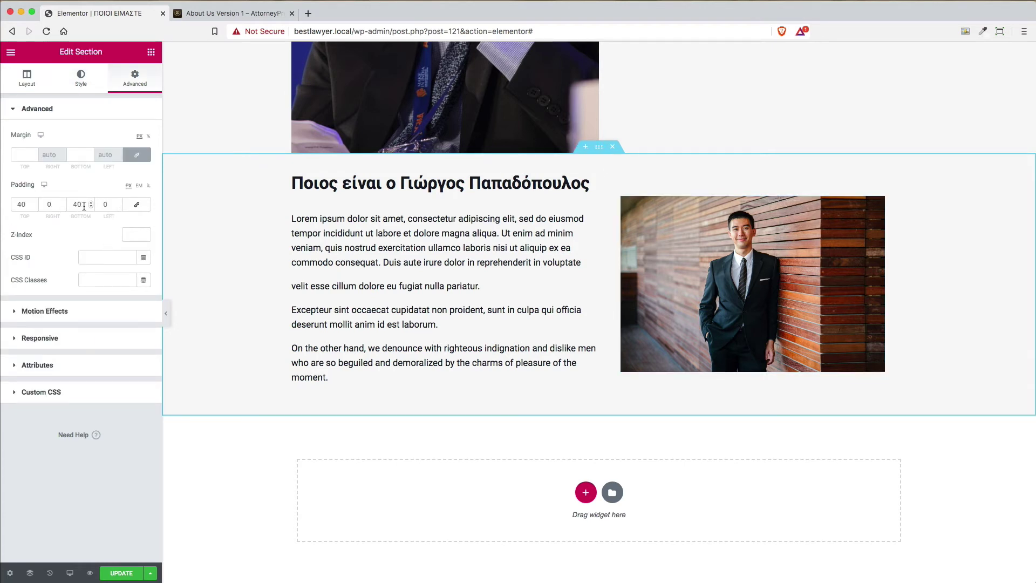
pyautogui.moveTo(83, 206); pyautogui.dragTo(43, 202)
pyautogui.write('0')
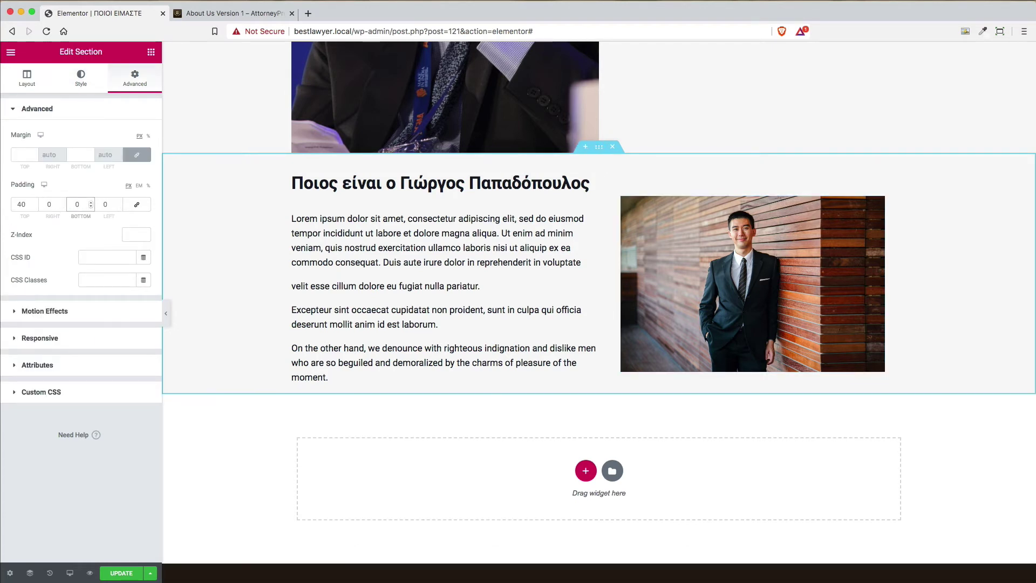
pyautogui.moveTo(25, 205); pyautogui.dragTo(9, 208)
pyautogui.write('0')
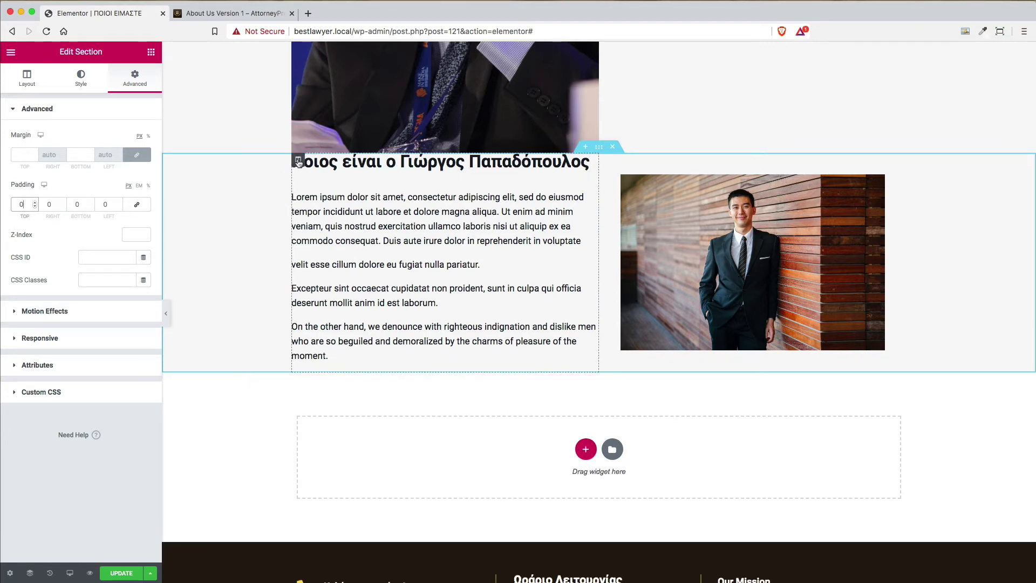
# Give the bio text column linked 40 px padding on all sides
pyautogui.click(298, 160)
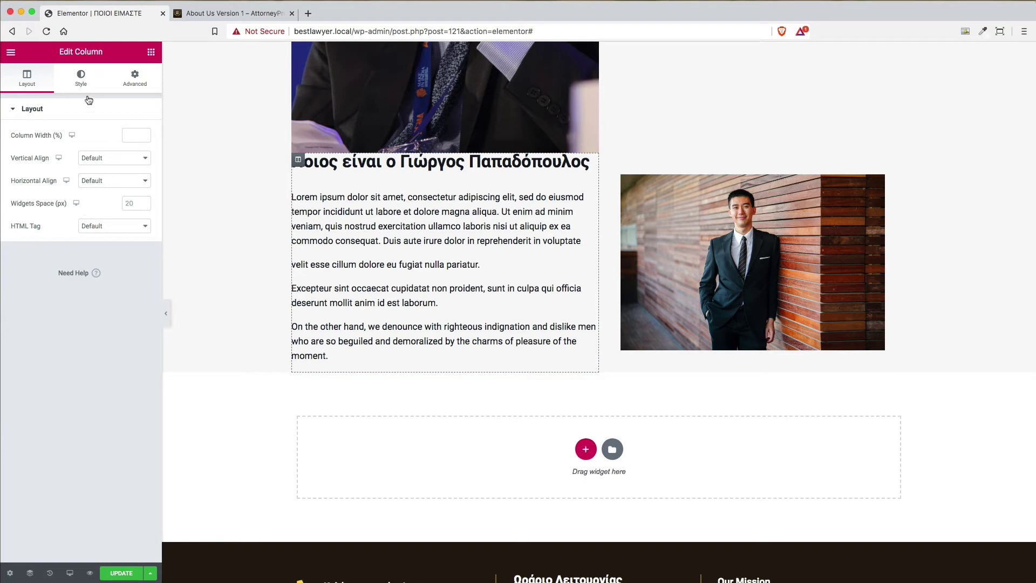
pyautogui.click(146, 83)
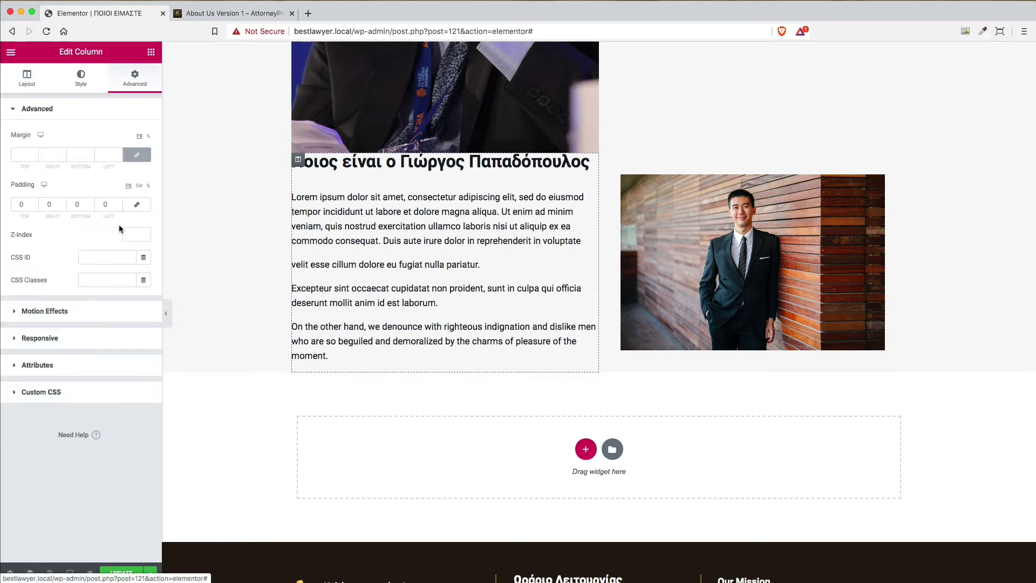
pyautogui.click(137, 204)
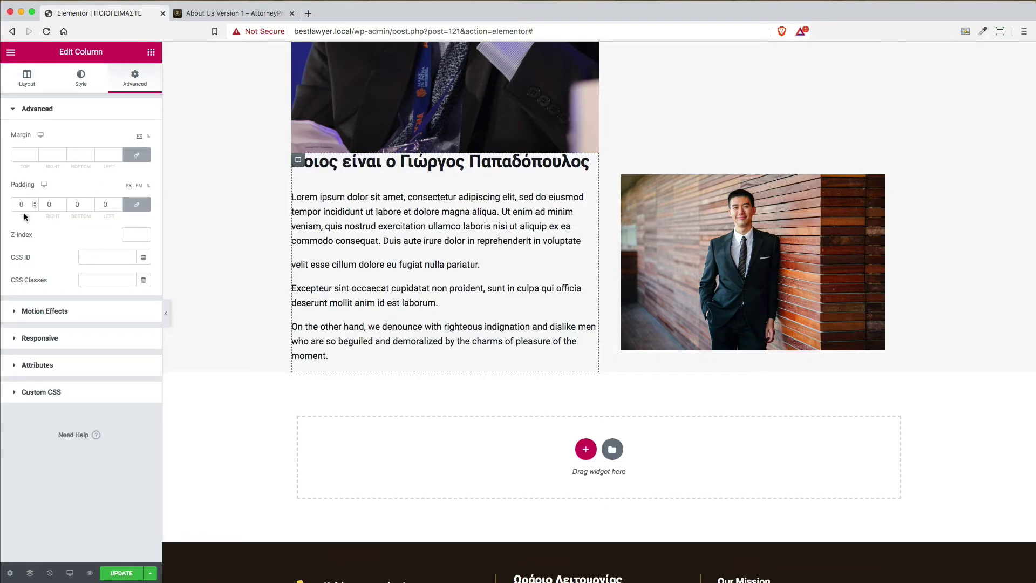
pyautogui.doubleClick(21, 204)
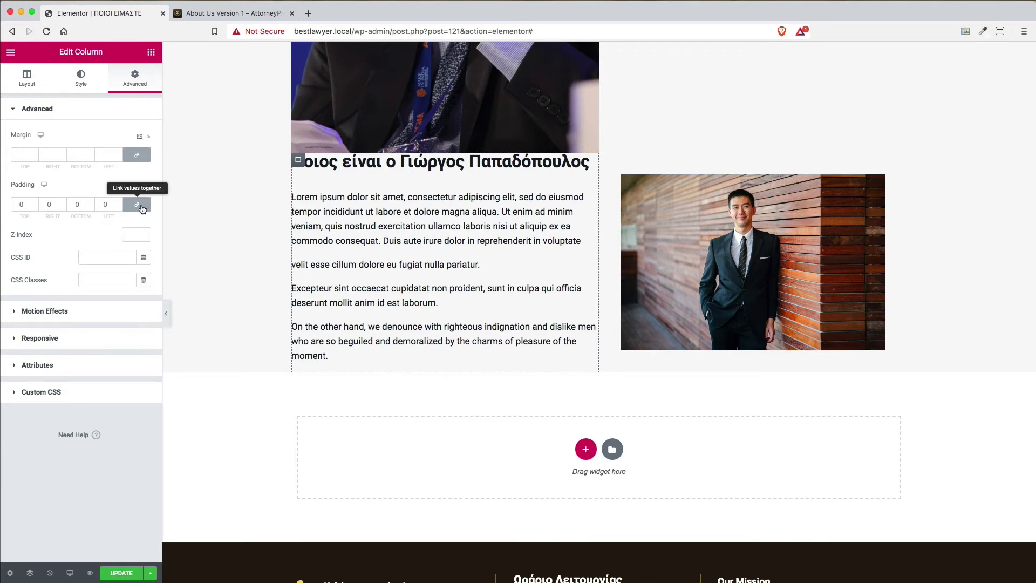
pyautogui.click(146, 209)
pyautogui.click(142, 210)
pyautogui.doubleClick(22, 205)
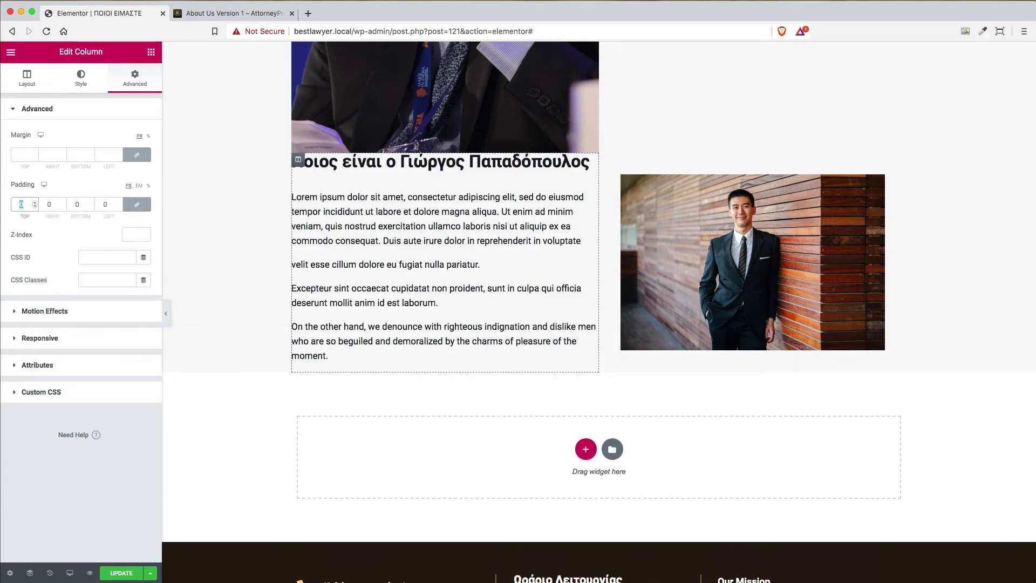
pyautogui.write('40')
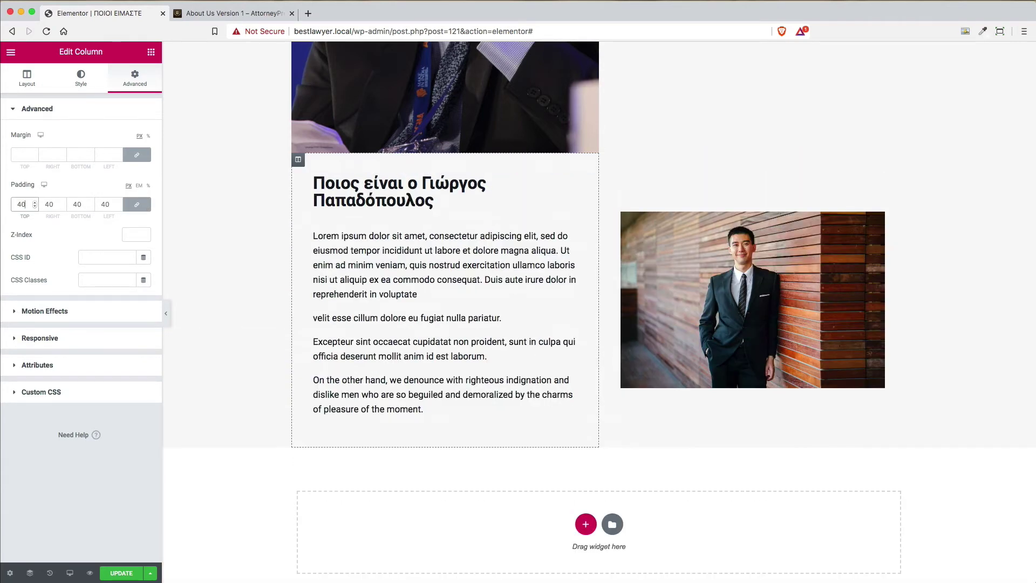
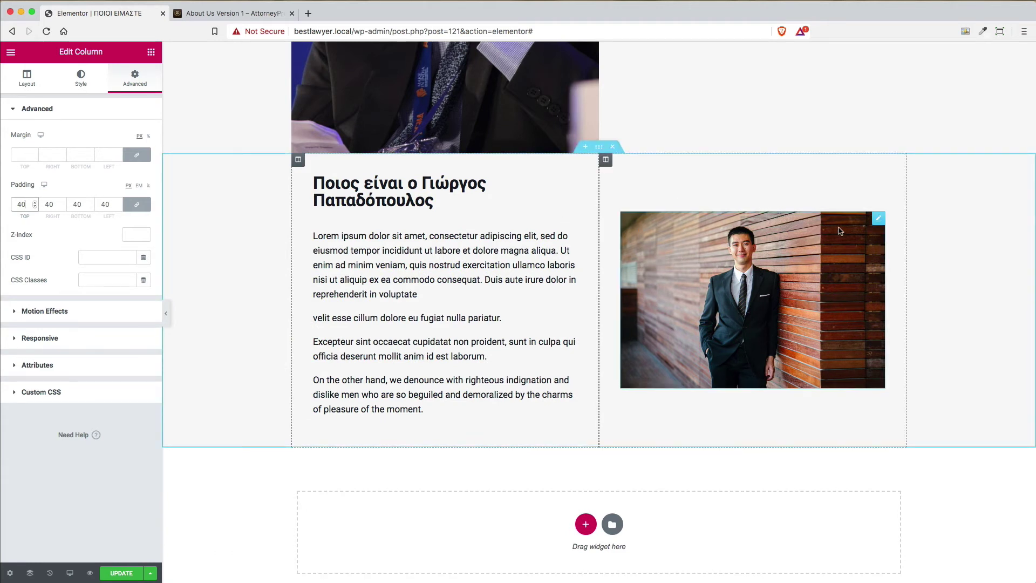
# Delete the suited man's image widget and make his photo the right column's classic background
pyautogui.rightClick(877, 222)
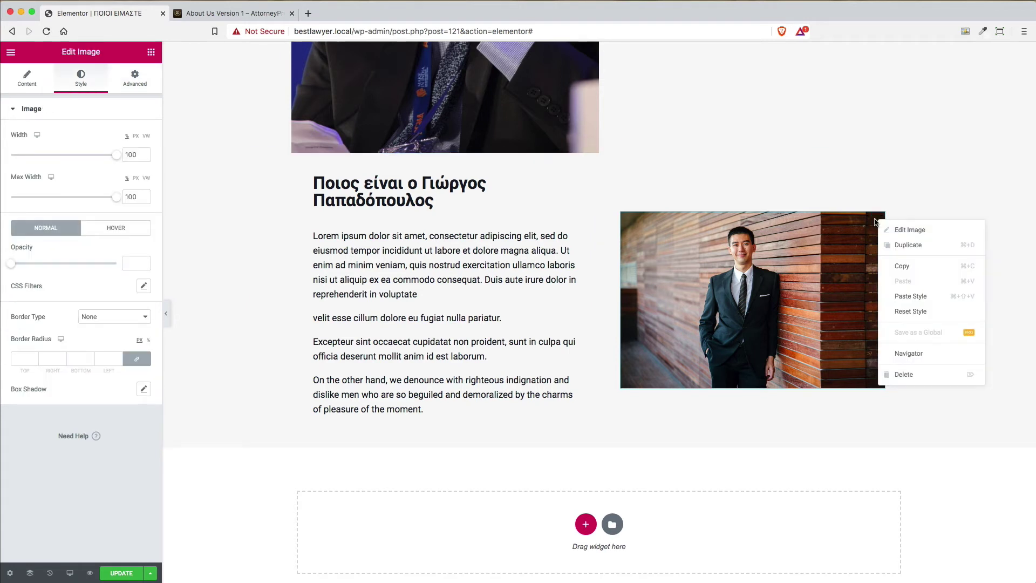
pyautogui.click(919, 374)
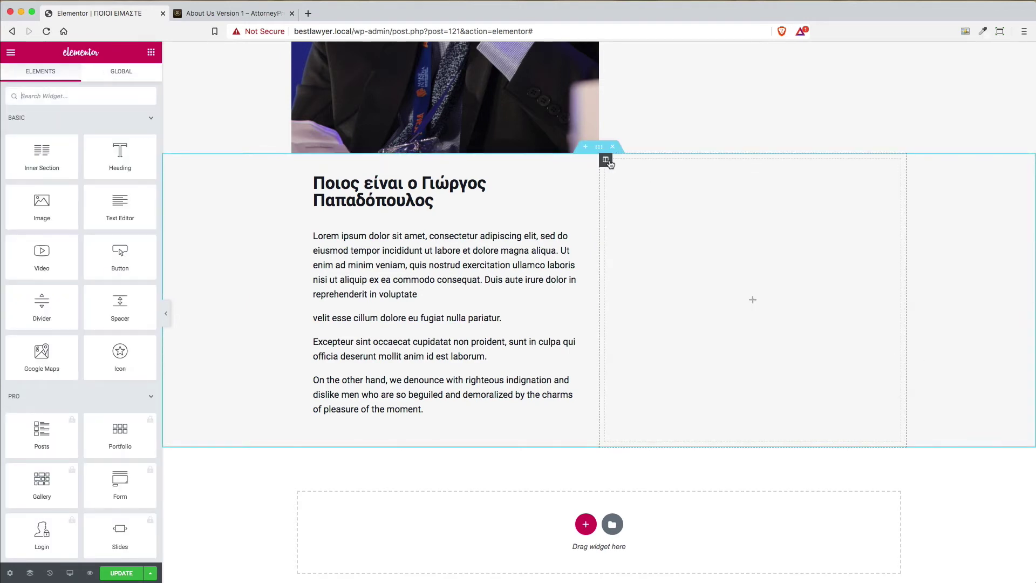
pyautogui.click(605, 160)
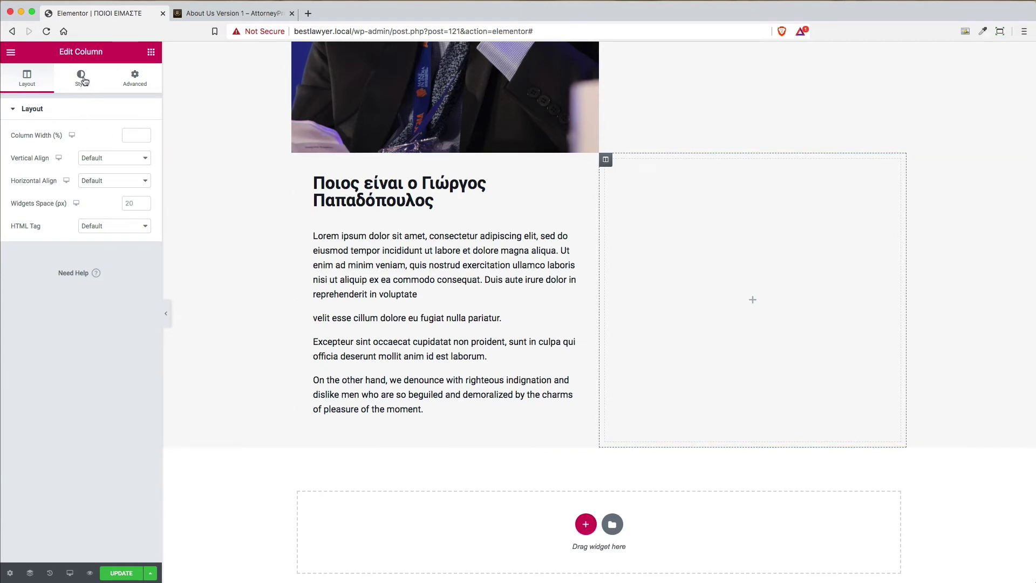
pyautogui.click(82, 81)
pyautogui.click(116, 160)
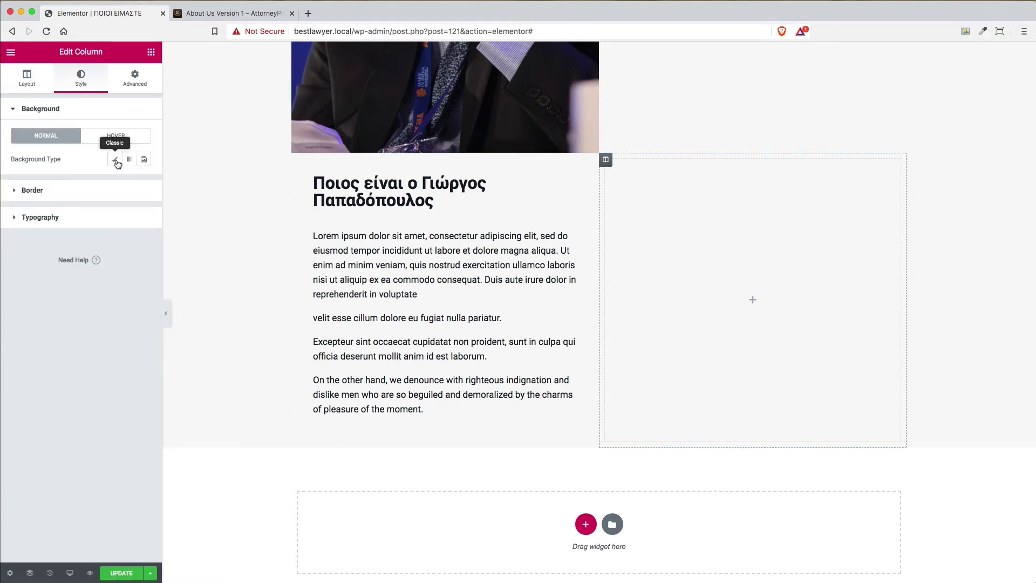
pyautogui.click(81, 251)
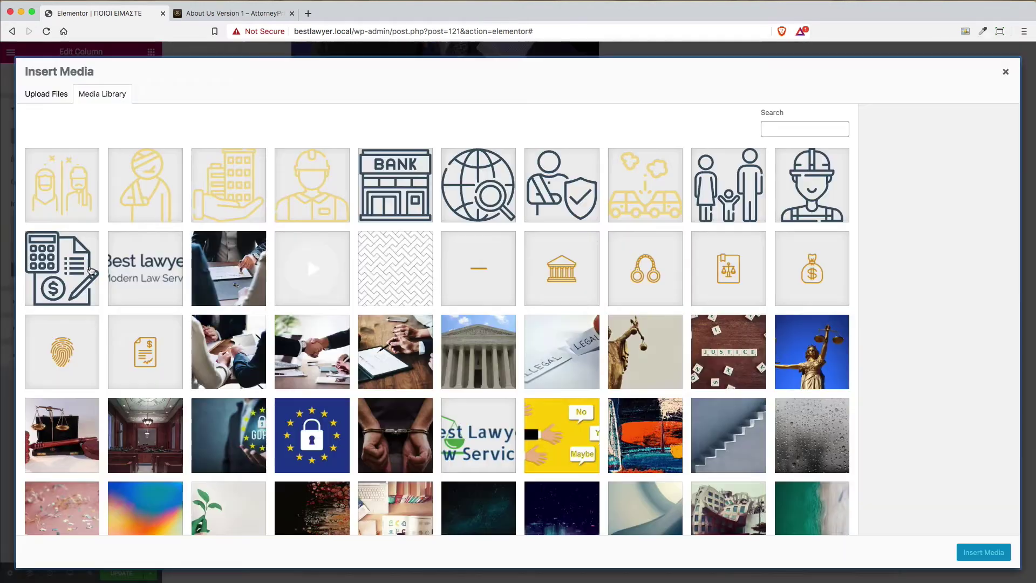
pyautogui.scroll(-5, 753, 425)
pyautogui.click(812, 359)
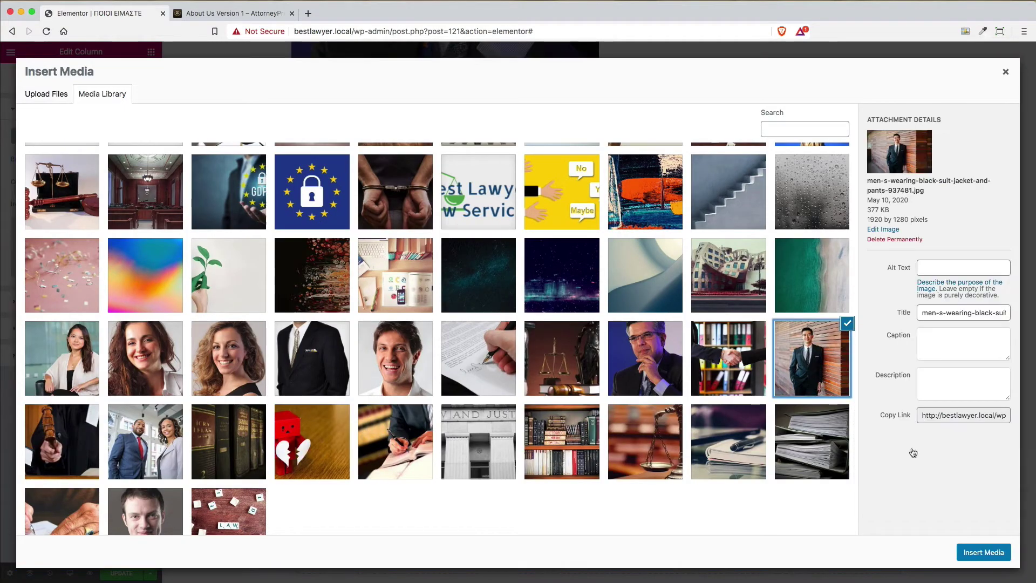
pyautogui.click(985, 550)
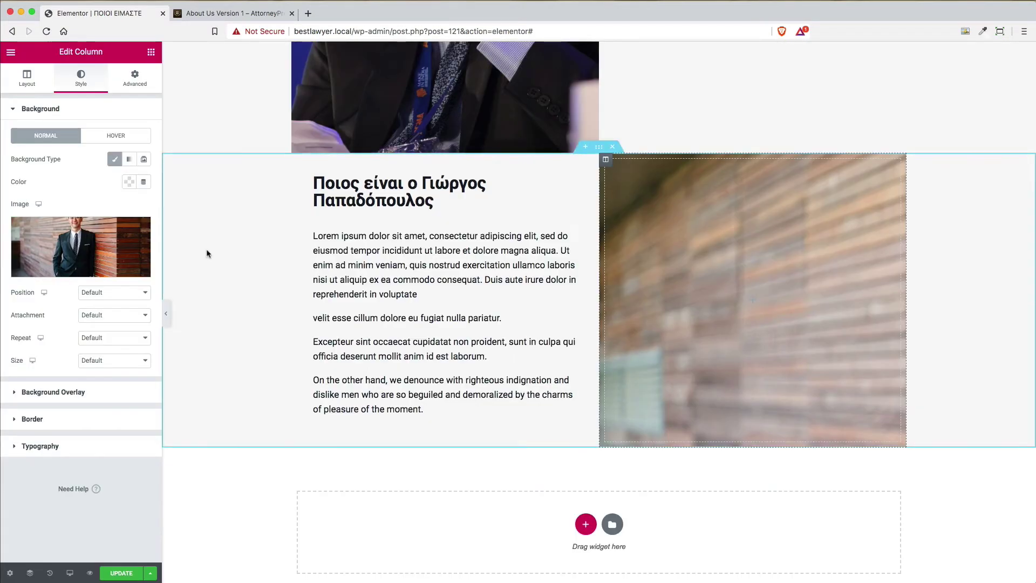
# Set the column background position to Center Center and size to Cover
pyautogui.click(100, 295)
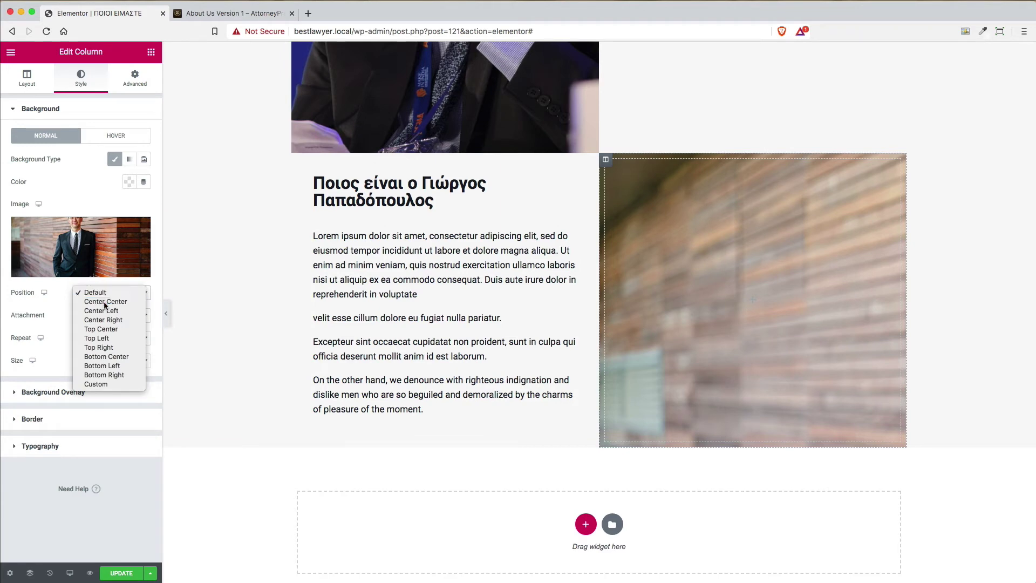
pyautogui.click(101, 301)
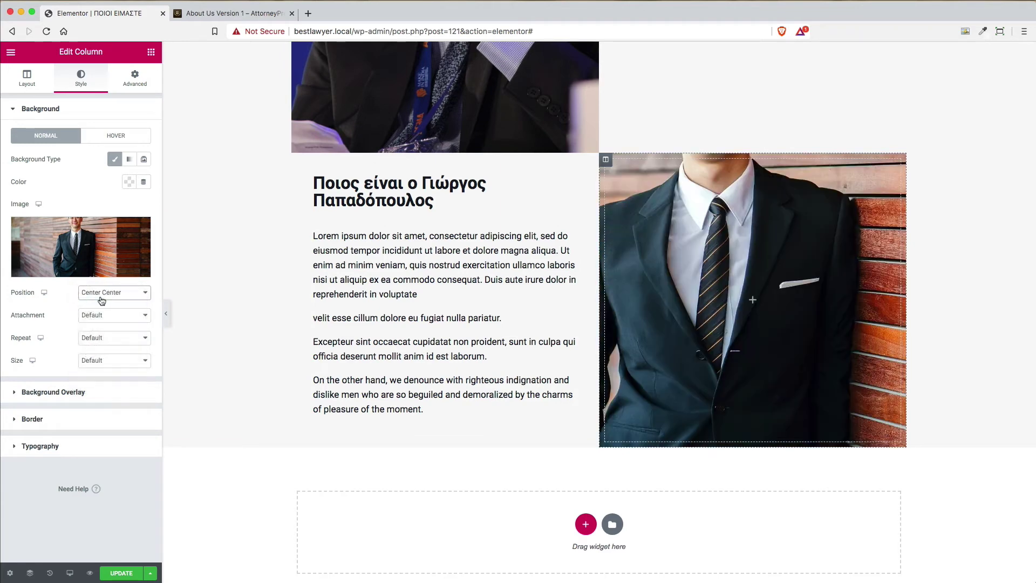
pyautogui.click(101, 365)
pyautogui.click(104, 380)
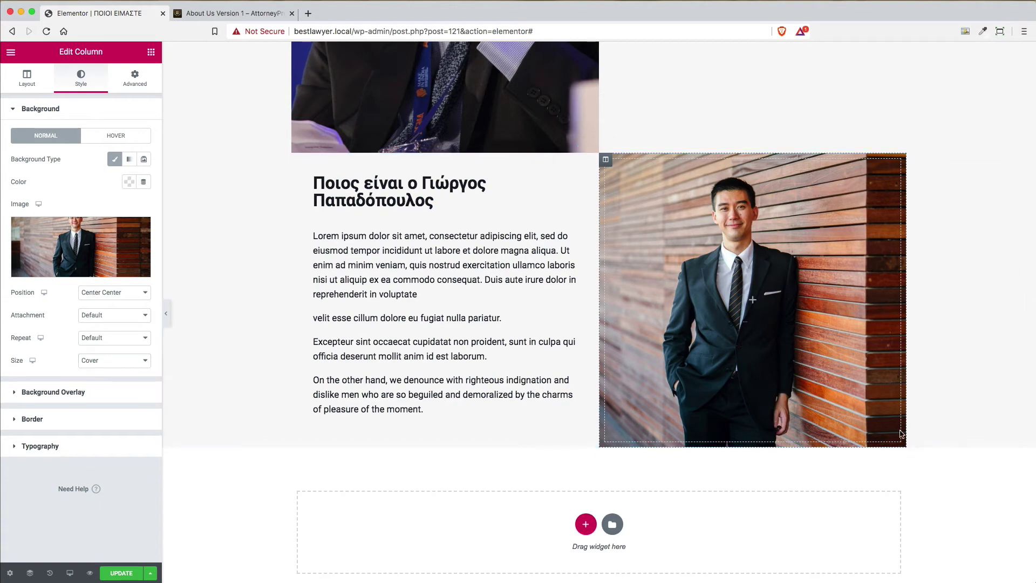
pyautogui.scroll(5, 645, 239)
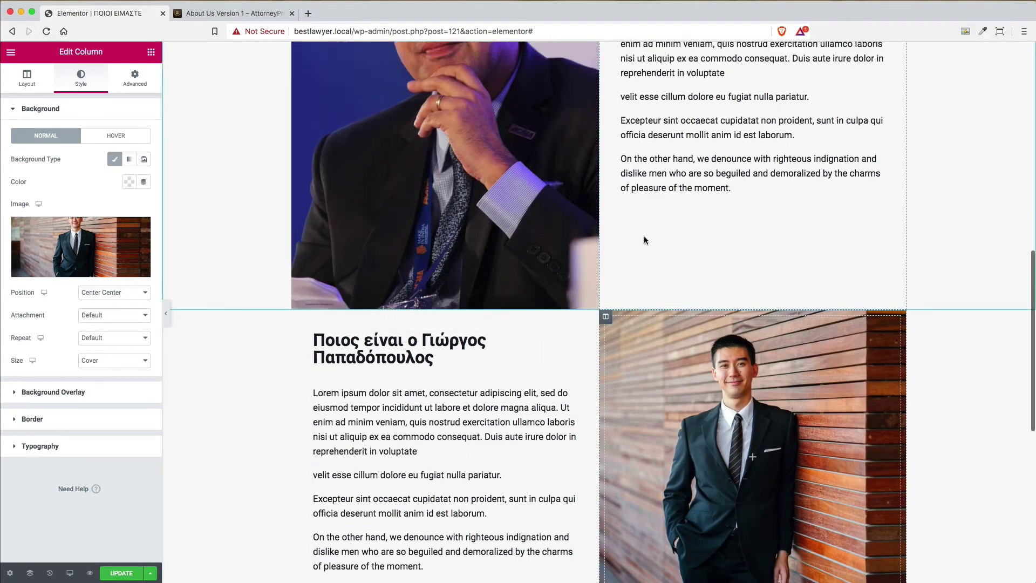
pyautogui.scroll(3, 644, 239)
pyautogui.scroll(-1, 921, 427)
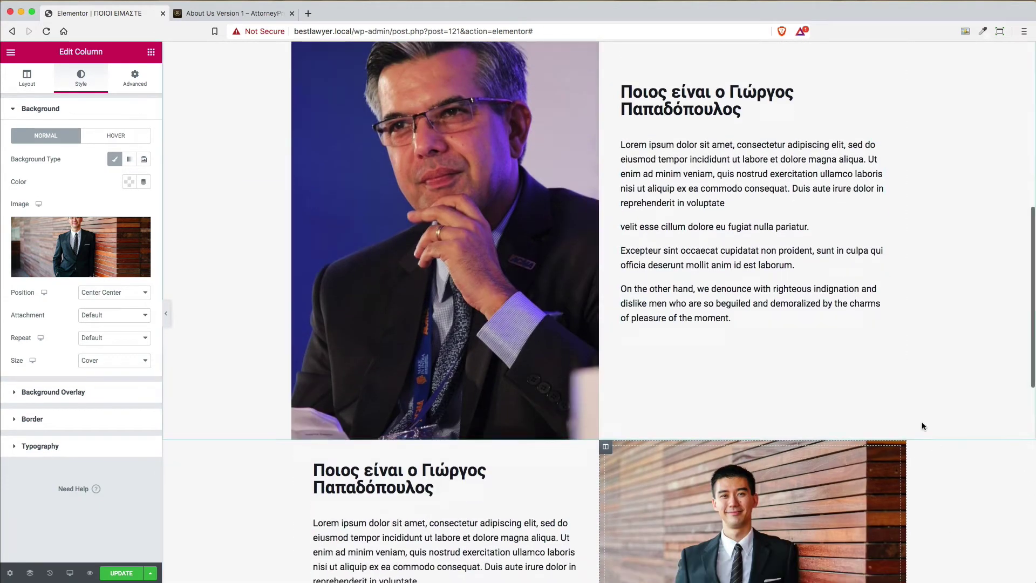
pyautogui.scroll(-4, 923, 427)
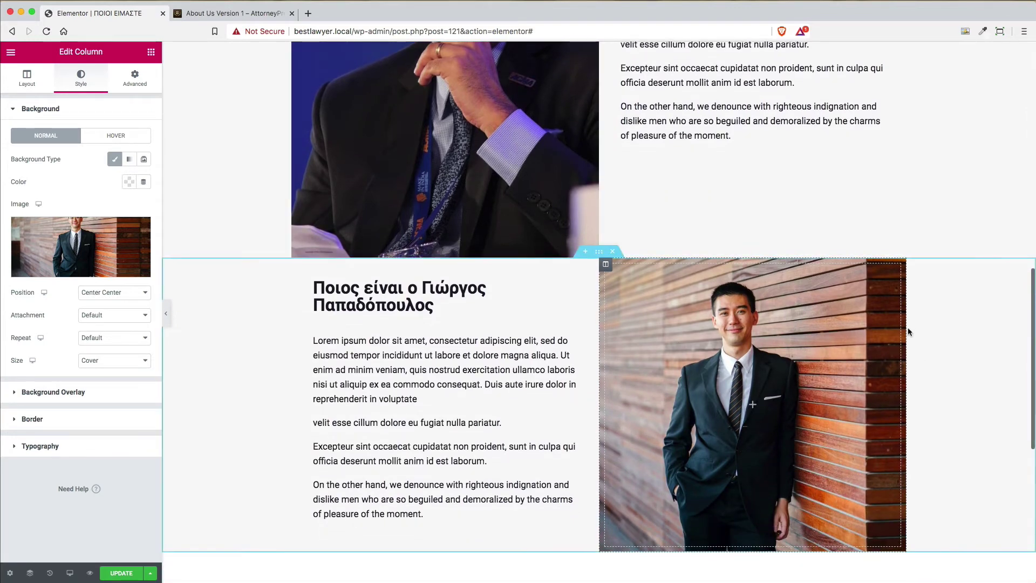
pyautogui.scroll(-3, 908, 329)
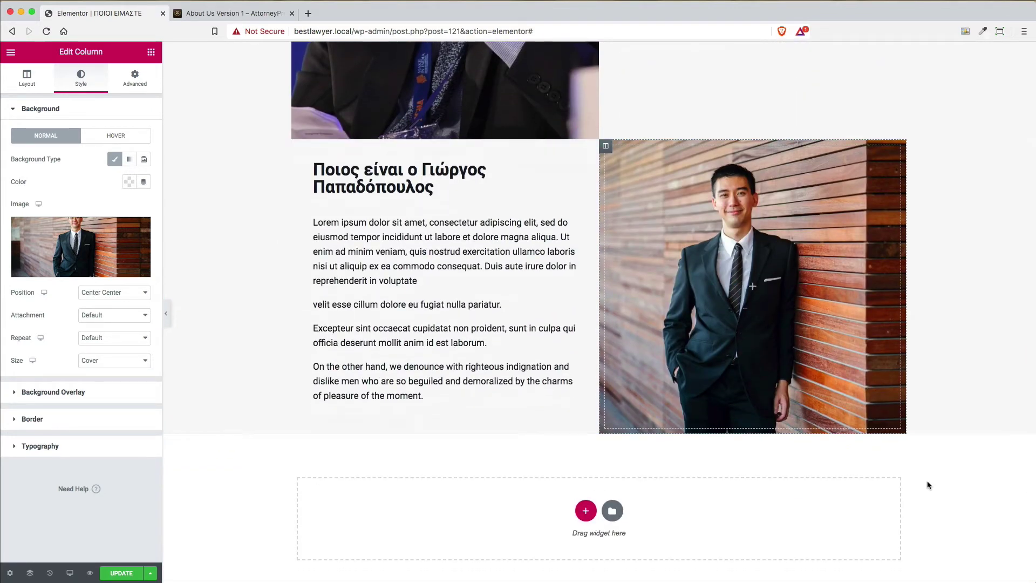
# Review the reference page's Our Clients area, then add a structure to the empty section
pyautogui.click(241, 19)
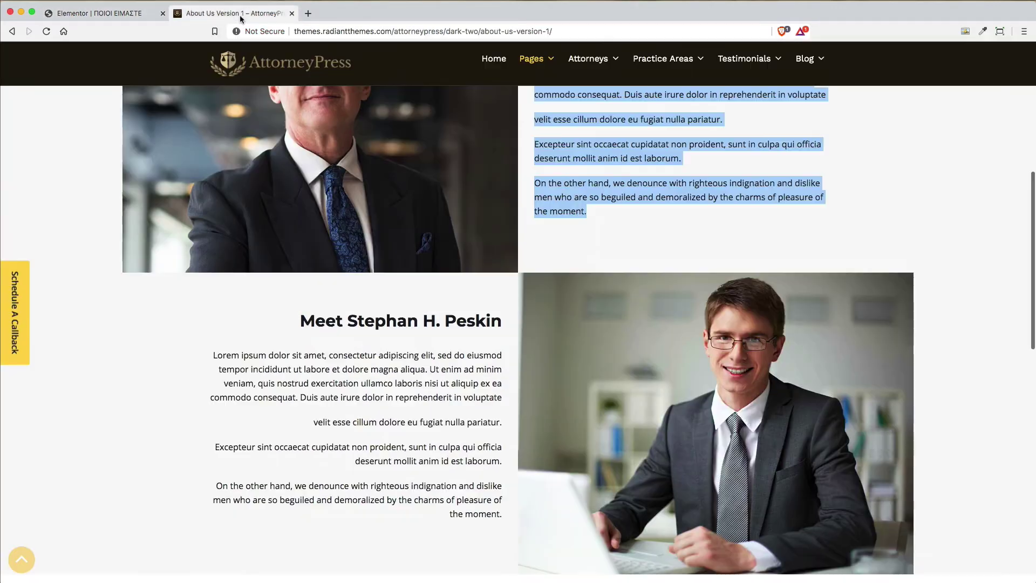
pyautogui.scroll(3, 444, 210)
pyautogui.scroll(-10, 575, 326)
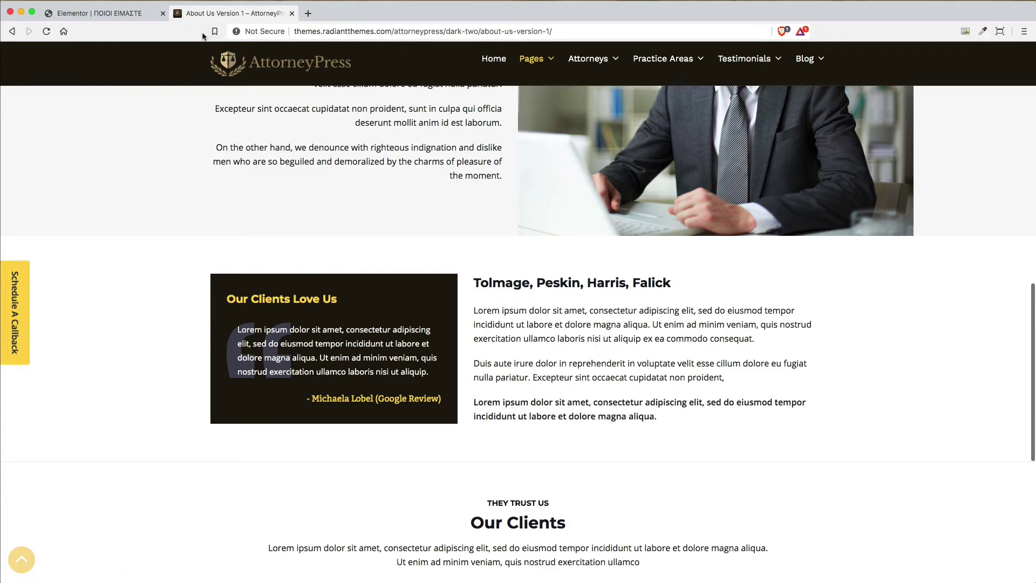
pyautogui.click(98, 13)
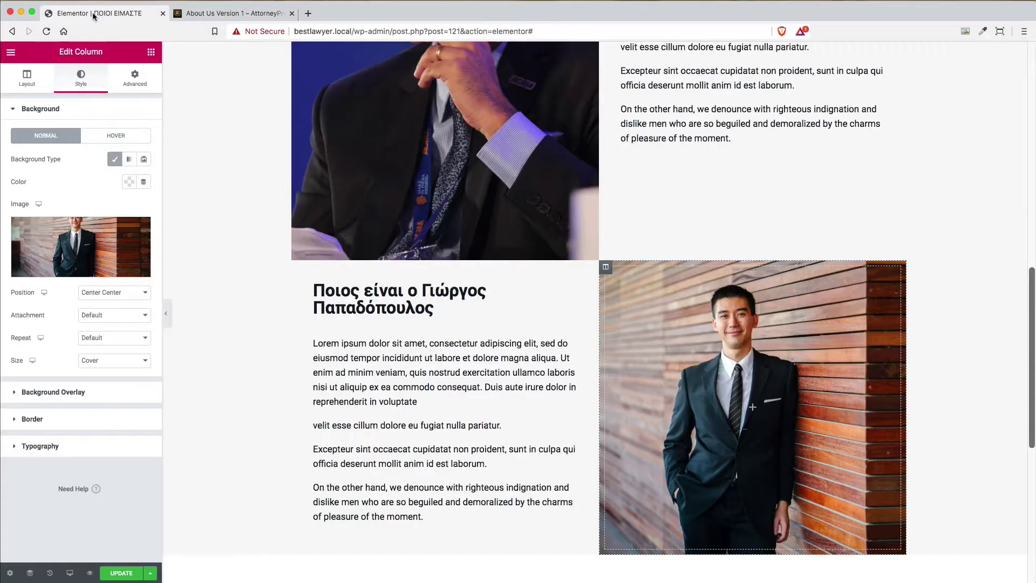
pyautogui.scroll(-4, 838, 419)
pyautogui.scroll(-1, 838, 419)
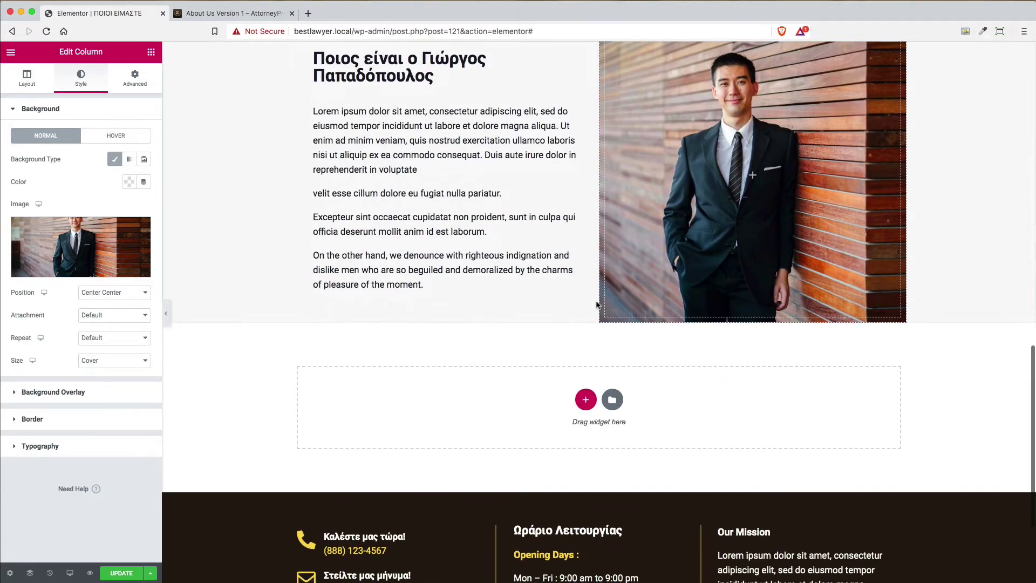
pyautogui.click(585, 398)
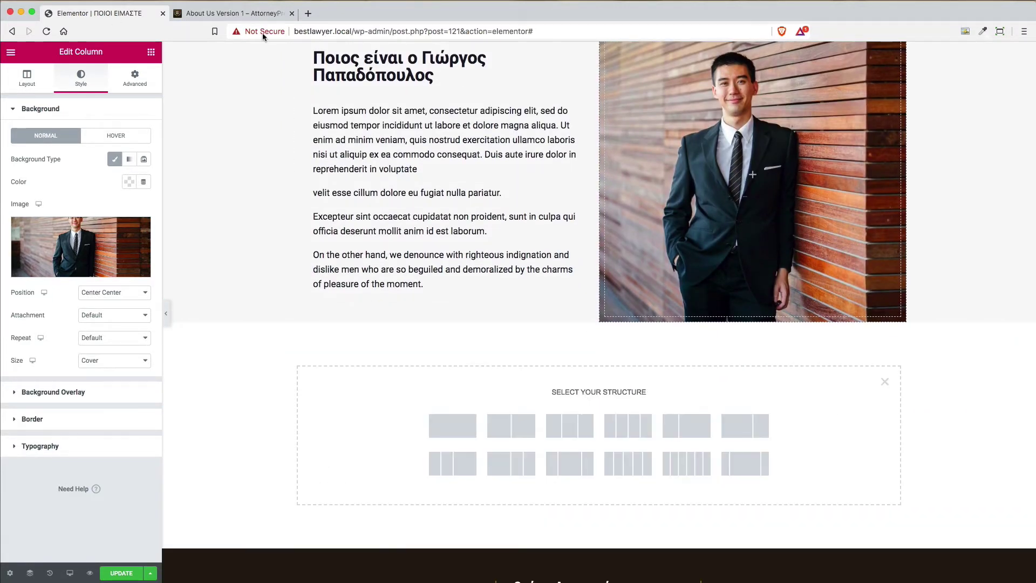
# Create a new two-column section stretched to full width
pyautogui.click(258, 18)
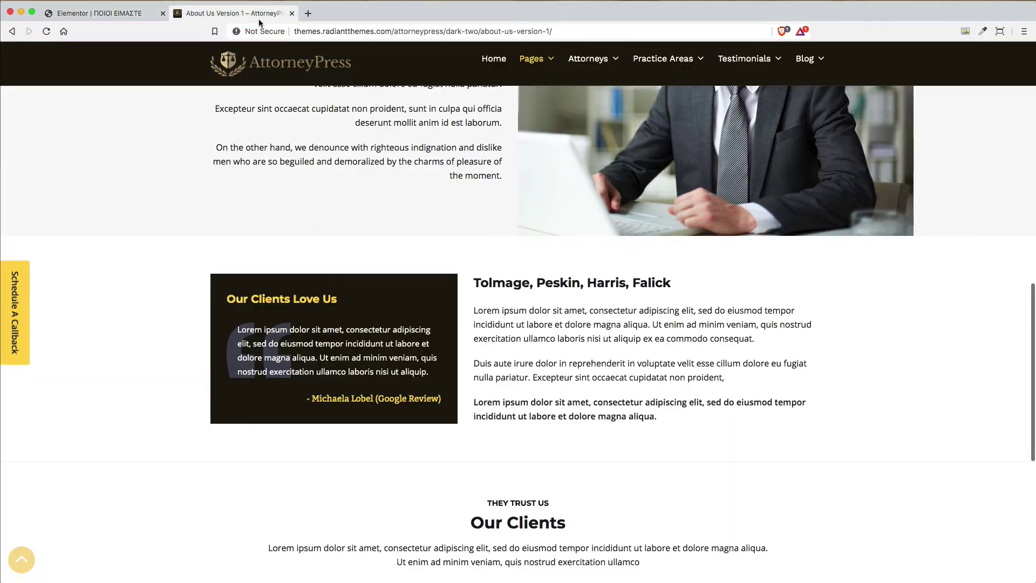
pyautogui.click(100, 14)
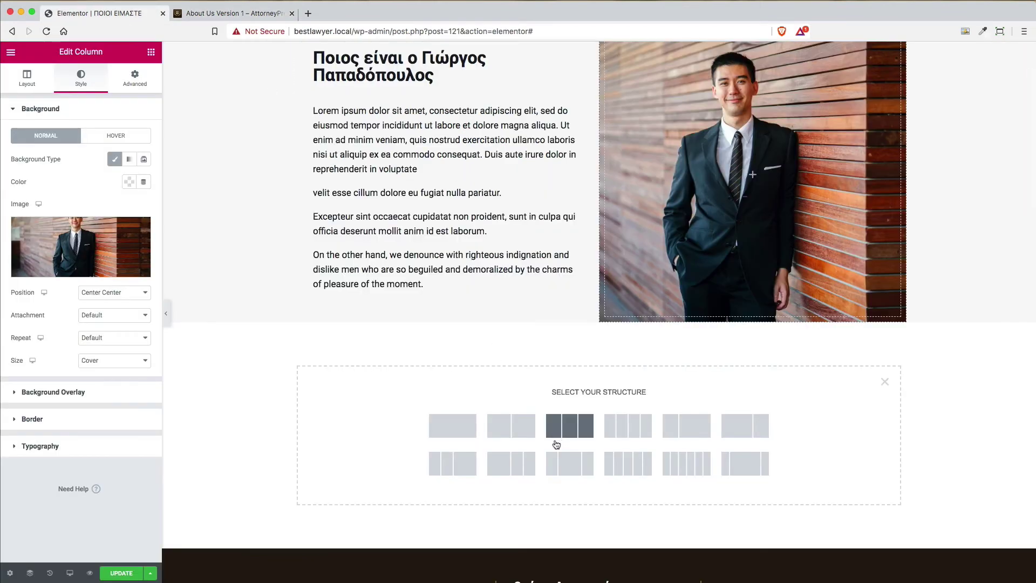
pyautogui.click(521, 435)
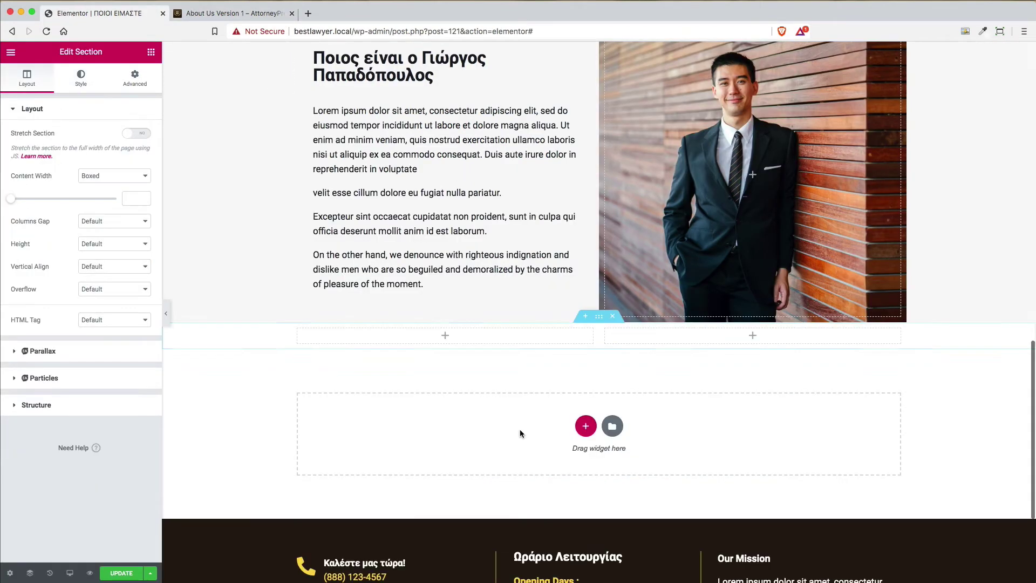
pyautogui.click(135, 134)
# Give the section 60 px padding top and bottom and 0 px at the sides
pyautogui.click(135, 79)
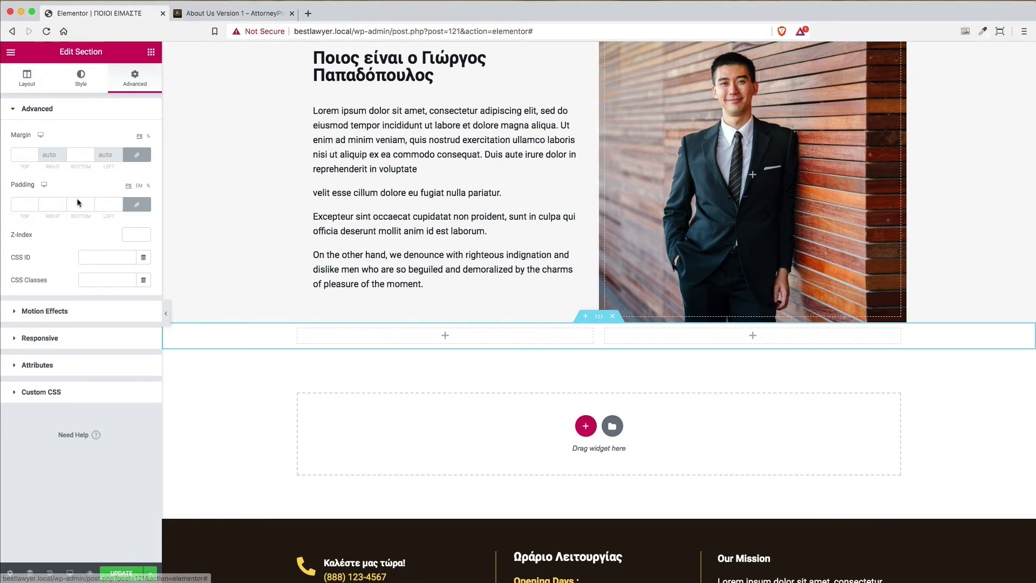
pyautogui.click(136, 204)
pyautogui.doubleClick(22, 204)
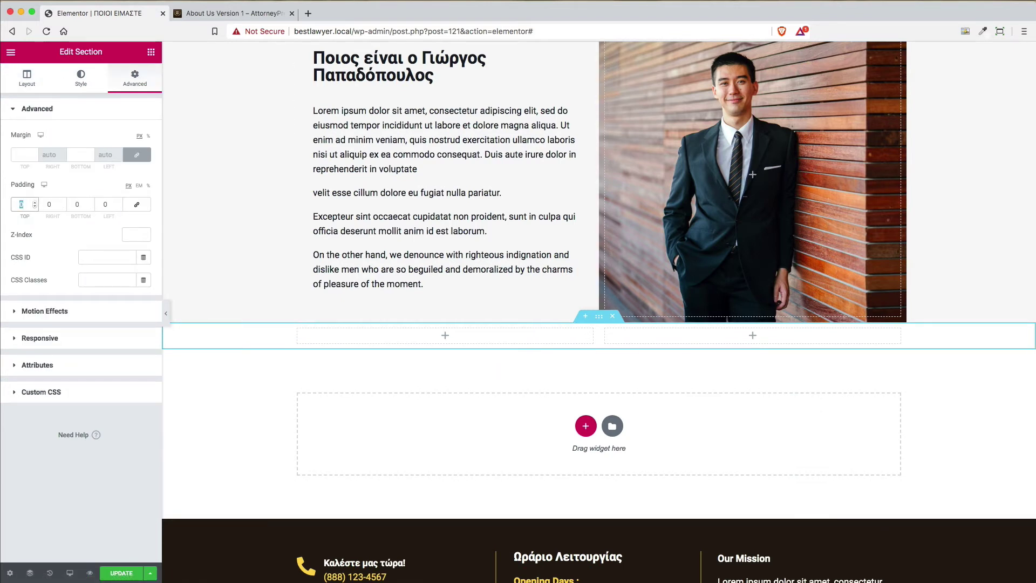
pyautogui.write('60')
pyautogui.press('Tab')
pyautogui.press('Tab')
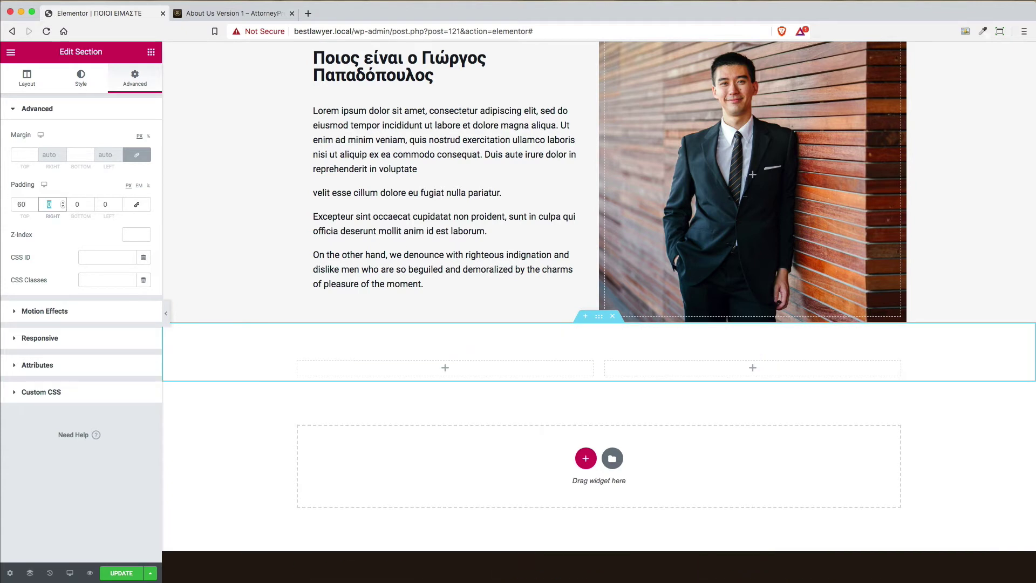
pyautogui.write('60')
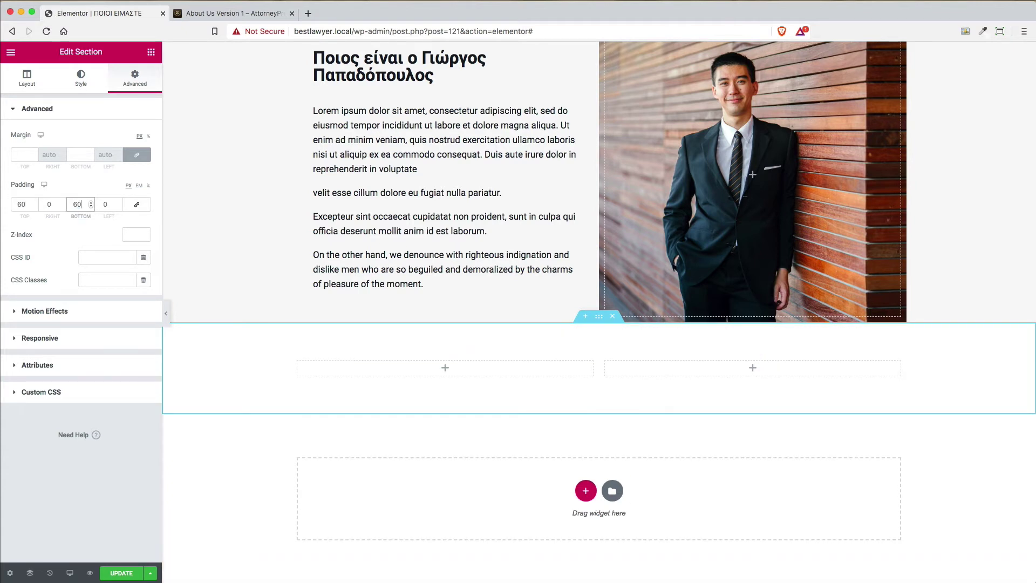
pyautogui.press('Tab')
pyautogui.click(272, 19)
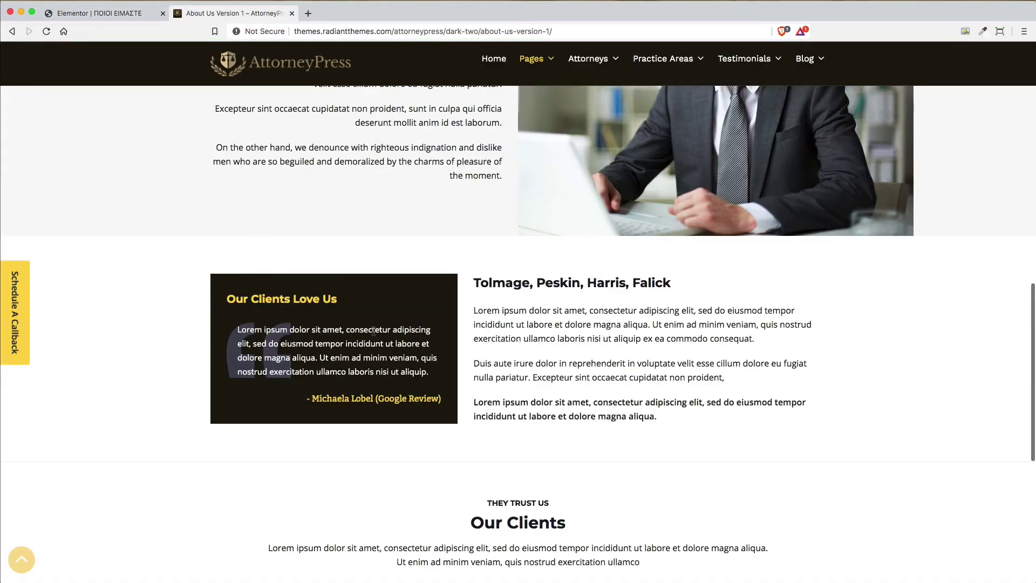
pyautogui.click(103, 14)
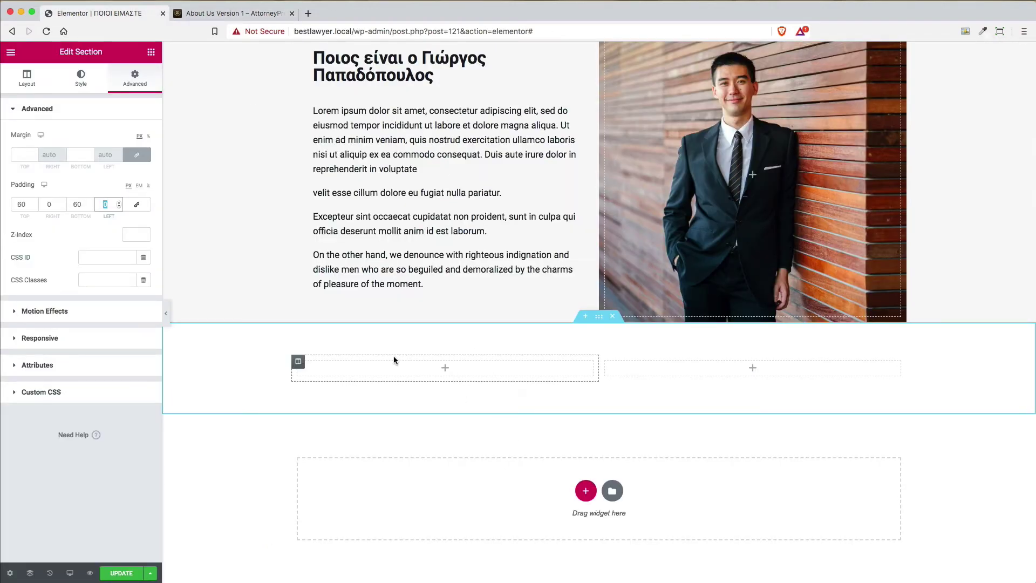
pyautogui.click(298, 363)
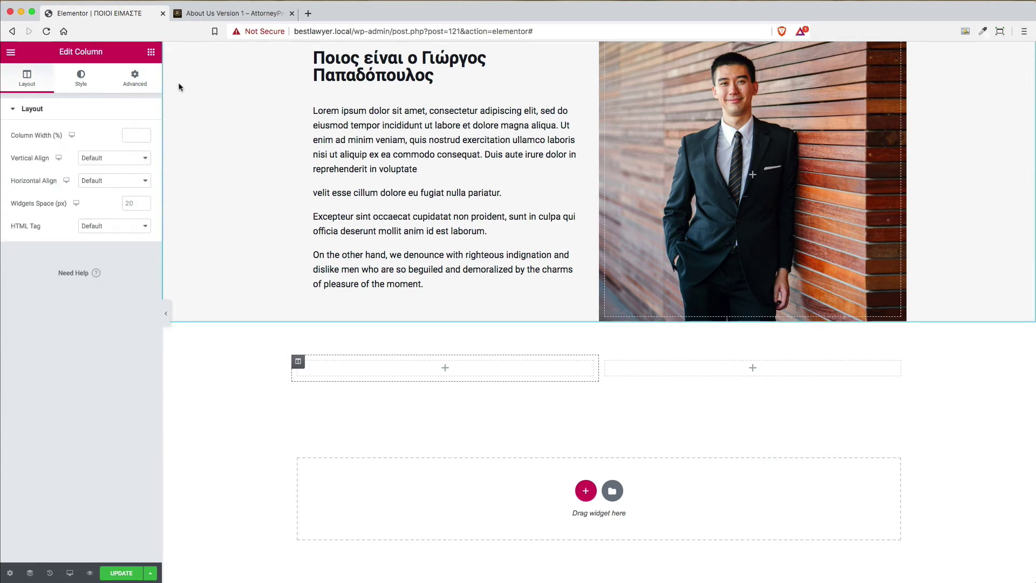
# Narrow the new section's left column to about 37.8% width, matching the reference
pyautogui.click(260, 16)
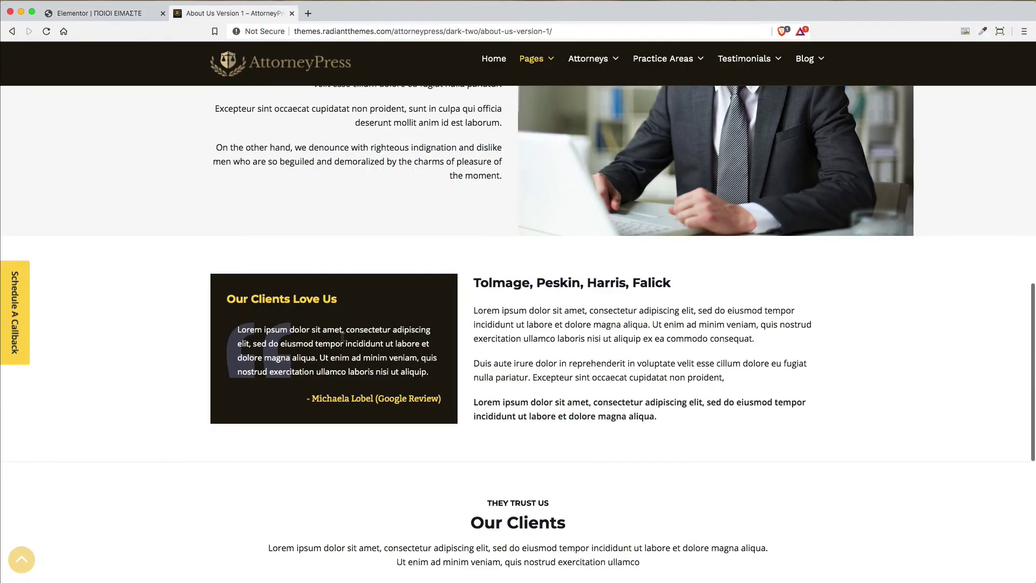
pyautogui.hotkey('ctrl', 'shift', 'Tab')
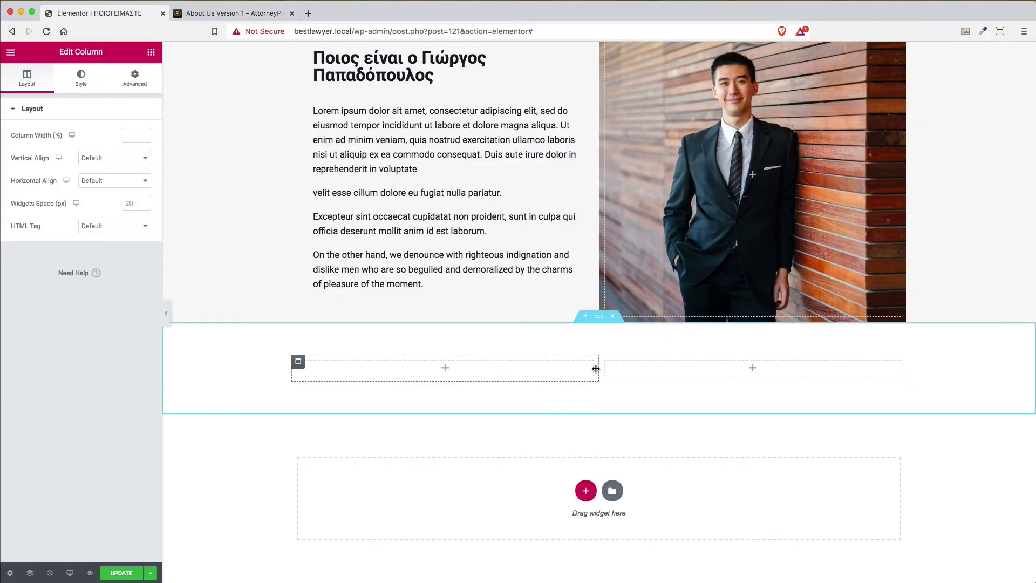
pyautogui.moveTo(597, 368); pyautogui.dragTo(536, 366)
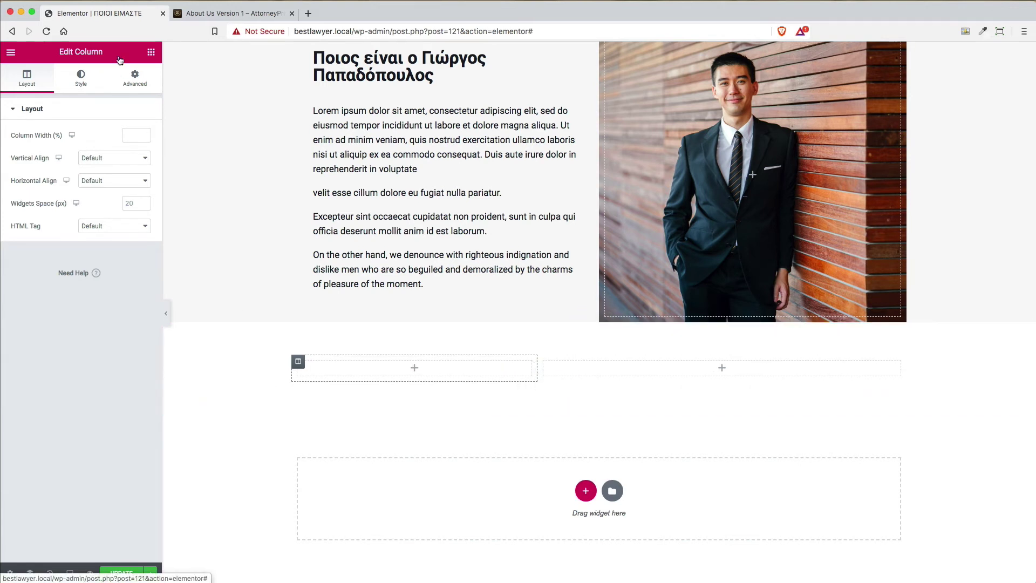
# Add a Heading widget and a Text Editor widget to the left column
pyautogui.click(152, 55)
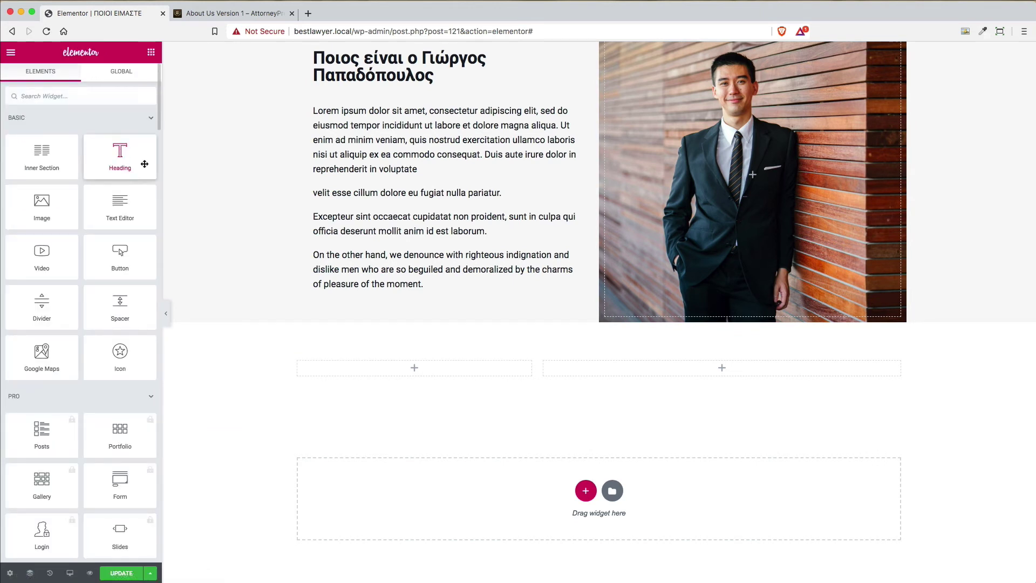
pyautogui.moveTo(144, 162); pyautogui.dragTo(439, 363)
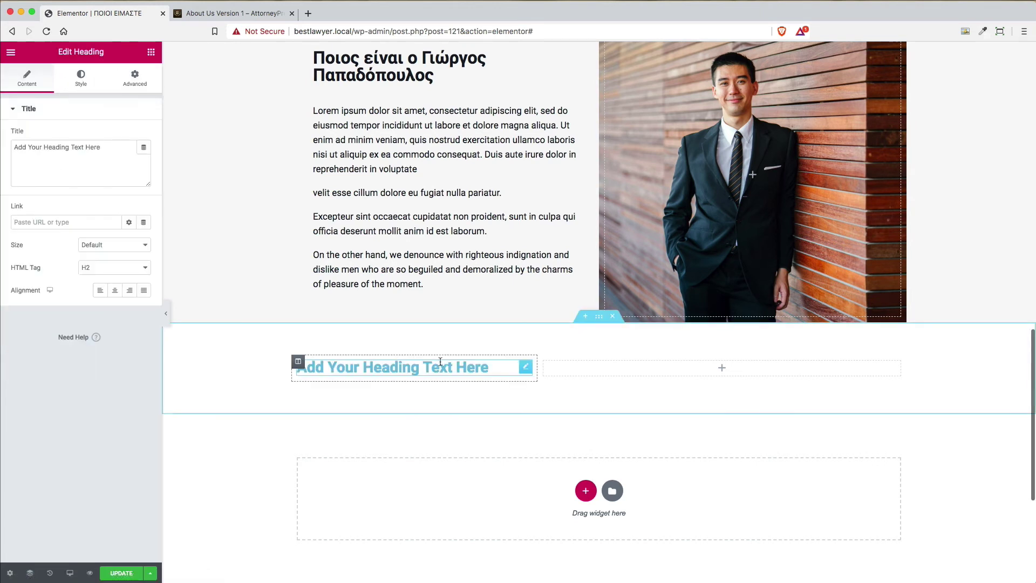
pyautogui.click(153, 54)
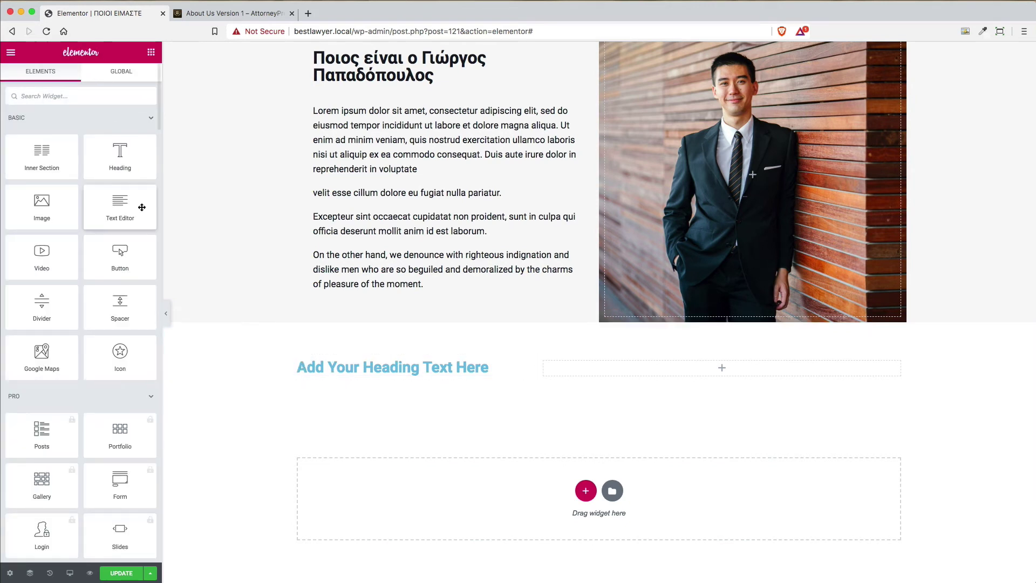
pyautogui.moveTo(142, 208); pyautogui.dragTo(428, 369)
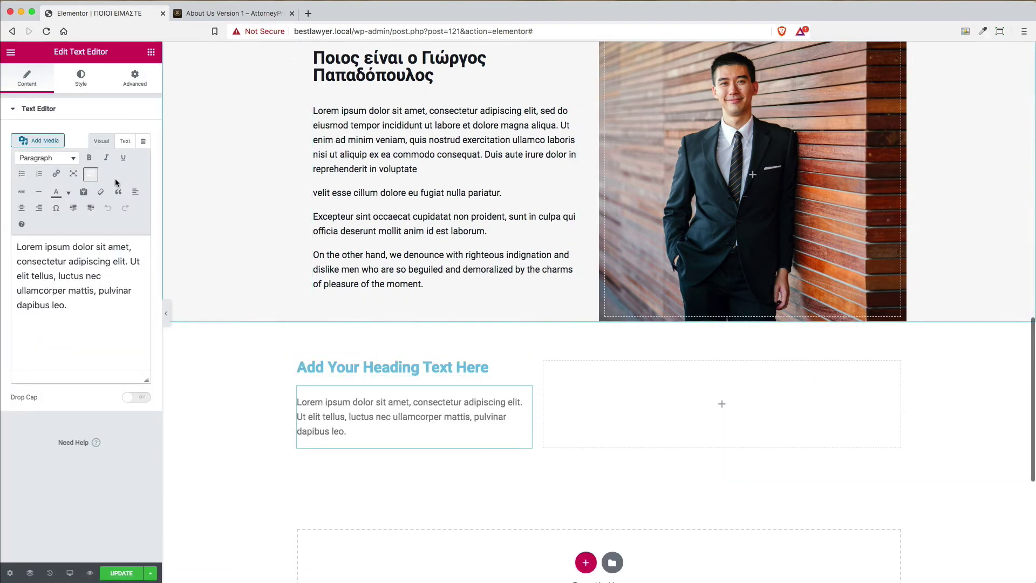
# Replace the text block's placeholder with the testimonial quote copied from the AttorneyPress page
pyautogui.click(211, 13)
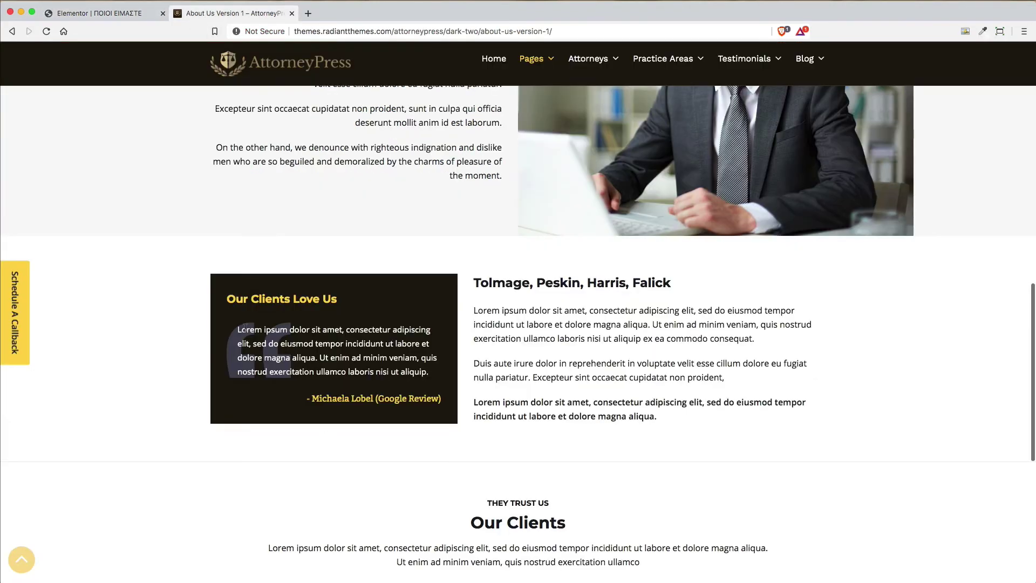
pyautogui.moveTo(429, 372); pyautogui.dragTo(238, 329)
pyautogui.hotkey('ctrl', 'c')
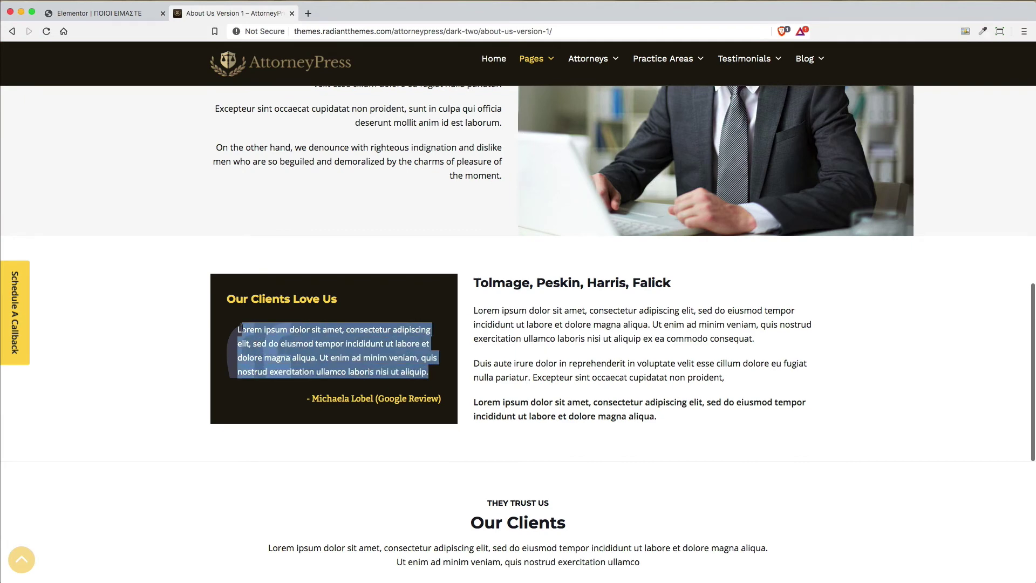
pyautogui.click(76, 14)
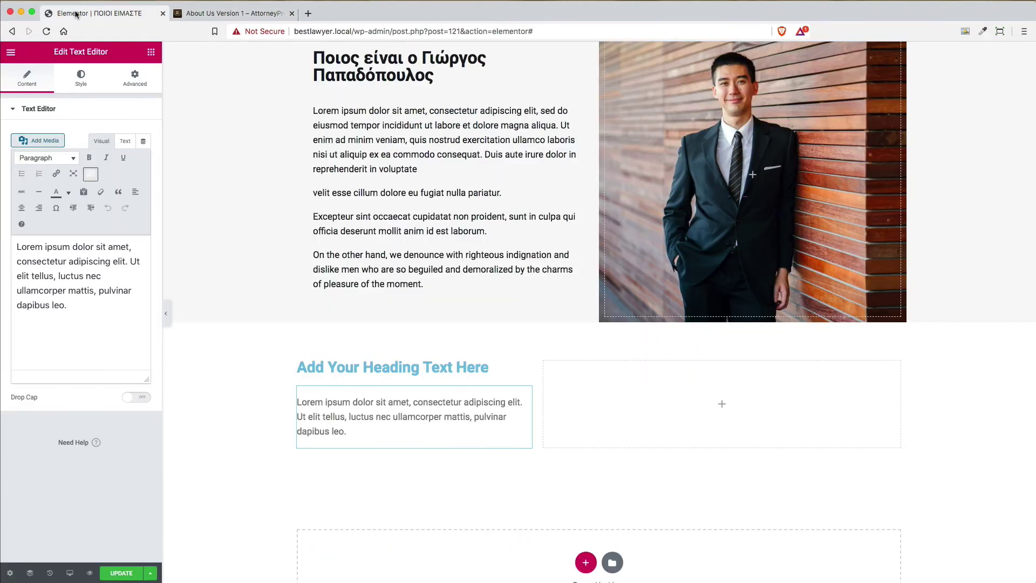
pyautogui.click(32, 276)
pyautogui.hotkey('ctrl', 'a')
pyautogui.hotkey('ctrl', 'v')
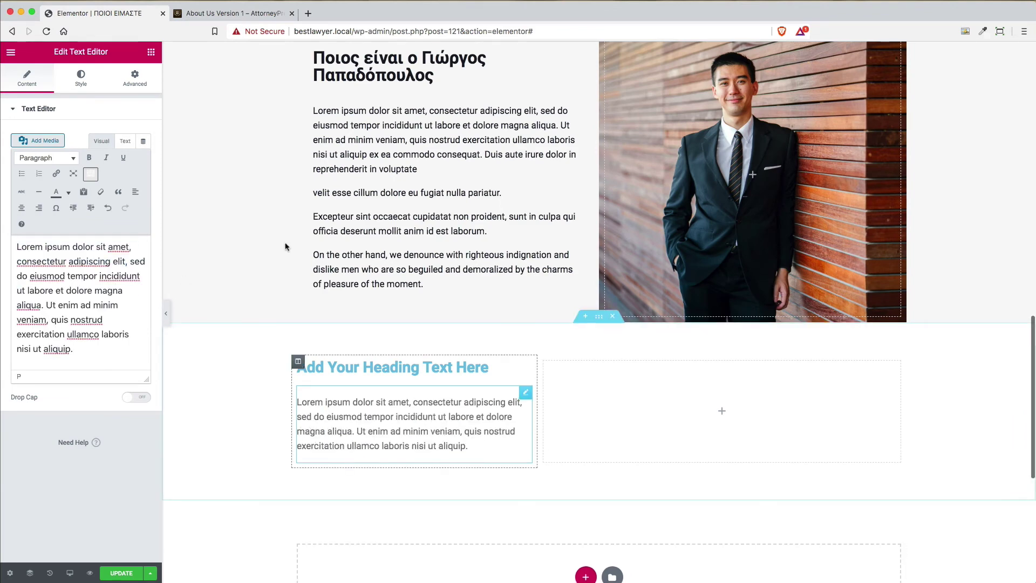
# Select the new heading's placeholder title text for replacement
pyautogui.click(232, 13)
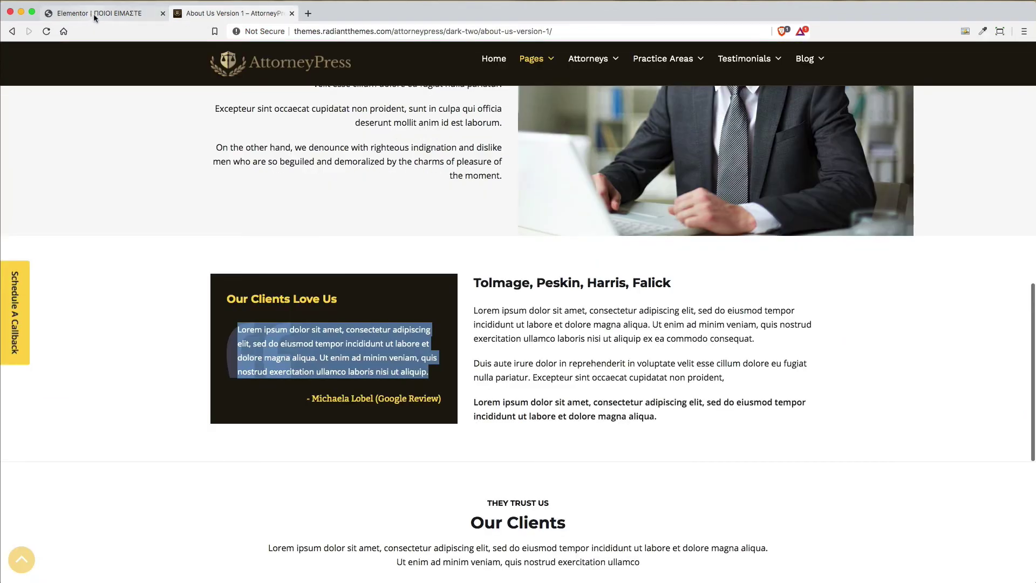
pyautogui.click(94, 16)
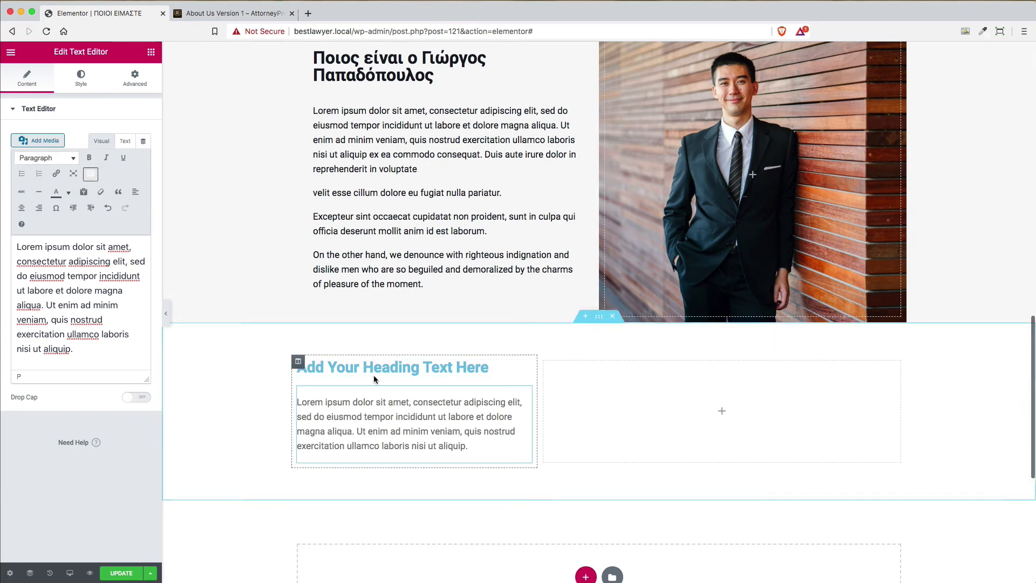
pyautogui.click(524, 369)
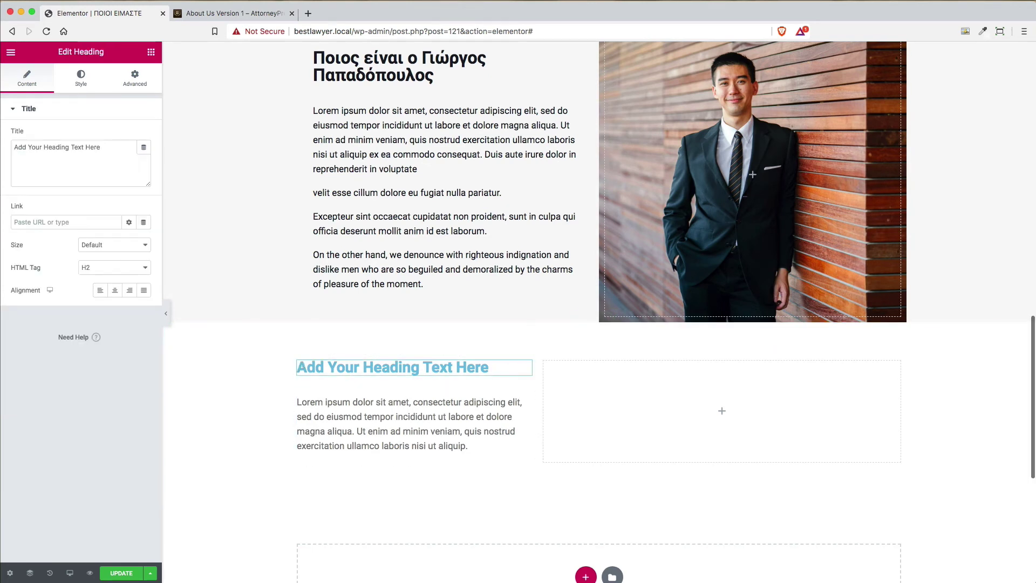
pyautogui.click(112, 156)
pyautogui.press('super+a')
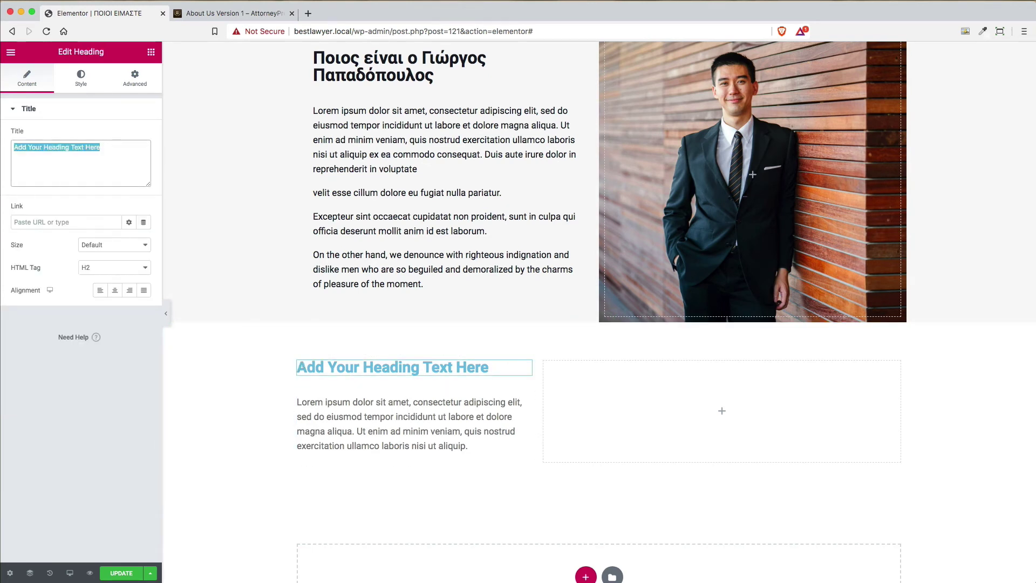
# Retitle the left heading 'Οι πελάτες μας μάς αγαπούν' and set it to H1
pyautogui.write('Οι π')
pyautogui.press('BackSpace')
pyautogui.press('BackSpace')
pyautogui.press('BackSpace')
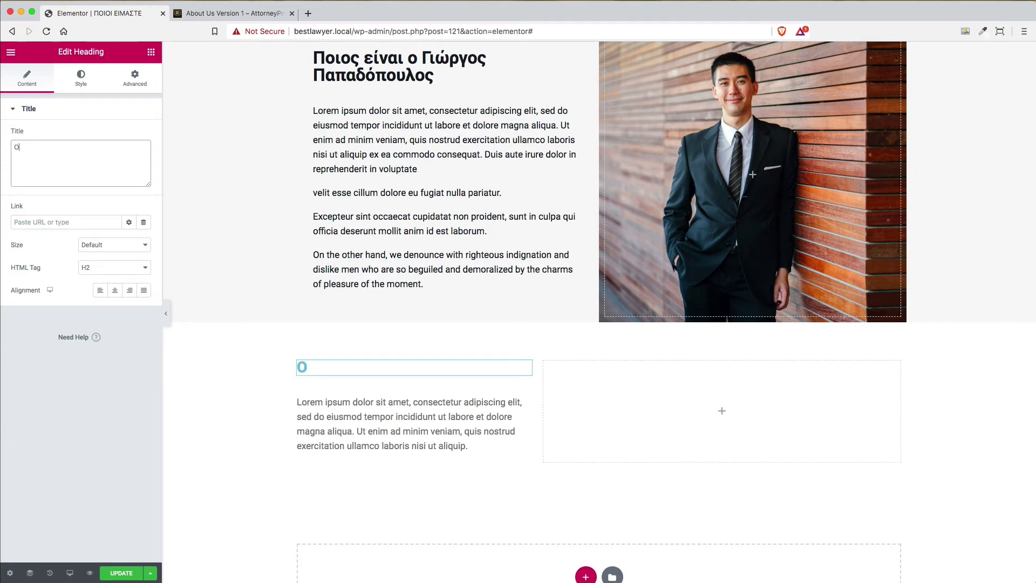
pyautogui.write('ι πελάτες μας ')
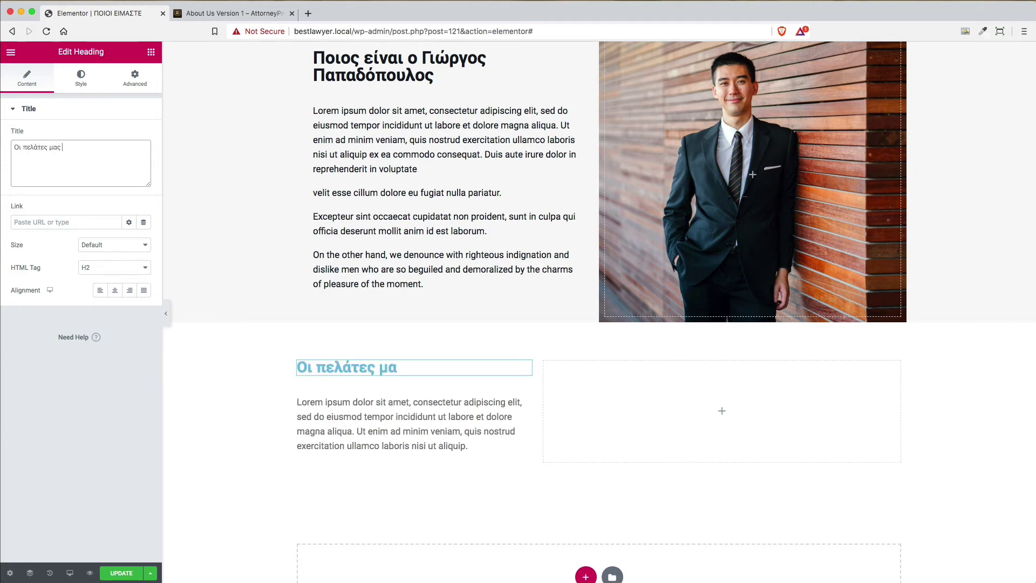
pyautogui.write('μας')
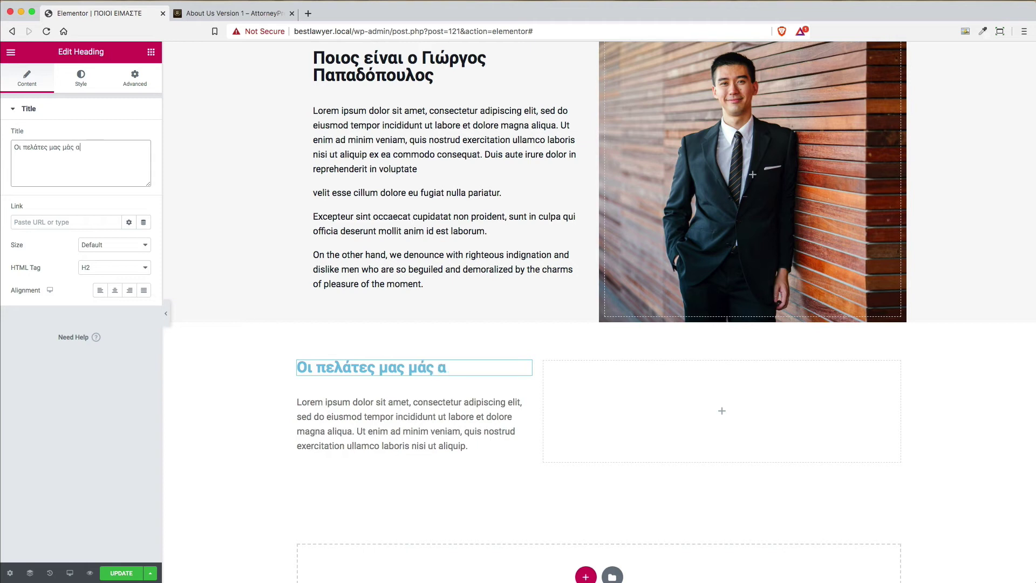
pyautogui.write('γαπούν')
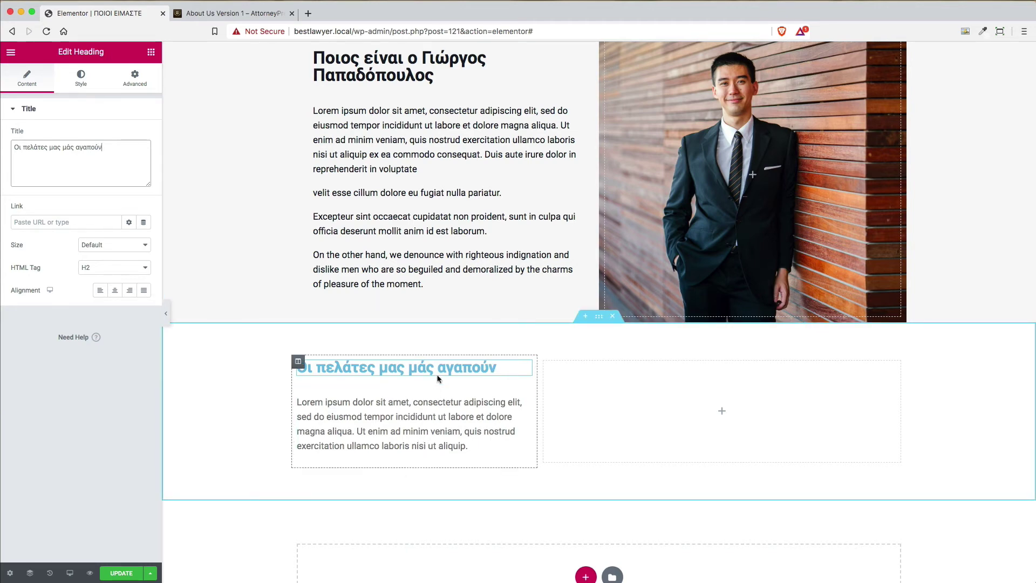
pyautogui.click(238, 13)
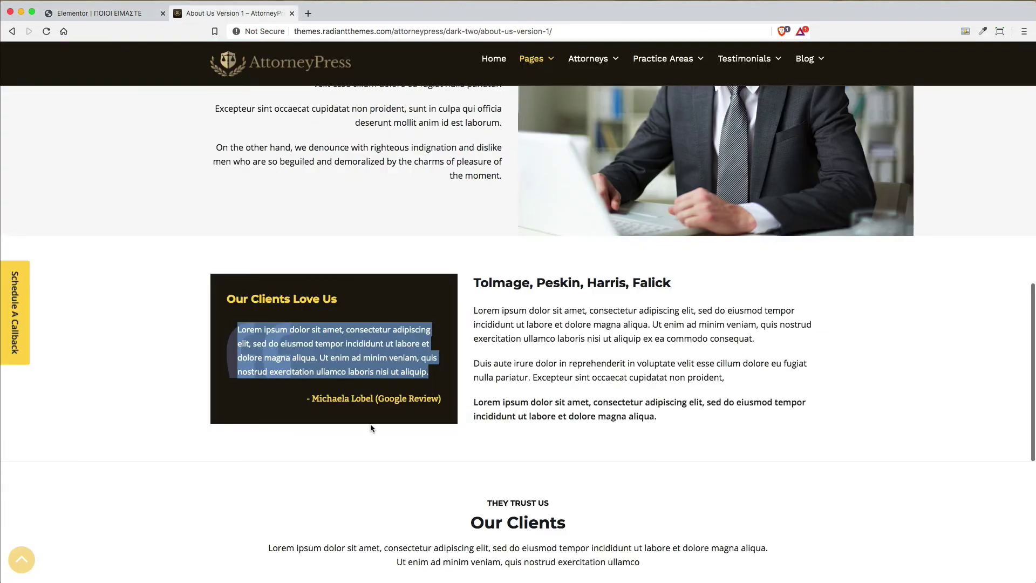
pyautogui.click(127, 14)
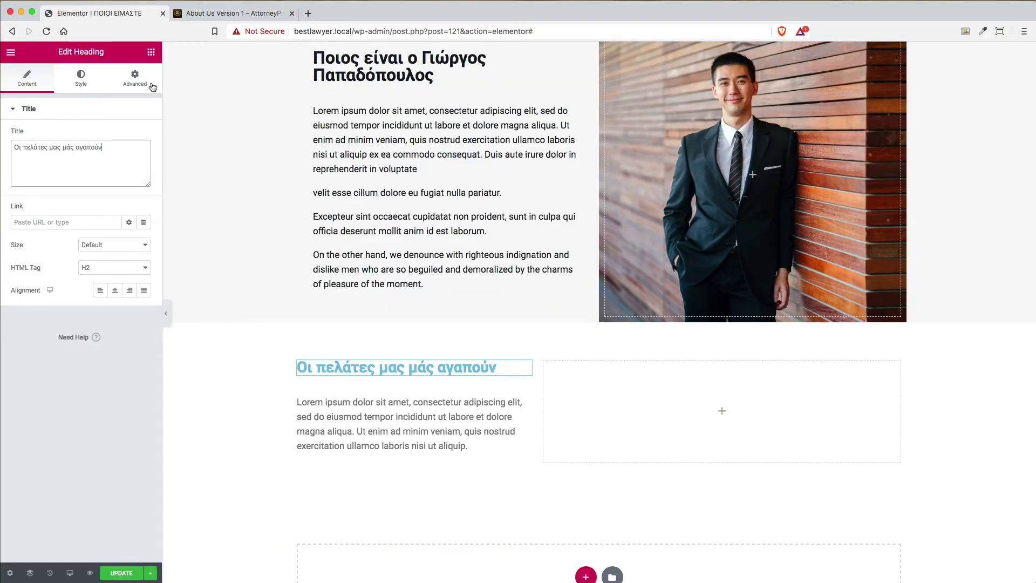
pyautogui.click(125, 276)
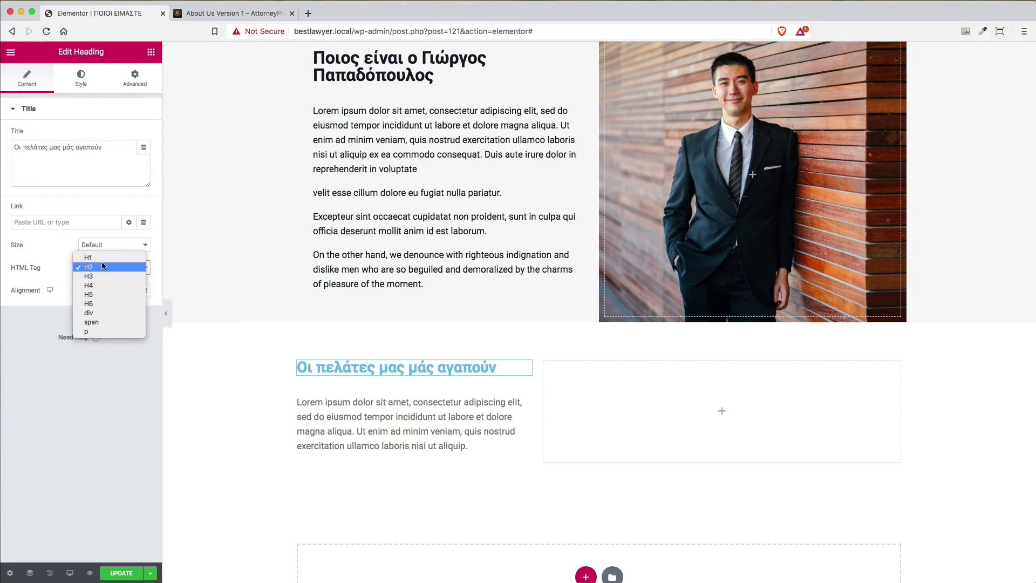
pyautogui.click(109, 259)
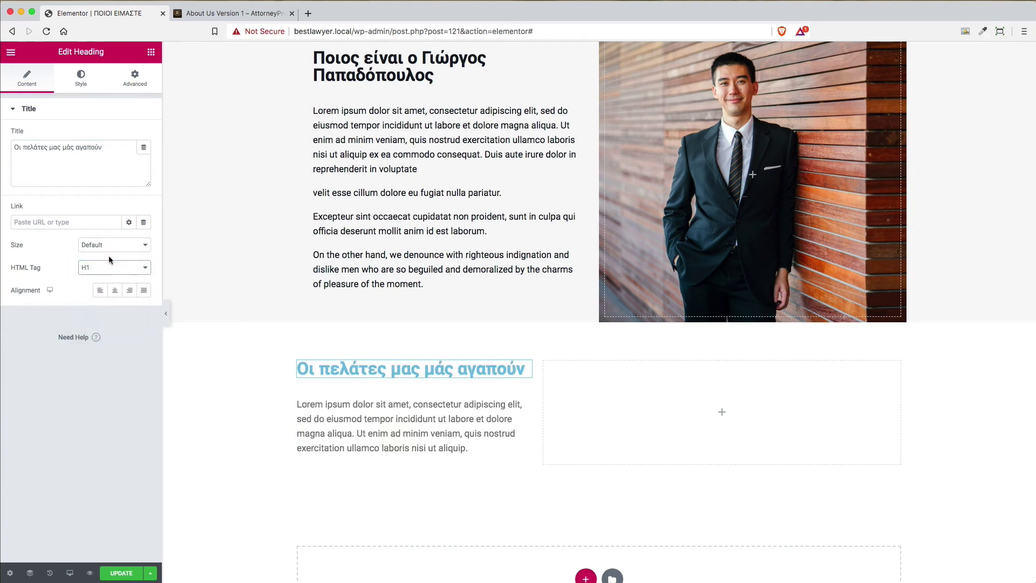
pyautogui.click(151, 53)
# Add a right-aligned H5 heading below the paragraph in the left column
pyautogui.moveTo(119, 157); pyautogui.dragTo(381, 456)
pyautogui.click(131, 292)
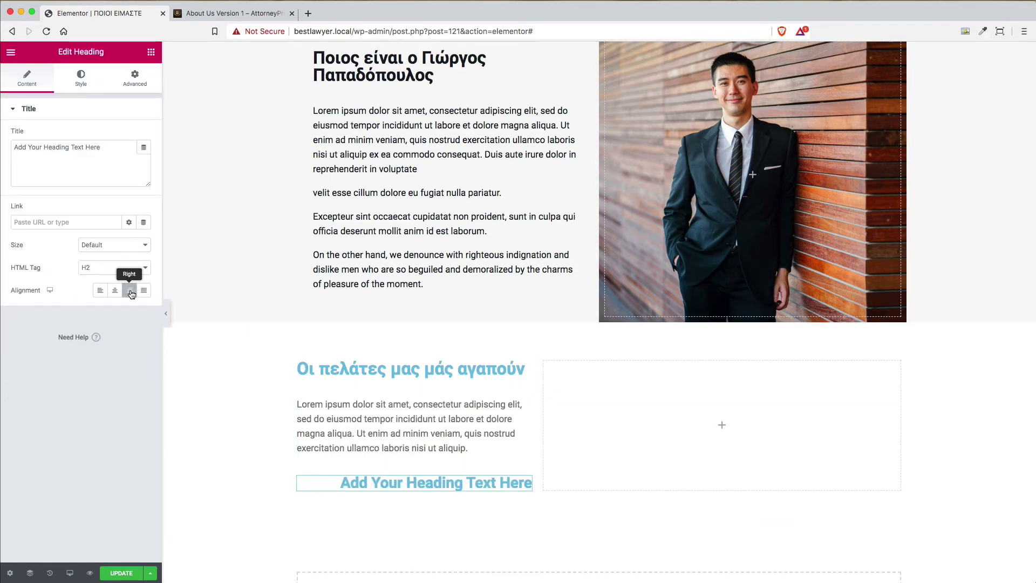
pyautogui.click(118, 270)
pyautogui.click(105, 295)
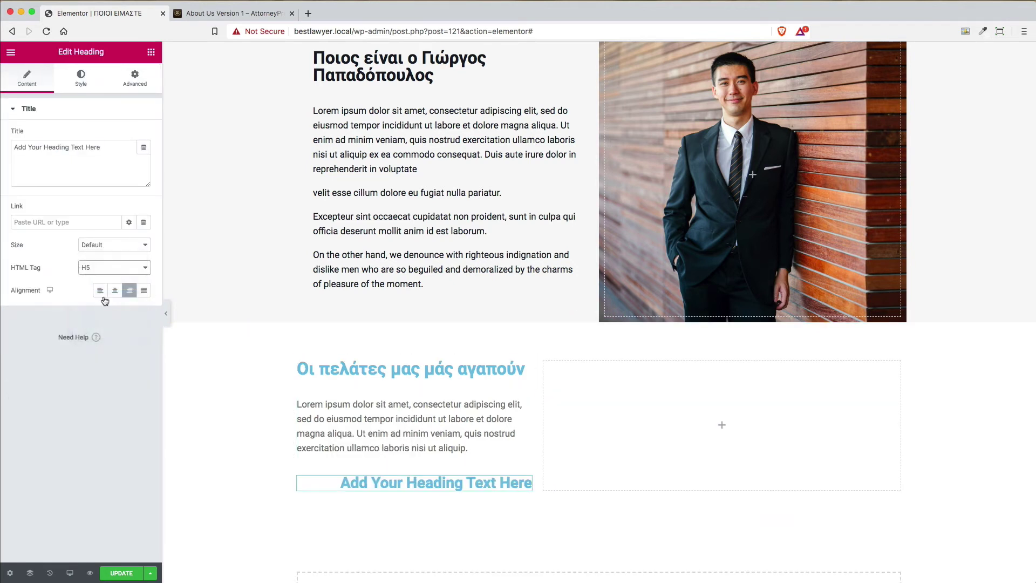
pyautogui.click(108, 269)
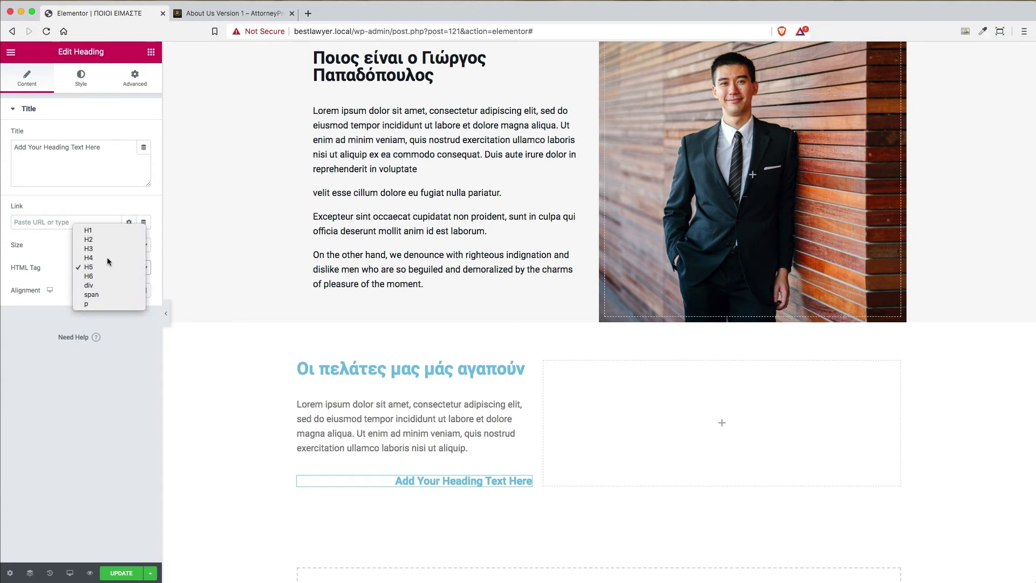
pyautogui.click(106, 258)
pyautogui.click(107, 258)
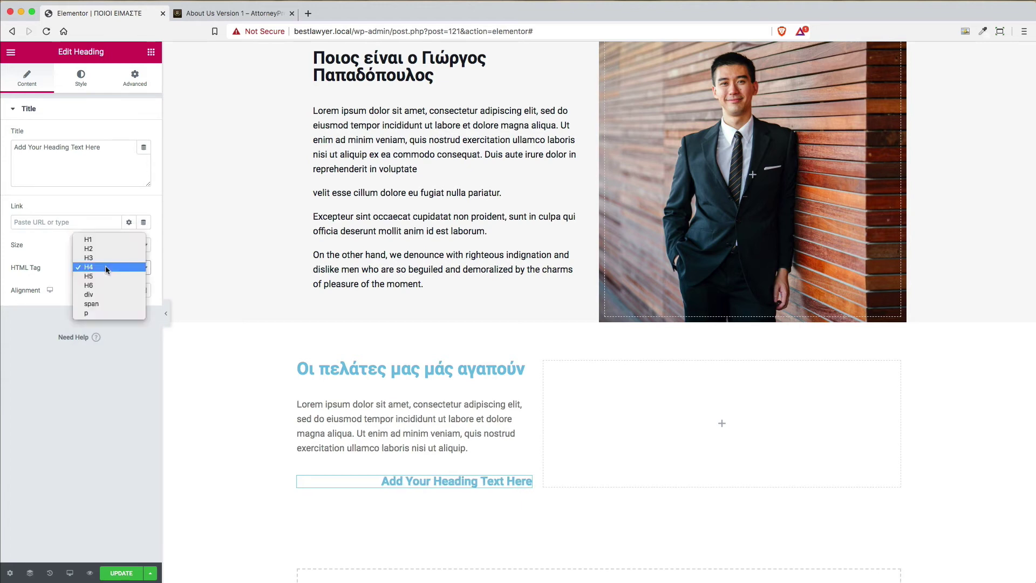
pyautogui.click(105, 275)
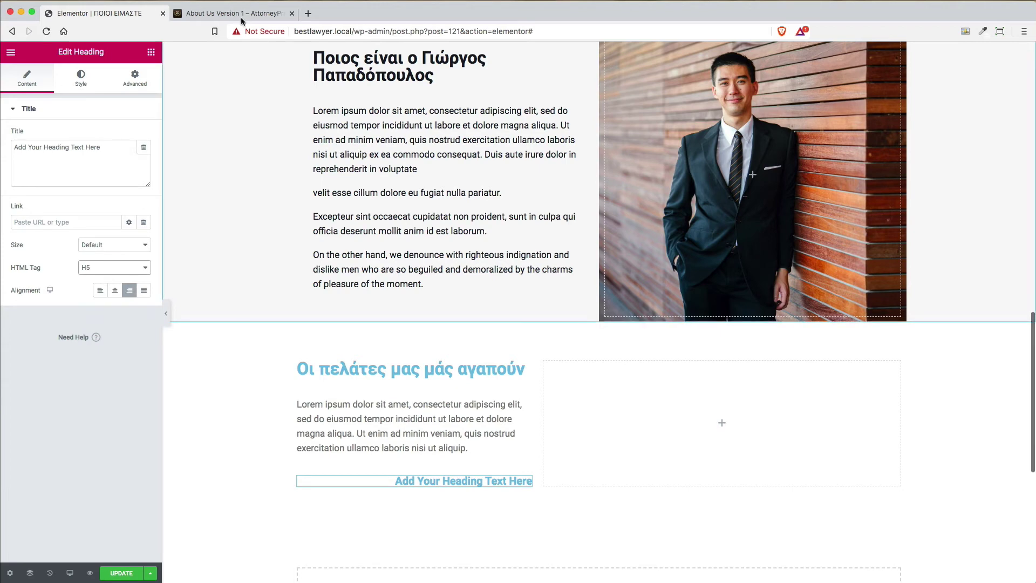
# Compare with the reference page and open the left column's settings
pyautogui.click(241, 15)
pyautogui.click(101, 15)
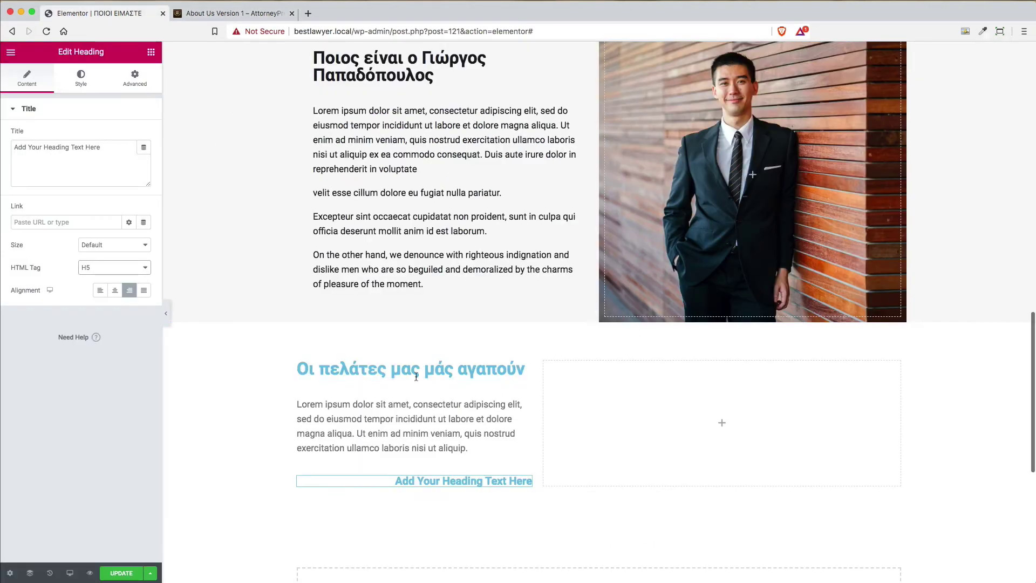
pyautogui.click(297, 364)
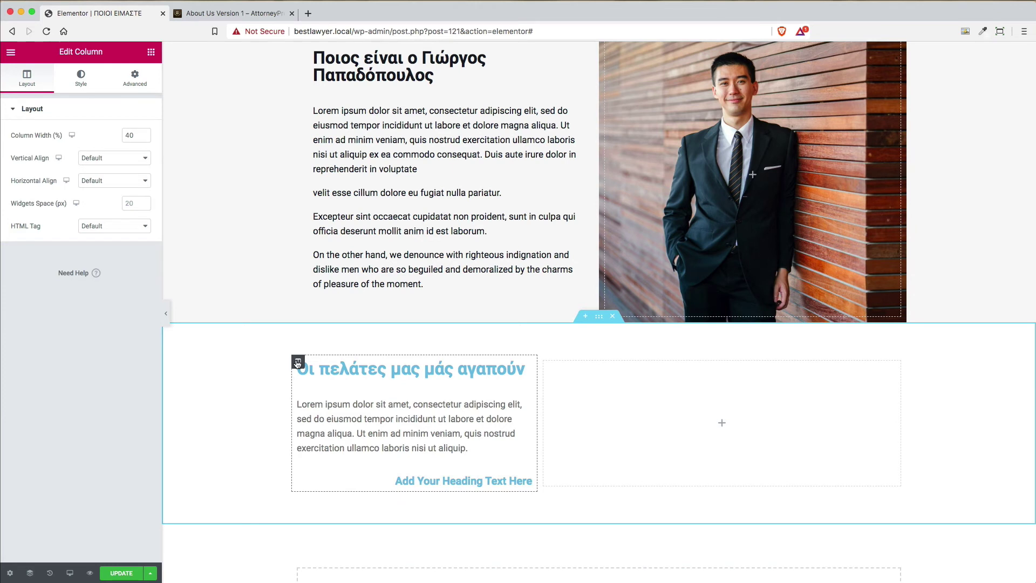
# Set the left column's linked padding to 20 px on all four sides
pyautogui.click(132, 72)
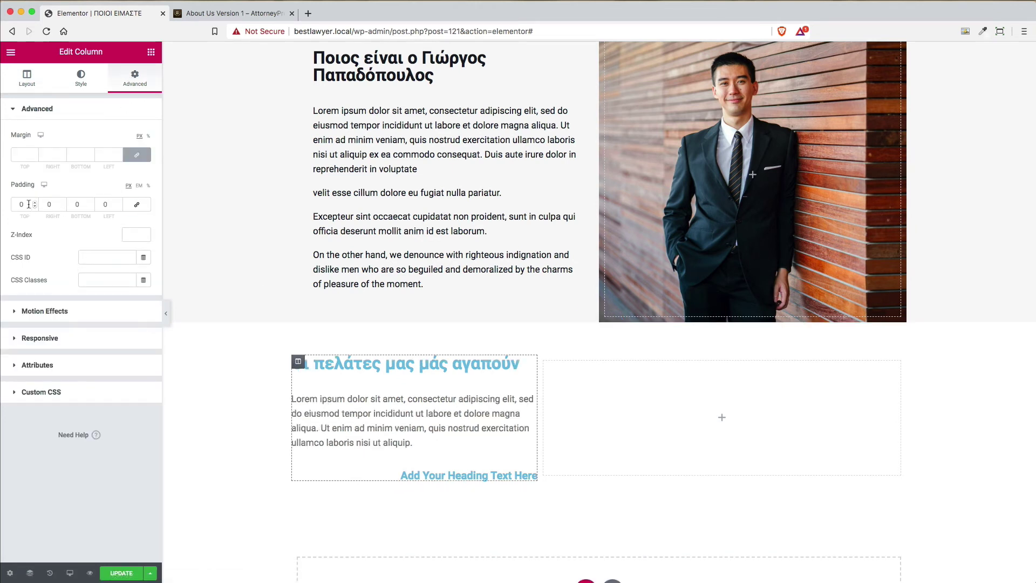
pyautogui.click(232, 13)
pyautogui.click(122, 16)
pyautogui.click(136, 204)
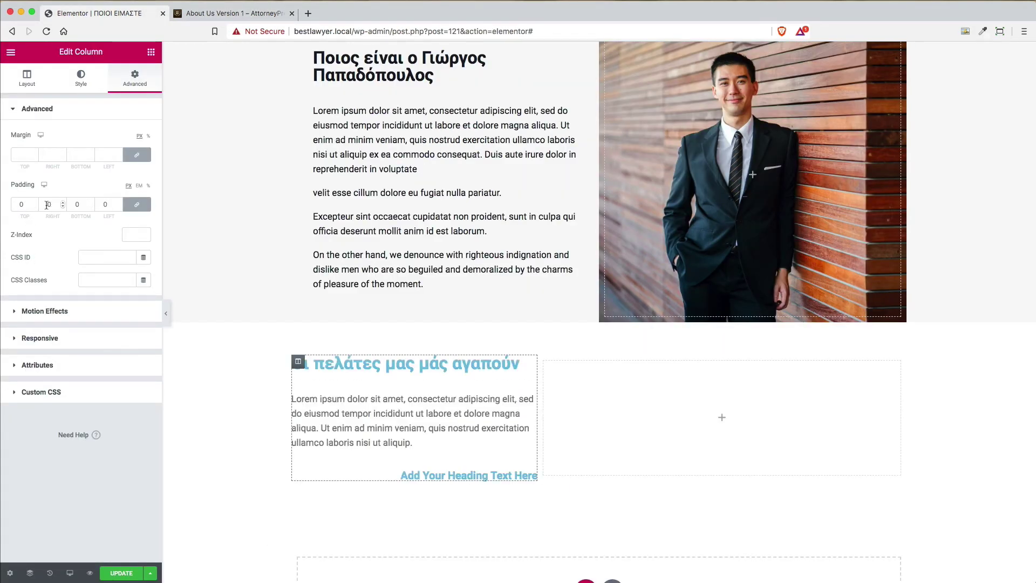
pyautogui.doubleClick(27, 205)
pyautogui.write('20')
pyautogui.press('Tab')
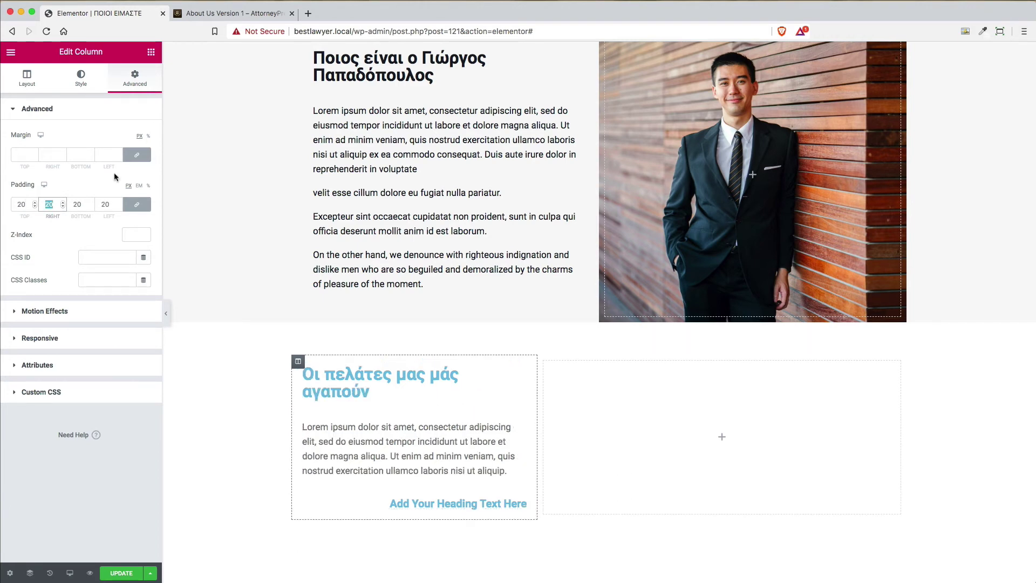
pyautogui.click(217, 22)
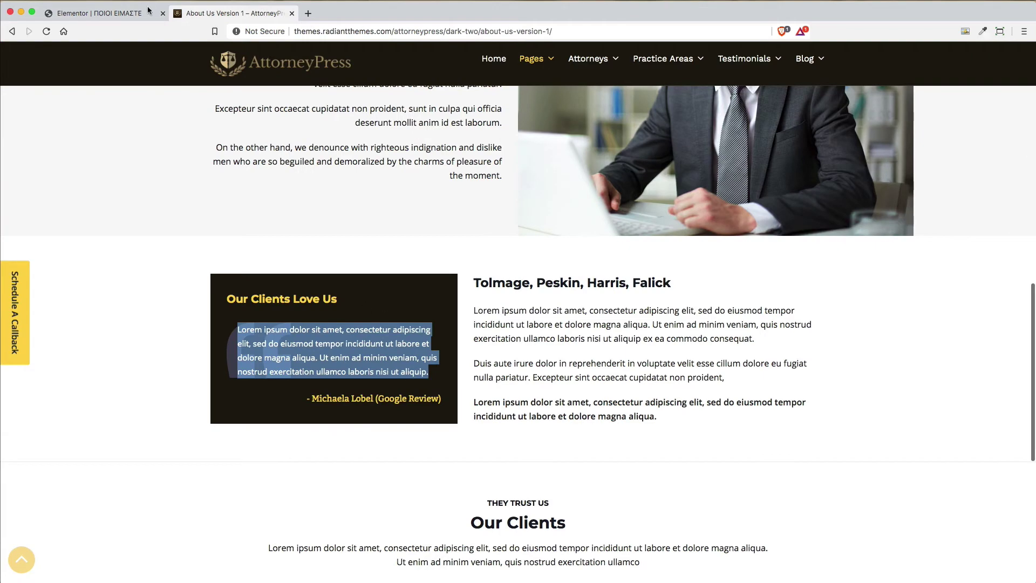
# Change the 'Οι πελάτες μας μάς αγαπούν' heading to an H4
pyautogui.click(114, 19)
pyautogui.click(518, 373)
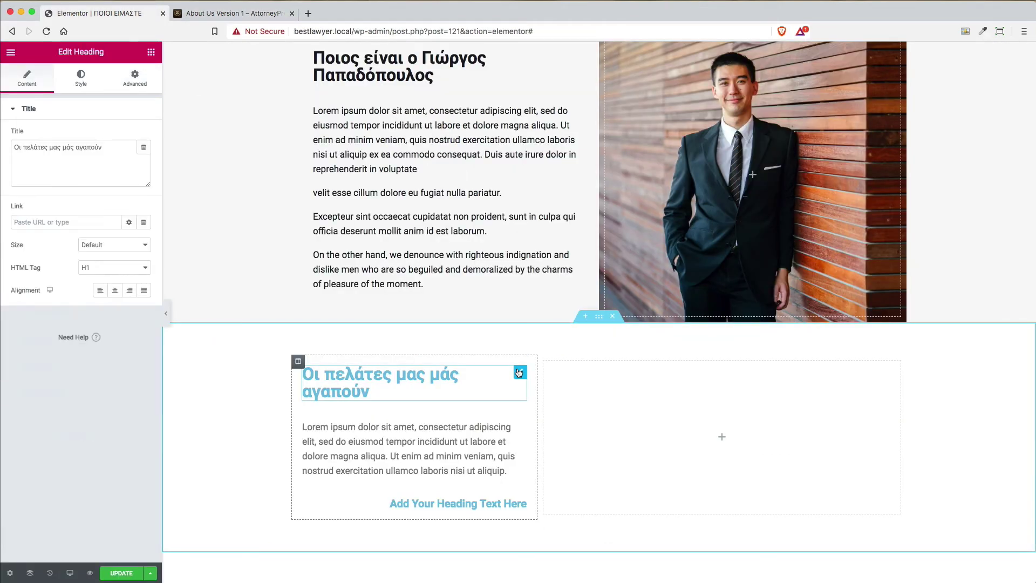
pyautogui.click(106, 268)
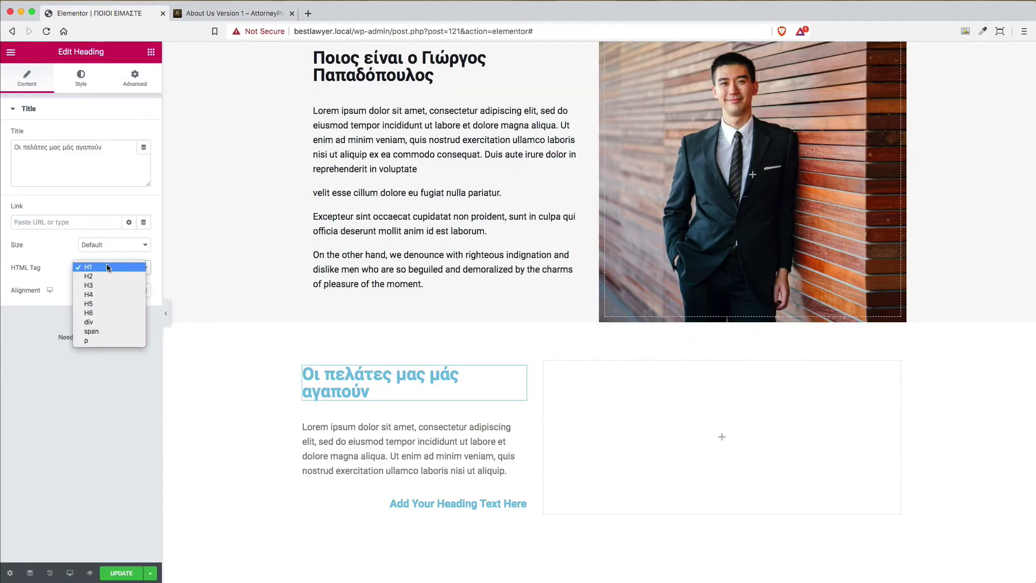
pyautogui.click(105, 295)
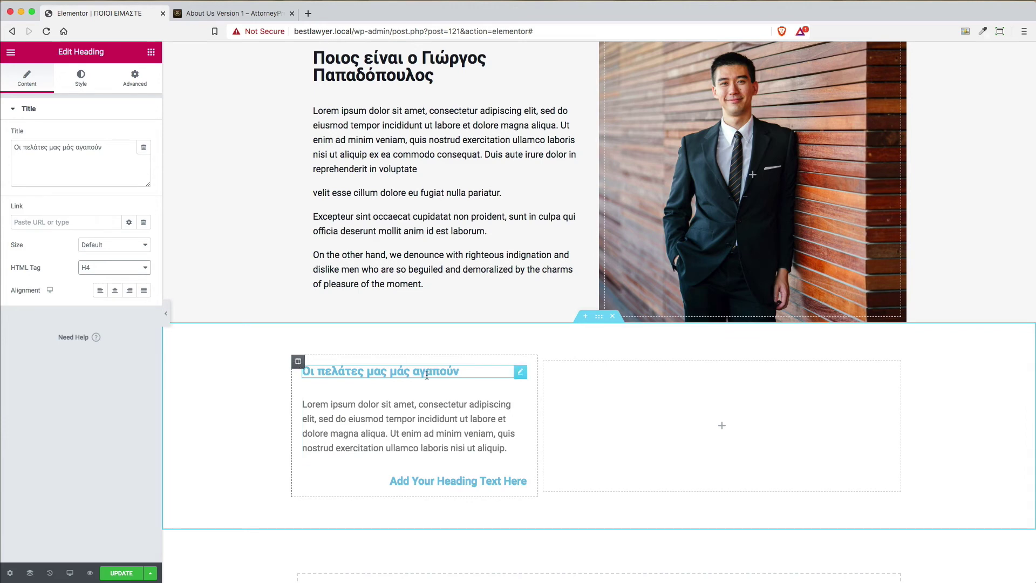
# Colour that heading's text with the yellow preset swatch
pyautogui.click(205, 14)
pyautogui.click(133, 16)
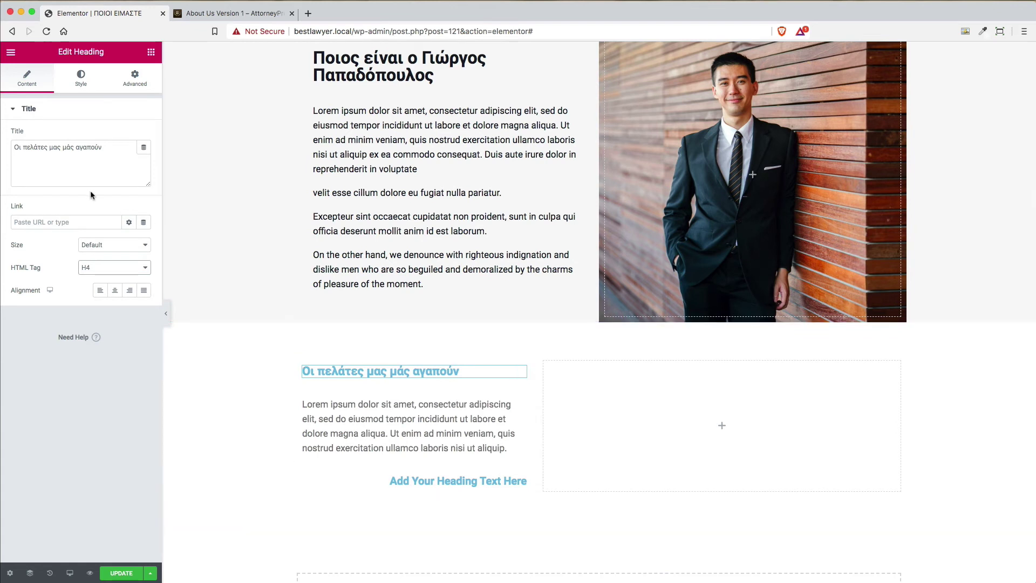
pyautogui.click(81, 77)
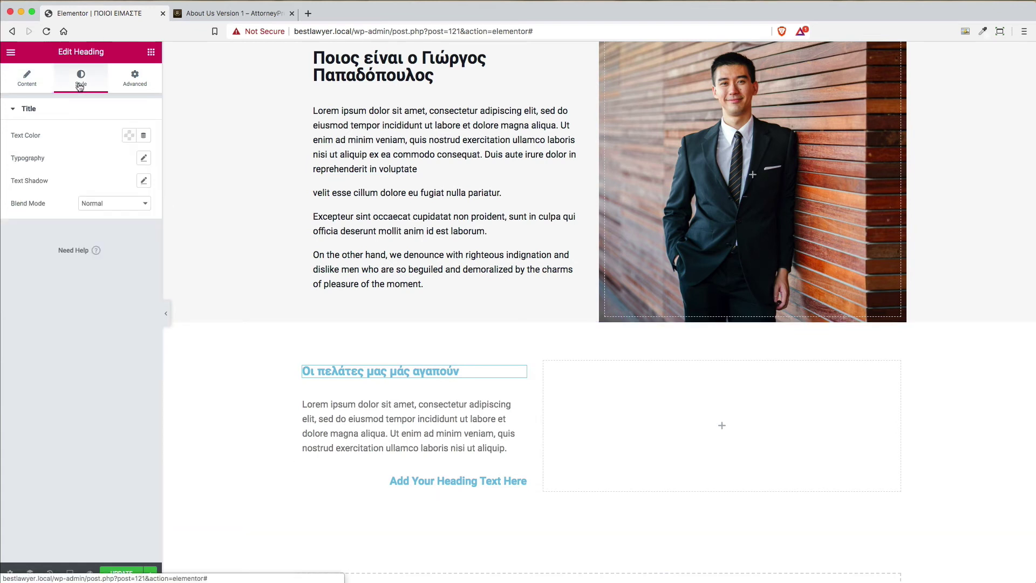
pyautogui.click(129, 137)
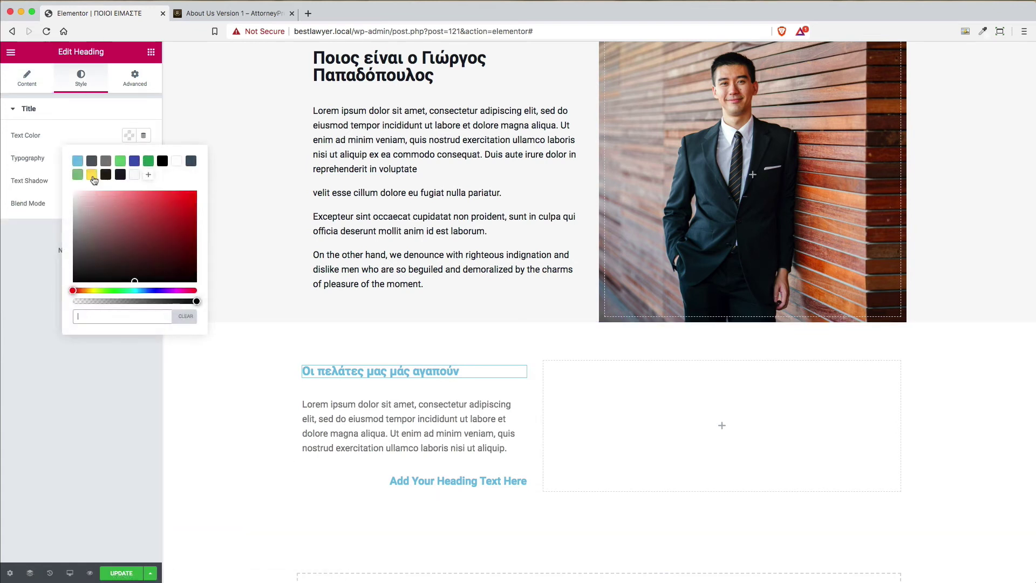
pyautogui.click(92, 176)
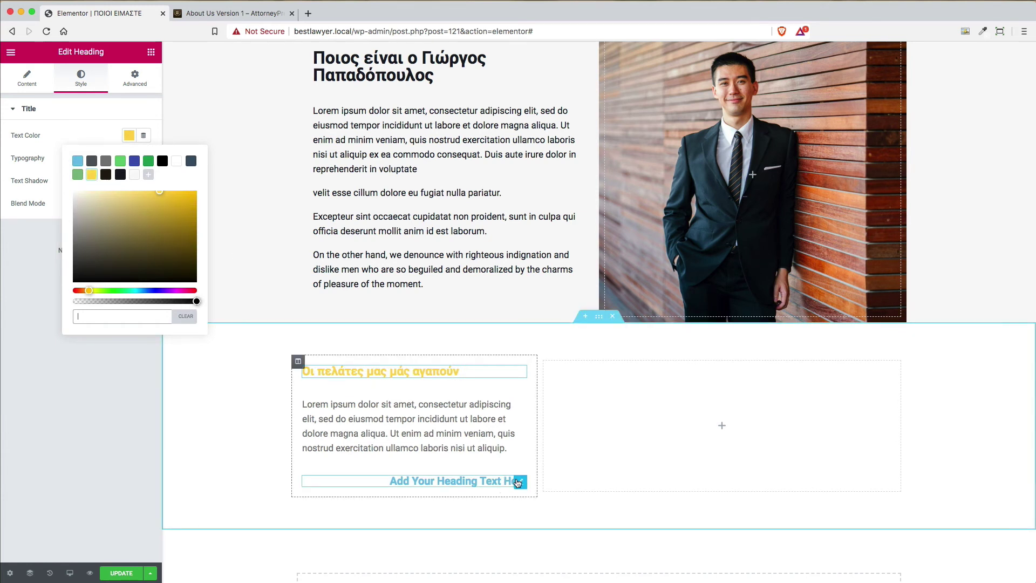
pyautogui.click(519, 482)
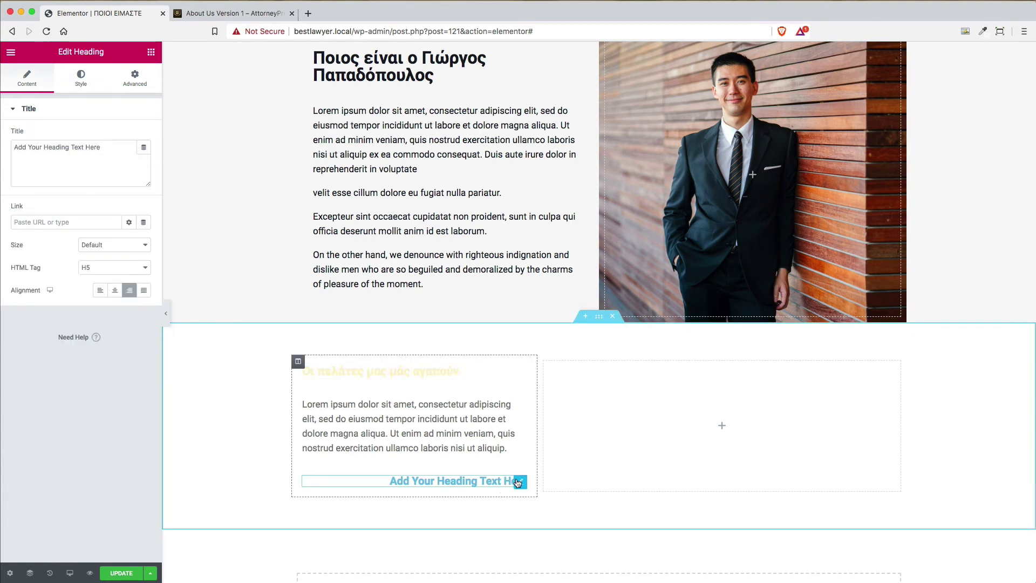
# Colour the lower placeholder heading's text with the yellow preset
pyautogui.click(81, 78)
pyautogui.click(129, 136)
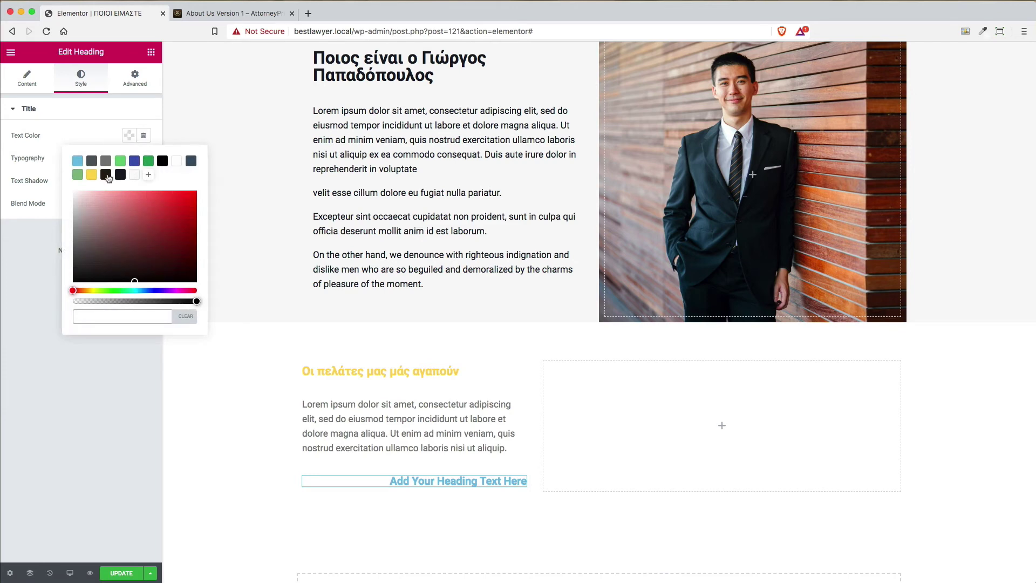
pyautogui.click(92, 175)
# Replace its title with the reviewer's attribution line copied from the demo page, as H6
pyautogui.click(233, 12)
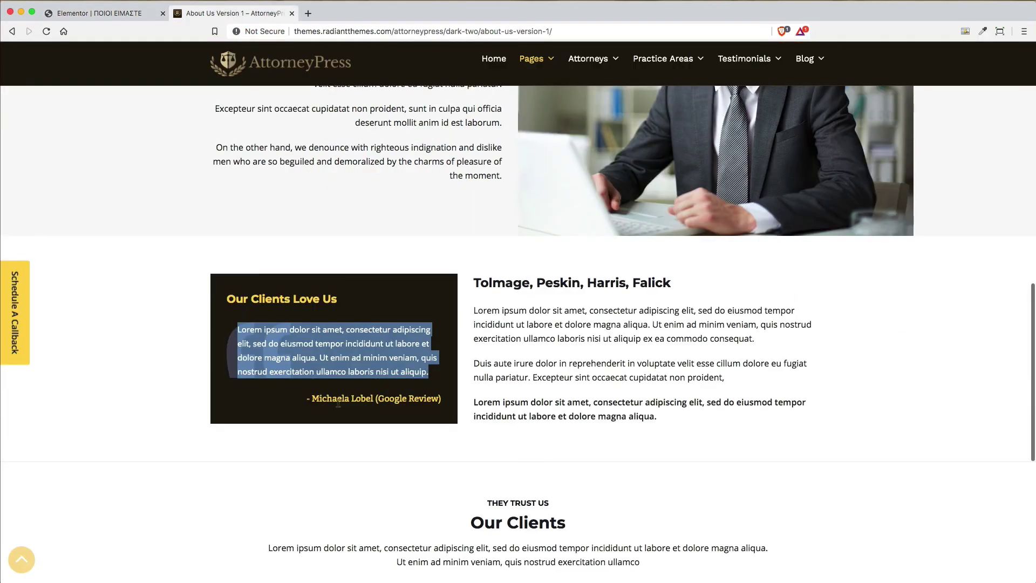
pyautogui.moveTo(305, 405); pyautogui.dragTo(443, 403)
pyautogui.press('super+c')
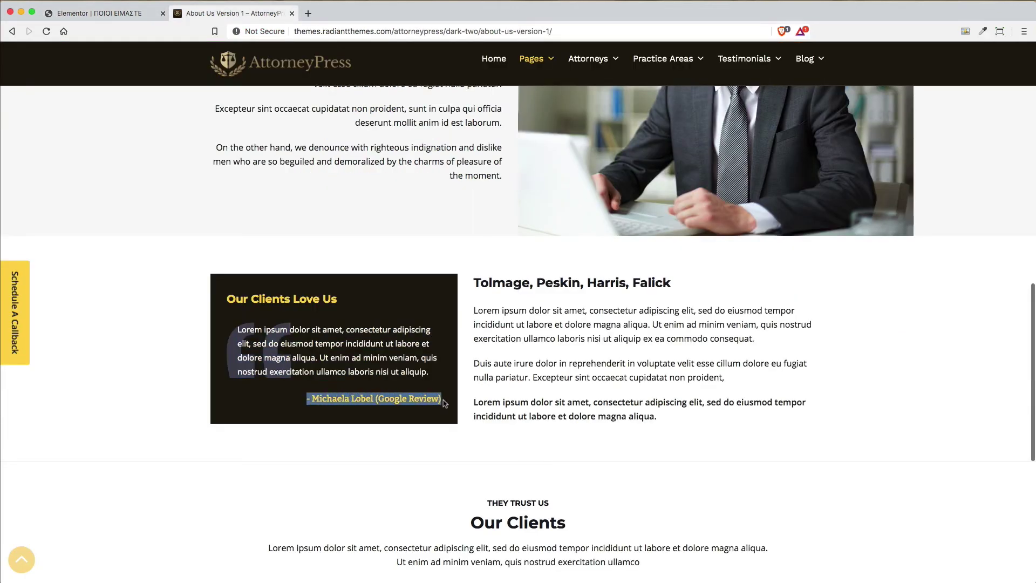
pyautogui.click(103, 15)
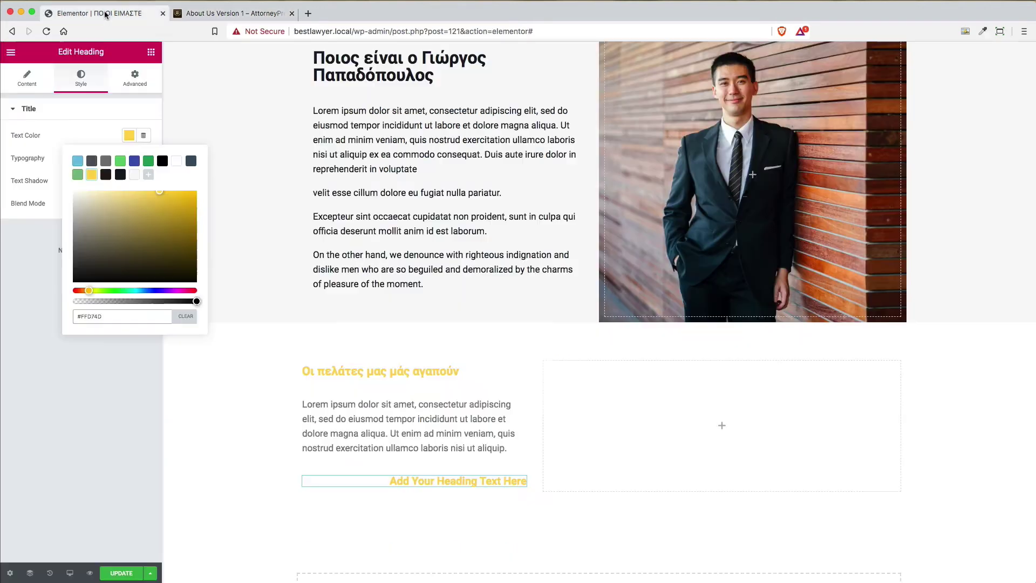
pyautogui.click(27, 81)
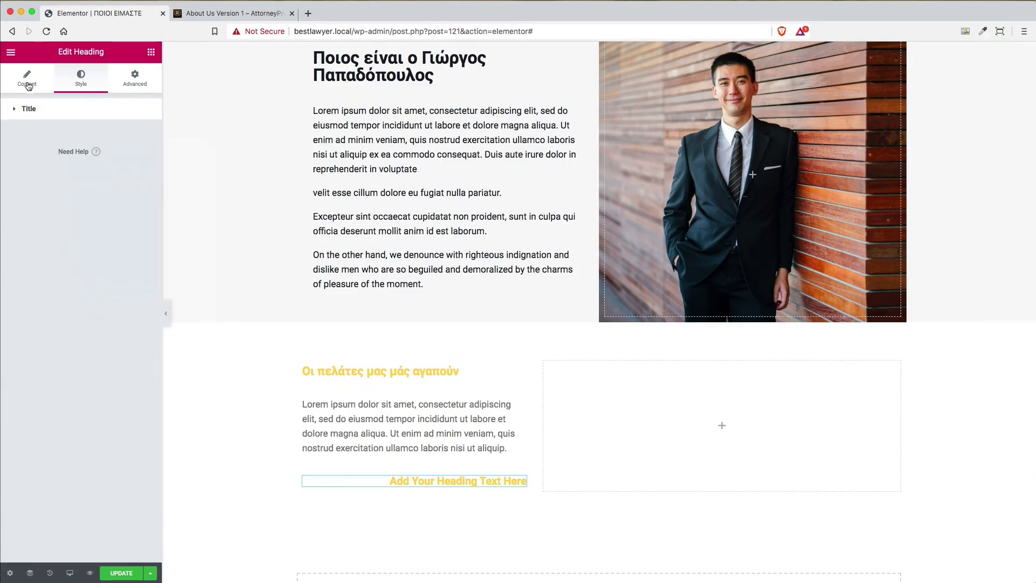
pyautogui.tripleClick(102, 151)
pyautogui.press('super+v')
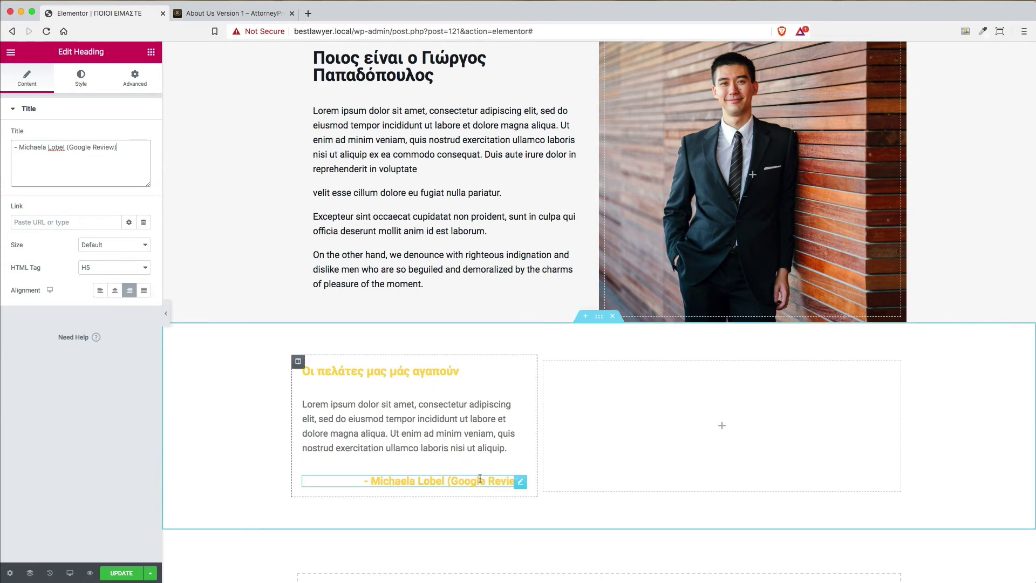
pyautogui.click(114, 267)
pyautogui.click(105, 276)
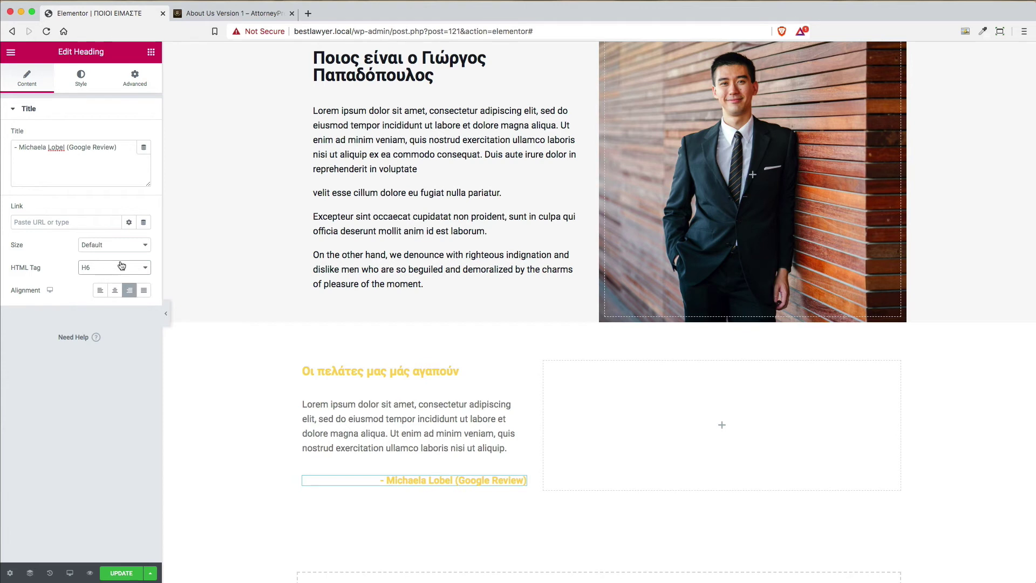
pyautogui.click(299, 361)
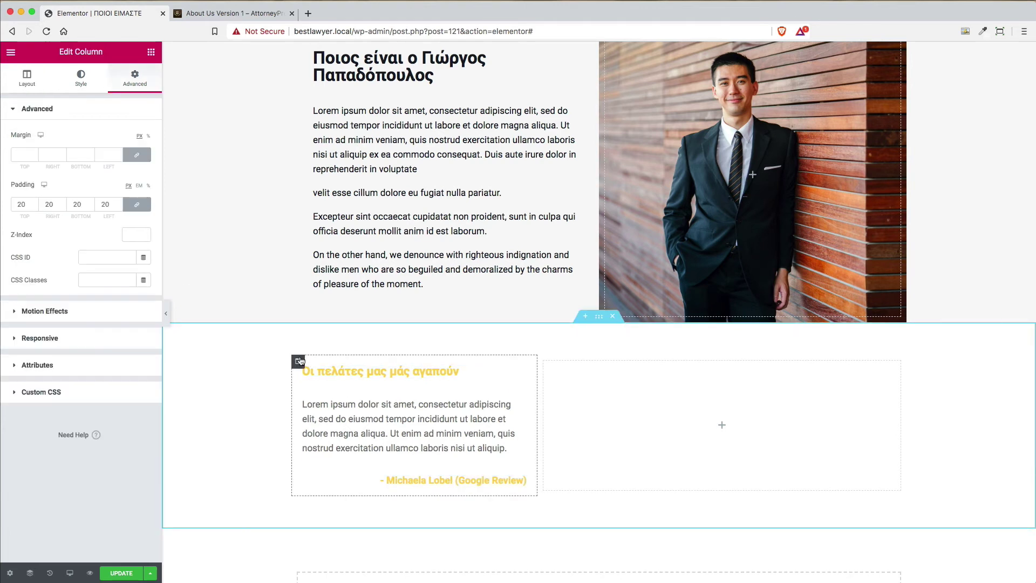
# Give the testimonial column a Classic dark brown #231A0E background colour
pyautogui.click(81, 78)
pyautogui.click(113, 159)
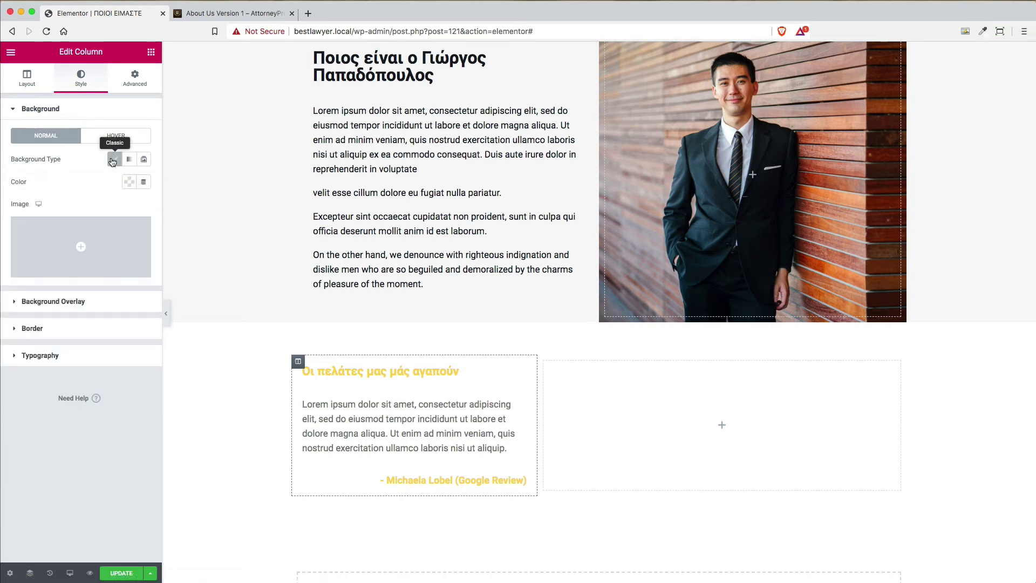
pyautogui.click(131, 182)
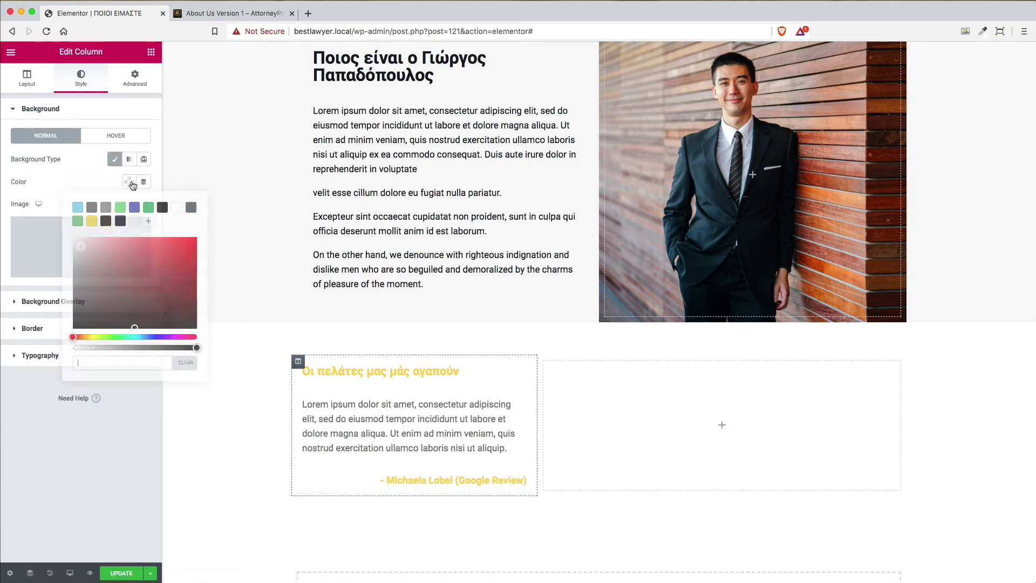
pyautogui.click(106, 223)
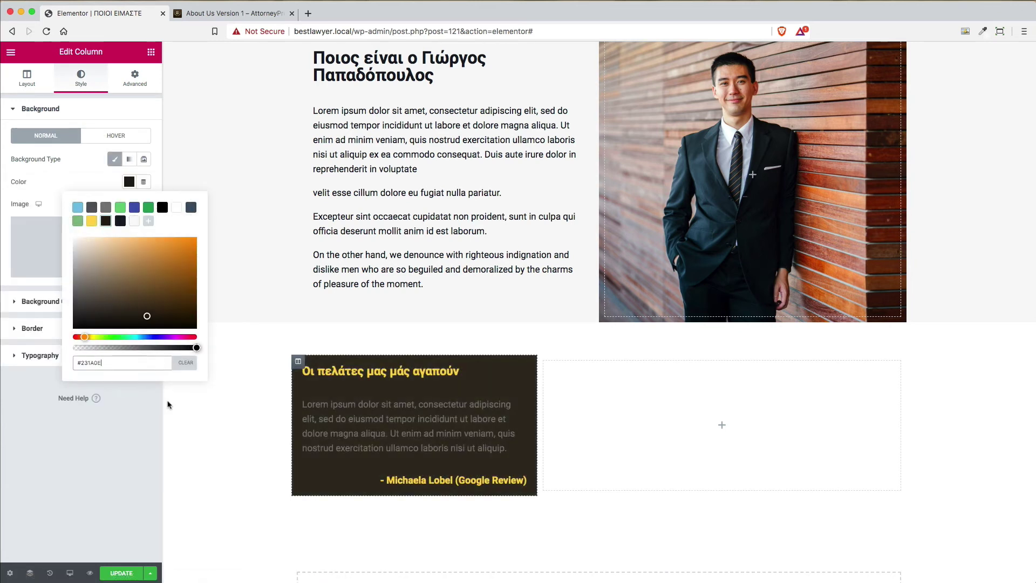
pyautogui.click(94, 165)
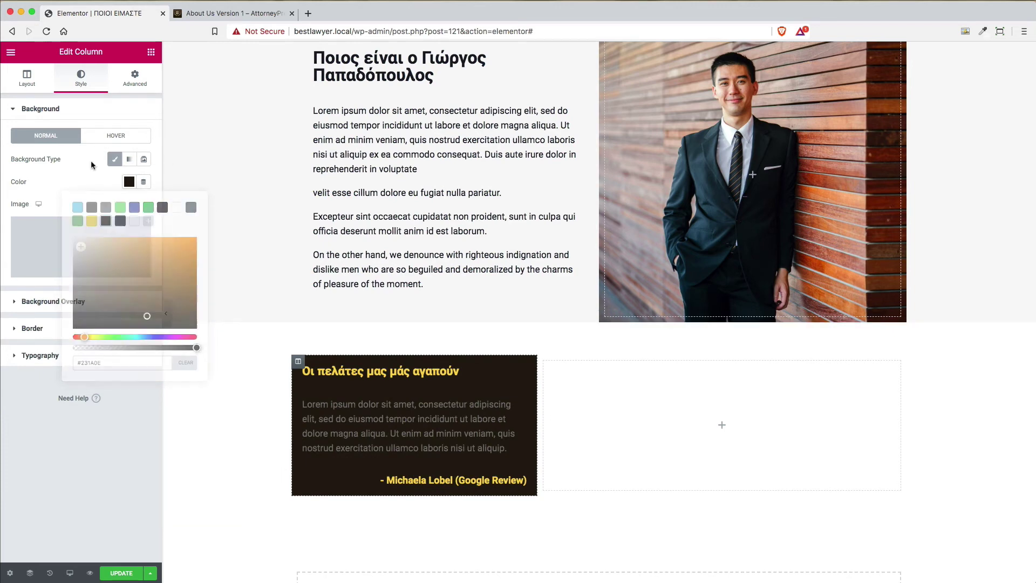
# Compare the dark column against the demo page's quote box
pyautogui.click(253, 14)
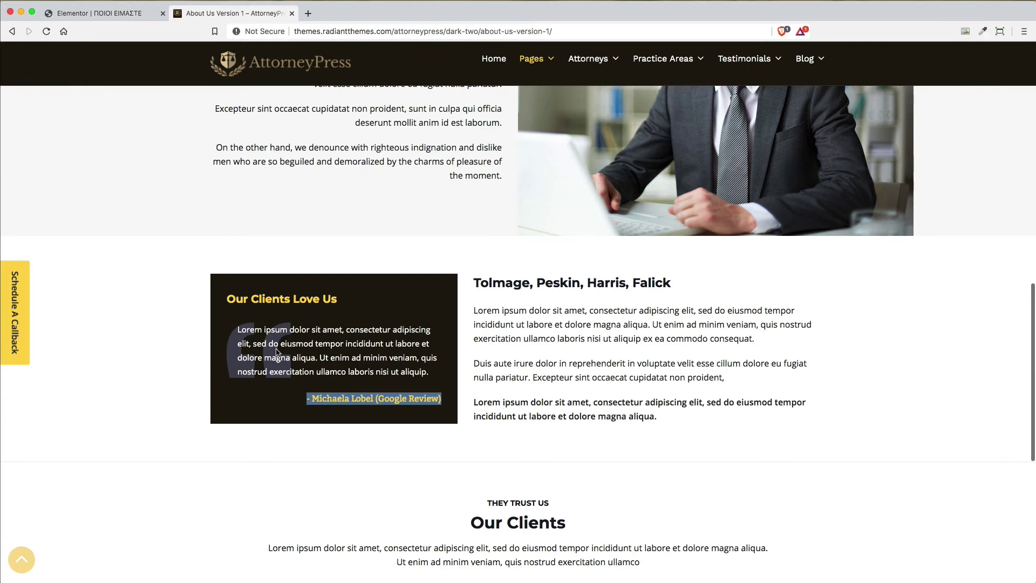
pyautogui.click(97, 13)
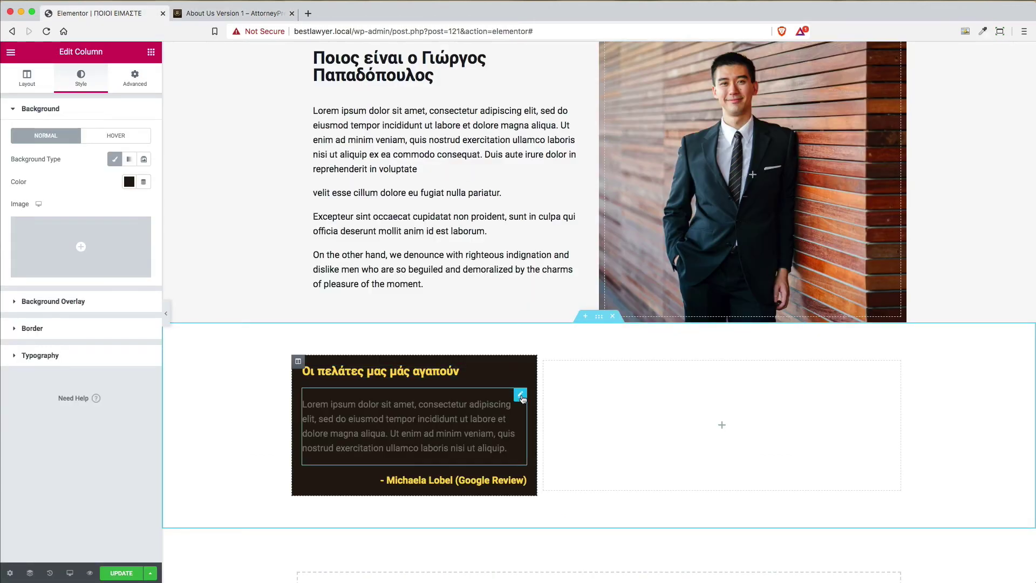
pyautogui.click(232, 14)
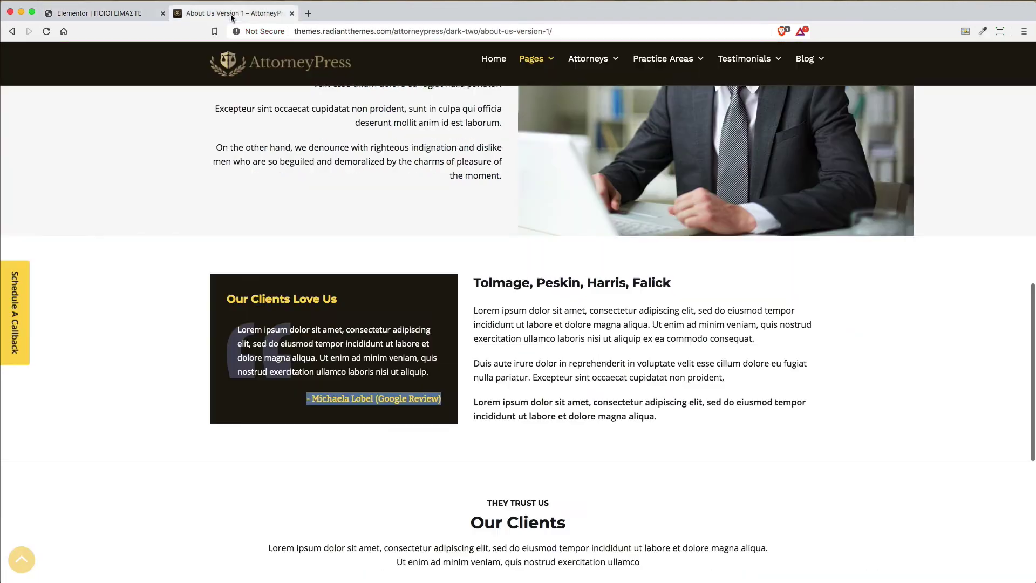
pyautogui.click(134, 14)
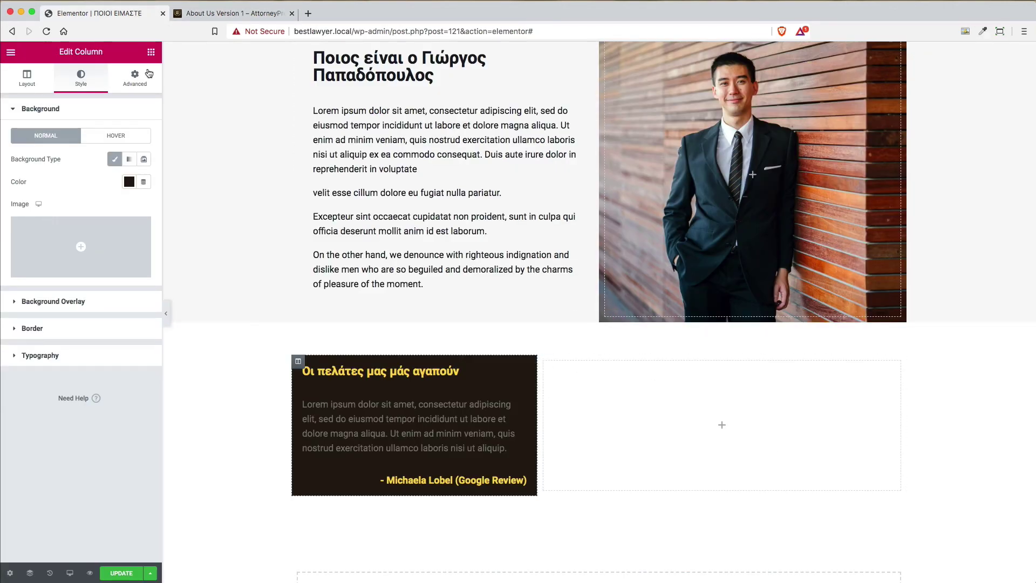
# Bring up the widget panel and the lawyer's name heading's context menu
pyautogui.click(151, 54)
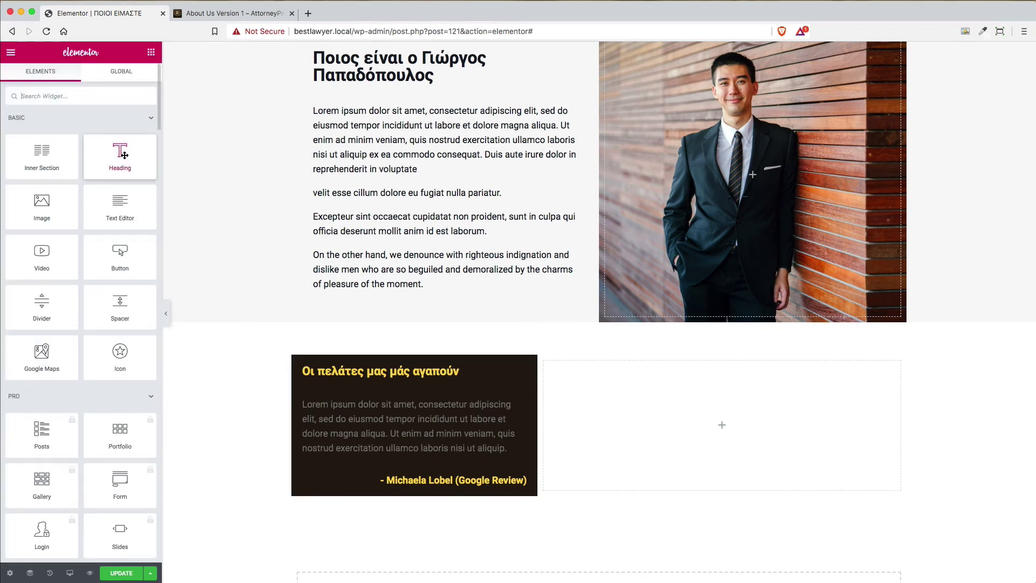
pyautogui.scroll(3, 463, 155)
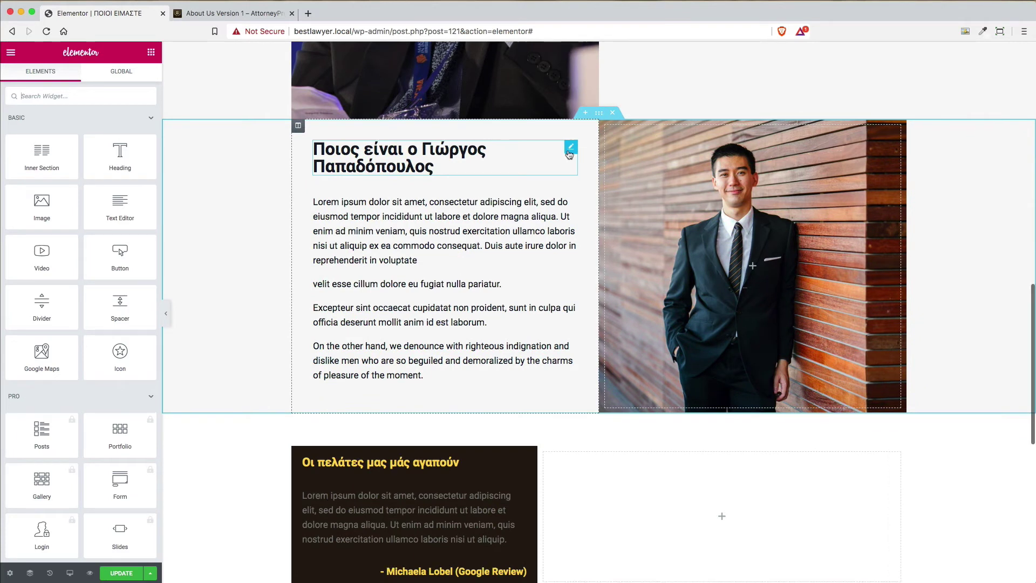
pyautogui.rightClick(570, 149)
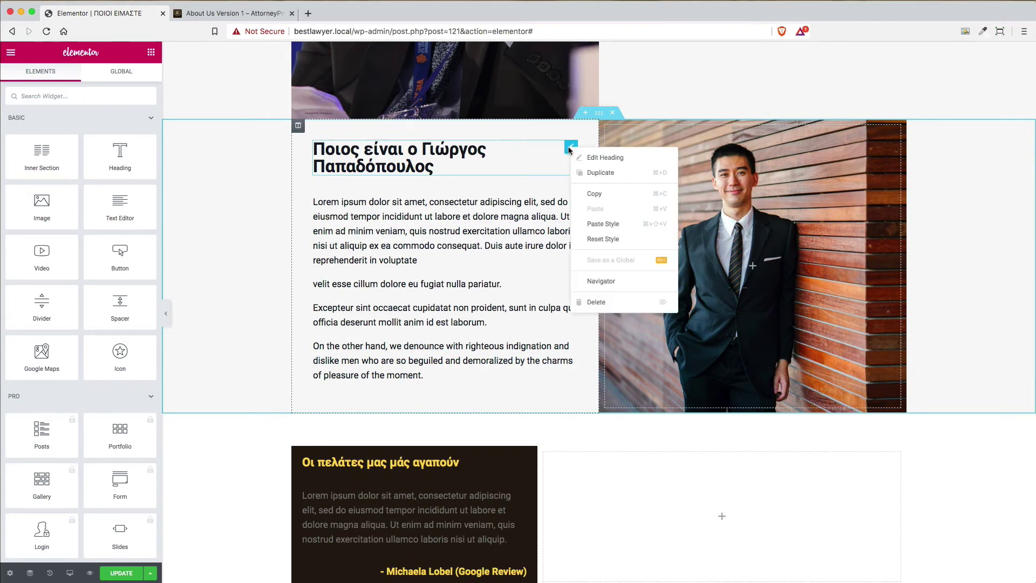
# Copy the lawyer's name heading and paste it into the empty right column
pyautogui.click(614, 194)
pyautogui.rightClick(623, 498)
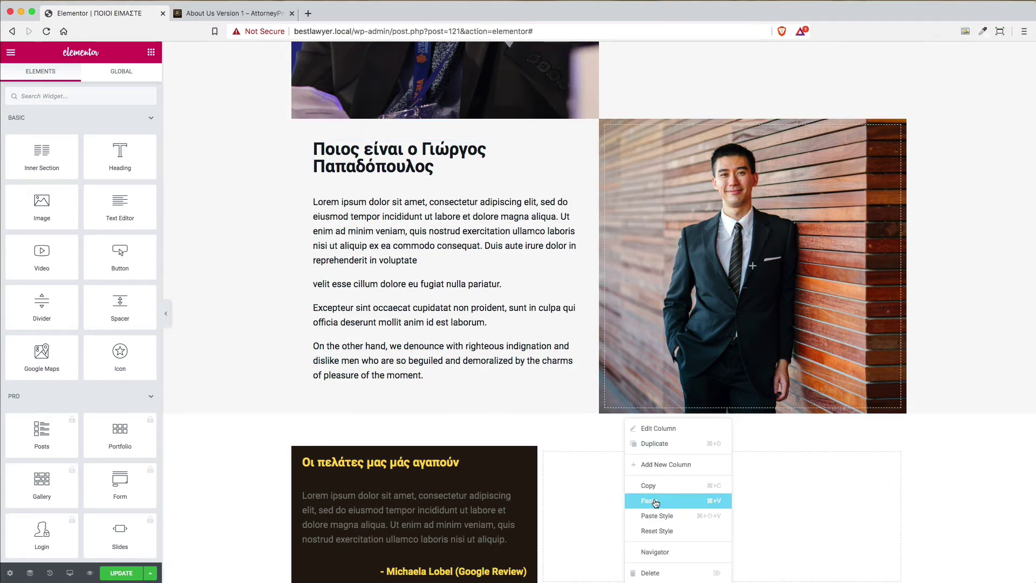
pyautogui.press('super+v')
# Copy the bio text block and paste it into the right column too
pyautogui.scroll(-2, 960, 469)
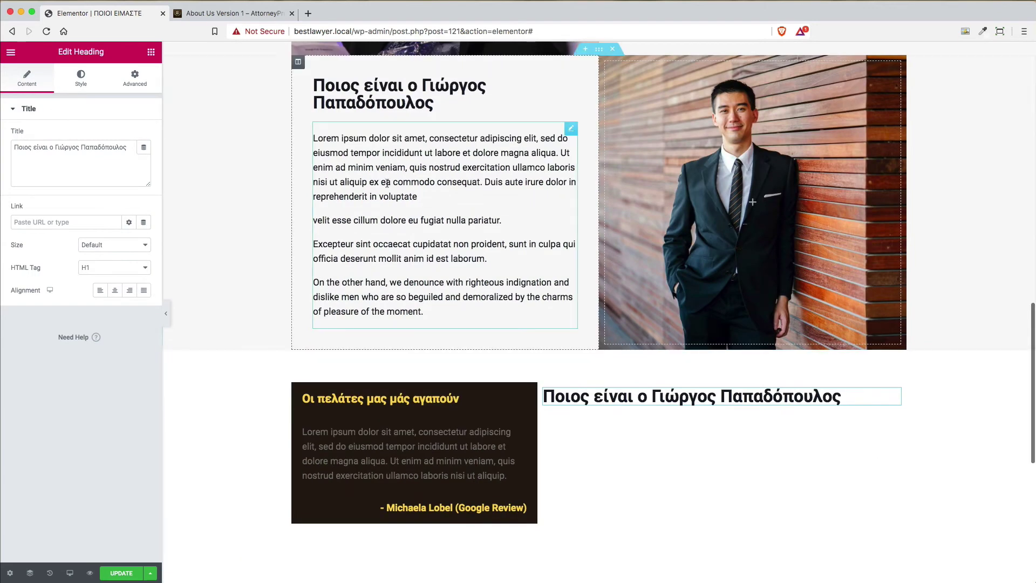
pyautogui.rightClick(573, 136)
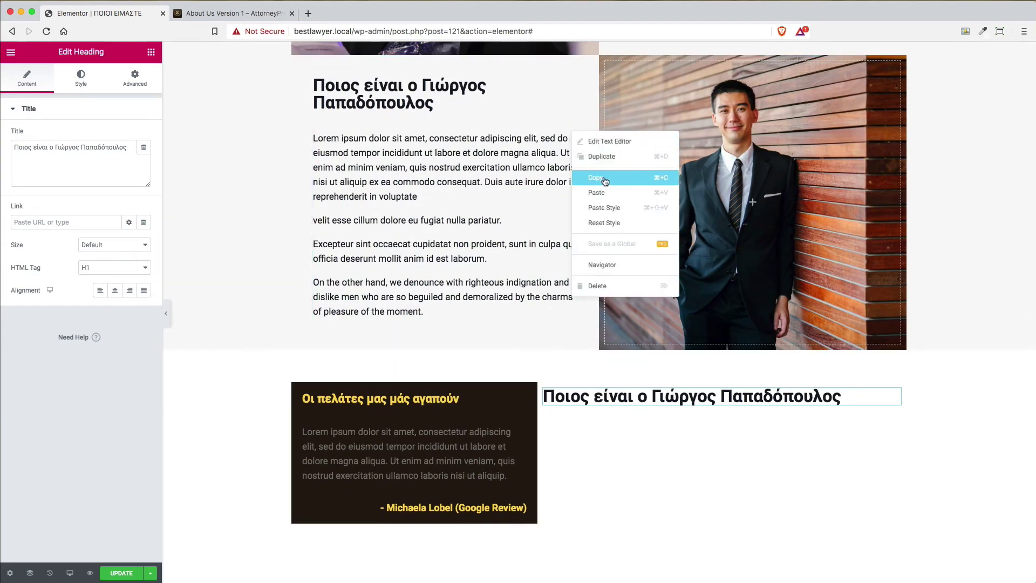
pyautogui.click(637, 324)
pyautogui.rightClick(633, 445)
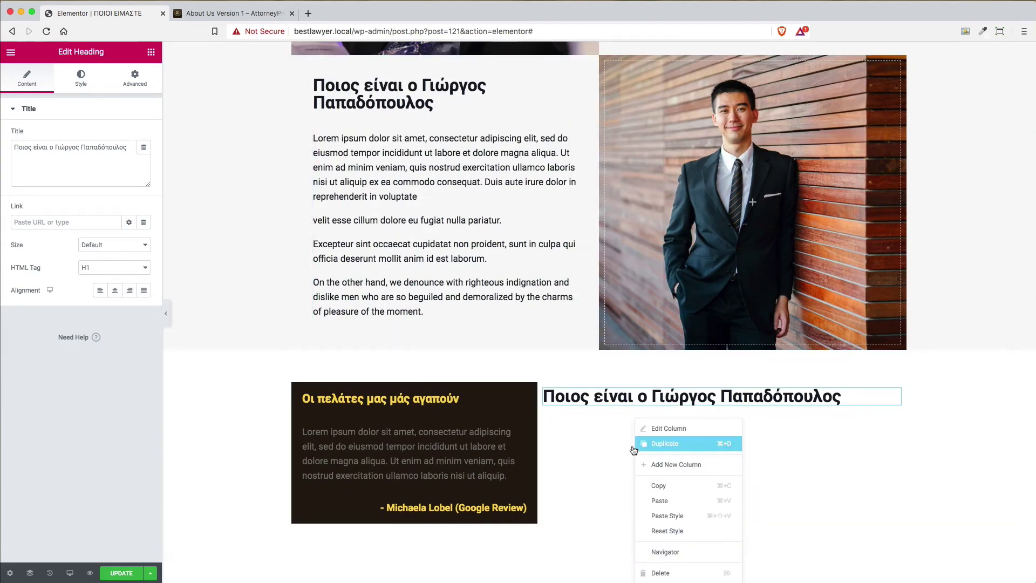
pyautogui.click(659, 495)
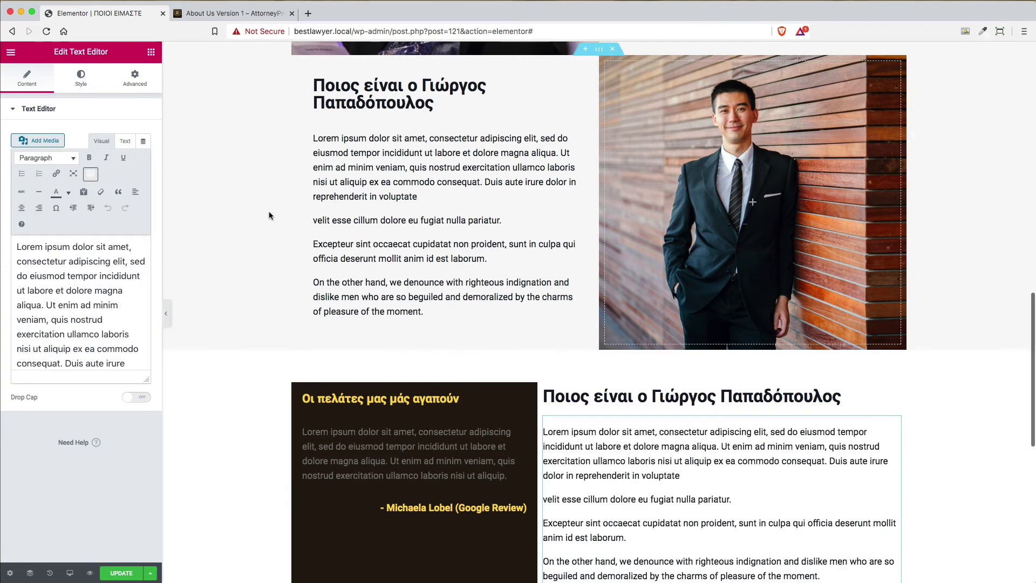
# Retitle the right-column heading 'Tolmage, Peskin, Harris, Falick', copied from the demo
pyautogui.click(236, 12)
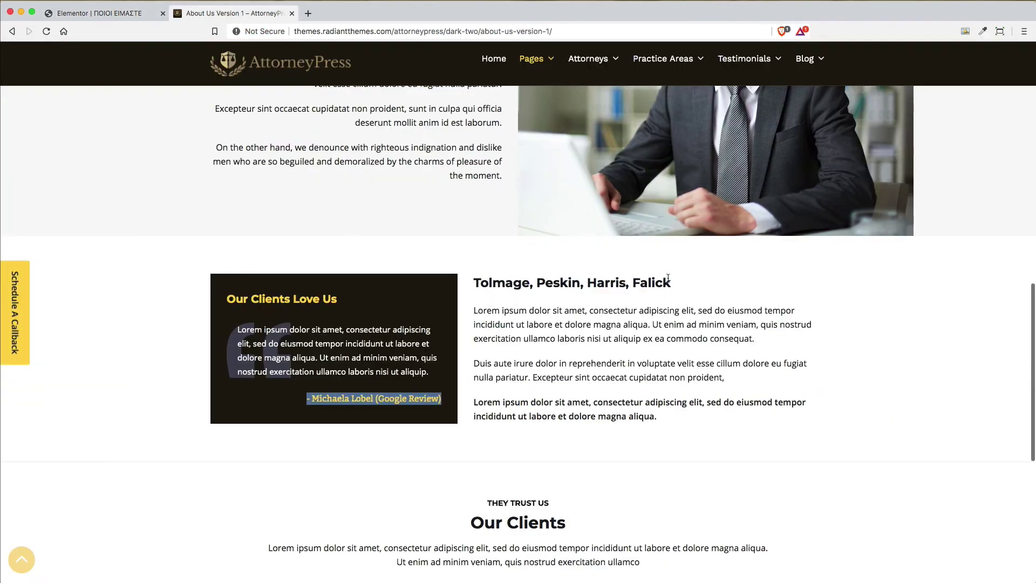
pyautogui.moveTo(676, 287); pyautogui.dragTo(476, 283)
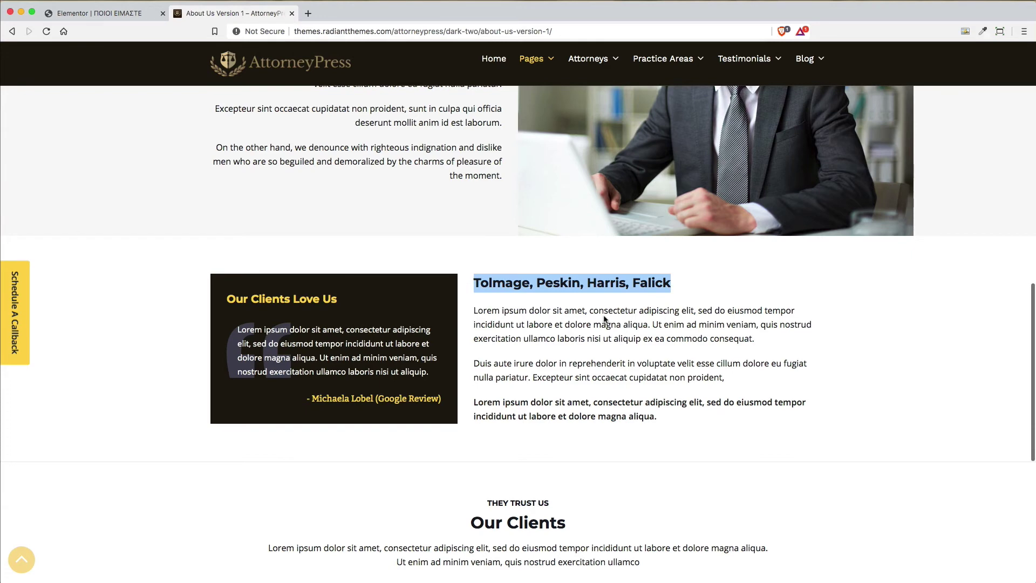
pyautogui.click(100, 13)
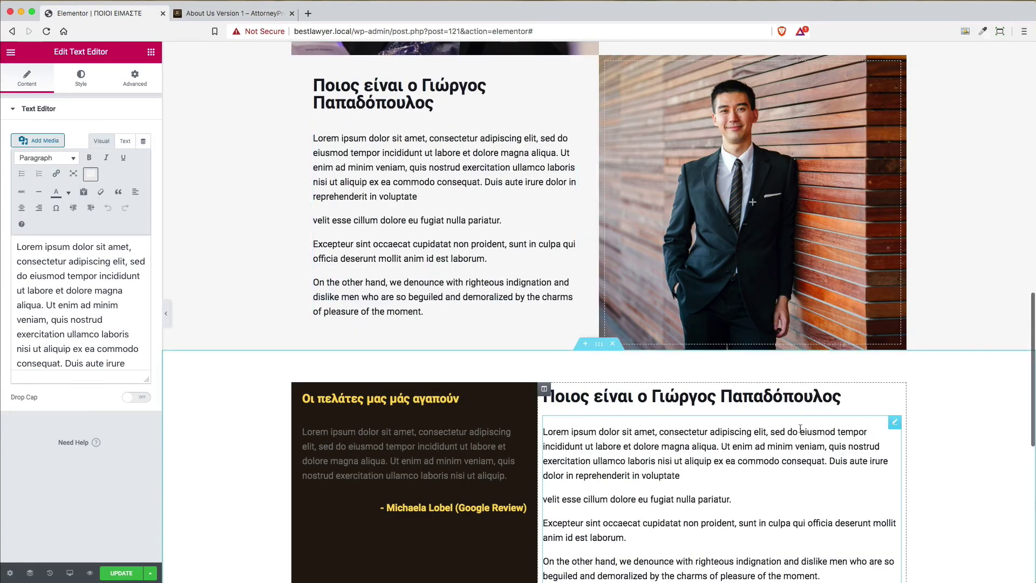
pyautogui.click(893, 395)
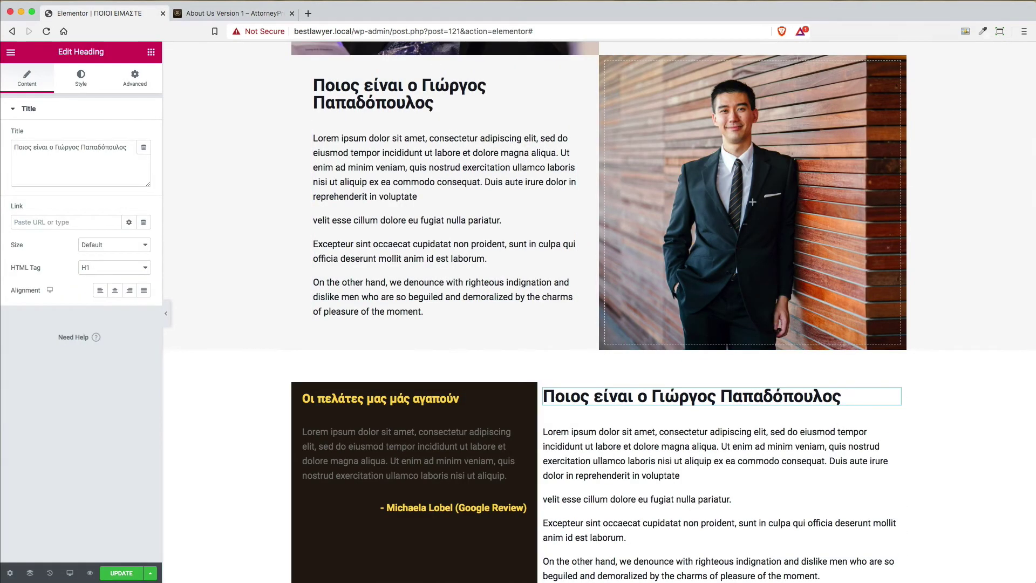
pyautogui.moveTo(125, 147); pyautogui.dragTo(13, 147)
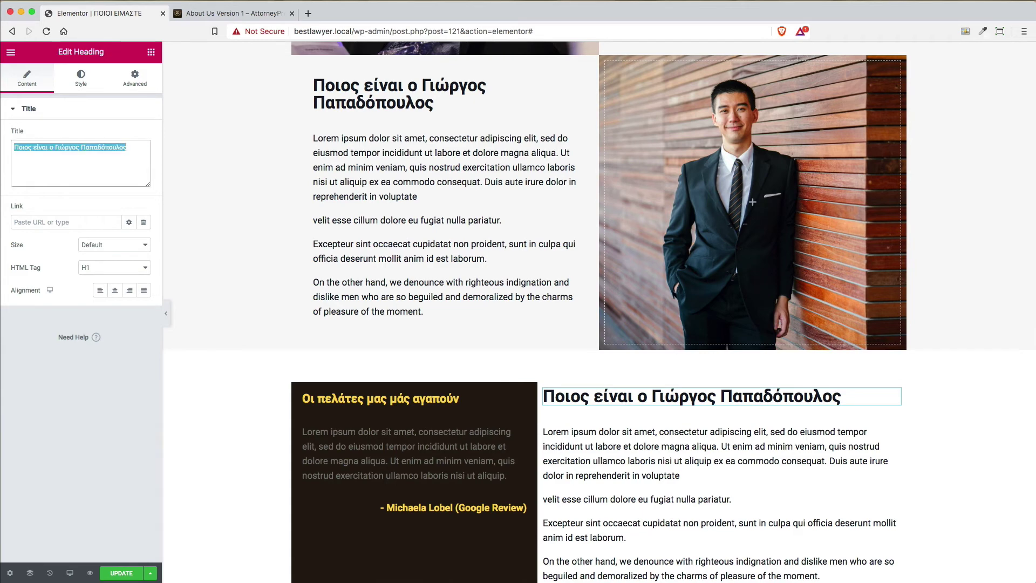
pyautogui.hotkey('ctrl', 'v')
# Replace the text block's content with the demo's three paragraphs, the last bold
pyautogui.scroll(-5, 736, 412)
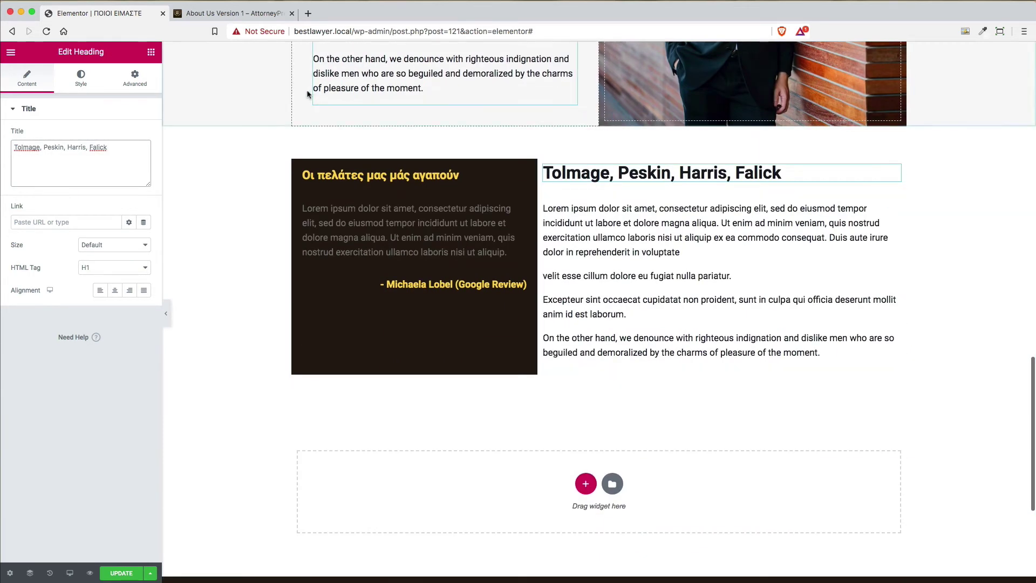
pyautogui.click(234, 14)
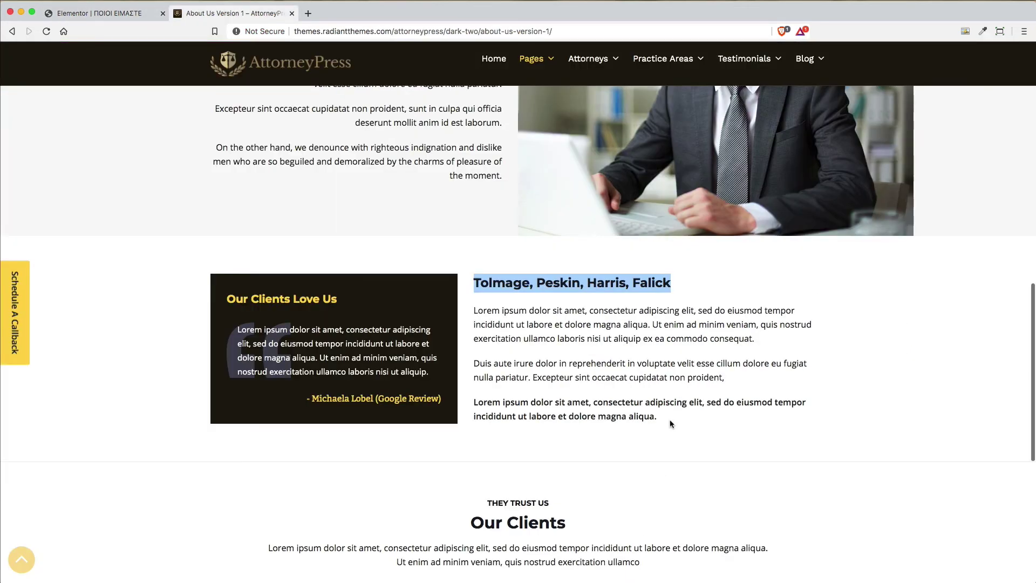
pyautogui.moveTo(671, 423); pyautogui.dragTo(468, 309)
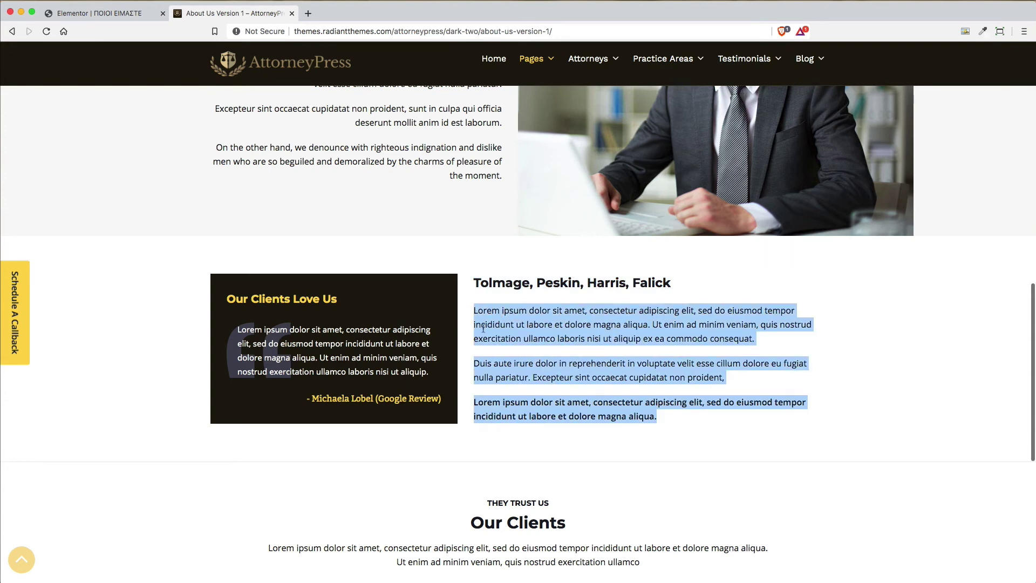
pyautogui.click(103, 13)
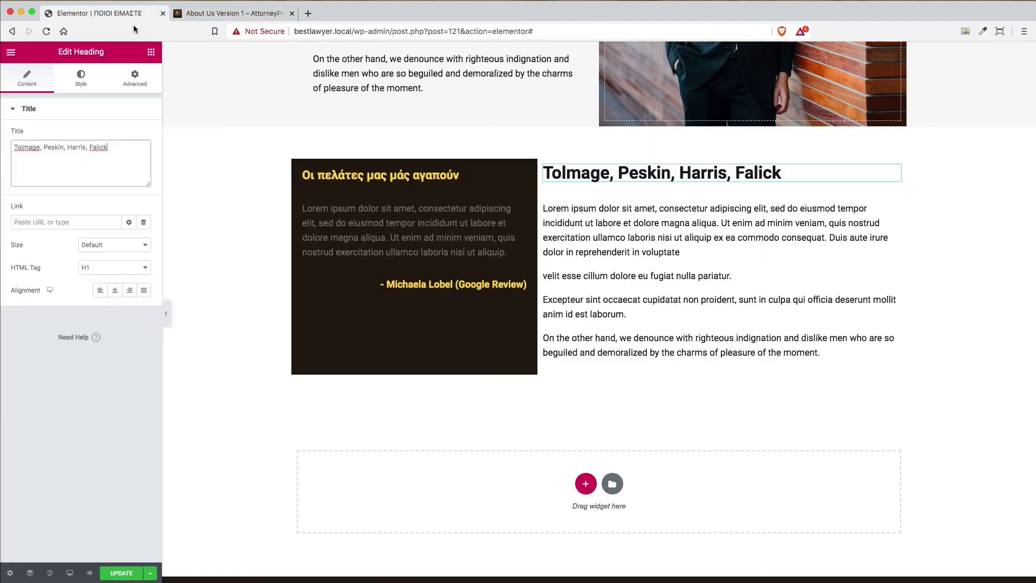
pyautogui.click(893, 199)
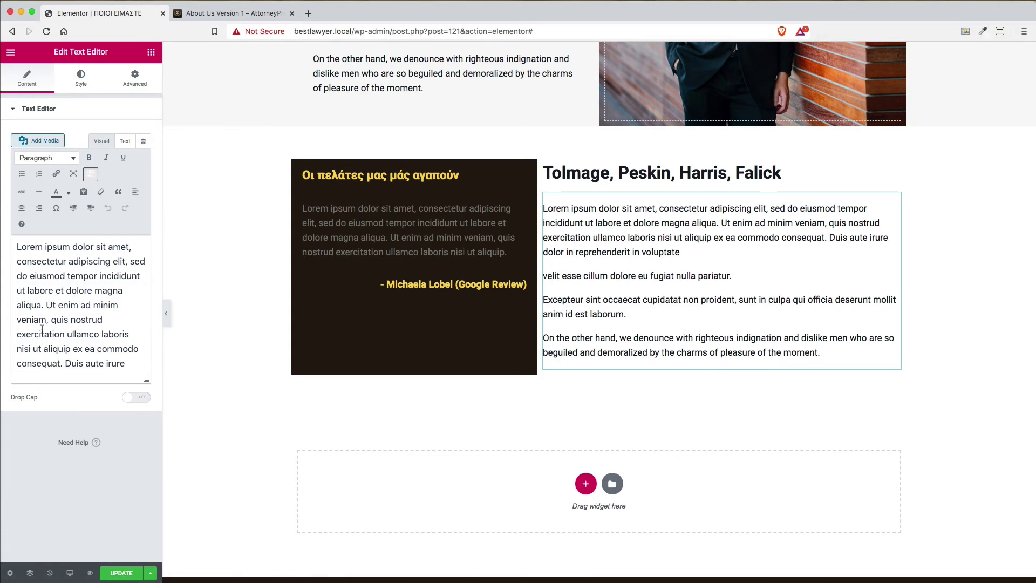
pyautogui.click(42, 328)
pyautogui.press('super+a')
pyautogui.press('super+v')
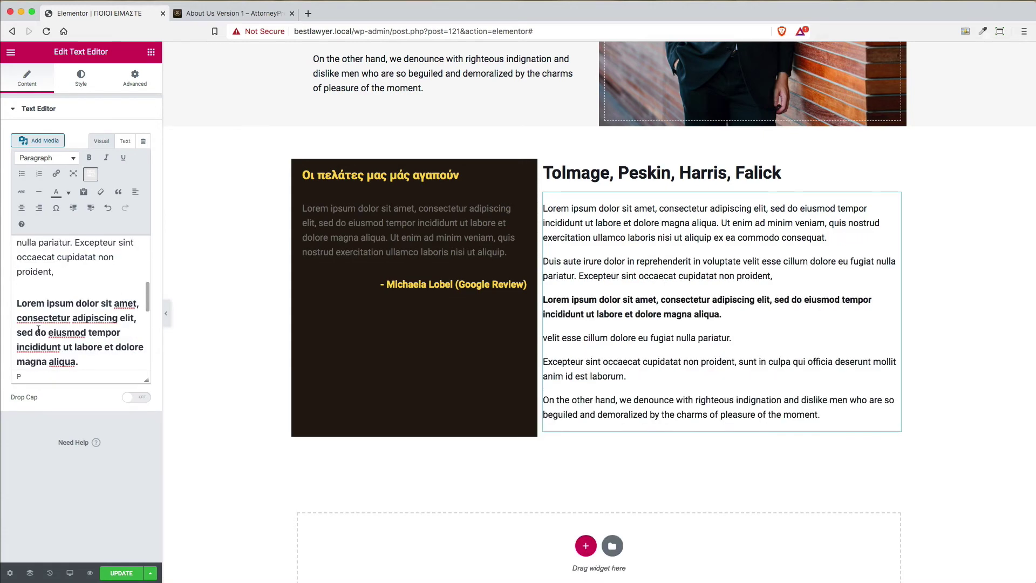
pyautogui.press('super+a')
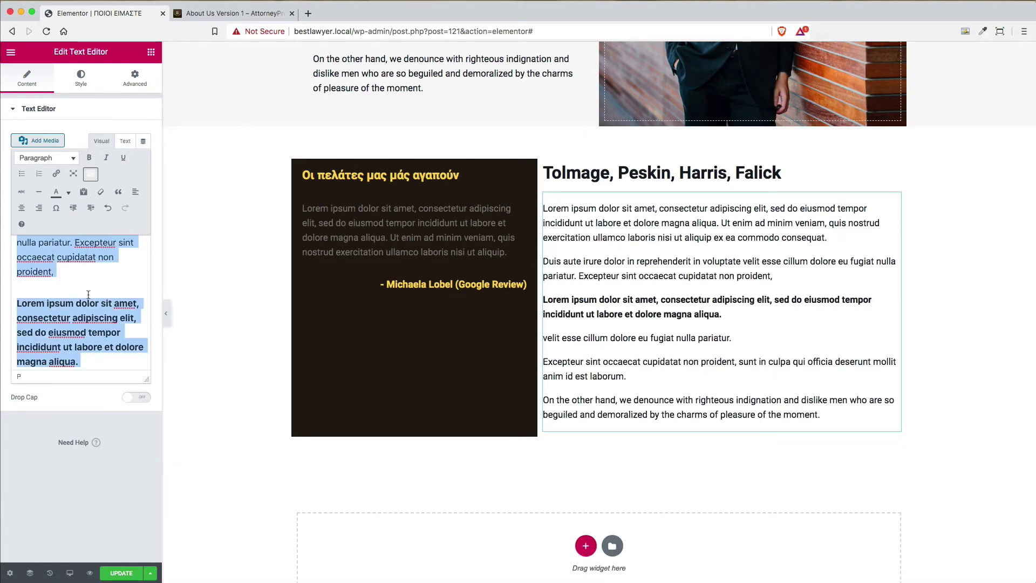
pyautogui.click(88, 295)
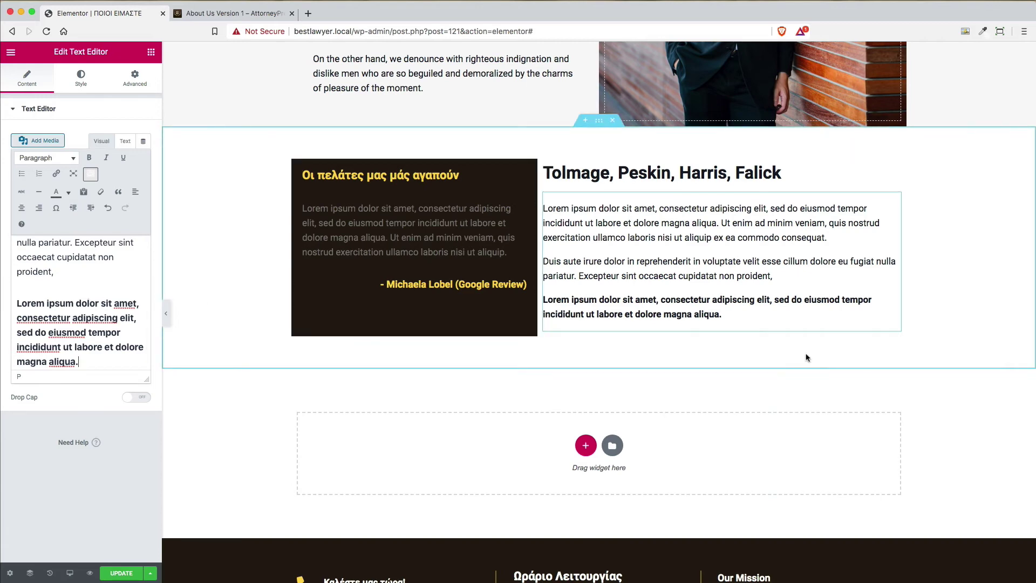
# Compare the updated right column against the reference demo page
pyautogui.click(232, 13)
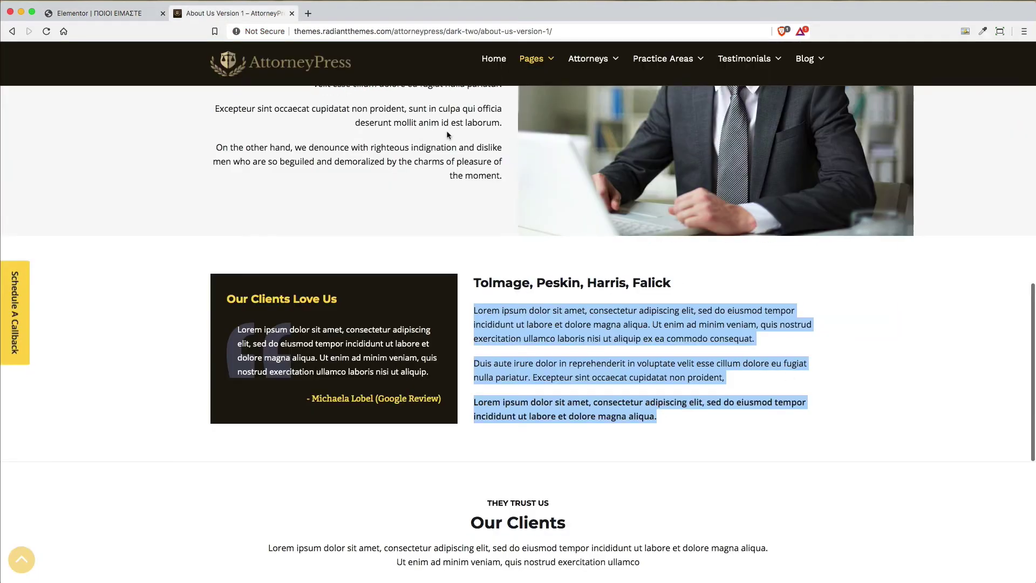
pyautogui.click(122, 15)
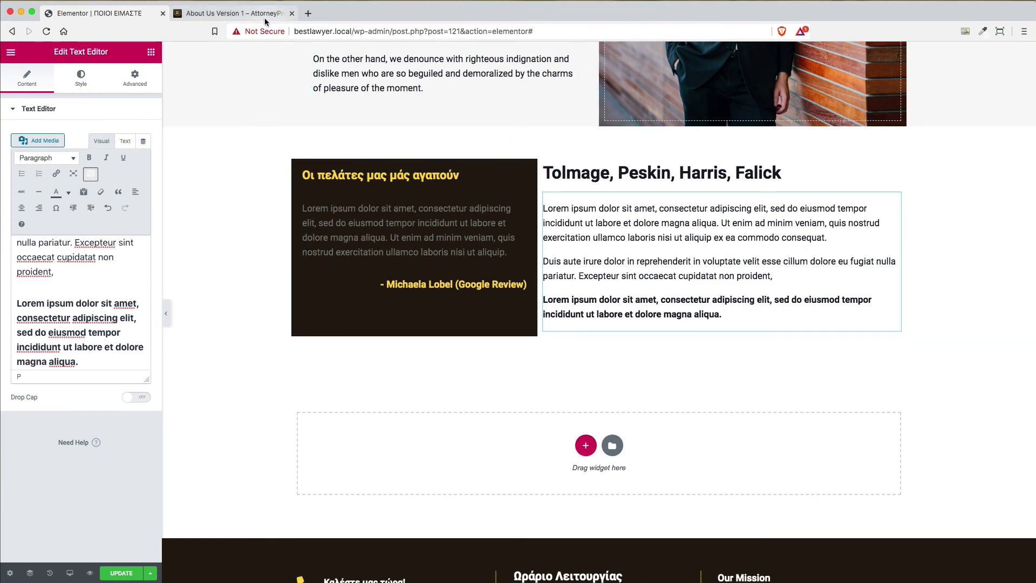
pyautogui.click(232, 13)
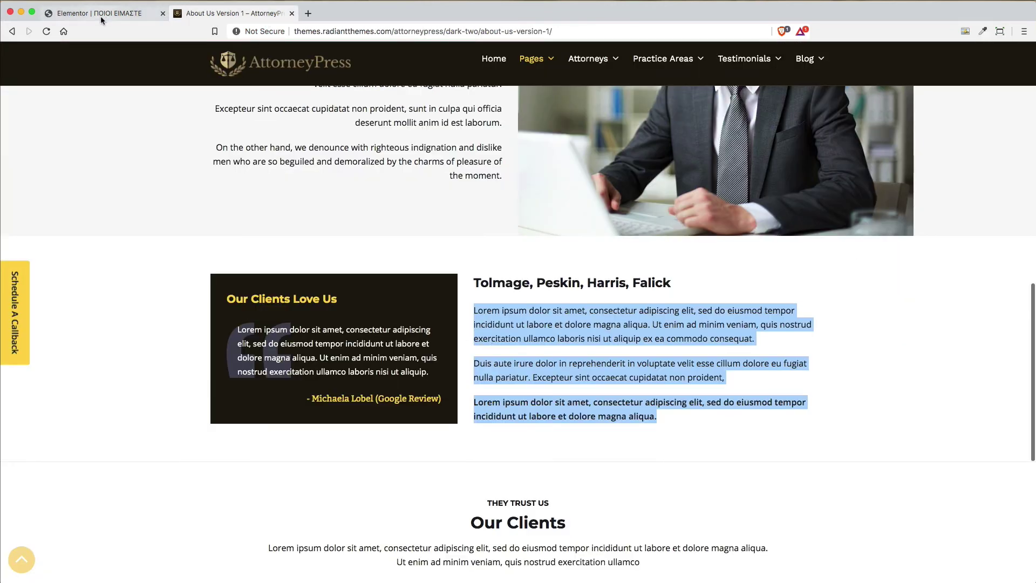
pyautogui.click(100, 15)
pyautogui.scroll(1, 430, 383)
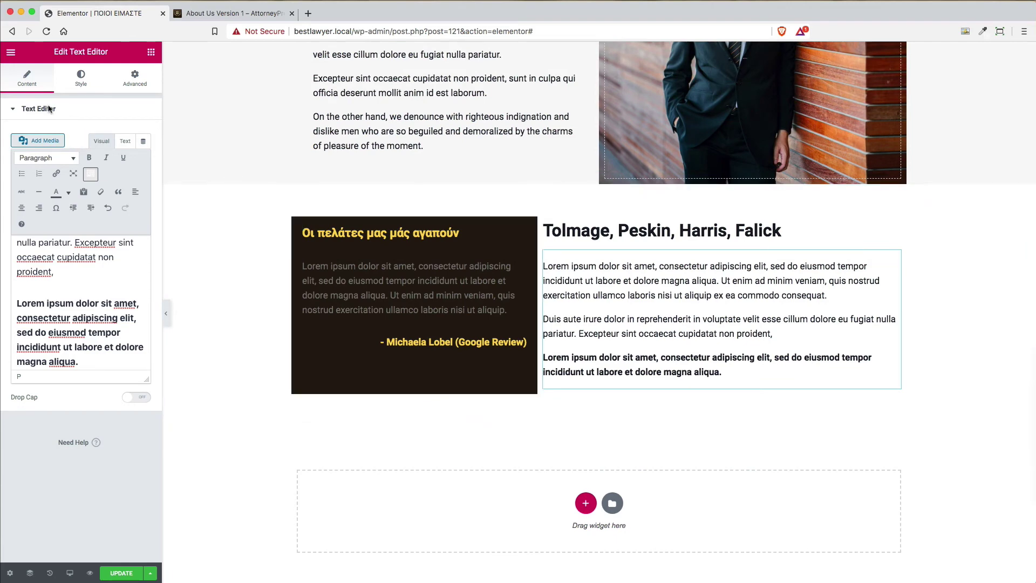
# Set the testimonial section's Columns Gap to Wider
pyautogui.click(599, 179)
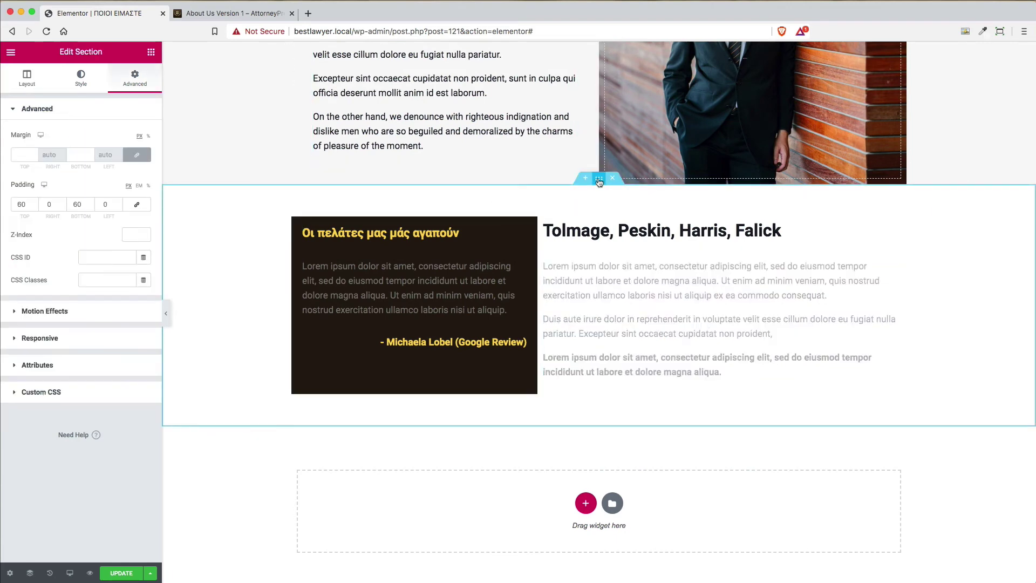
pyautogui.click(26, 87)
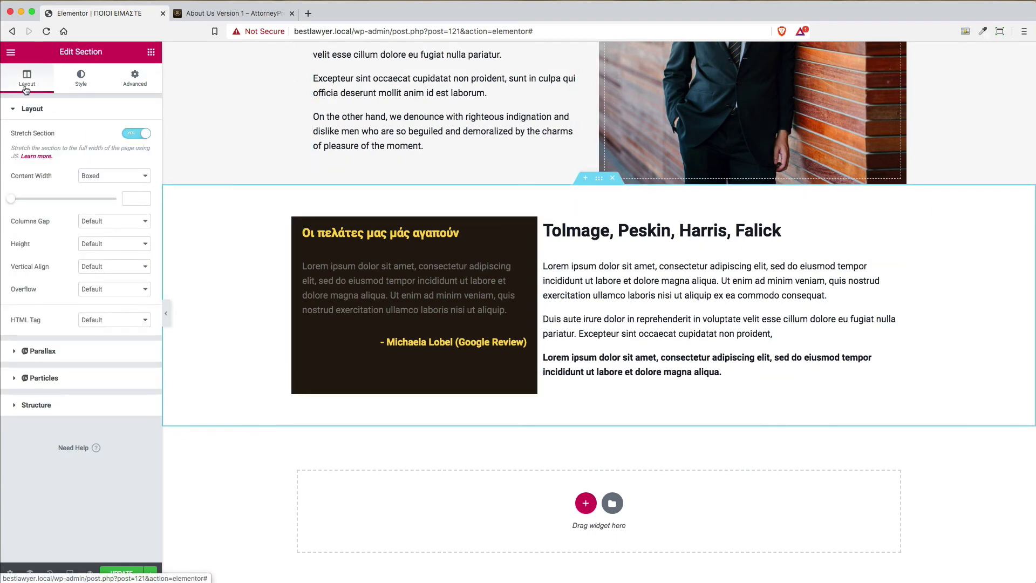
pyautogui.click(113, 222)
pyautogui.click(112, 244)
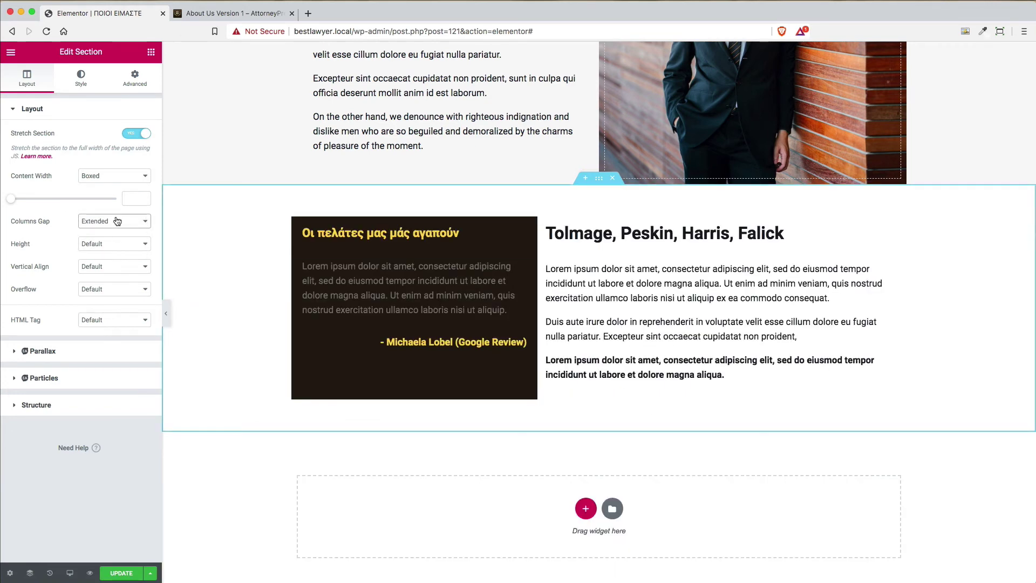
pyautogui.click(117, 221)
pyautogui.click(114, 231)
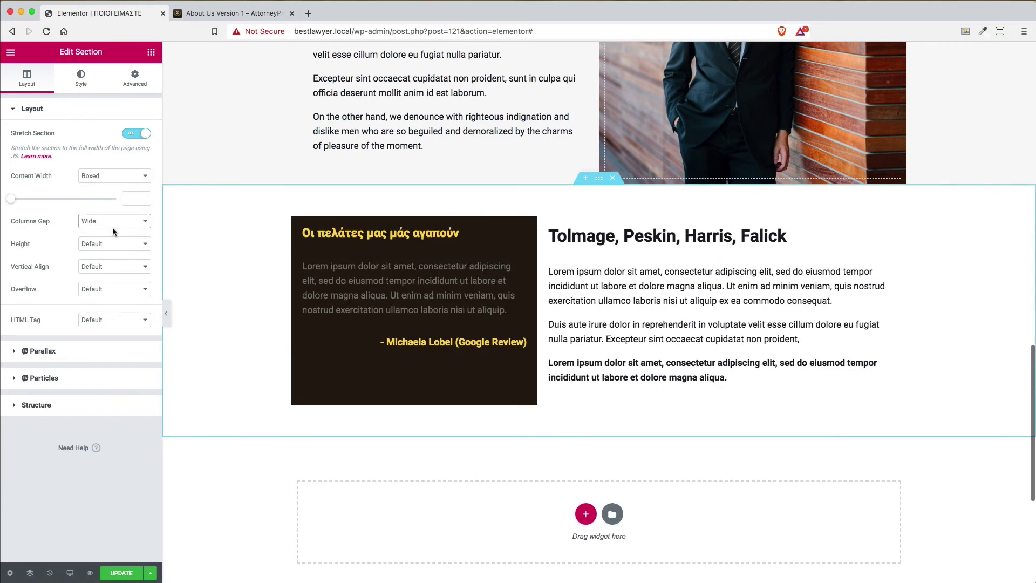
pyautogui.click(113, 222)
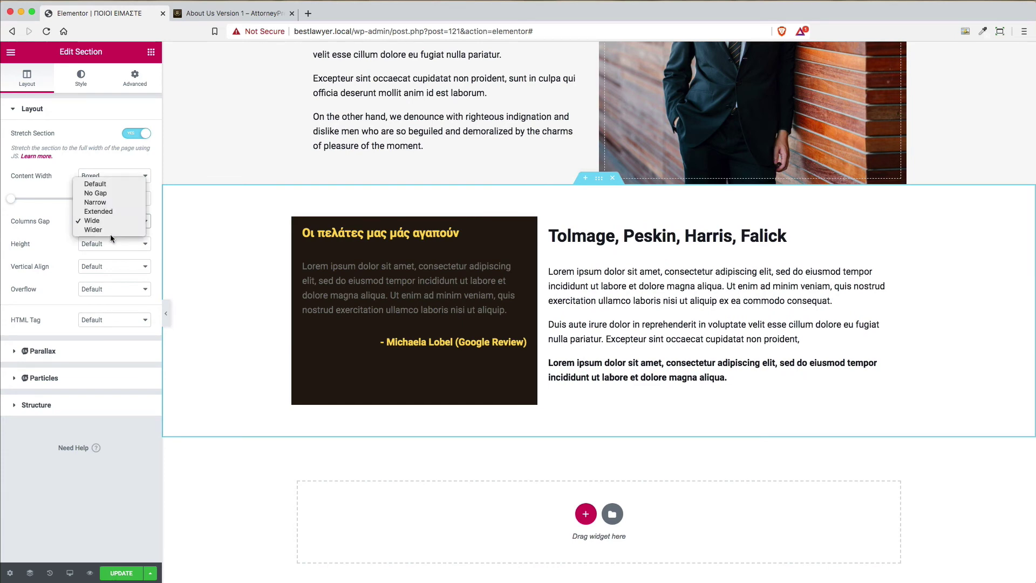
pyautogui.click(115, 230)
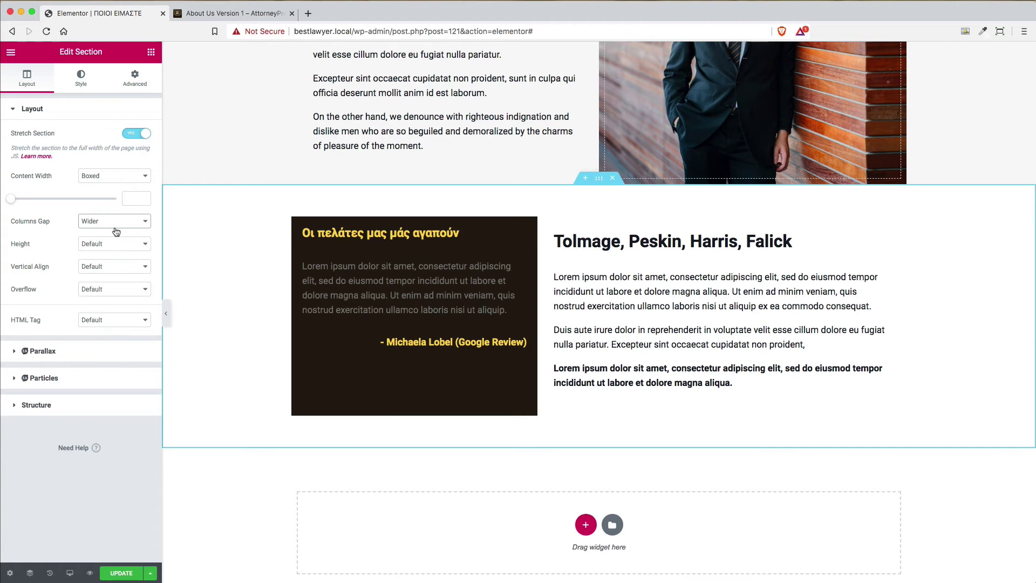
# Check spacing against the reference page and scroll to its Our Clients logo row
pyautogui.click(217, 15)
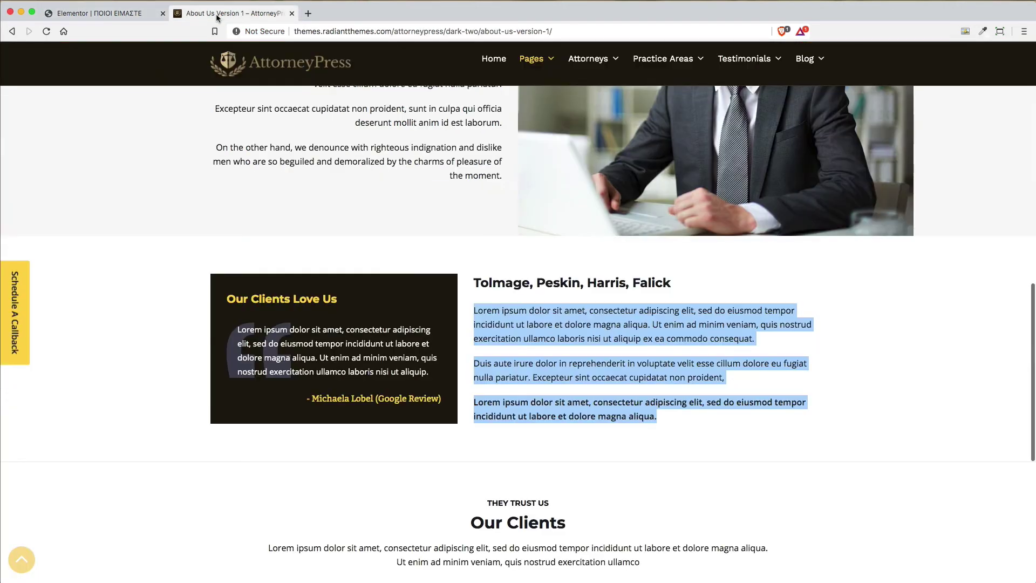
pyautogui.click(80, 16)
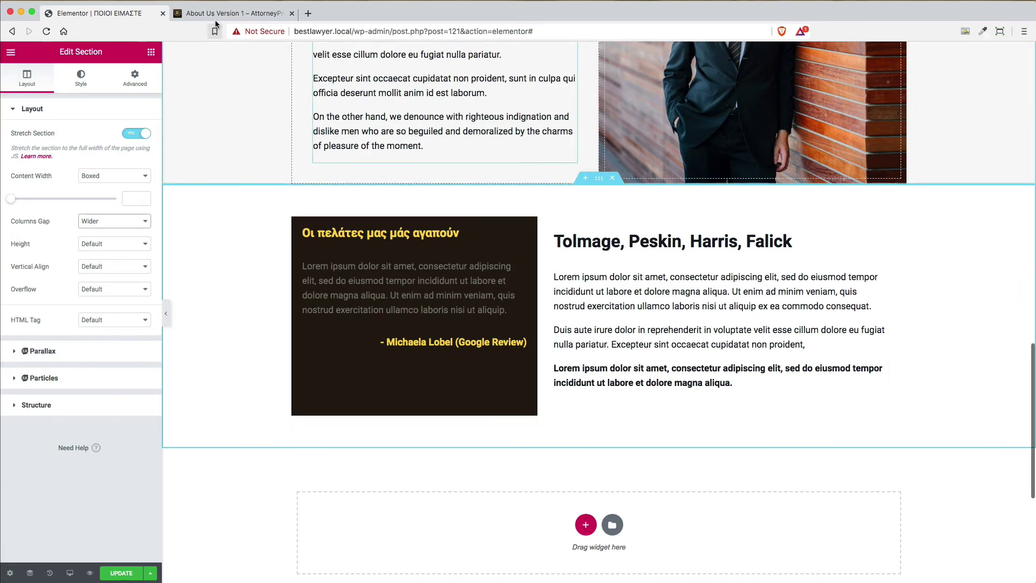
pyautogui.click(216, 15)
pyautogui.scroll(-5, 732, 363)
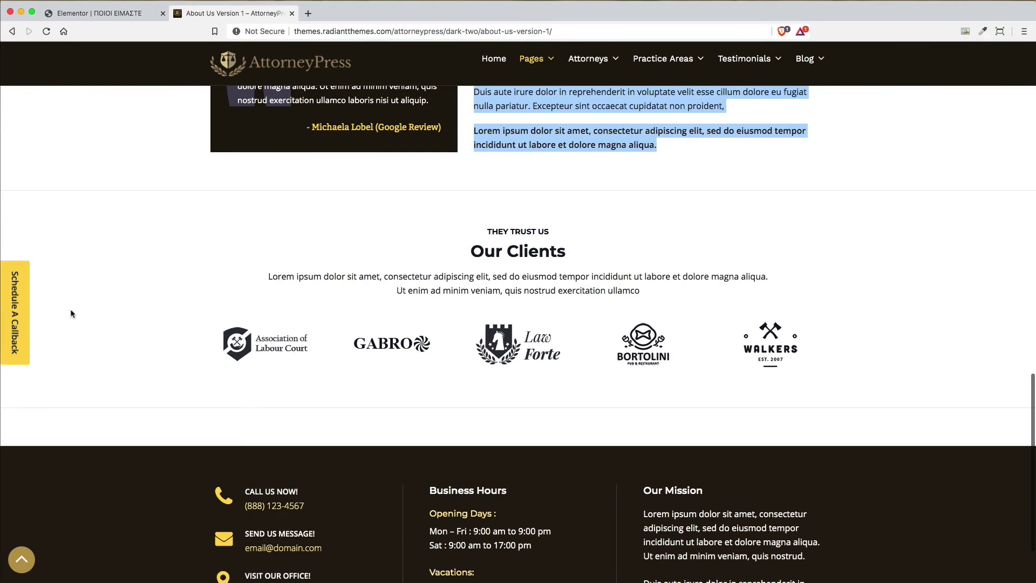
pyautogui.click(98, 13)
# Add a new full-width single-column section below the testimonial
pyautogui.scroll(-3, 765, 381)
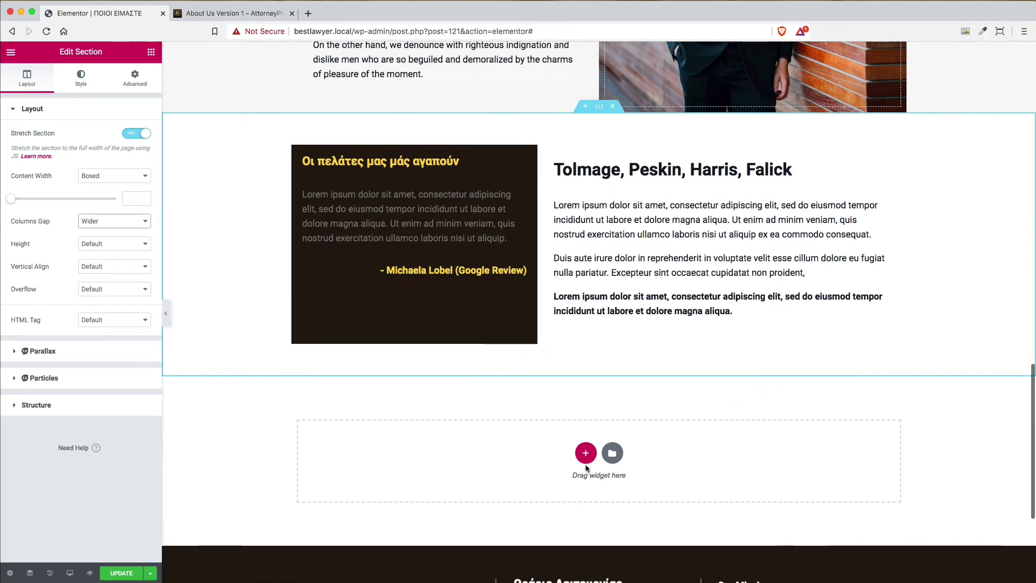
pyautogui.click(585, 454)
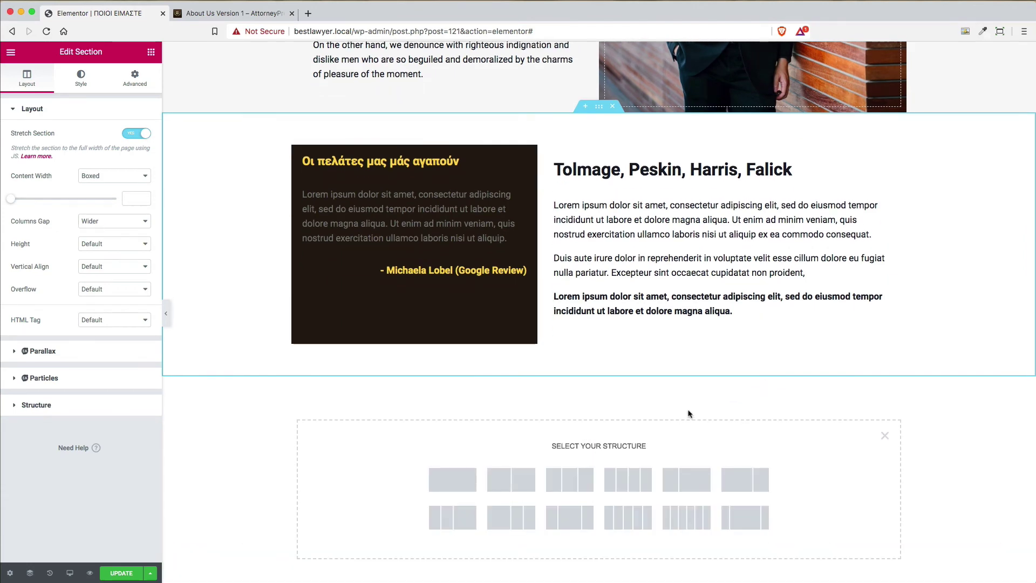
pyautogui.click(229, 13)
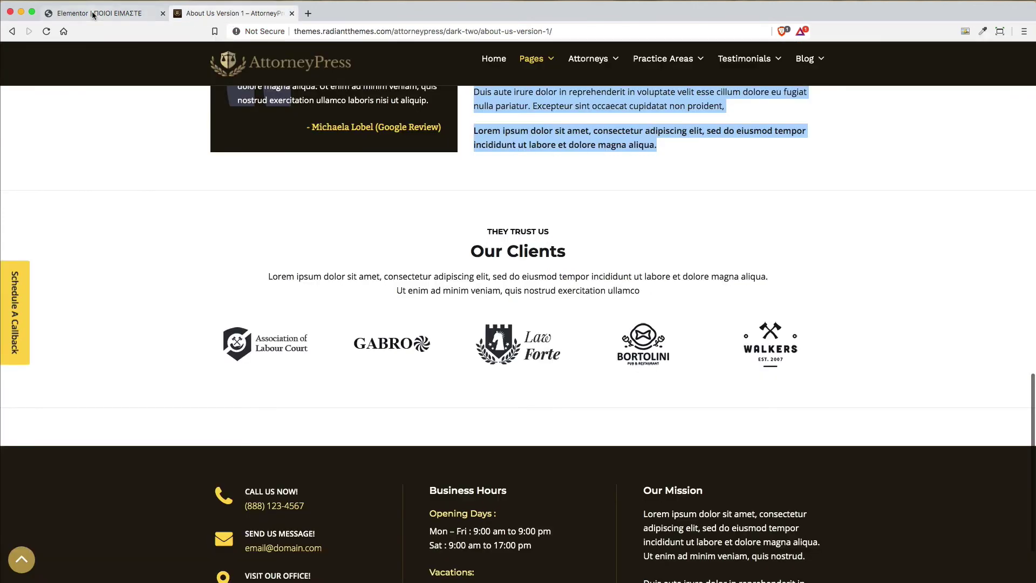
pyautogui.click(93, 15)
pyautogui.click(456, 478)
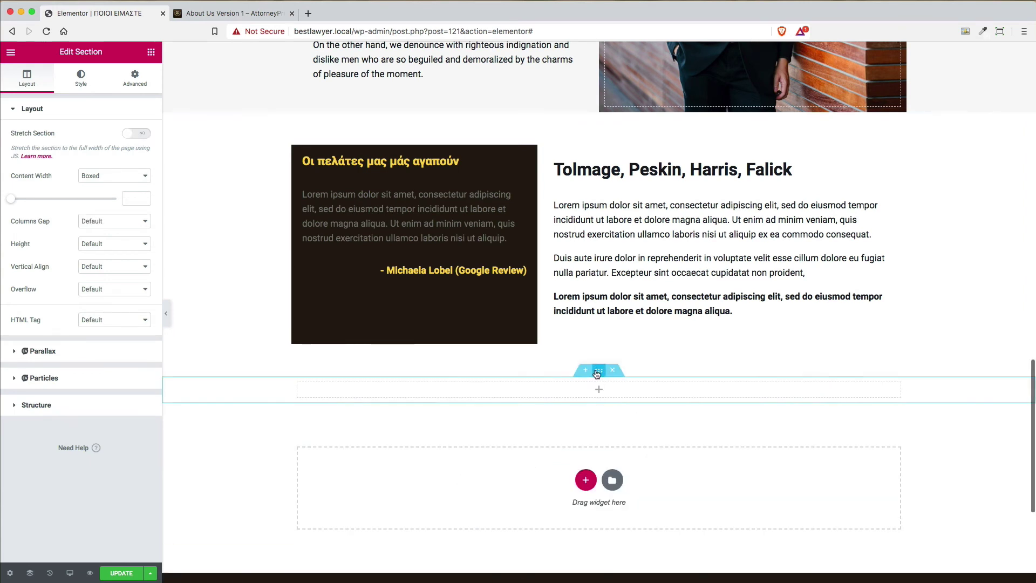
pyautogui.click(137, 133)
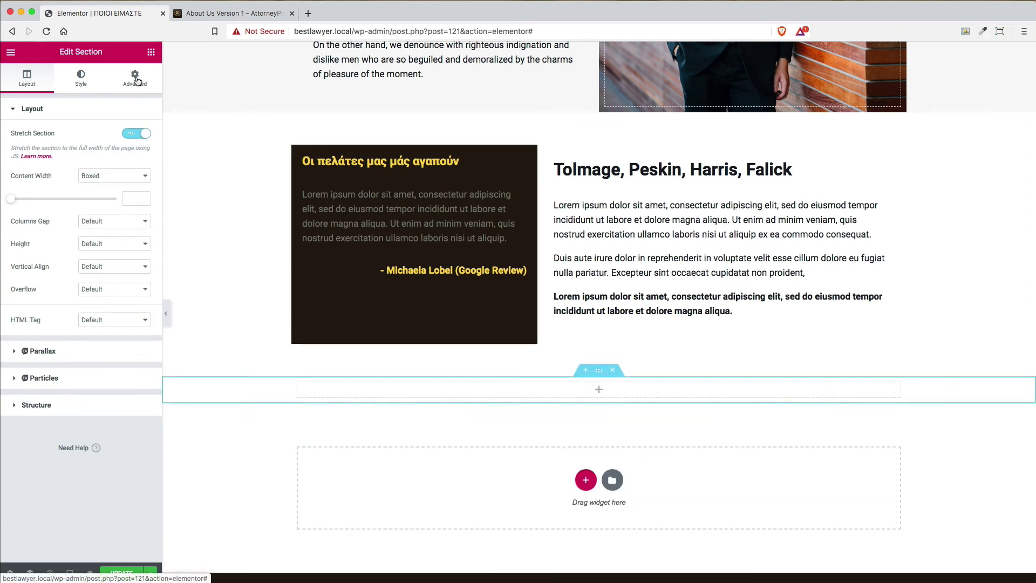
# Set the new section's top and bottom padding to 60 px
pyautogui.click(135, 81)
pyautogui.click(29, 205)
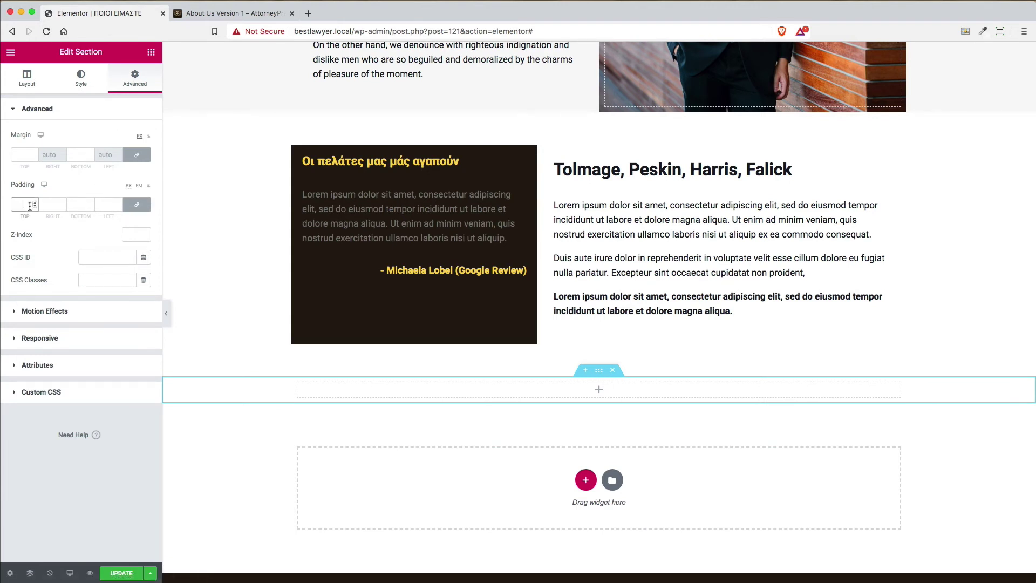
pyautogui.click(136, 206)
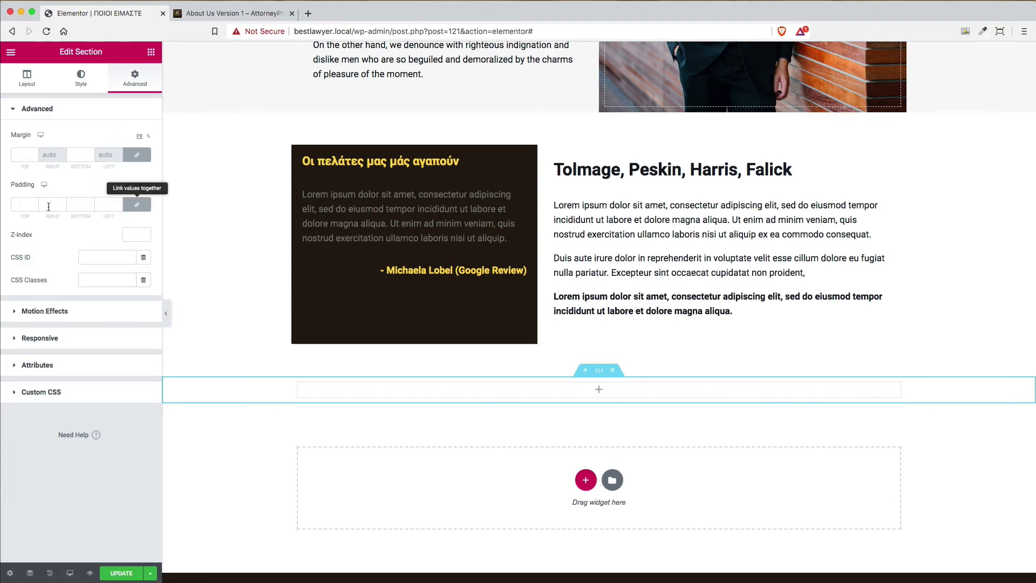
pyautogui.click(11, 206)
pyautogui.write('060')
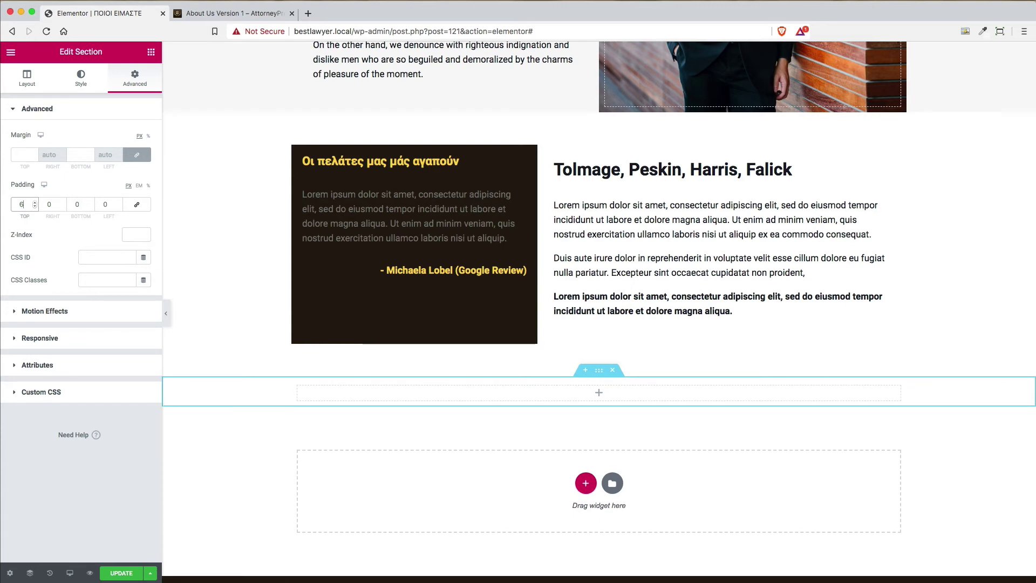
pyautogui.press('Tab')
pyautogui.press('Tab')
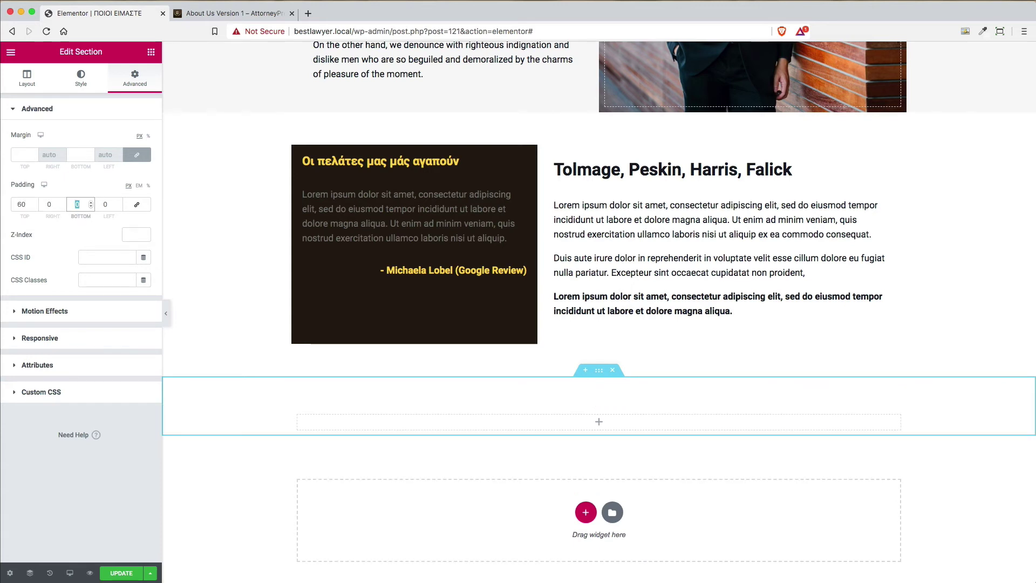
pyautogui.write('60')
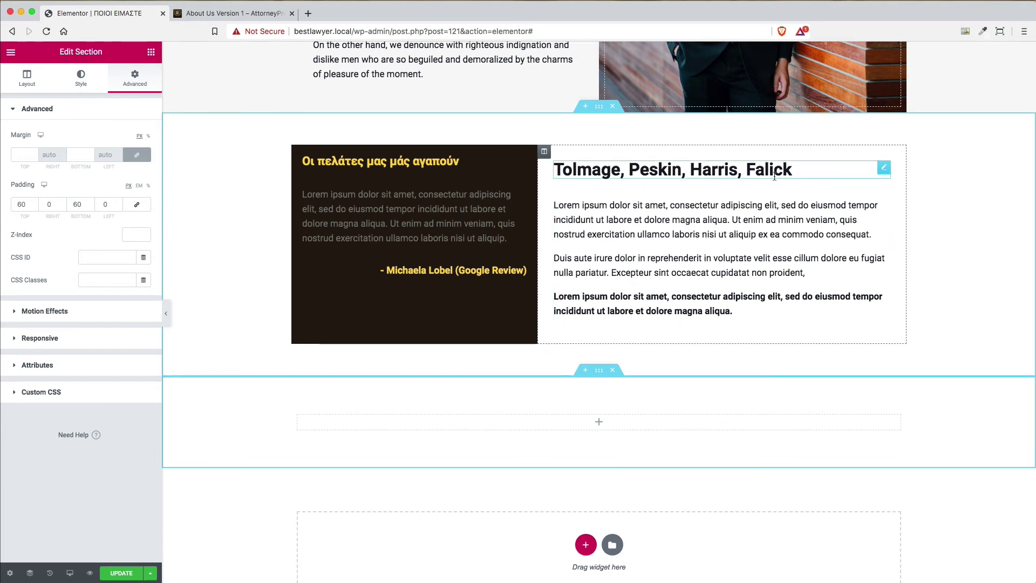
# Paste a copy of the heading into the section, centre it and retitle it 'Ποιοι μας έχουν εμπιστευτεί'
pyautogui.rightClick(885, 169)
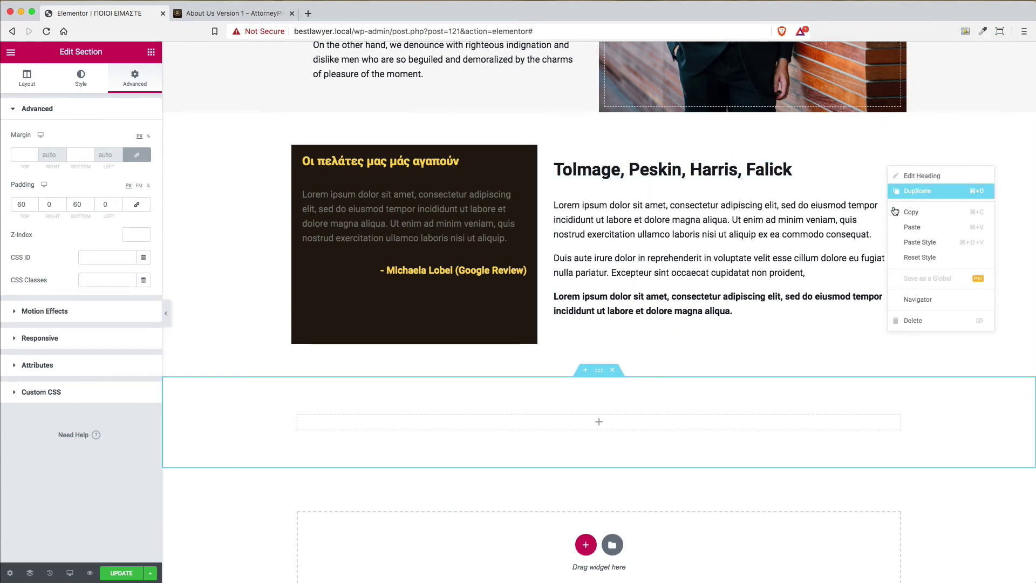
pyautogui.click(917, 212)
pyautogui.rightClick(599, 427)
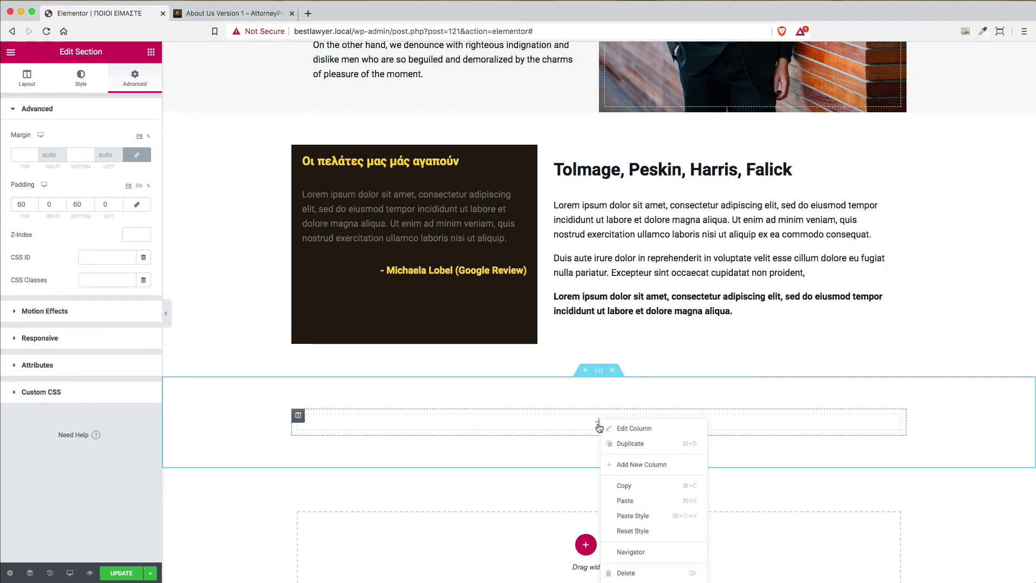
pyautogui.click(674, 505)
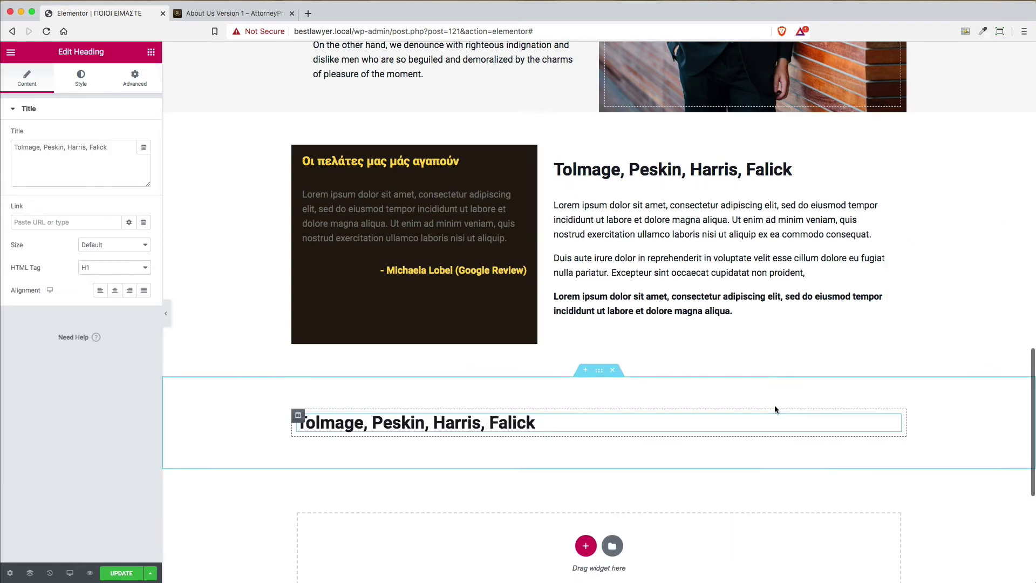
pyautogui.click(115, 290)
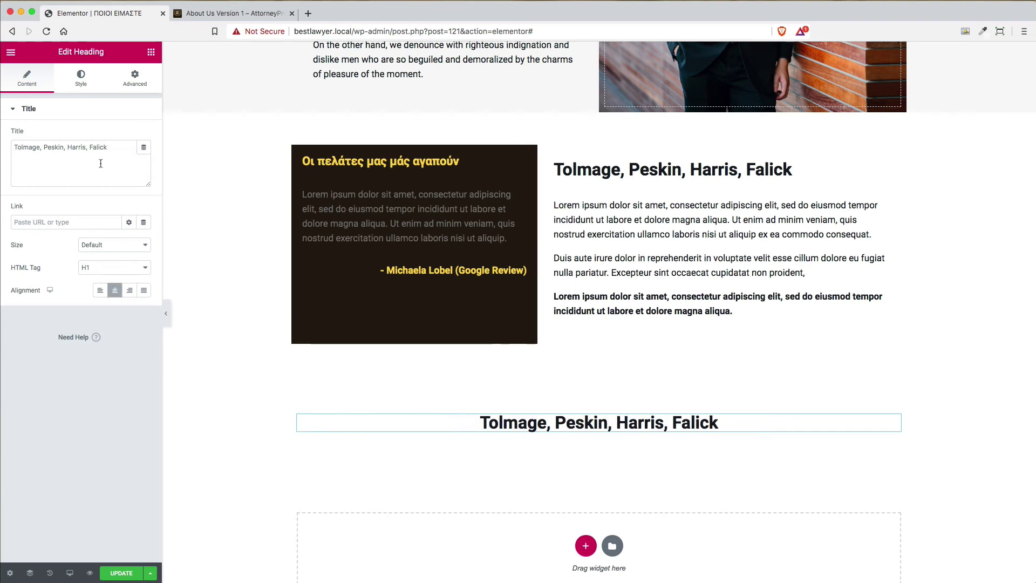
pyautogui.tripleClick(108, 148)
pyautogui.write('Poi')
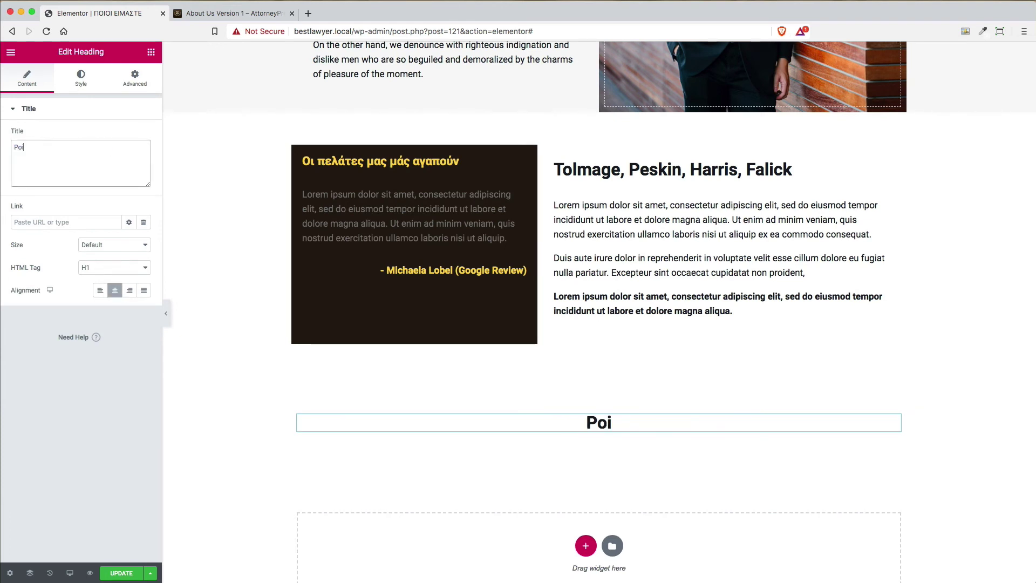
pyautogui.press('BackSpace')
pyautogui.press('BackSpace')
pyautogui.press('BackSpace')
pyautogui.write('Ποιοι μας έχου')
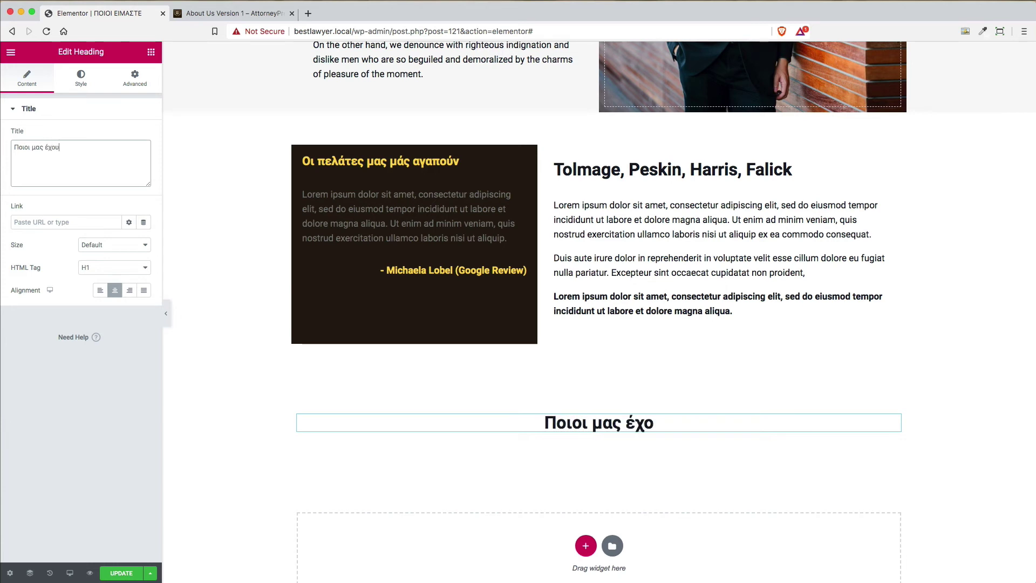
pyautogui.write('ν εμπιστευτεί')
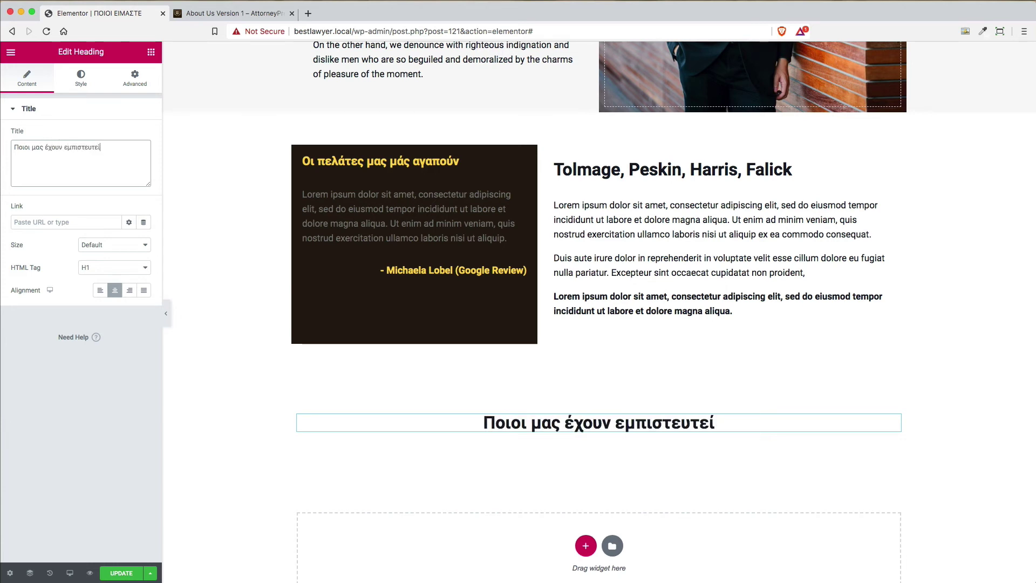
# Check the reference site's clients section against the new heading
pyautogui.click(253, 15)
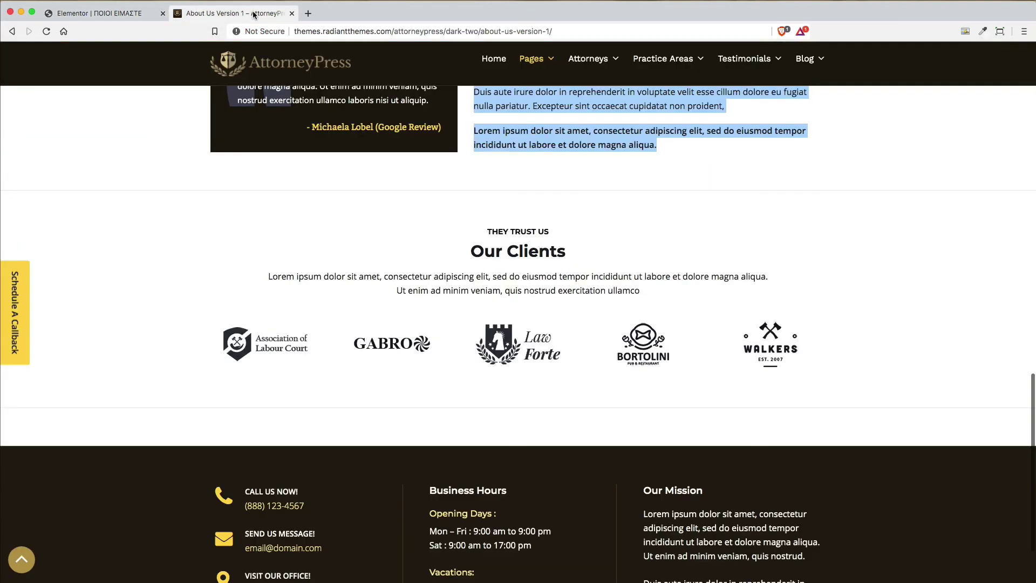
pyautogui.click(143, 14)
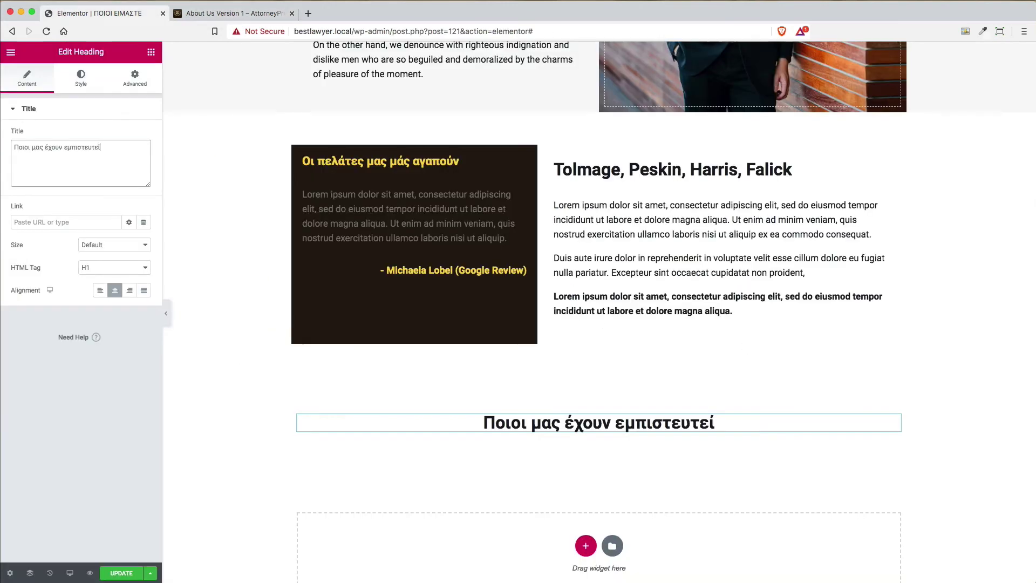
pyautogui.scroll(3, 955, 301)
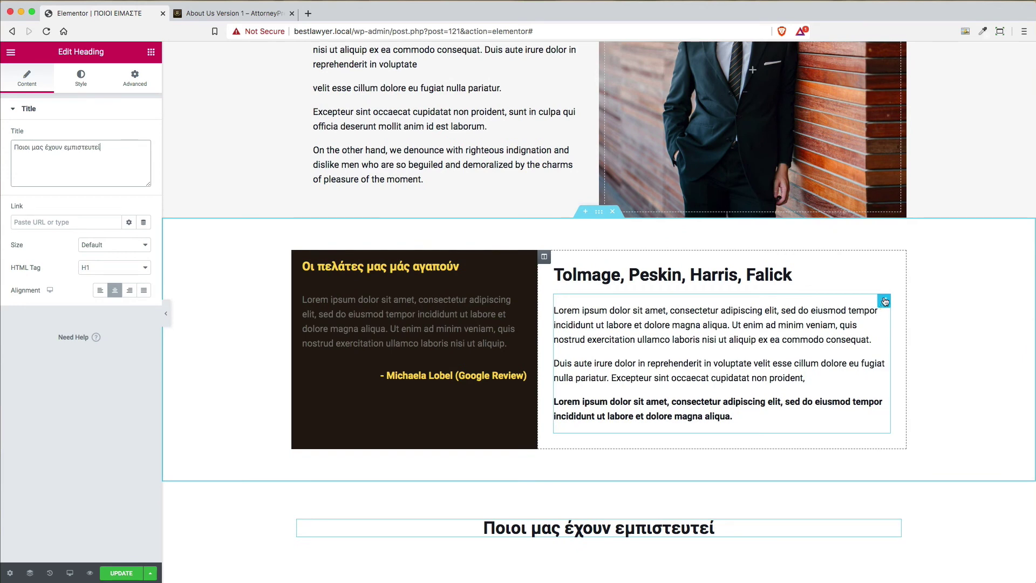
# Copy the lorem ipsum text block and paste it under the new heading
pyautogui.rightClick(885, 301)
pyautogui.click(921, 340)
pyautogui.scroll(-3, 819, 336)
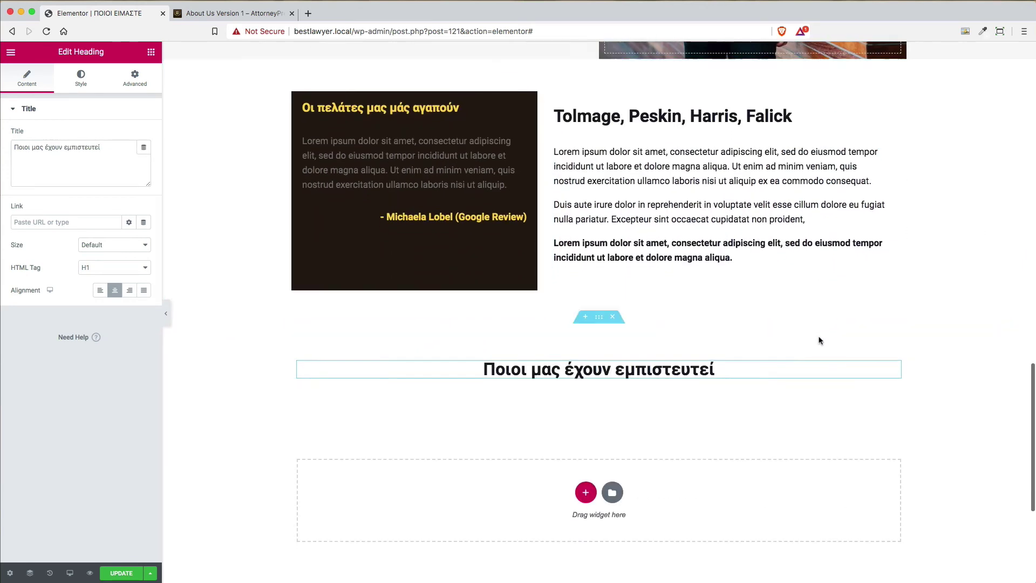
pyautogui.rightClick(622, 383)
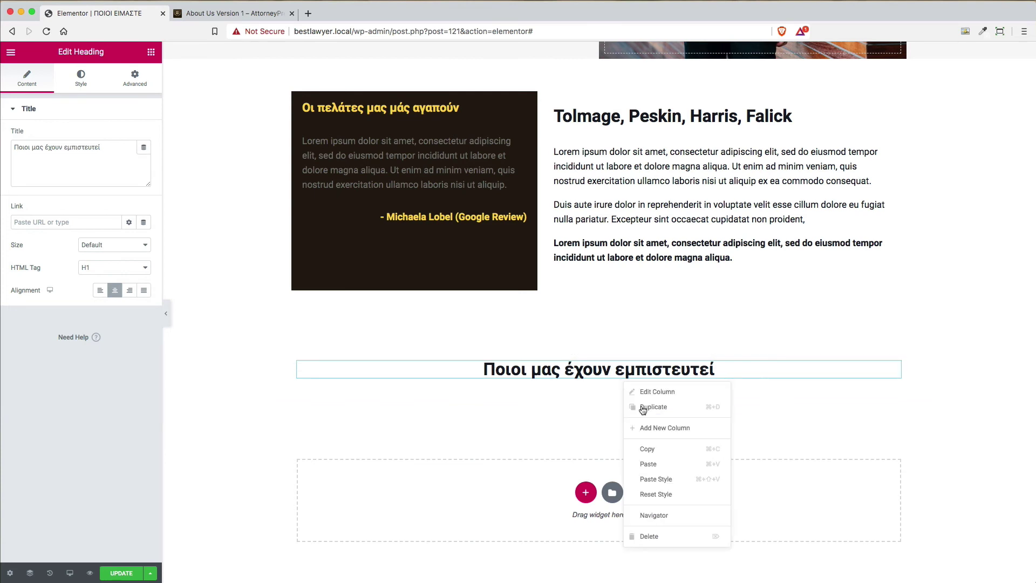
pyautogui.click(657, 463)
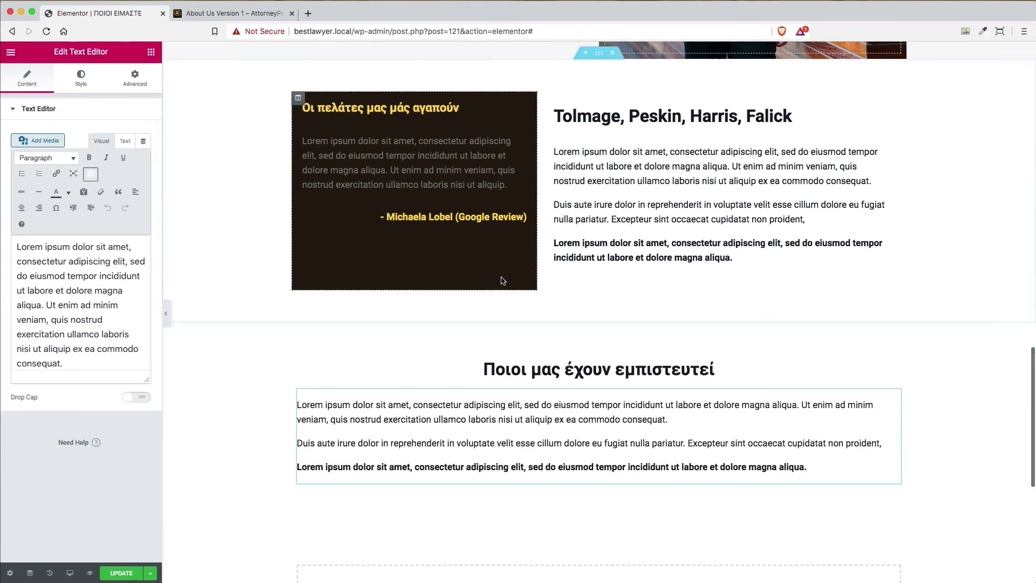
# Replace the pasted text with the reference site's single Our Clients intro paragraph
pyautogui.hotkey('ctrl', 'Tab')
pyautogui.moveTo(660, 293); pyautogui.dragTo(258, 269)
pyautogui.click(97, 13)
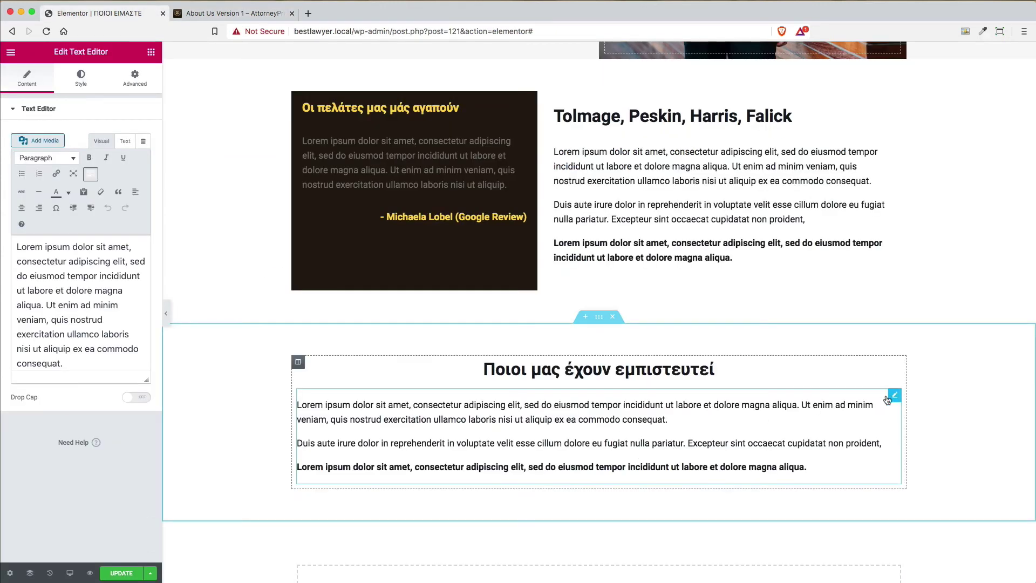
pyautogui.click(104, 357)
pyautogui.tripleClick(95, 358)
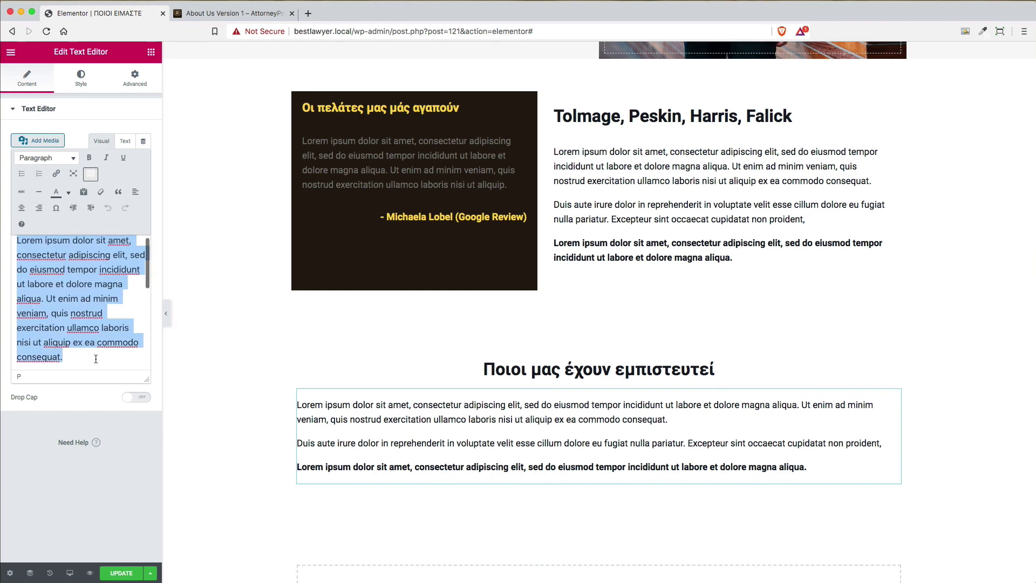
pyautogui.press('cmd+v')
pyautogui.press('cmd+a')
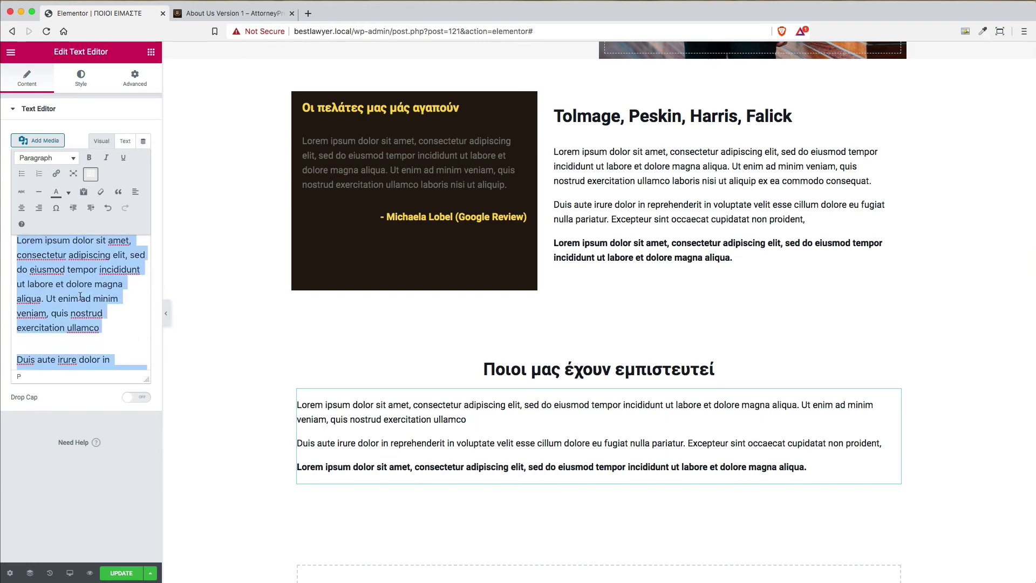
pyautogui.press('cmd+v')
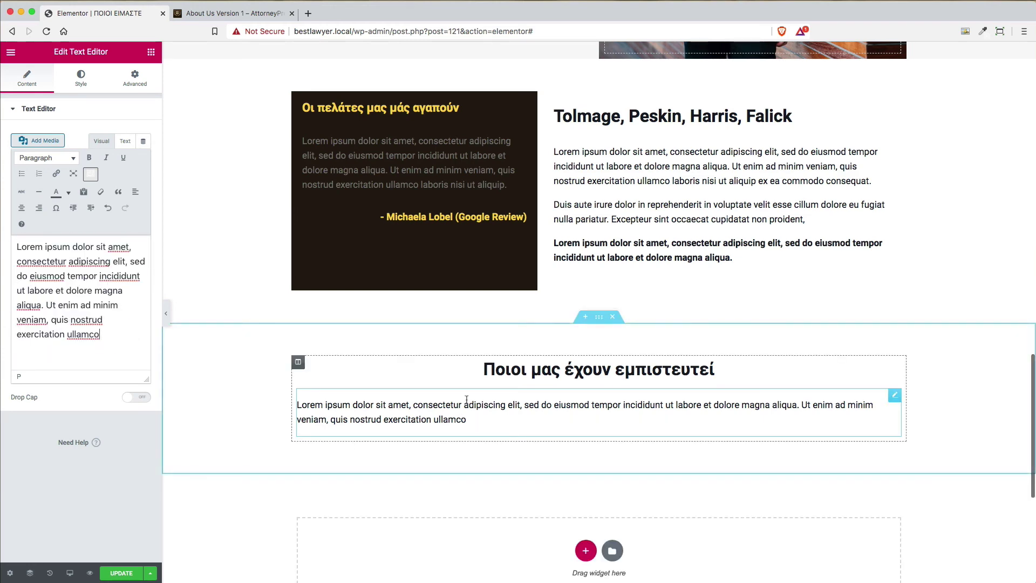
# Centre-align the intro paragraph and go back to the reference About Us page
pyautogui.scroll(-3, 492, 453)
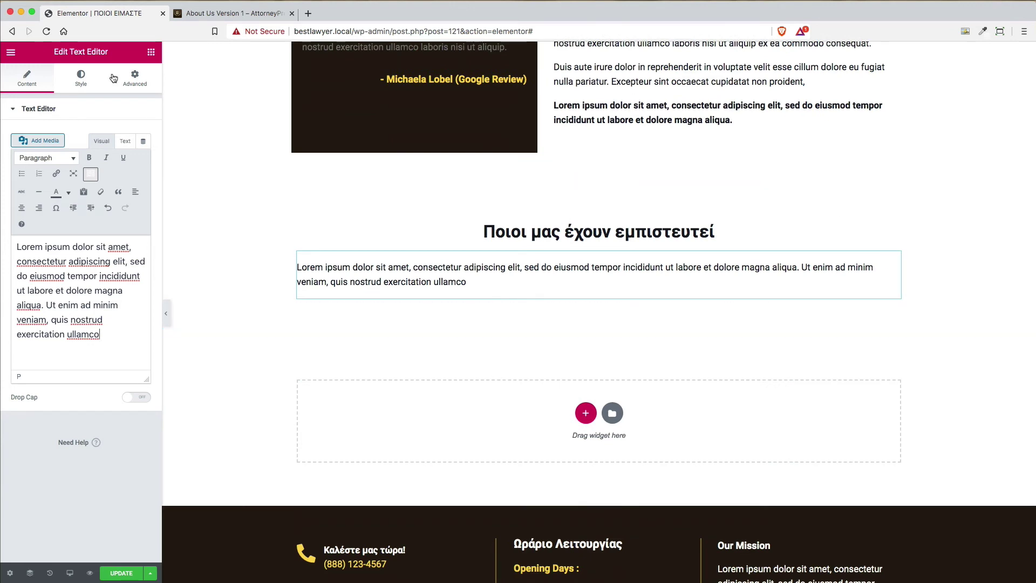
pyautogui.click(80, 81)
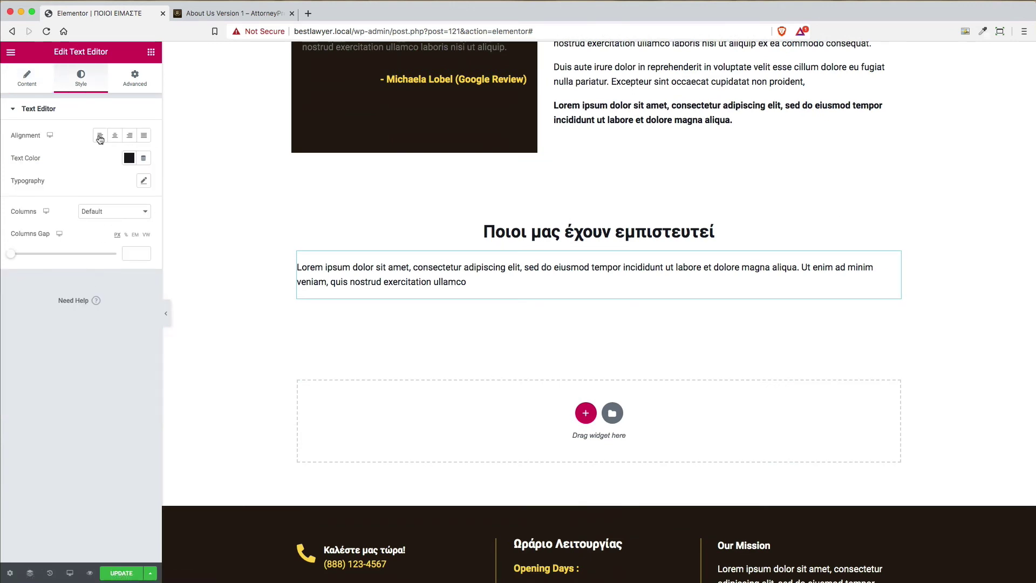
pyautogui.click(117, 136)
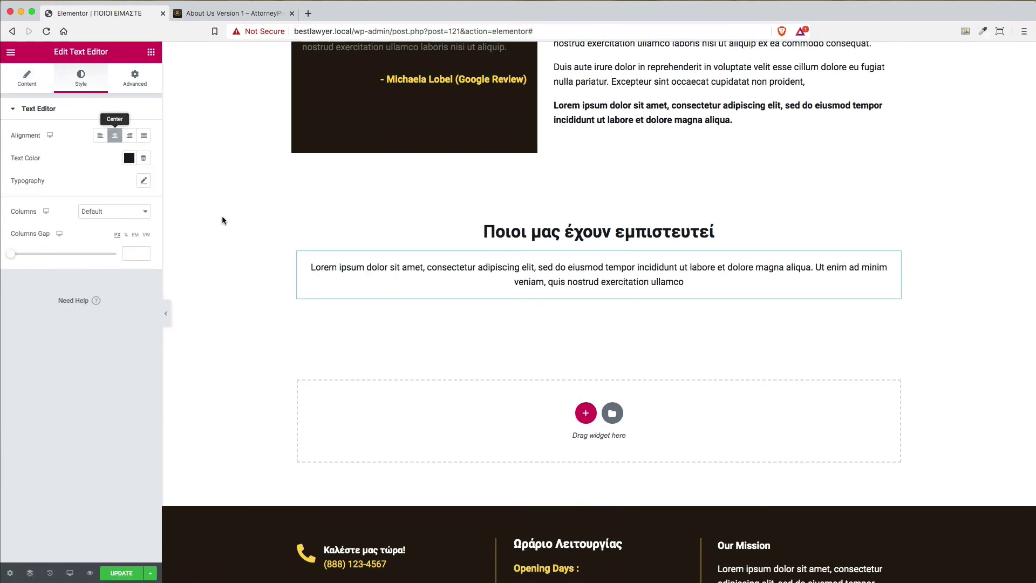
pyautogui.click(227, 17)
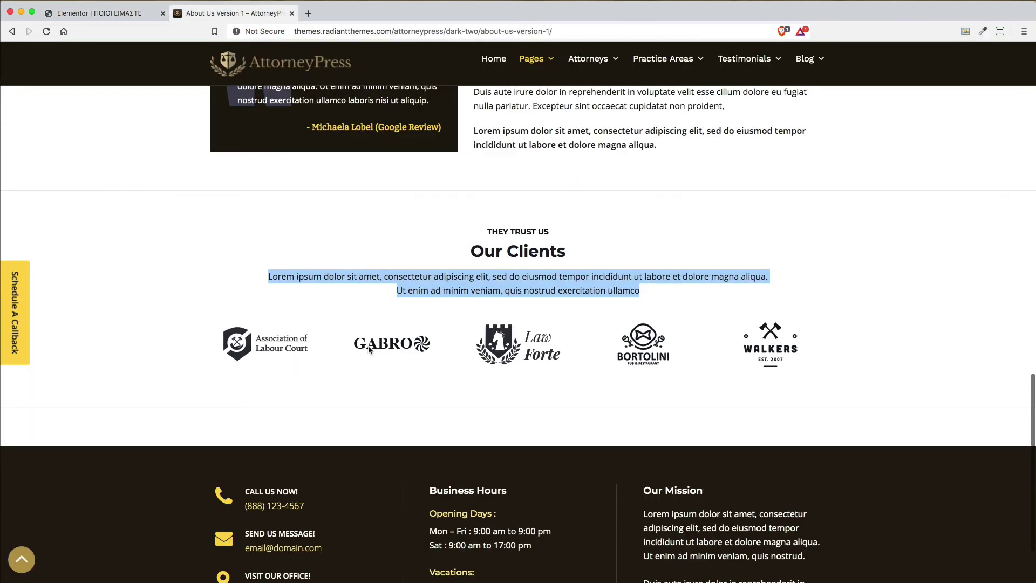
# Drag an Image Carousel widget from the General group beneath the intro paragraph
pyautogui.click(109, 16)
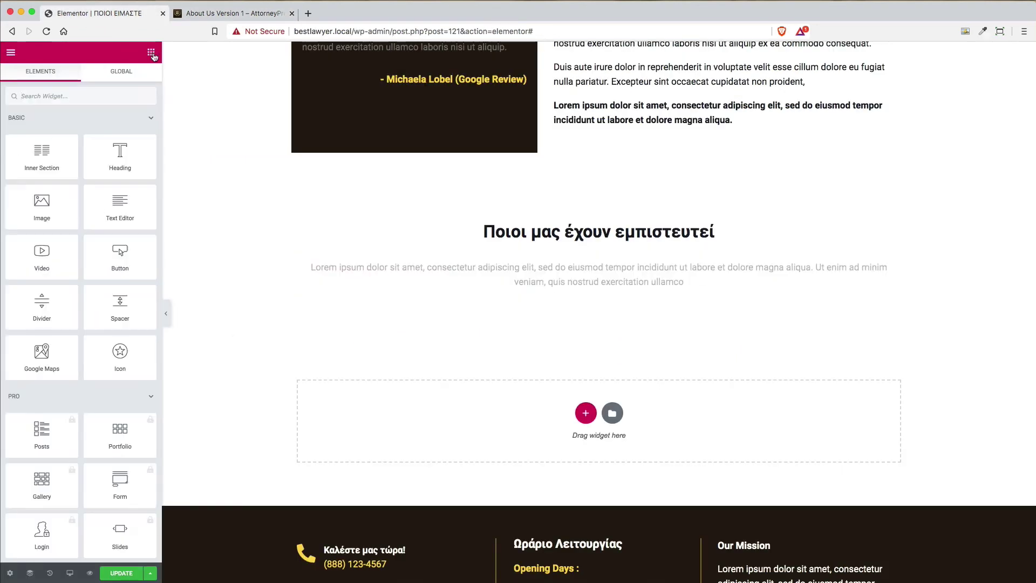
pyautogui.click(151, 52)
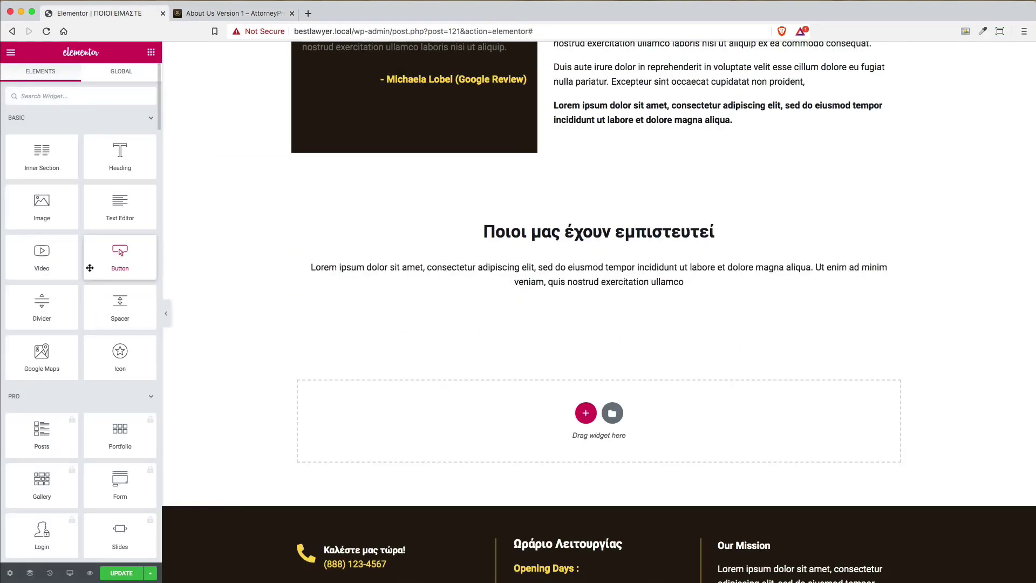
pyautogui.scroll(-13, 90, 269)
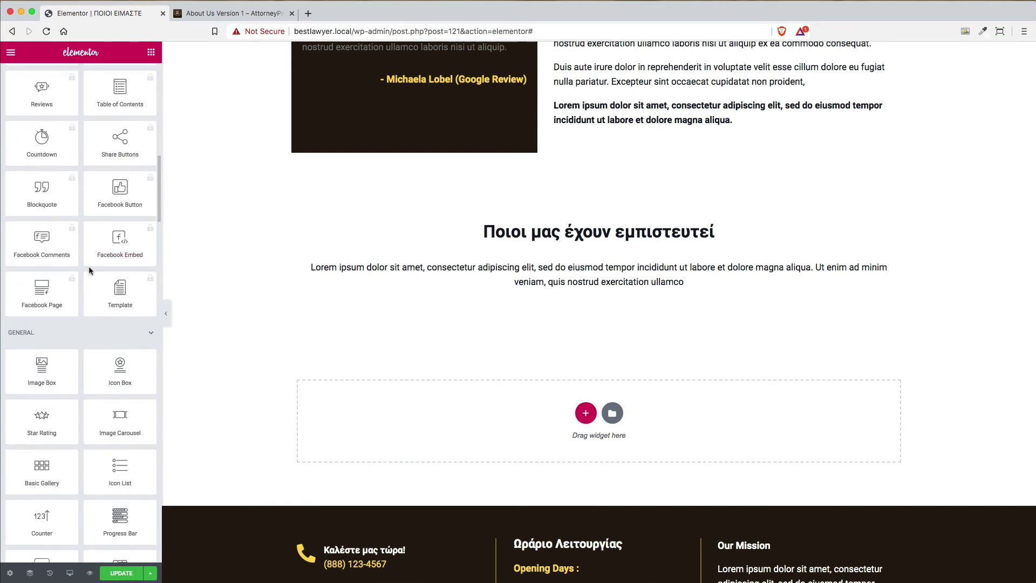
pyautogui.scroll(-3, 90, 271)
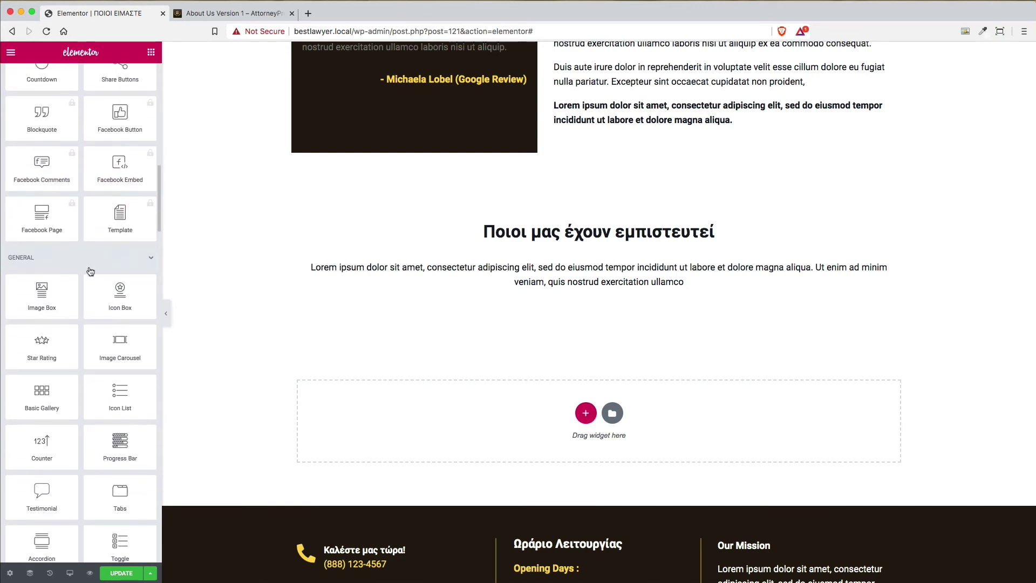
pyautogui.scroll(-3, 90, 271)
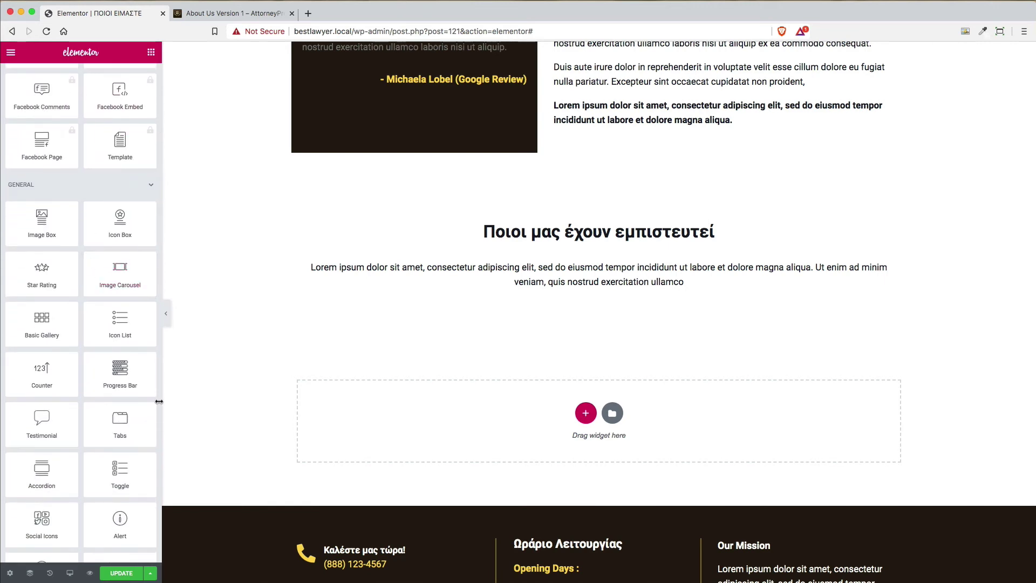
pyautogui.moveTo(120, 270); pyautogui.dragTo(570, 300)
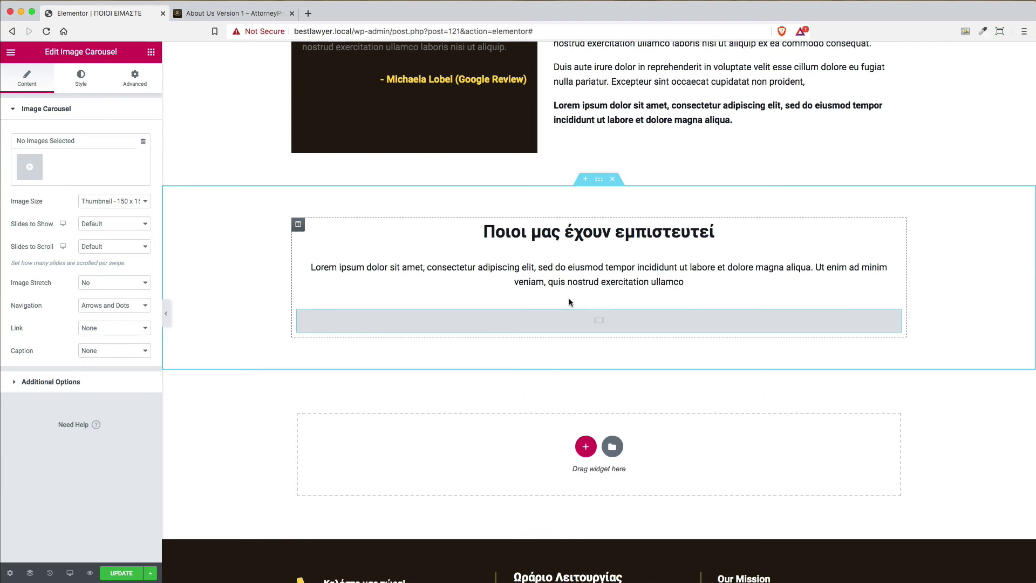
# Build and insert a gallery of the bank, globe search, security, family and business-and-finance icons
pyautogui.click(31, 170)
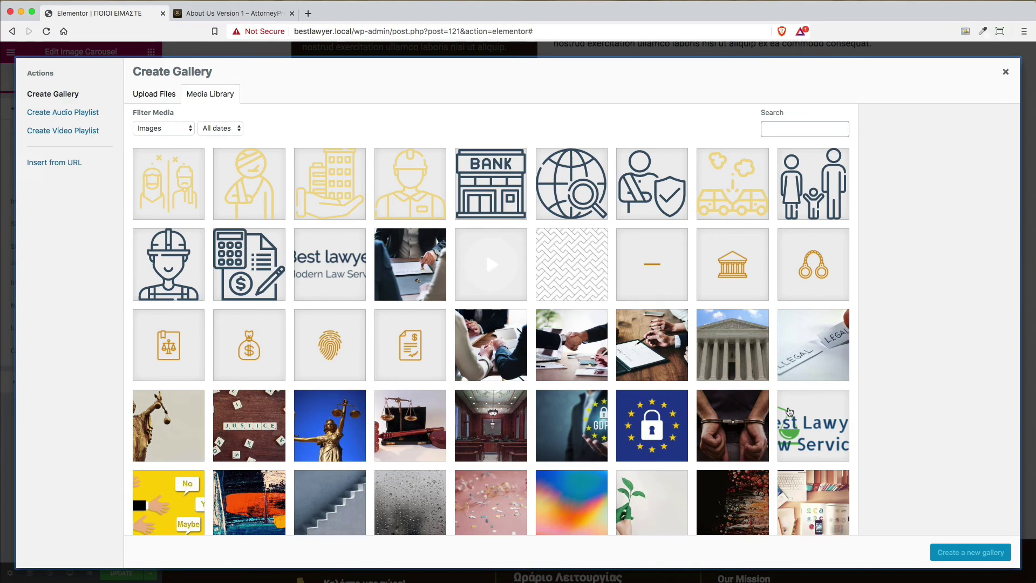
pyautogui.scroll(-3, 789, 412)
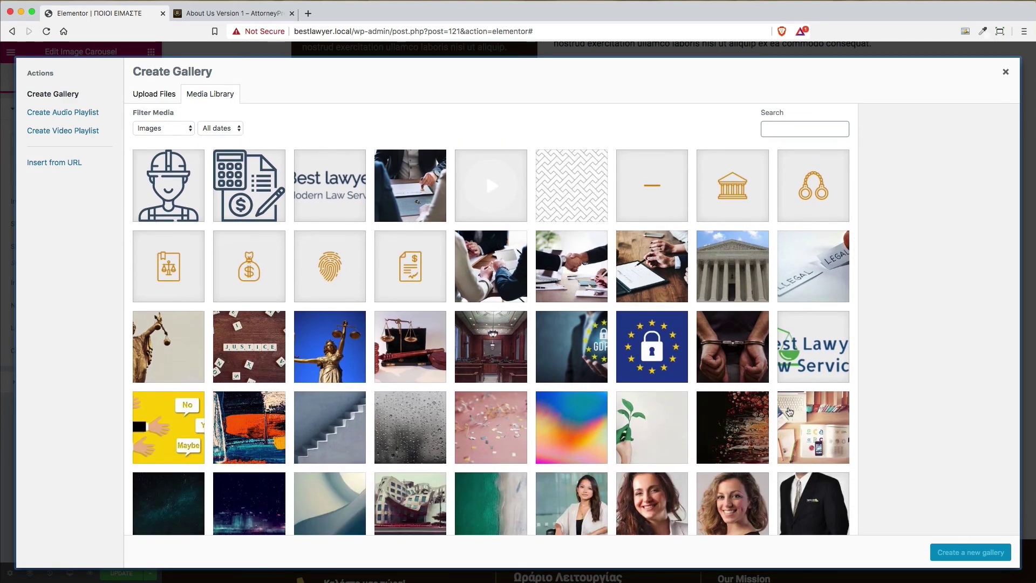
pyautogui.scroll(-10, 789, 412)
pyautogui.scroll(13, 789, 412)
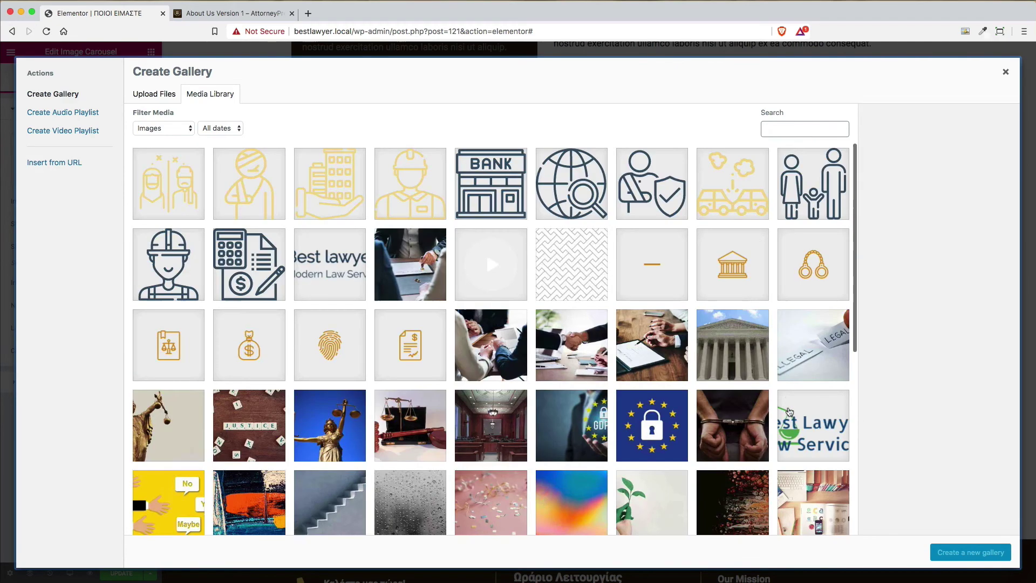
pyautogui.click(516, 201)
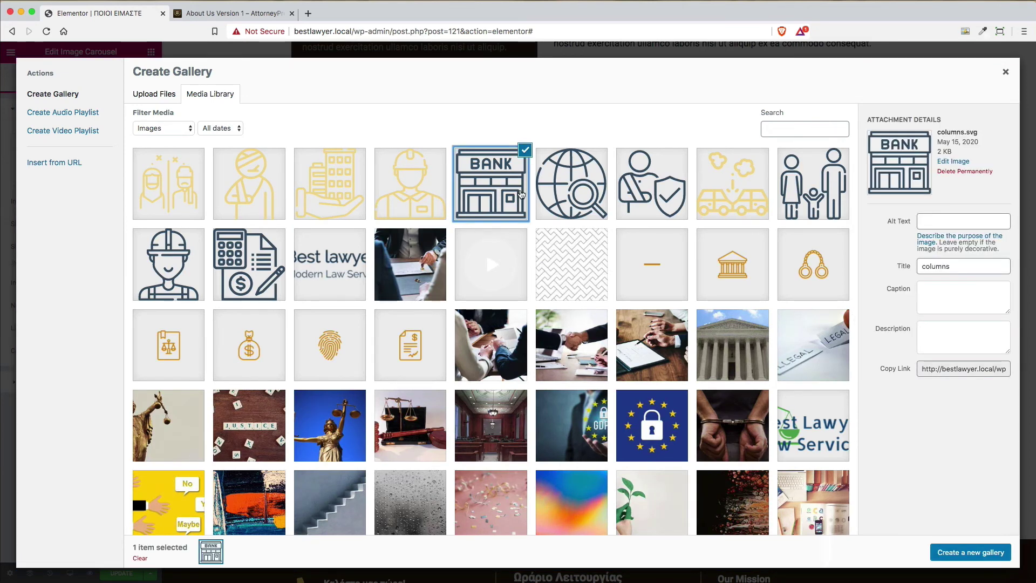
pyautogui.click(594, 199)
pyautogui.click(675, 197)
pyautogui.click(810, 192)
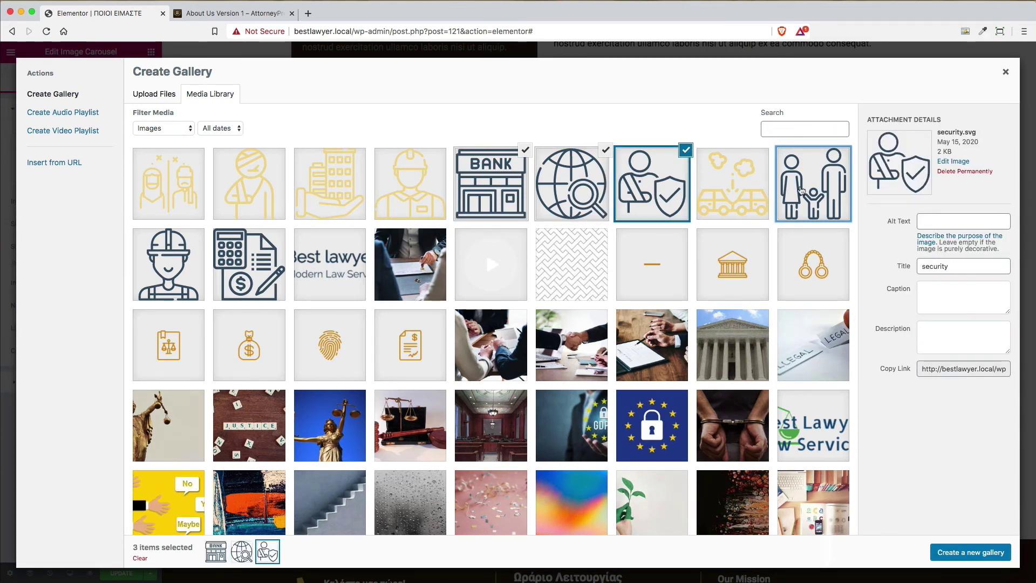
pyautogui.click(273, 267)
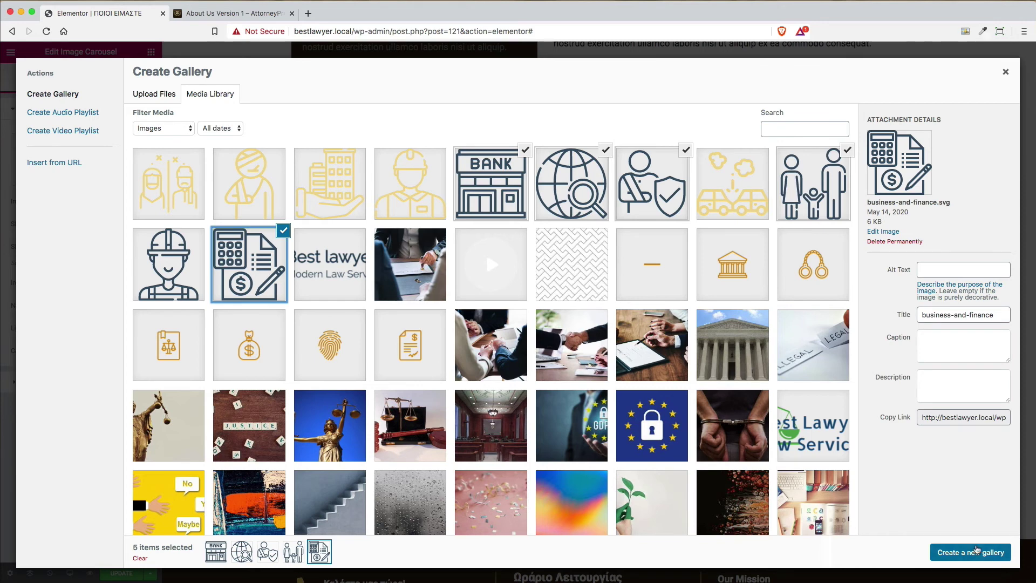
pyautogui.click(970, 553)
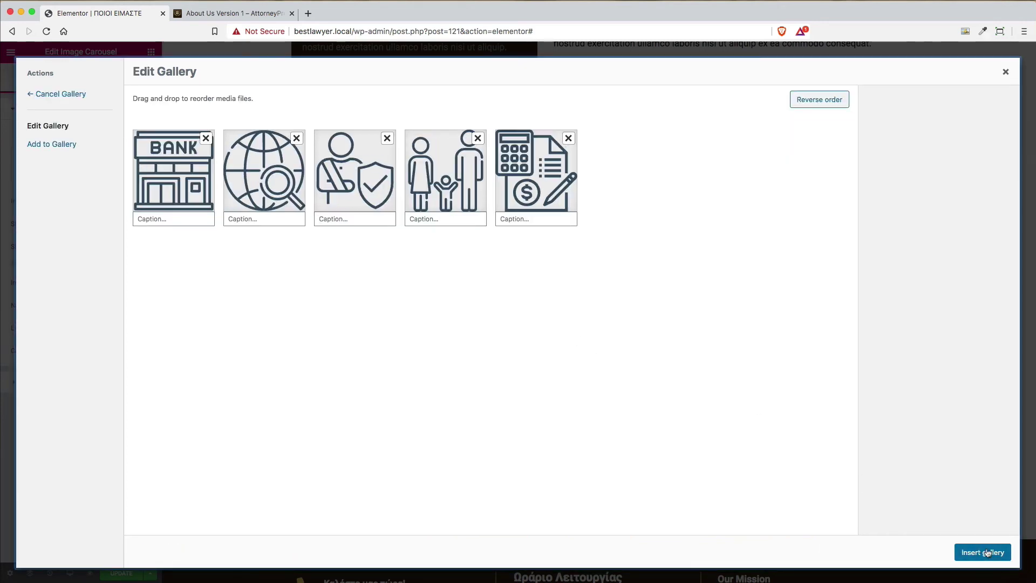
pyautogui.click(987, 553)
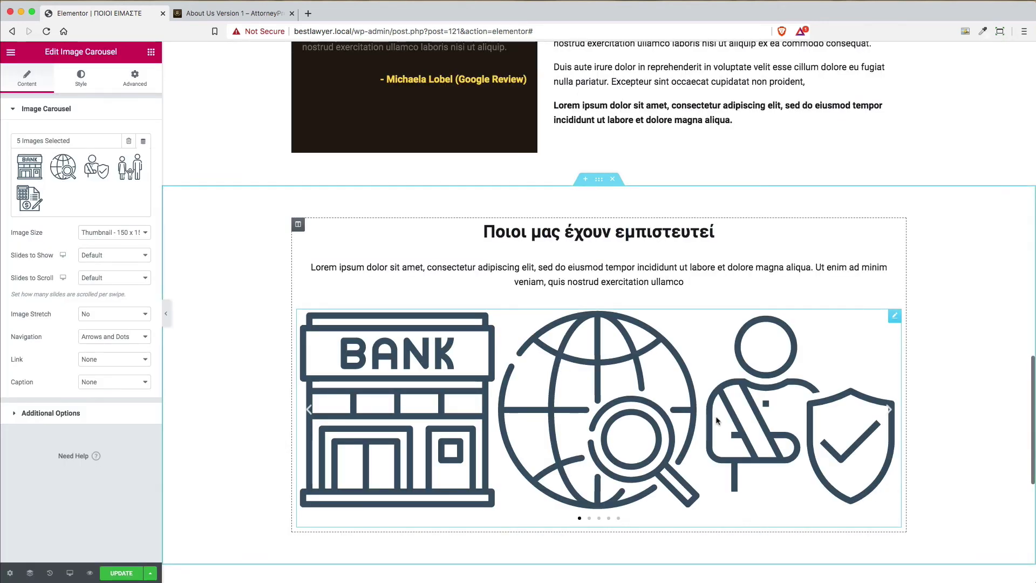
# Leave the carousel's image size, slides to show and slides to scroll at their defaults
pyautogui.click(117, 234)
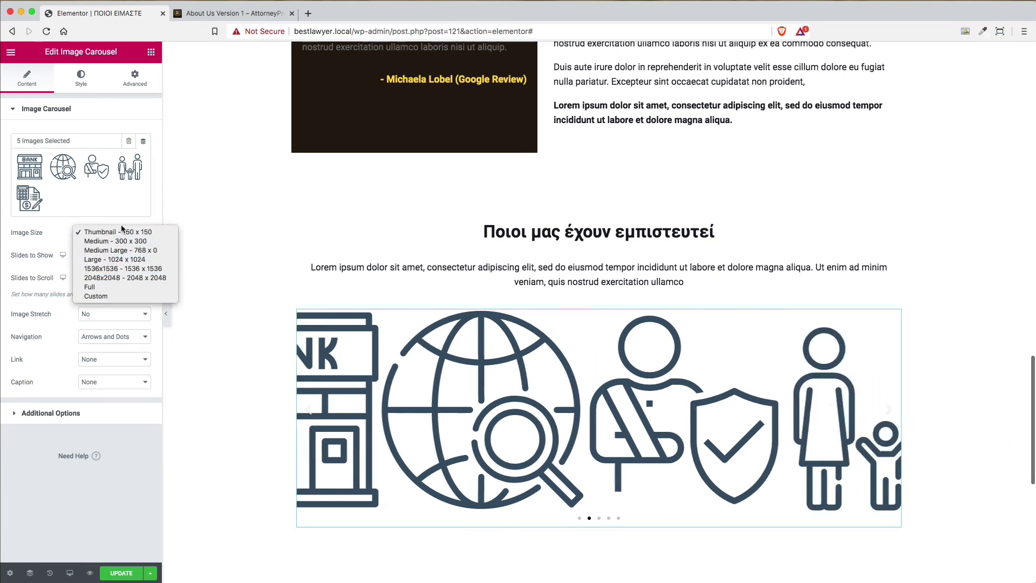
pyautogui.click(115, 231)
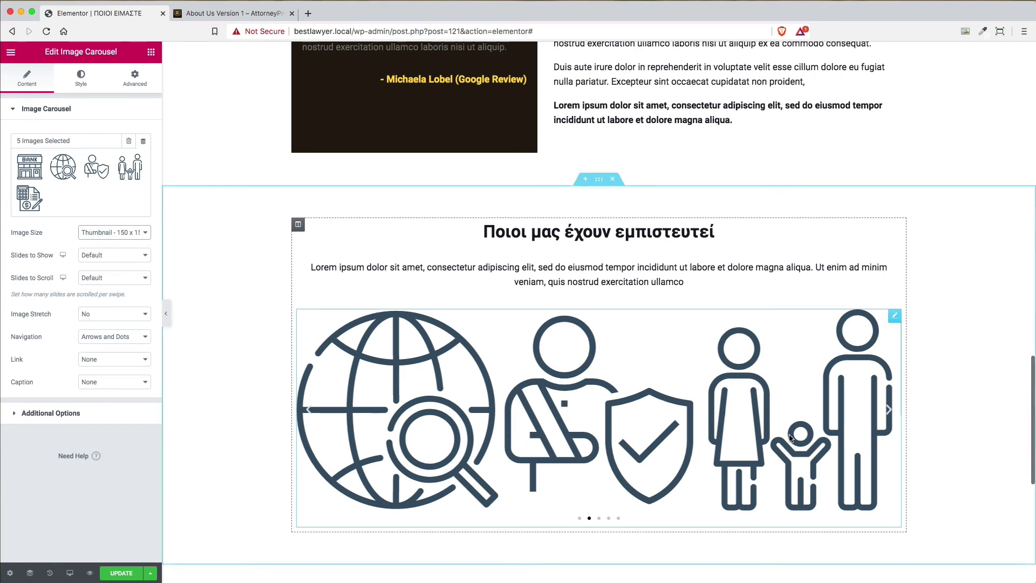
pyautogui.click(96, 256)
pyautogui.click(96, 255)
pyautogui.click(96, 255)
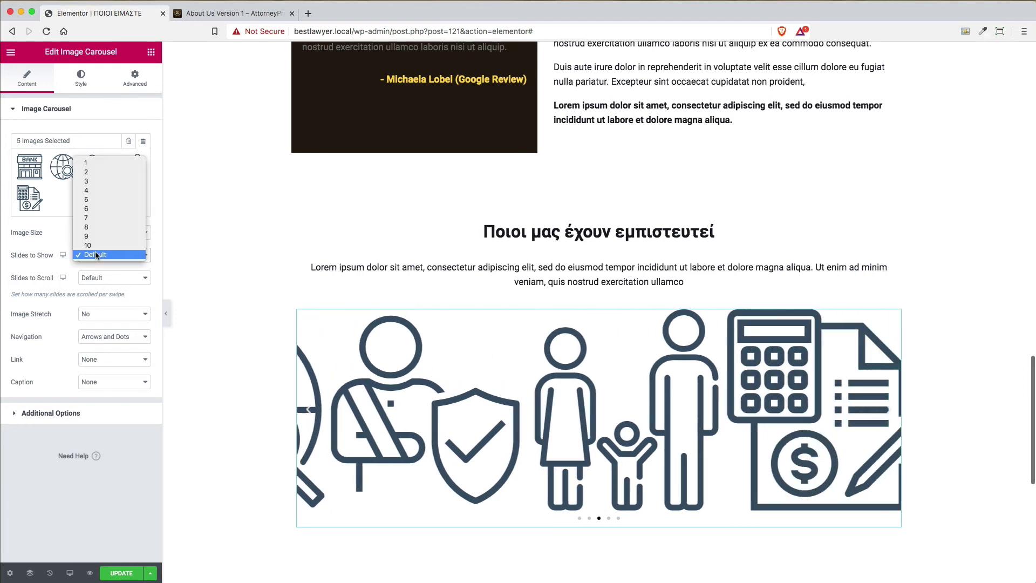
pyautogui.click(95, 252)
pyautogui.click(98, 277)
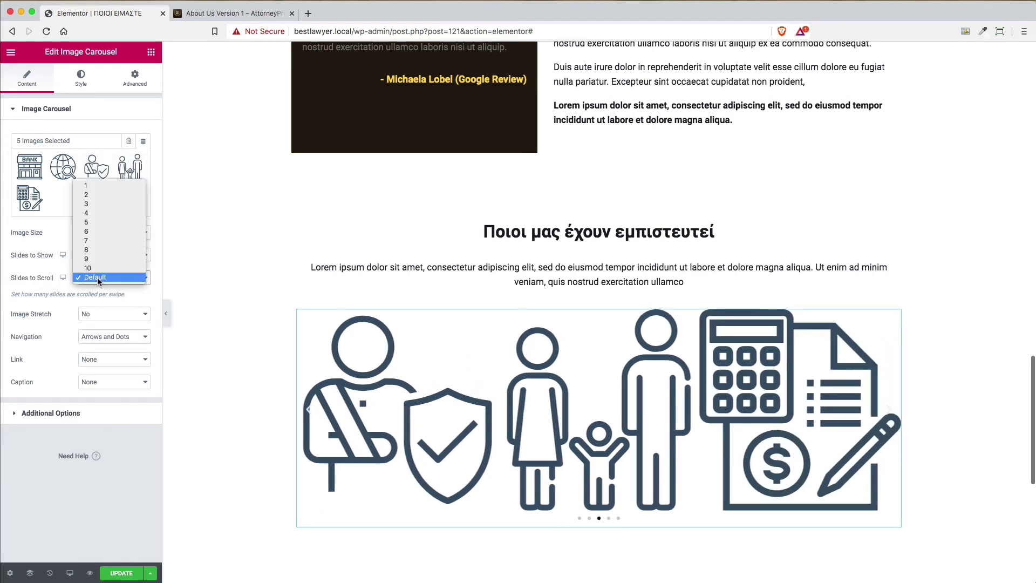
pyautogui.click(97, 278)
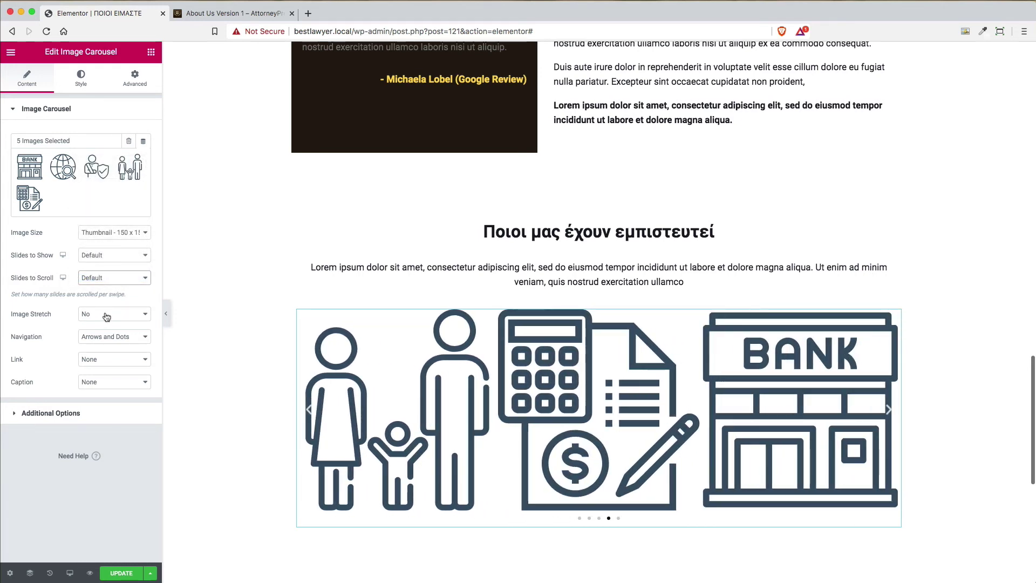
# Apply a custom 80 x 80 image size to the carousel images
pyautogui.click(124, 232)
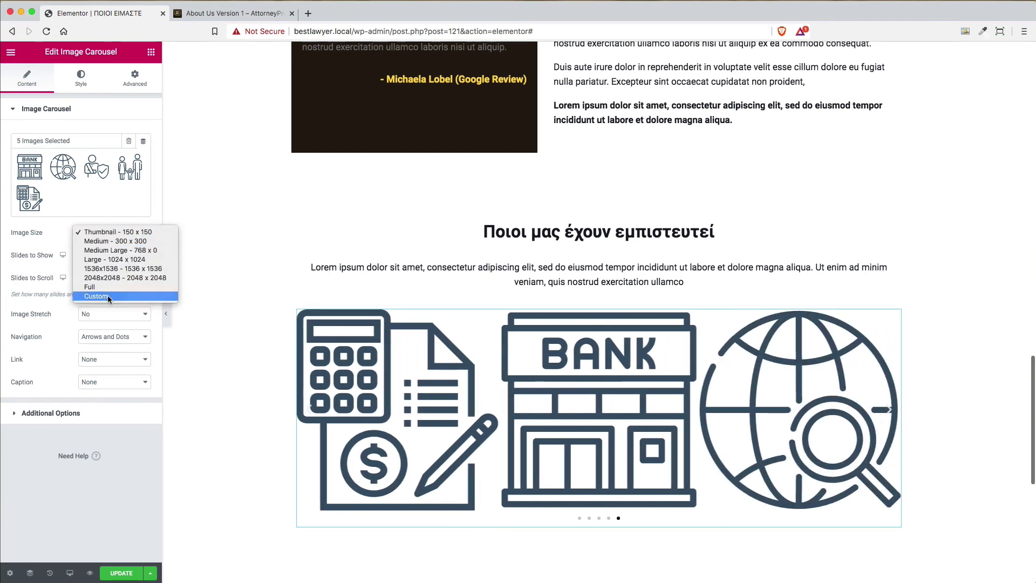
pyautogui.click(108, 295)
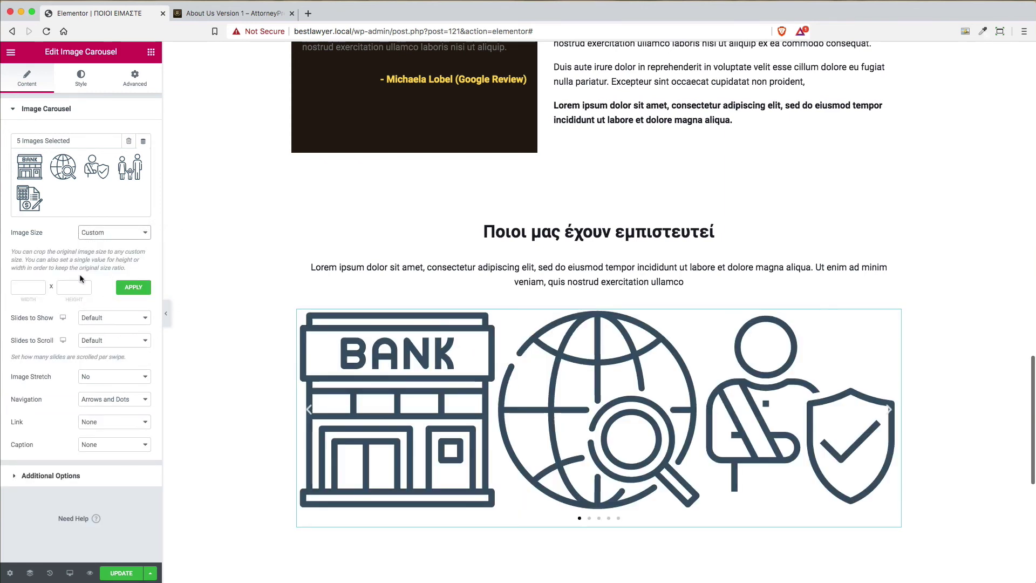
pyautogui.click(37, 289)
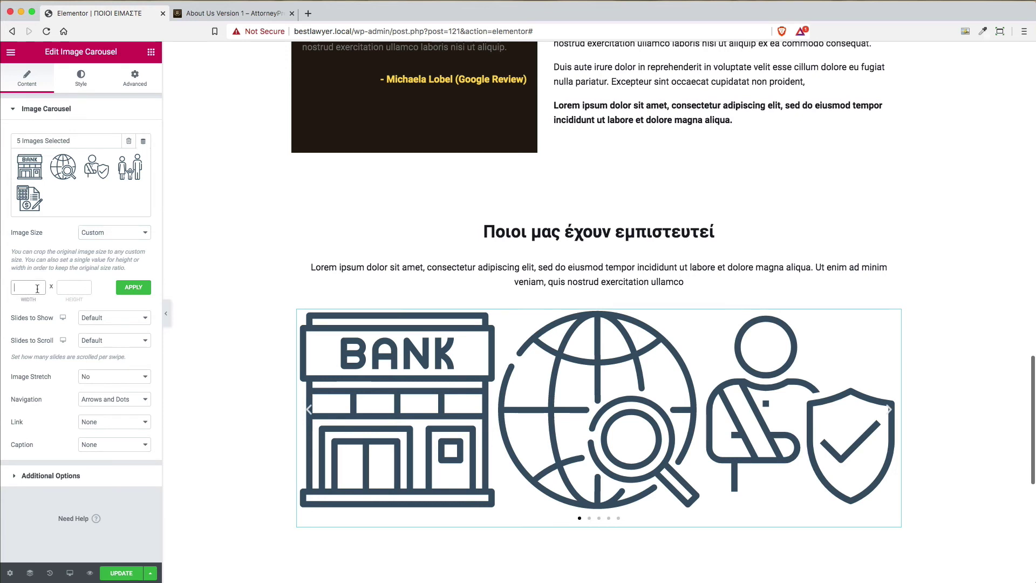
pyautogui.write('1')
pyautogui.click(74, 287)
pyautogui.write('150')
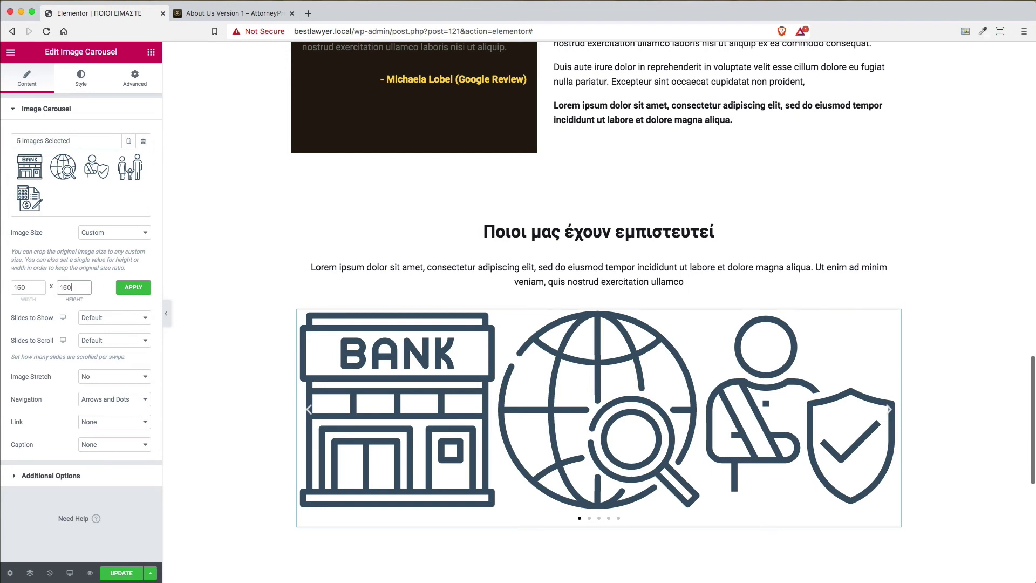
pyautogui.hotkey('shift', 'Tab')
pyautogui.write('80')
pyautogui.press('Tab')
pyautogui.click(134, 289)
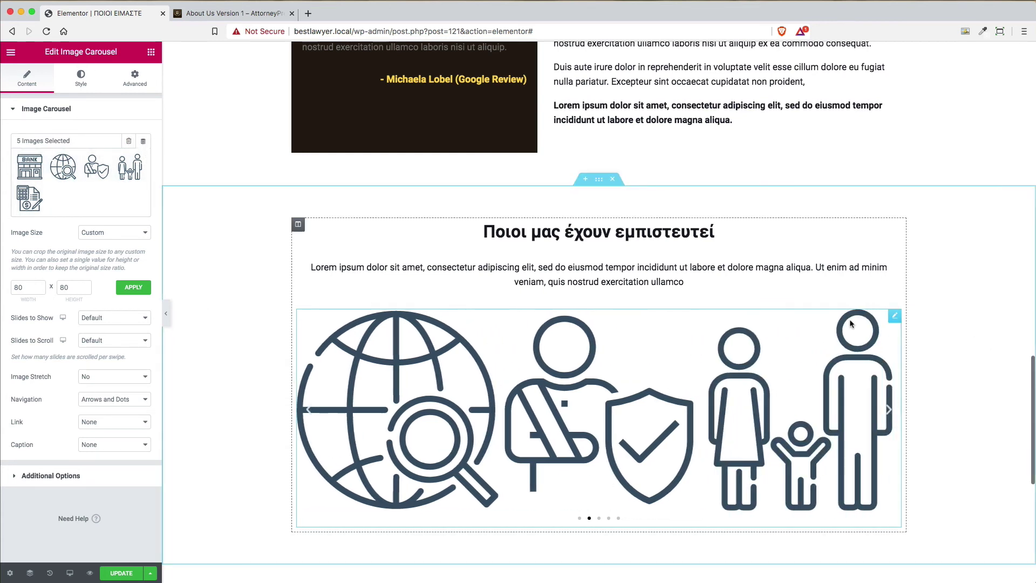
# Delete the image carousel and drag an Inner Section below the intro text
pyautogui.rightClick(895, 315)
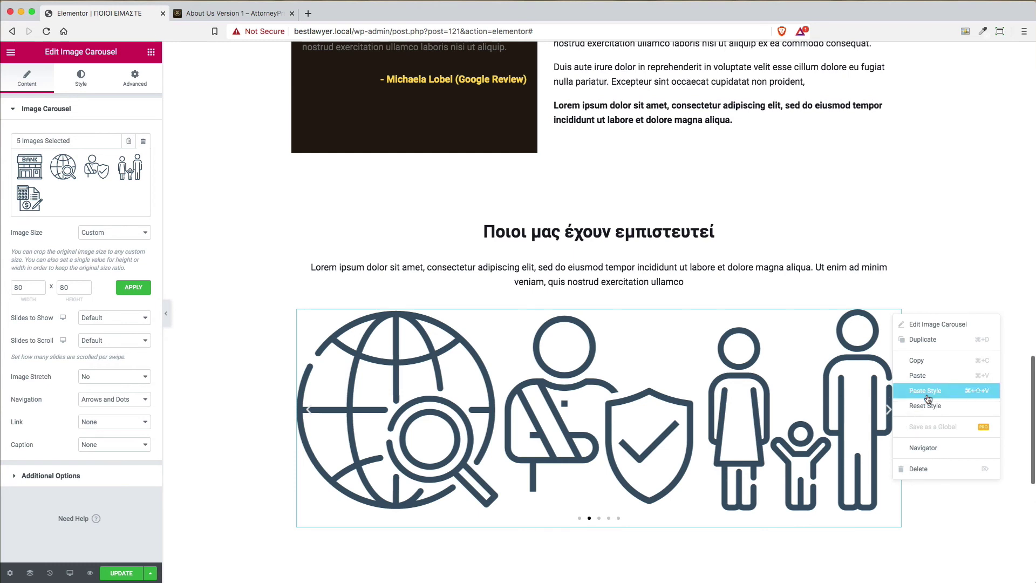
pyautogui.click(930, 467)
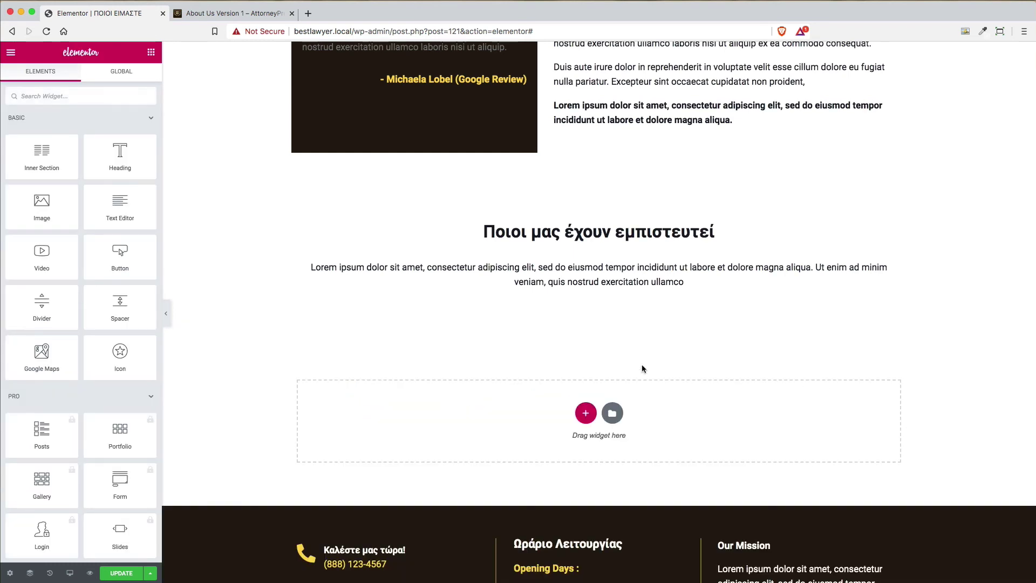
pyautogui.scroll(-1, 32, 155)
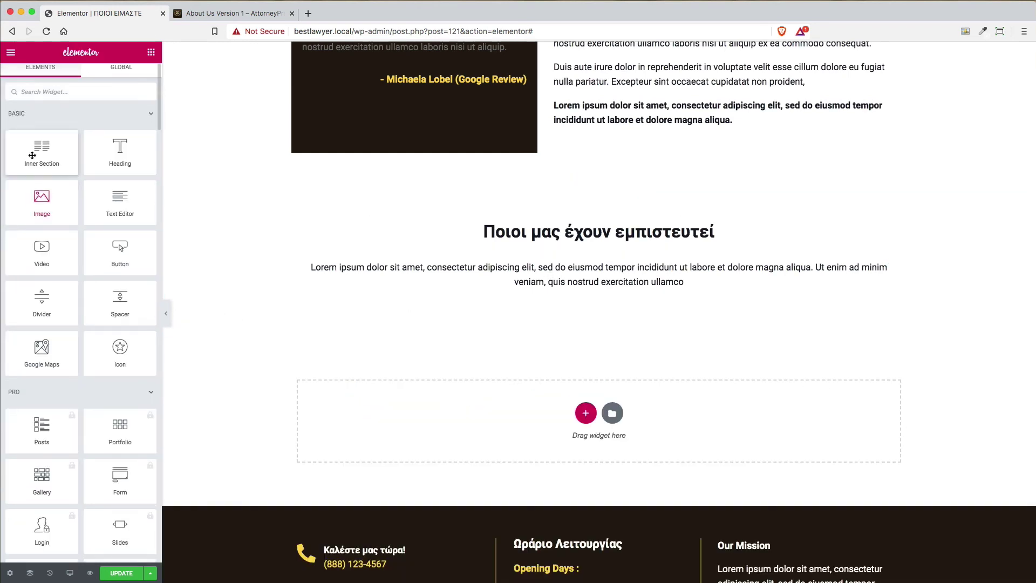
pyautogui.moveTo(32, 156); pyautogui.dragTo(555, 294)
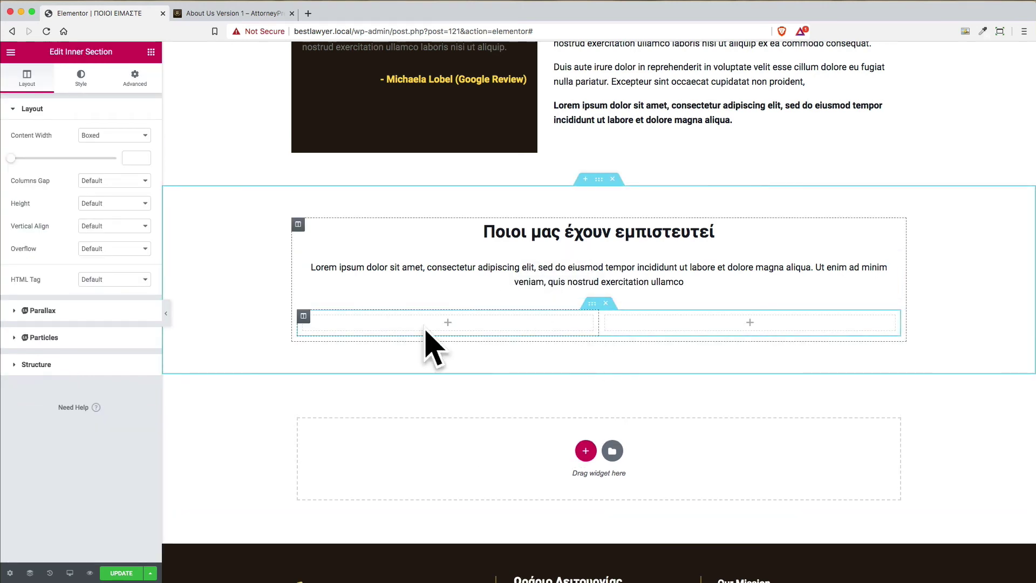
# Add third, fourth and fifth columns to the inner section so it has five columns
pyautogui.rightClick(301, 316)
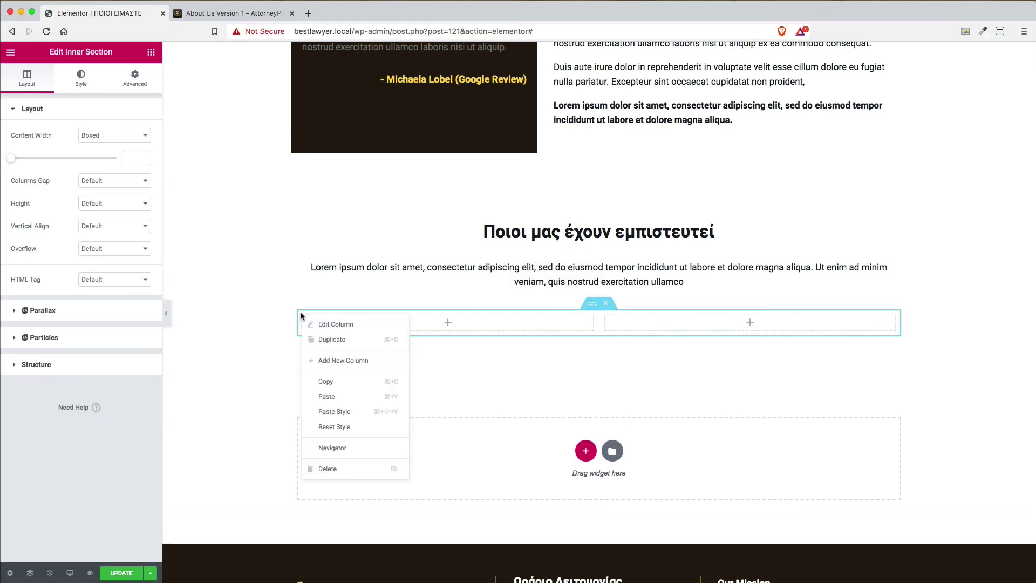
pyautogui.click(336, 361)
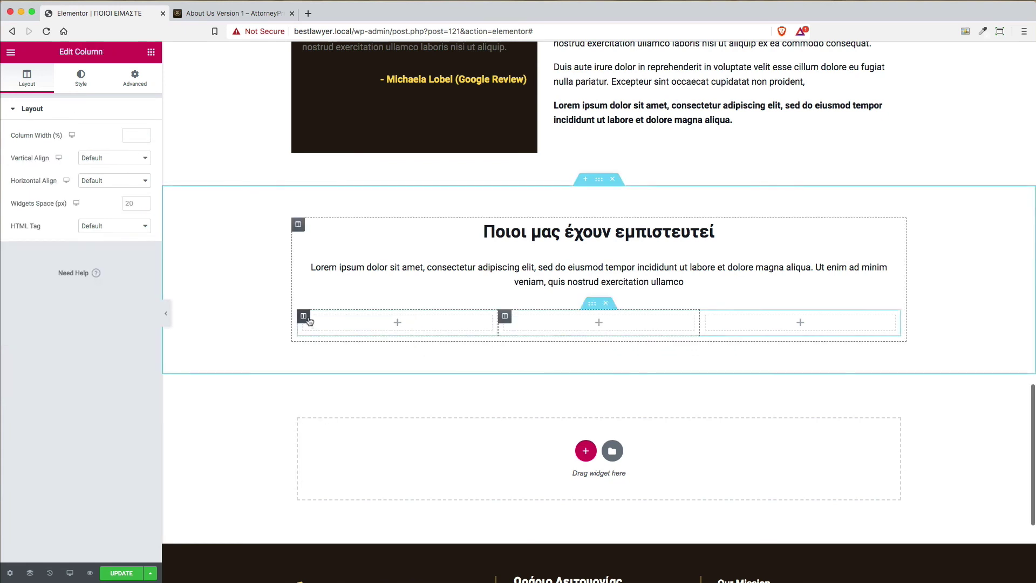
pyautogui.rightClick(306, 317)
pyautogui.click(337, 363)
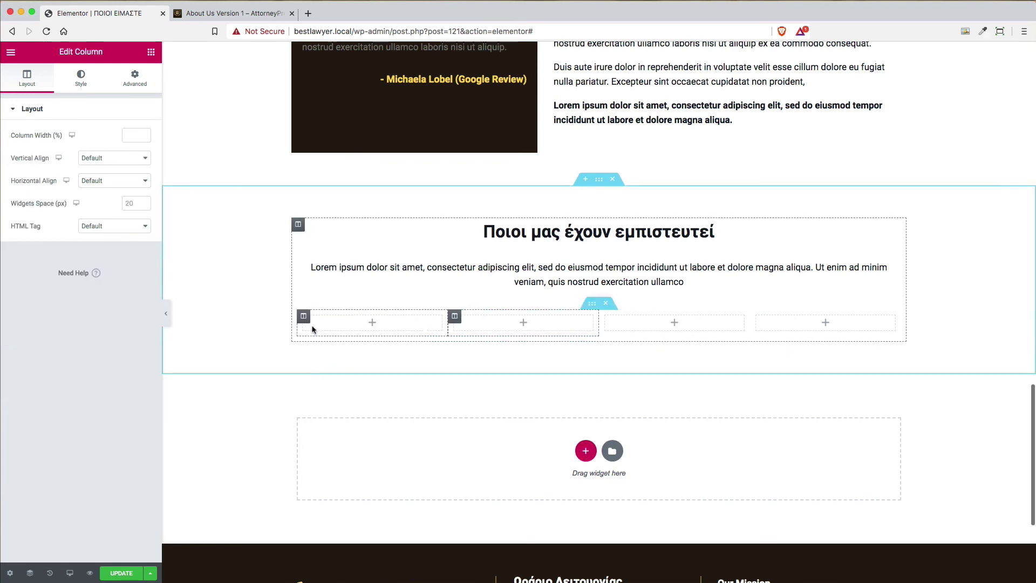
pyautogui.rightClick(304, 318)
pyautogui.click(340, 364)
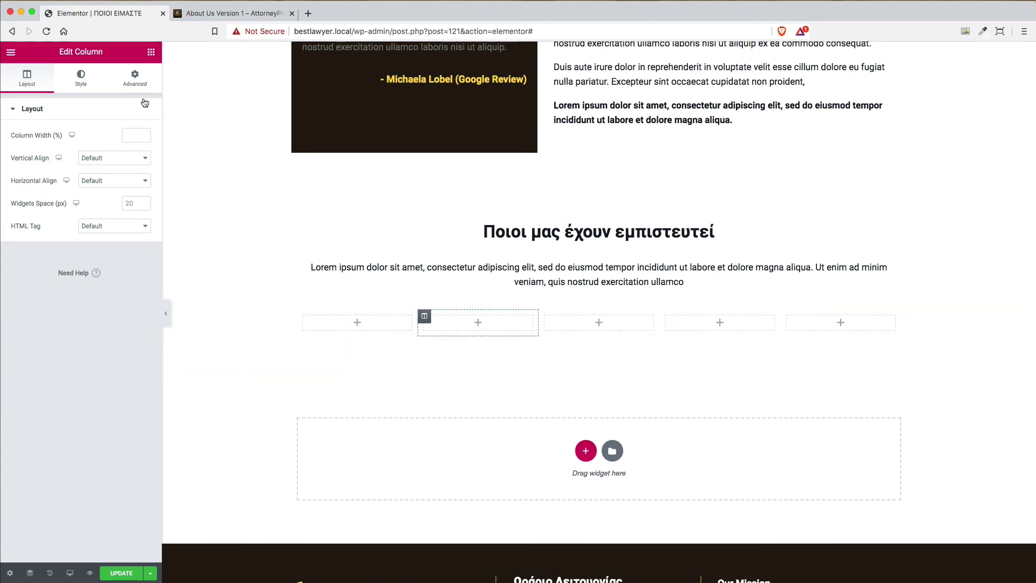
pyautogui.click(150, 52)
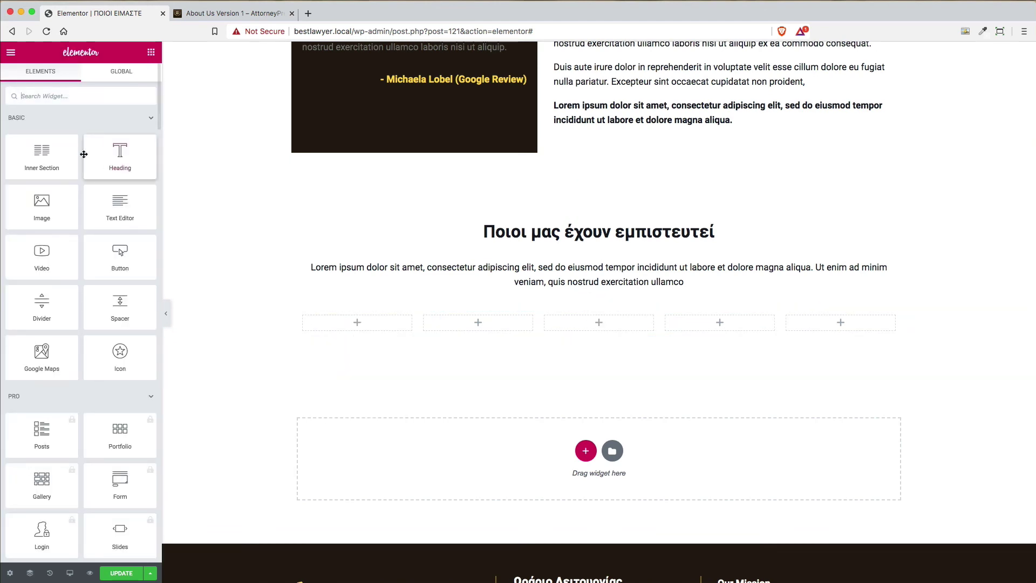
# Drop an image widget into the first column and insert the BANK icon from the media library
pyautogui.moveTo(46, 212); pyautogui.dragTo(347, 326)
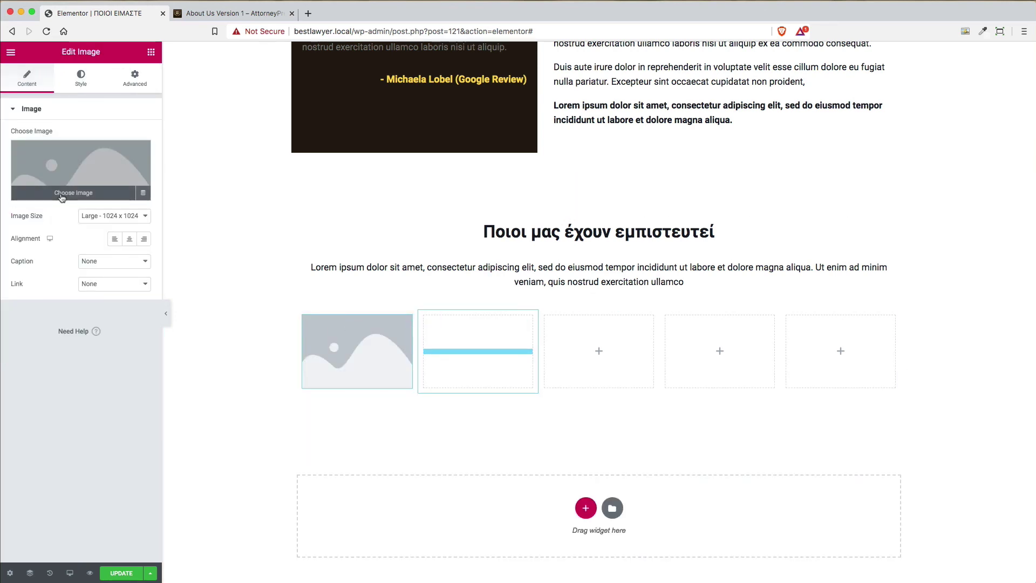
pyautogui.click(60, 201)
pyautogui.click(395, 190)
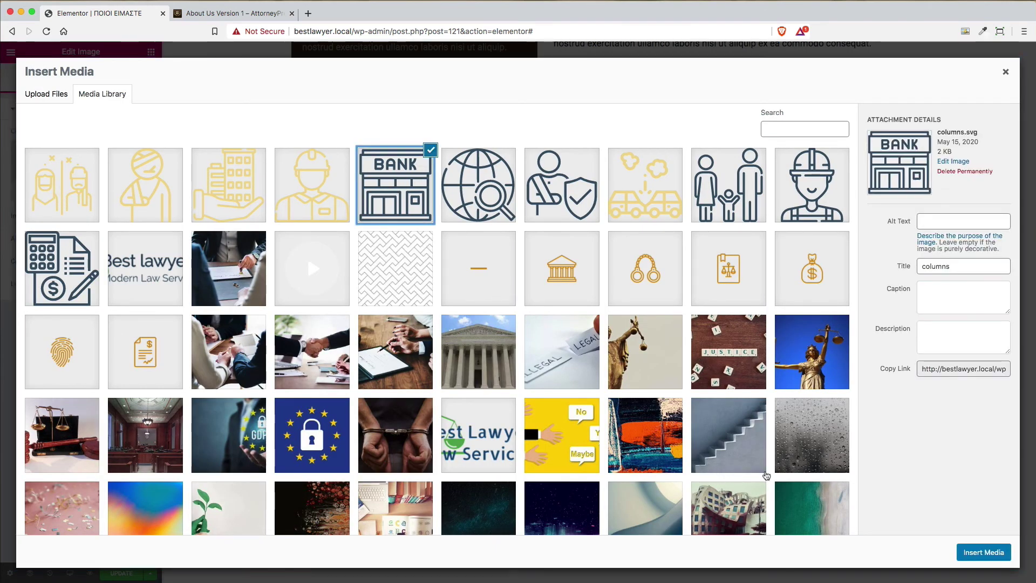
pyautogui.click(978, 551)
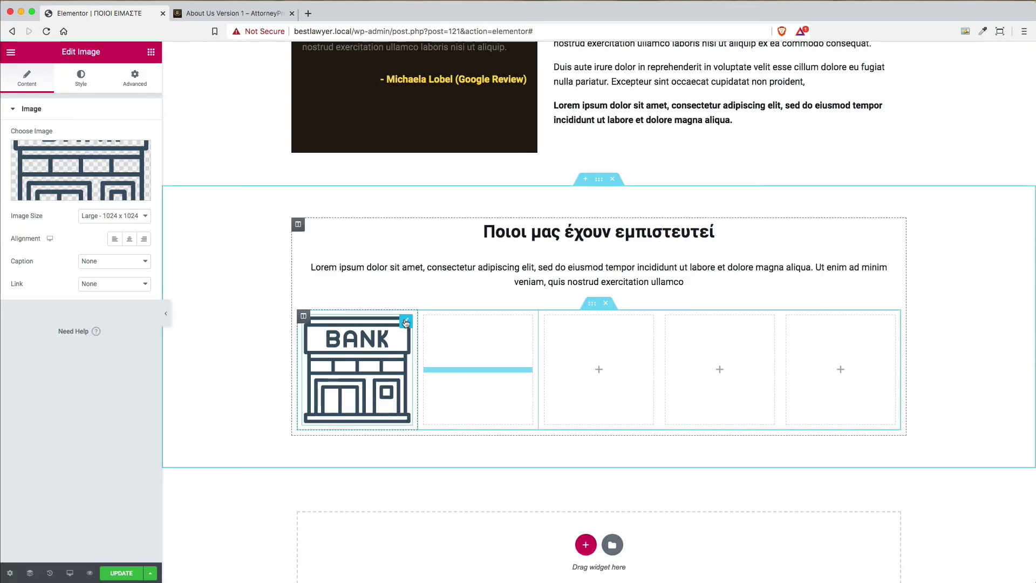
# Center the BANK icon in its column and set its image size to Full
pyautogui.click(116, 219)
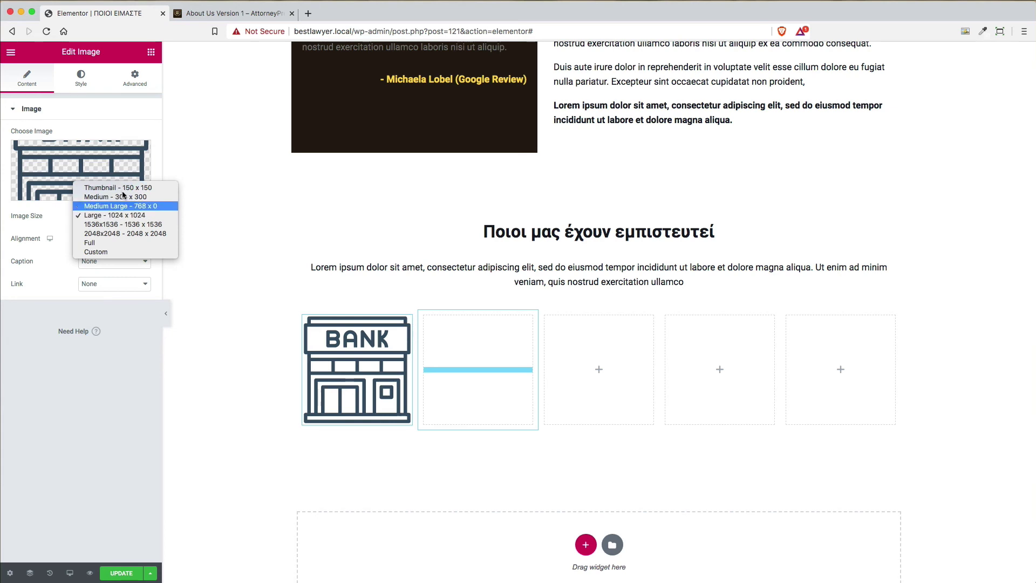
pyautogui.click(125, 189)
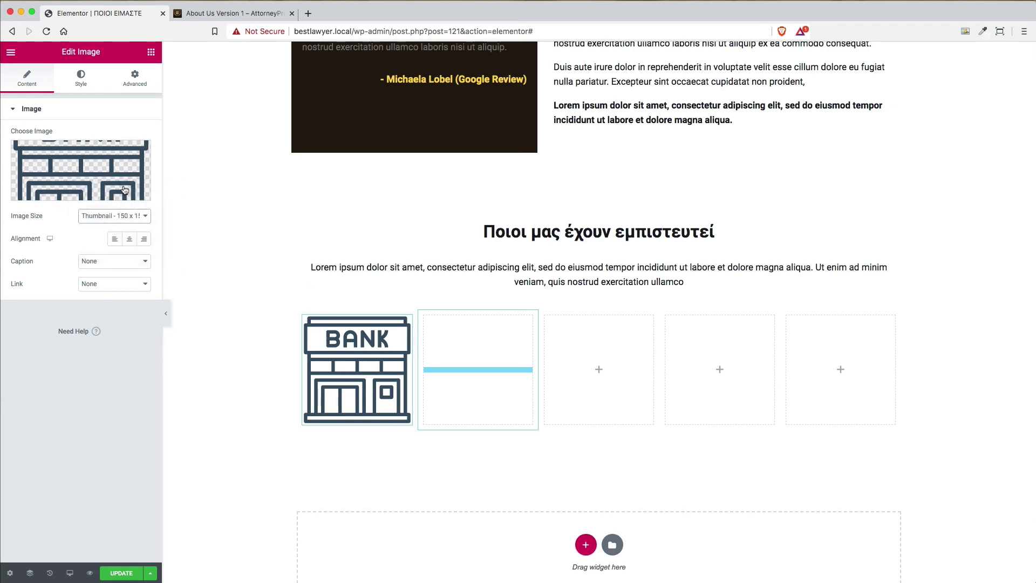
pyautogui.click(129, 239)
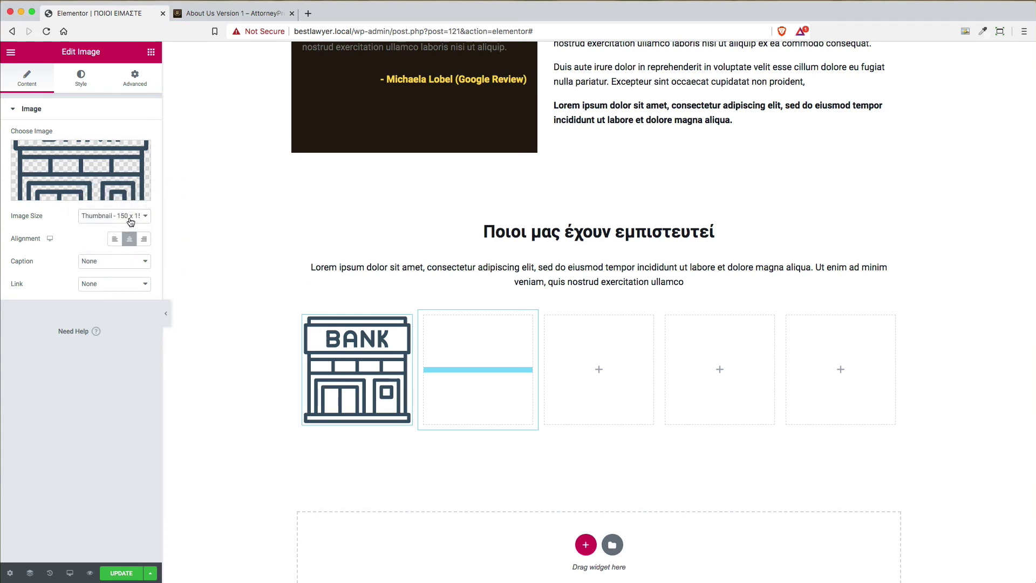
pyautogui.click(130, 221)
pyautogui.click(130, 219)
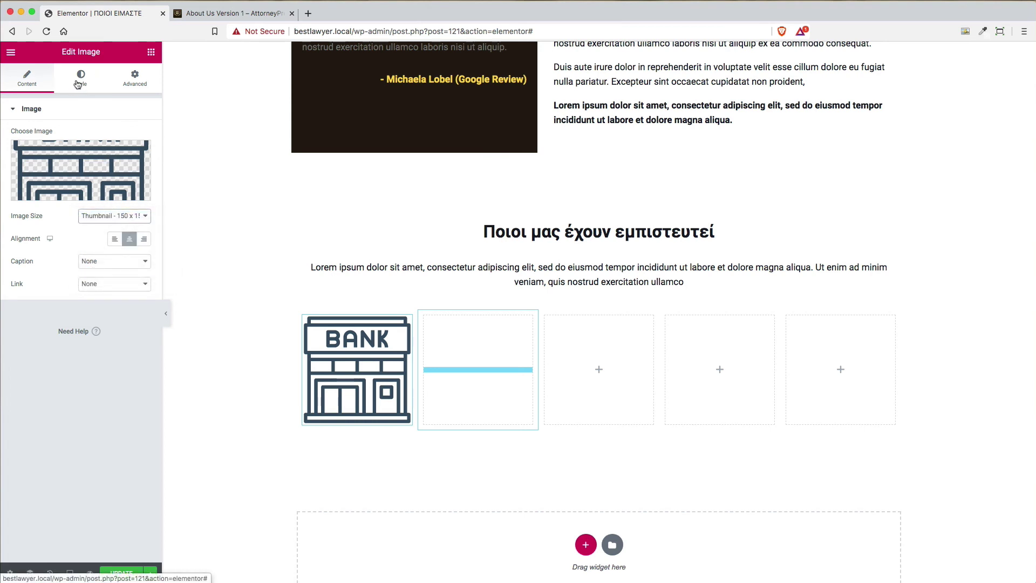
pyautogui.click(115, 215)
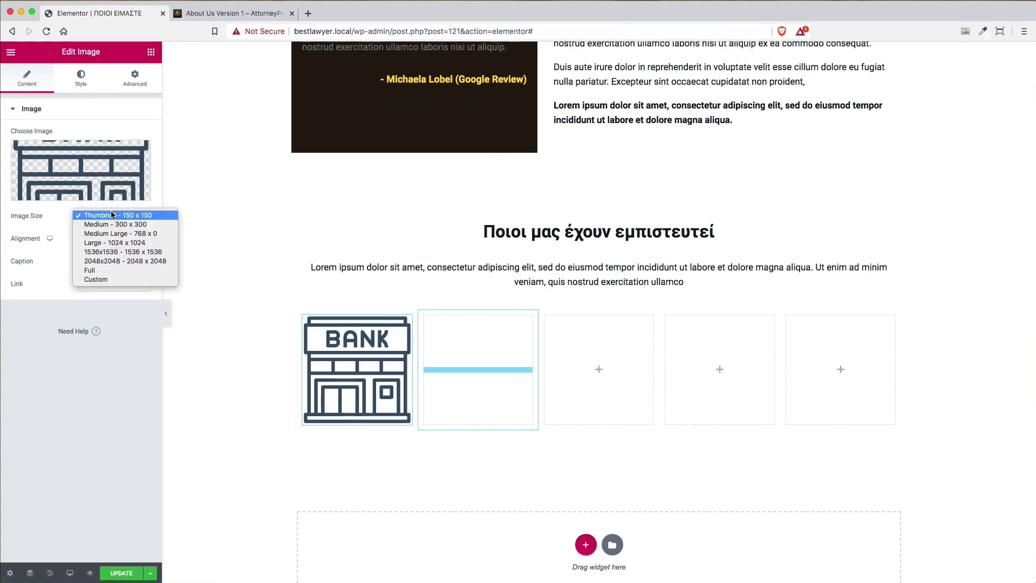
pyautogui.click(117, 270)
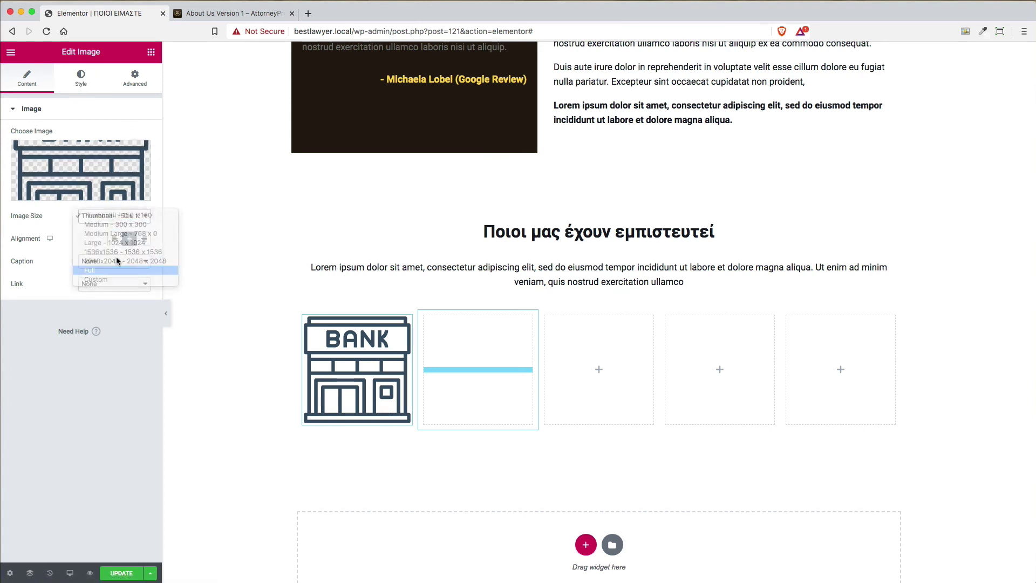
pyautogui.click(89, 81)
# Set the BANK icon's width to 30 and its max width to 30
pyautogui.moveTo(11, 155); pyautogui.dragTo(39, 156)
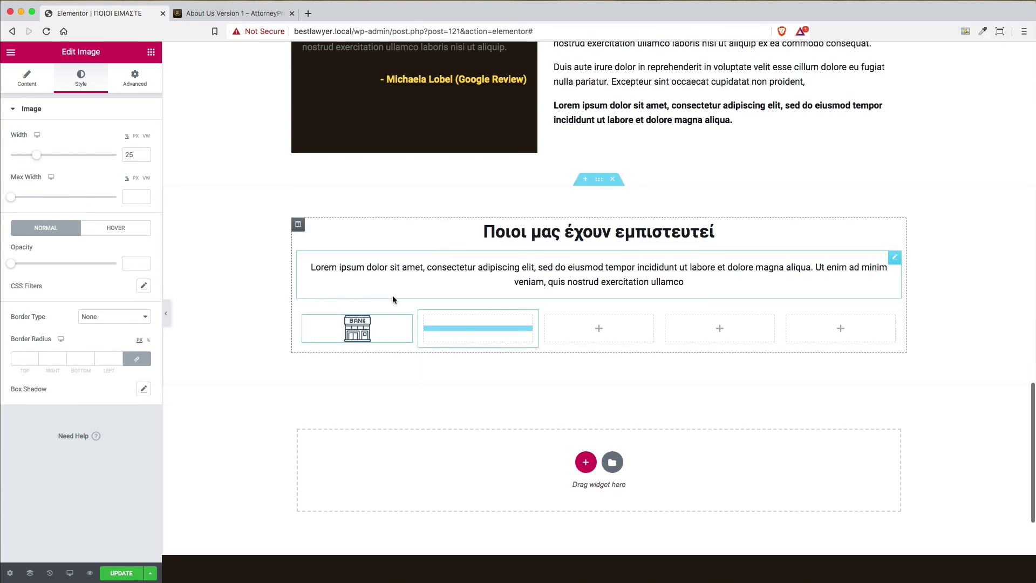
pyautogui.moveTo(38, 159); pyautogui.dragTo(43, 157)
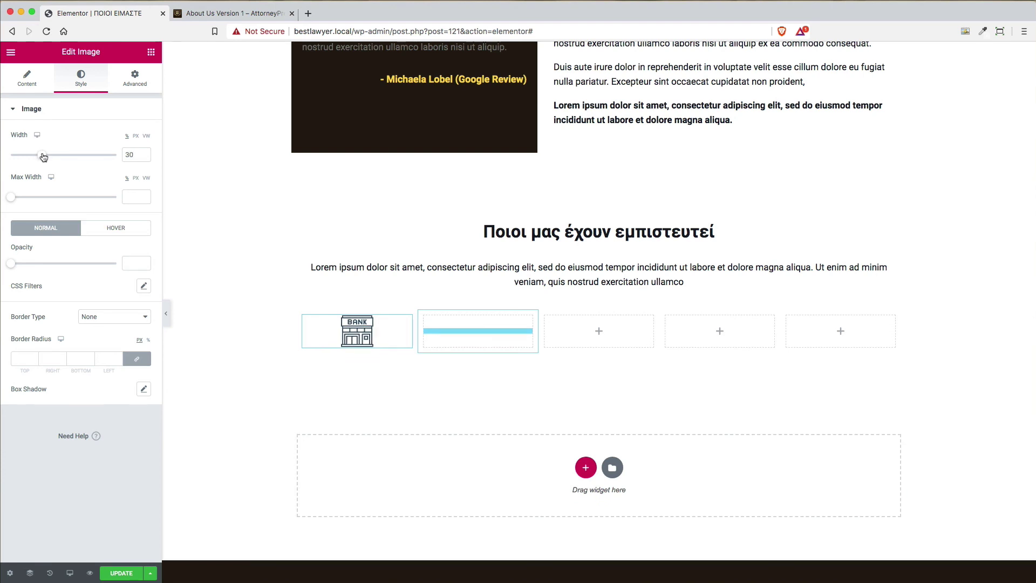
pyautogui.moveTo(17, 199); pyautogui.dragTo(47, 195)
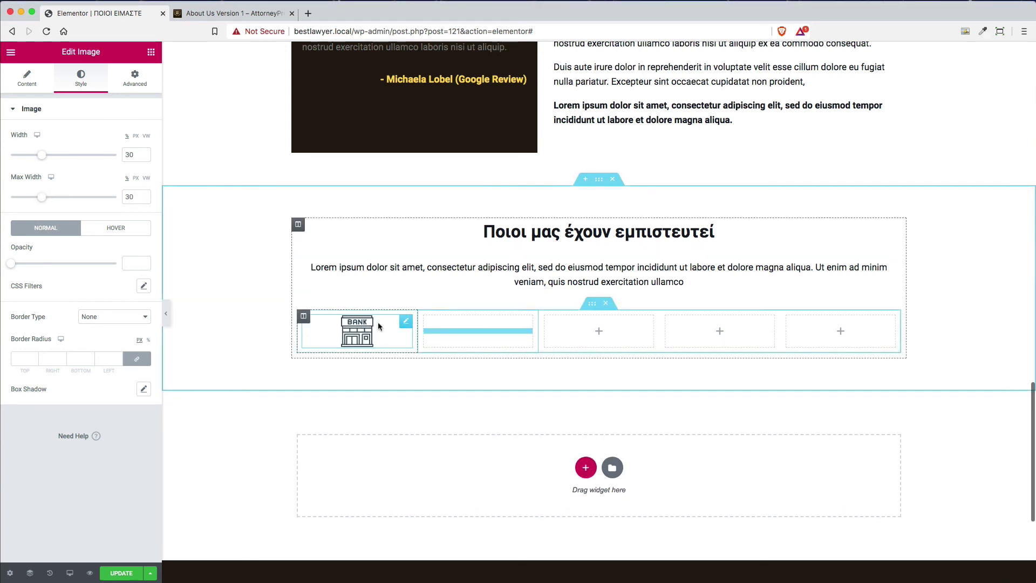
# Copy the BANK image widget and paste it into columns 2, 3, 4 and 5
pyautogui.rightClick(404, 324)
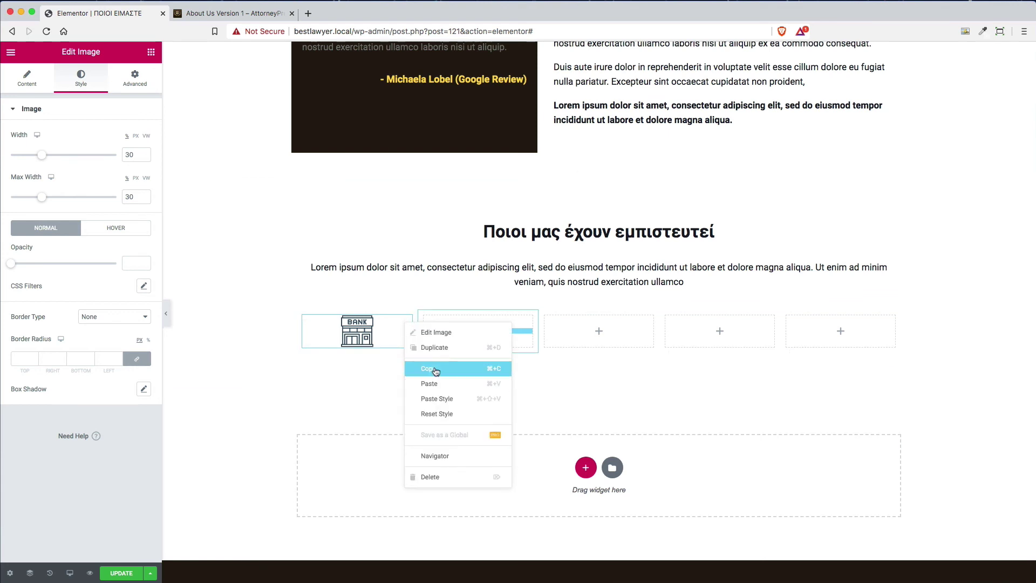
pyautogui.click(488, 329)
pyautogui.rightClick(488, 329)
pyautogui.click(550, 414)
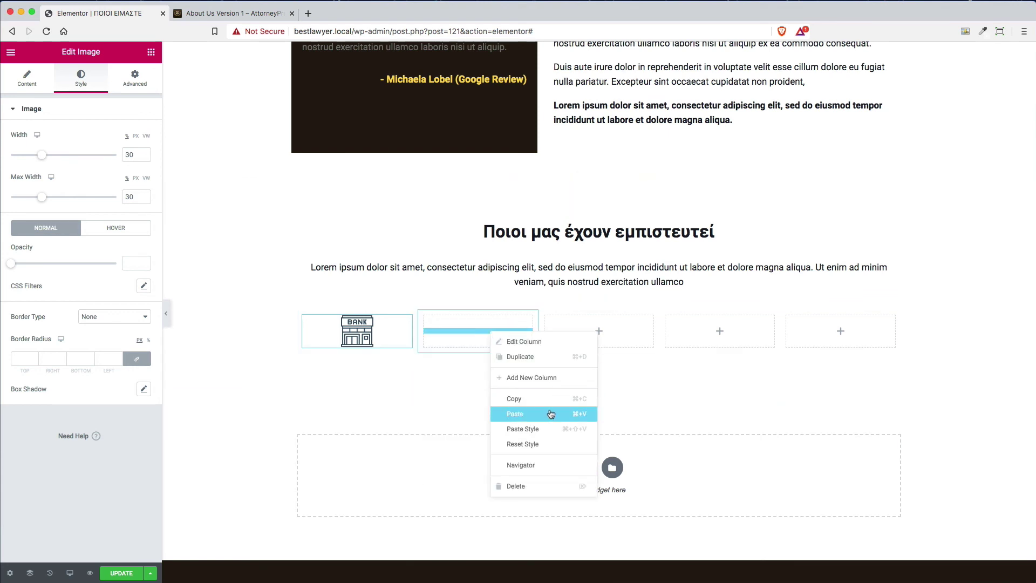
pyautogui.rightClick(602, 331)
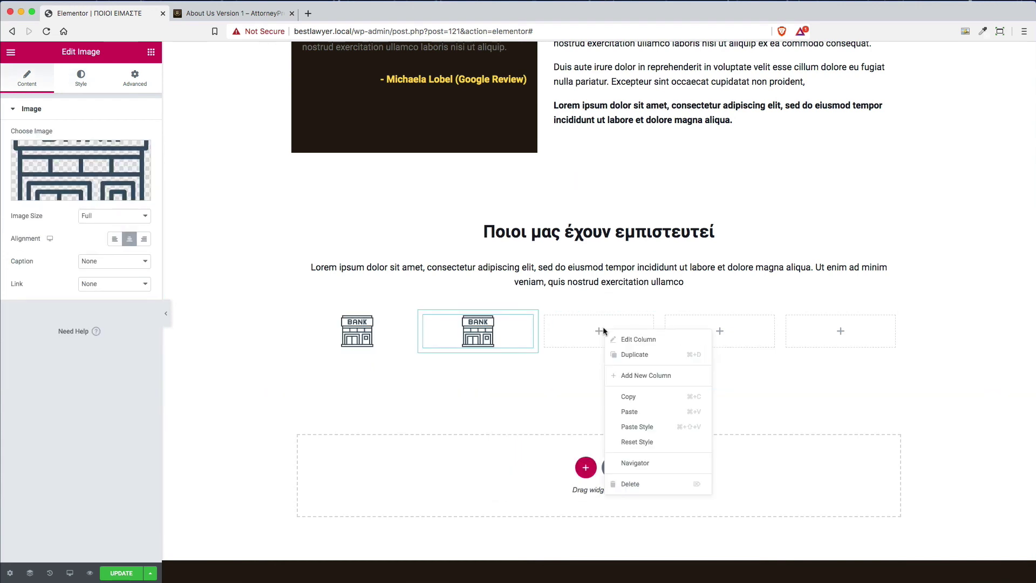
pyautogui.click(660, 413)
pyautogui.rightClick(727, 330)
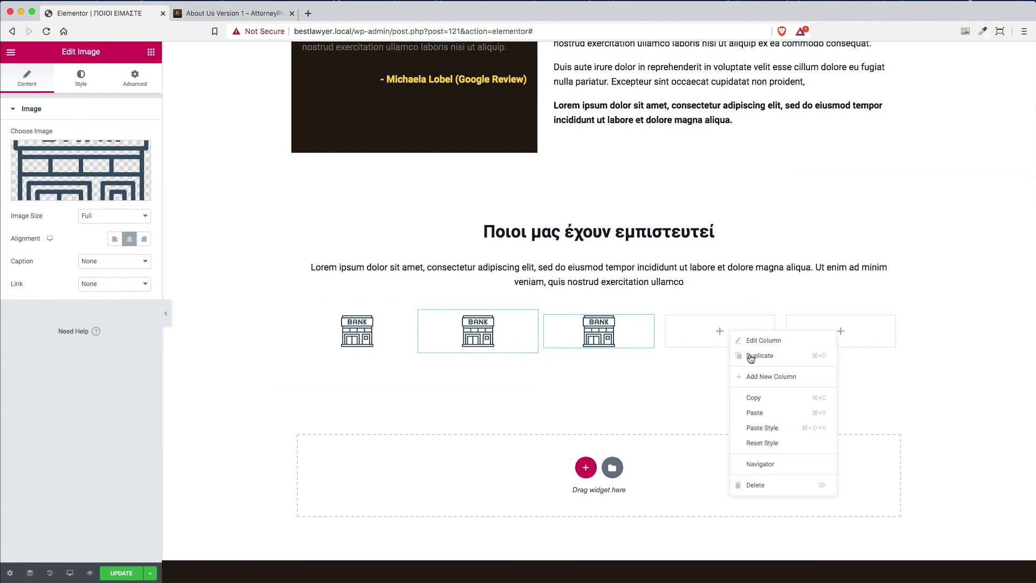
pyautogui.click(765, 412)
pyautogui.rightClick(821, 330)
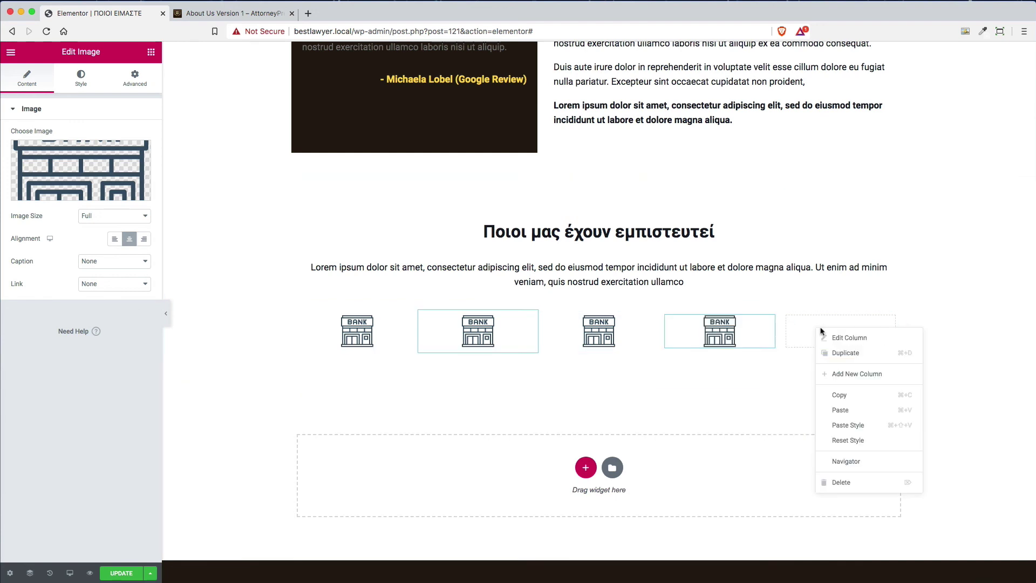
pyautogui.click(860, 410)
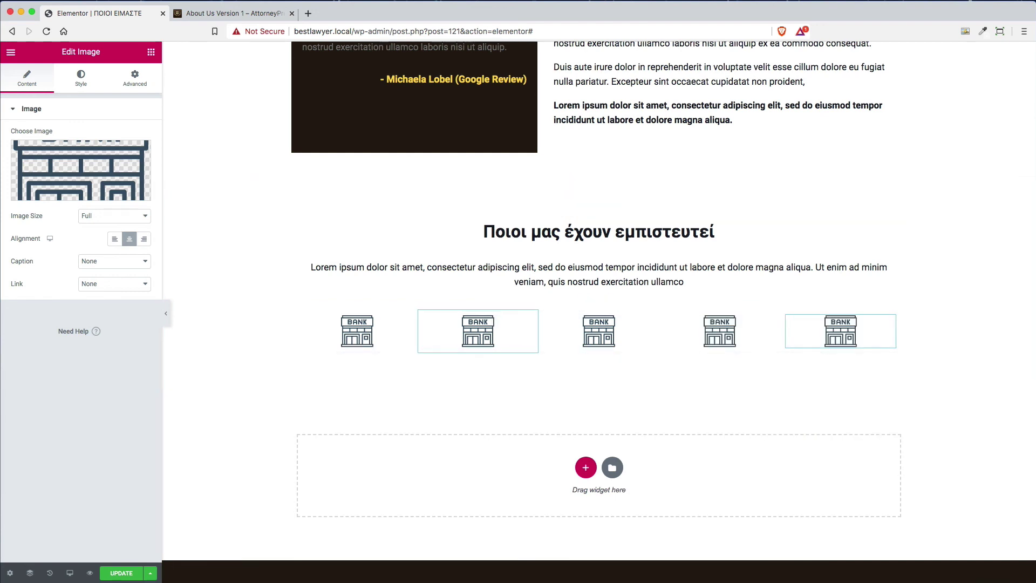
pyautogui.click(234, 18)
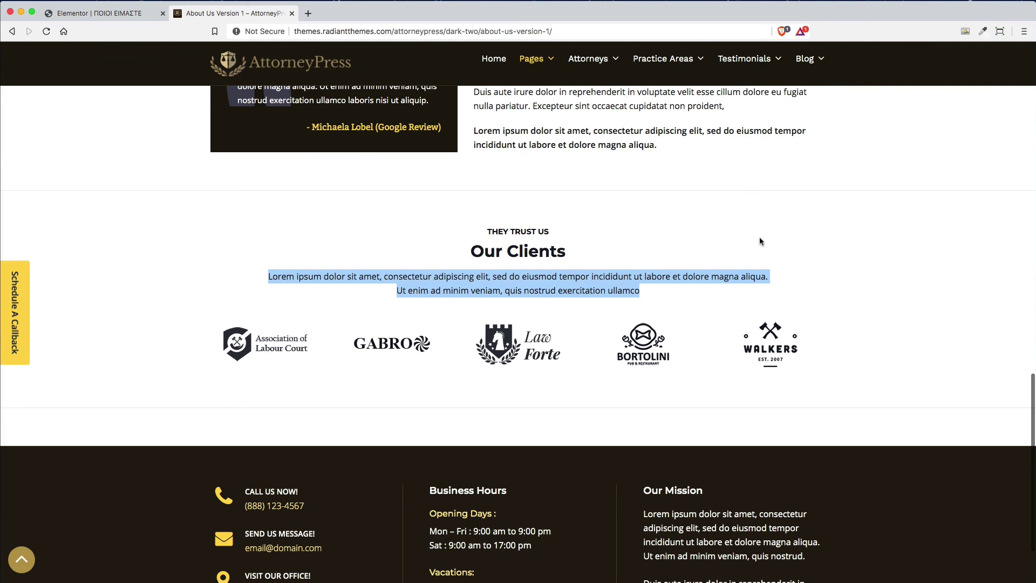
pyautogui.scroll(6, 761, 241)
pyautogui.scroll(-5, 761, 241)
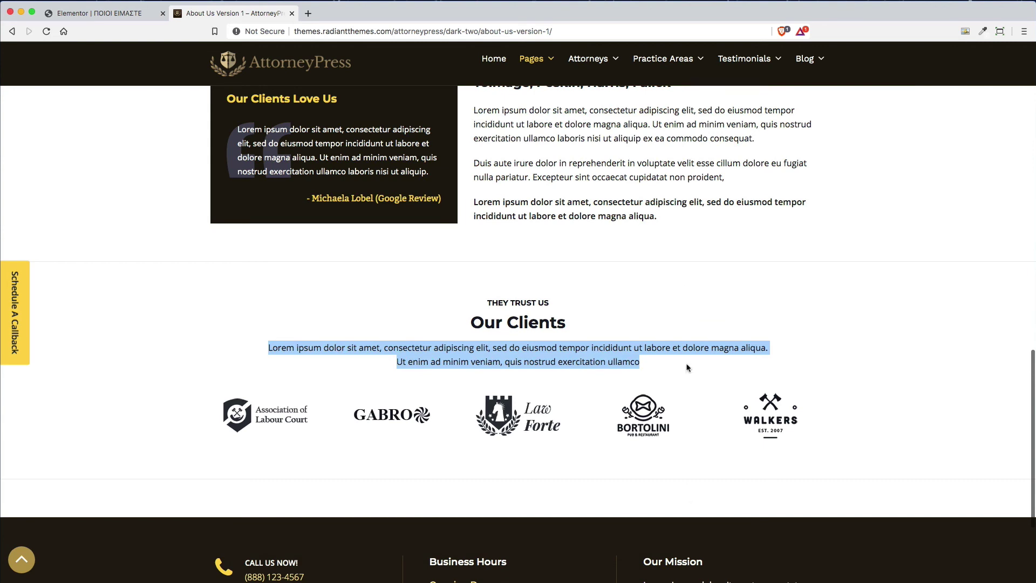
pyautogui.click(124, 13)
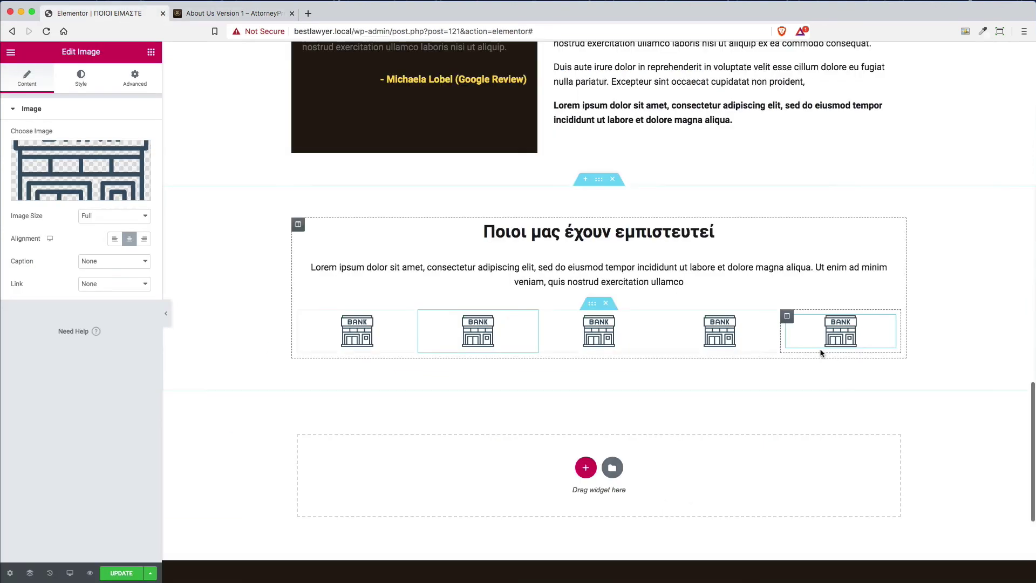
# Give the client section a solid, slightly transparent gray border, 1 px at top and bottom
pyautogui.click(599, 182)
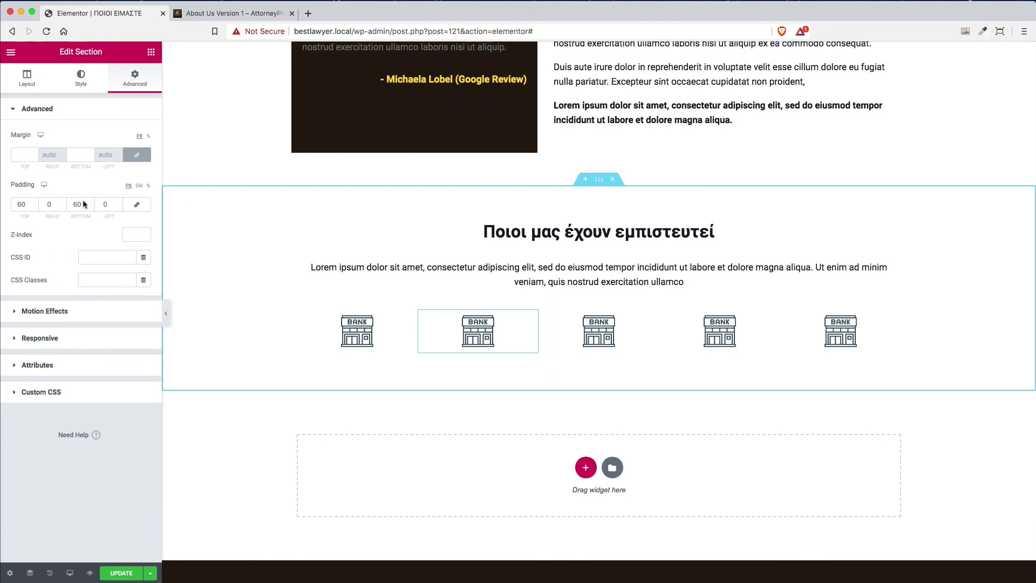
pyautogui.click(81, 79)
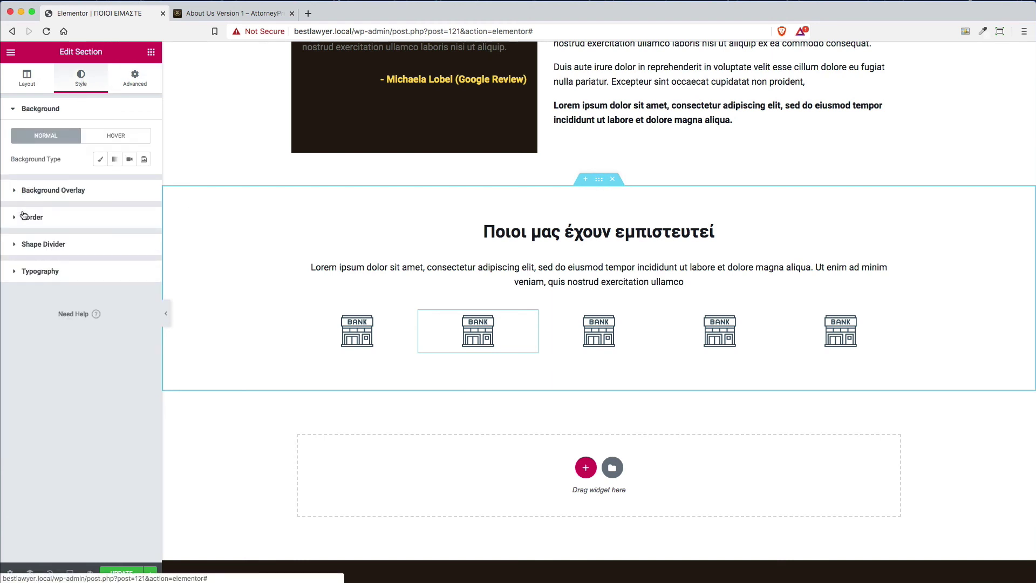
pyautogui.click(16, 217)
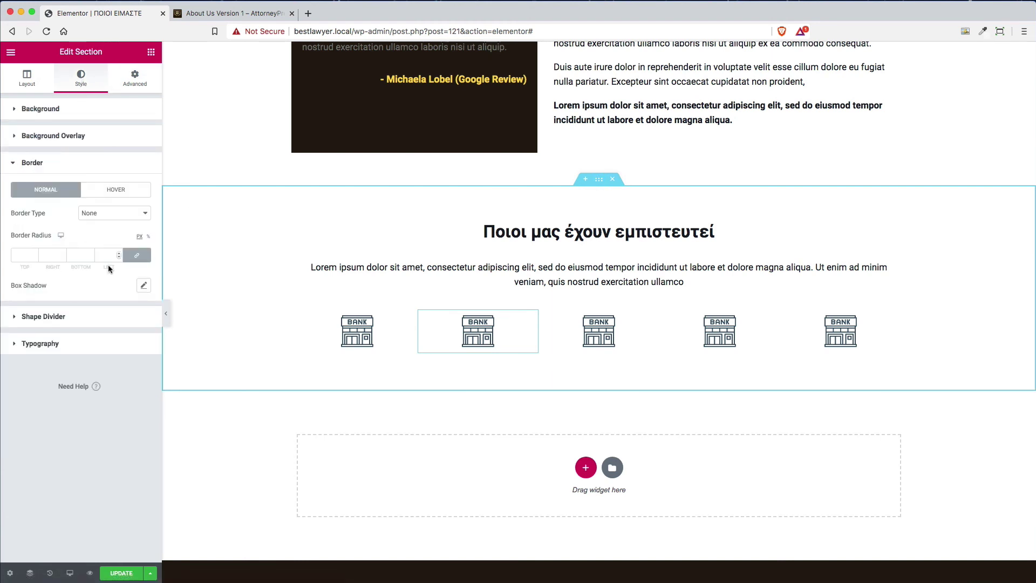
pyautogui.click(111, 214)
pyautogui.click(108, 222)
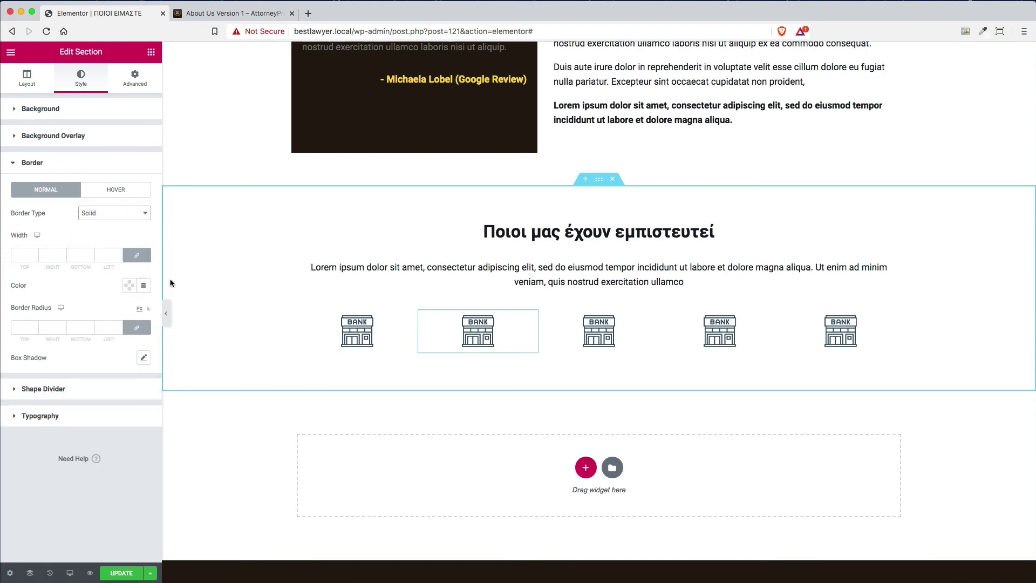
pyautogui.click(137, 256)
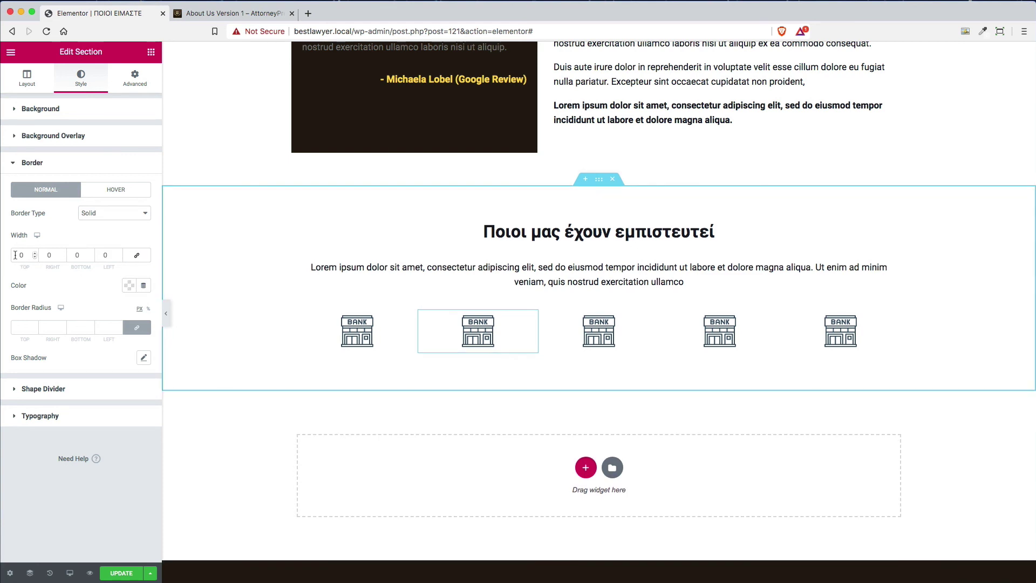
pyautogui.click(36, 253)
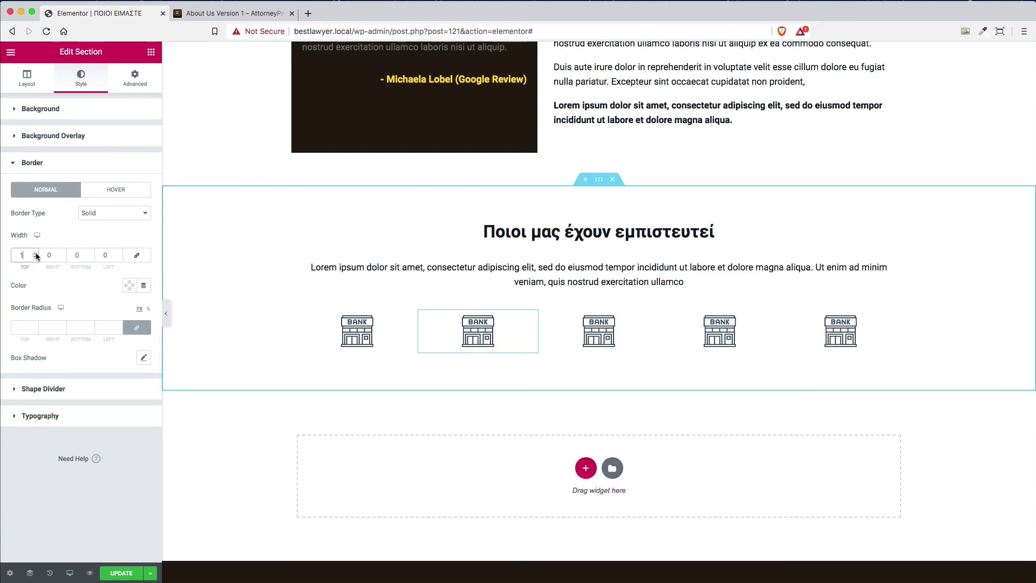
pyautogui.click(91, 253)
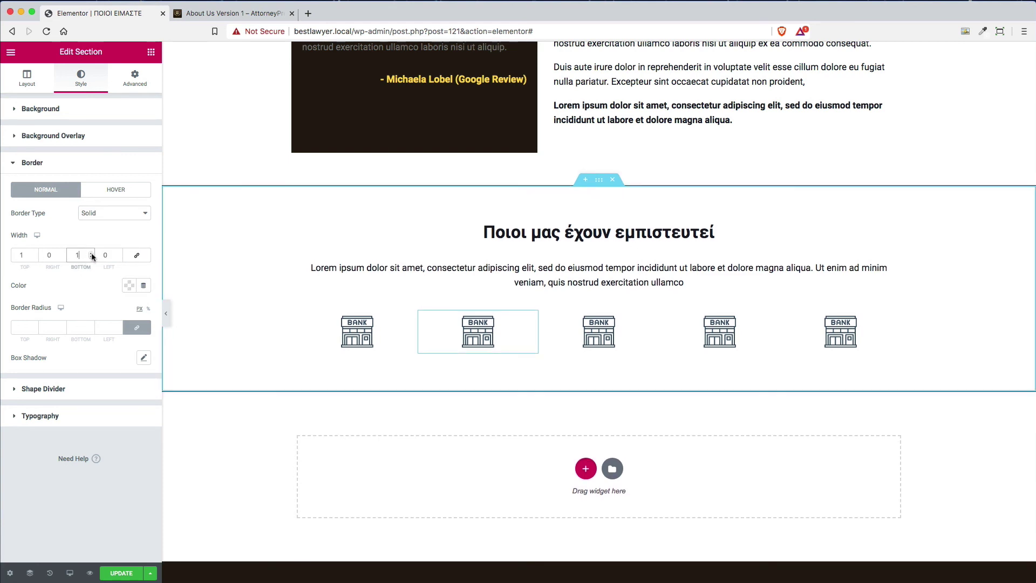
pyautogui.click(129, 286)
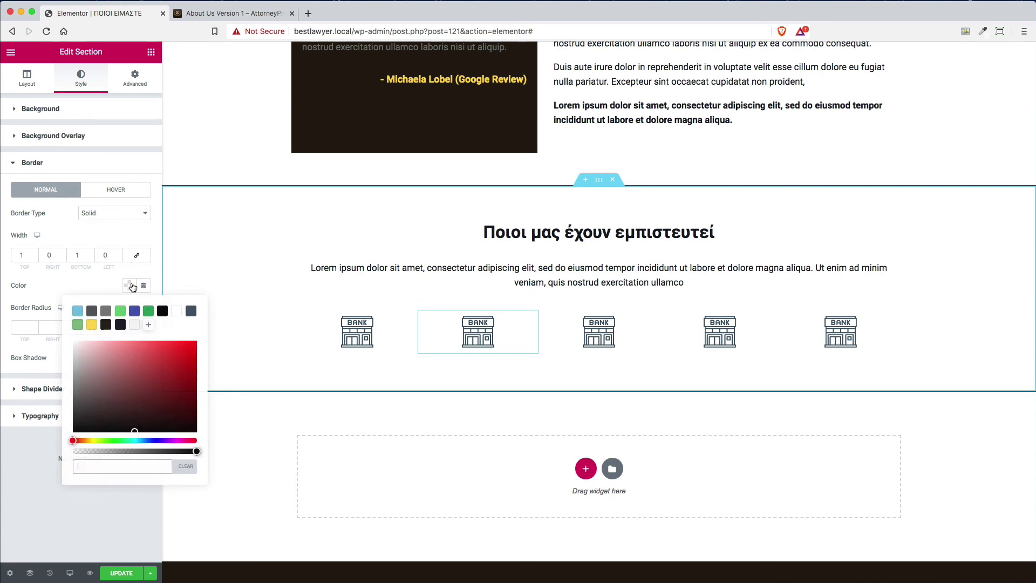
pyautogui.click(107, 312)
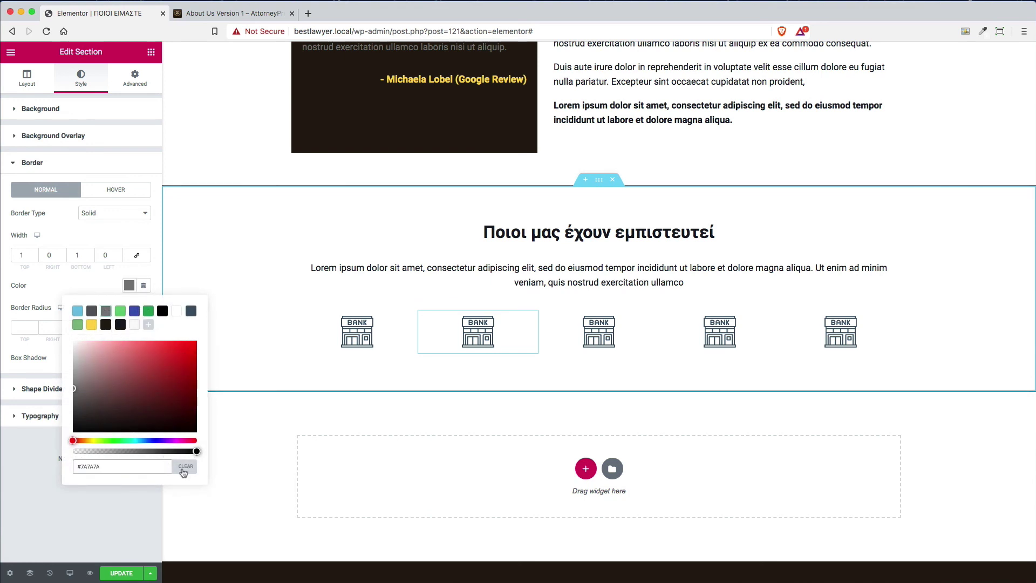
pyautogui.moveTo(196, 452); pyautogui.dragTo(133, 452)
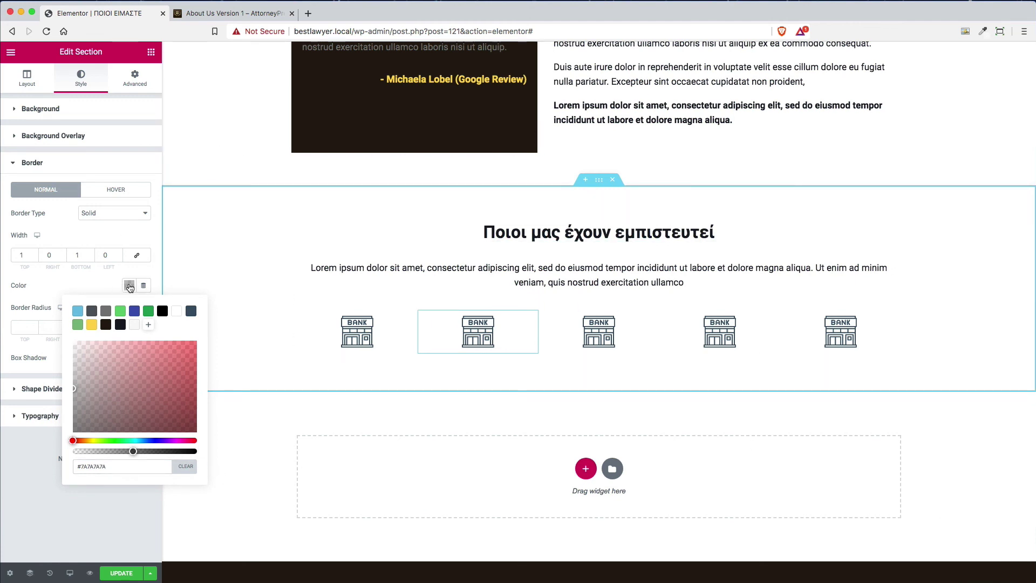
pyautogui.click(130, 287)
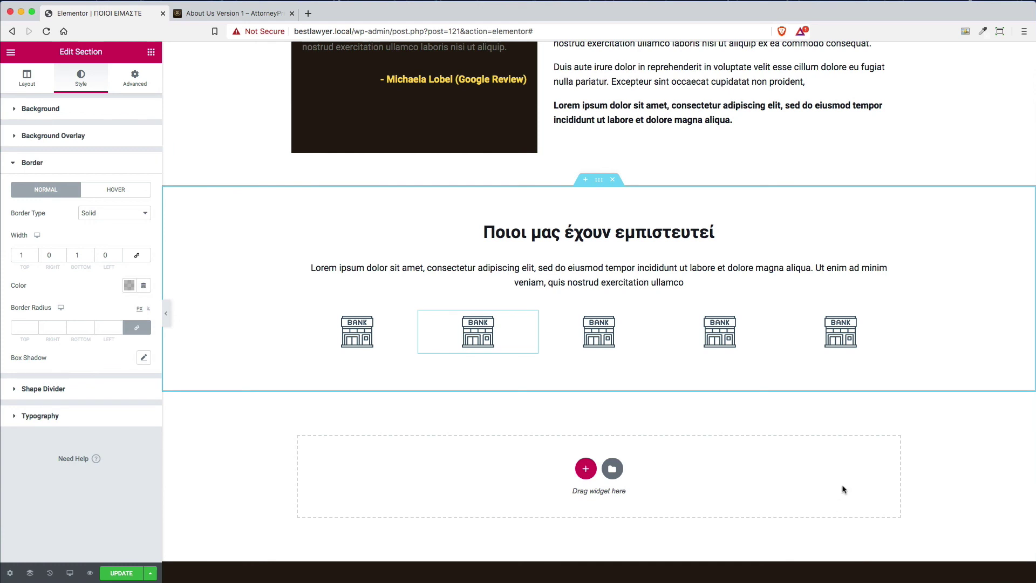
# Update the page and open the live page in a new browser tab
pyautogui.click(123, 572)
pyautogui.click(10, 53)
pyautogui.rightClick(55, 333)
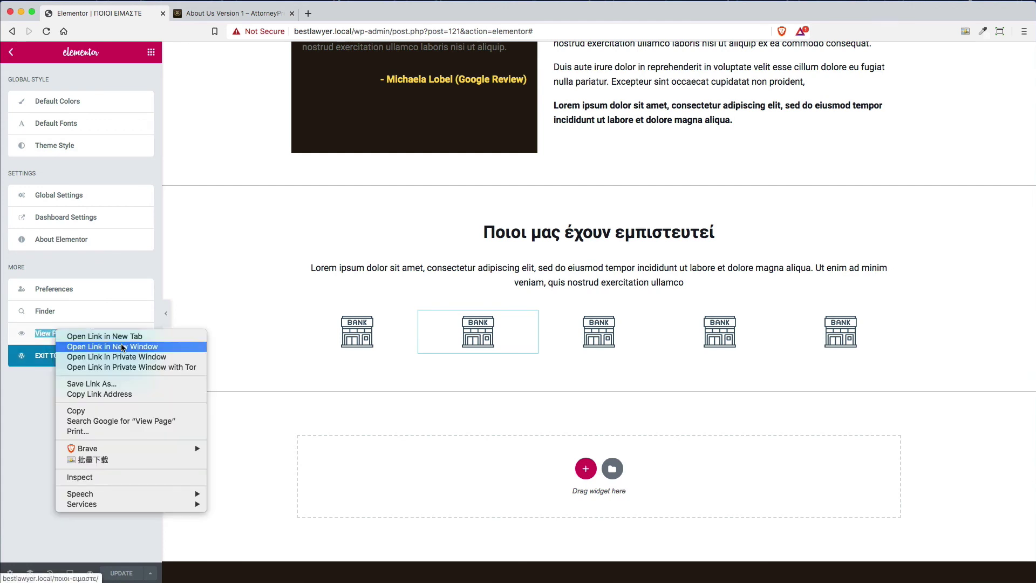
pyautogui.click(124, 338)
pyautogui.click(247, 15)
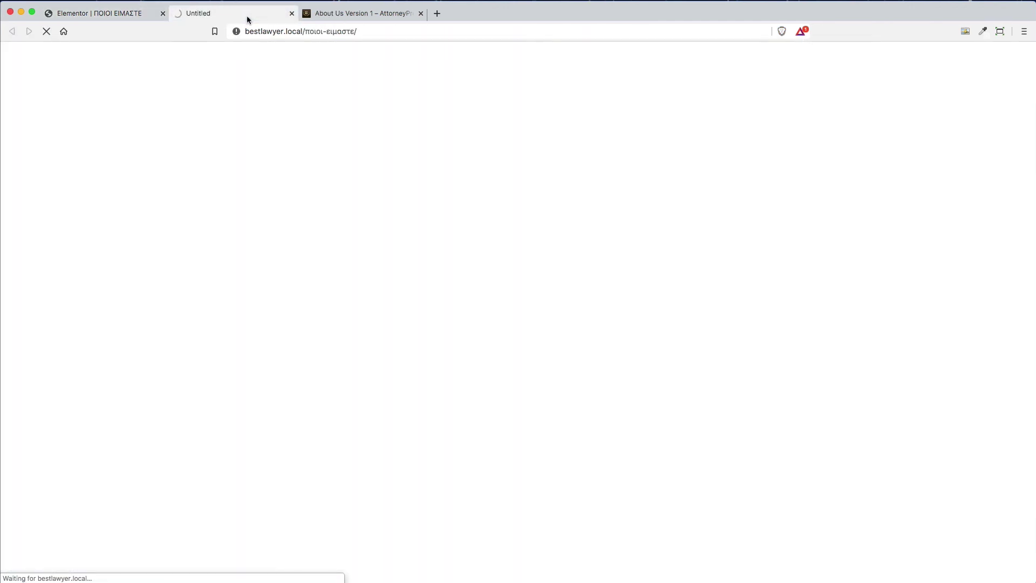